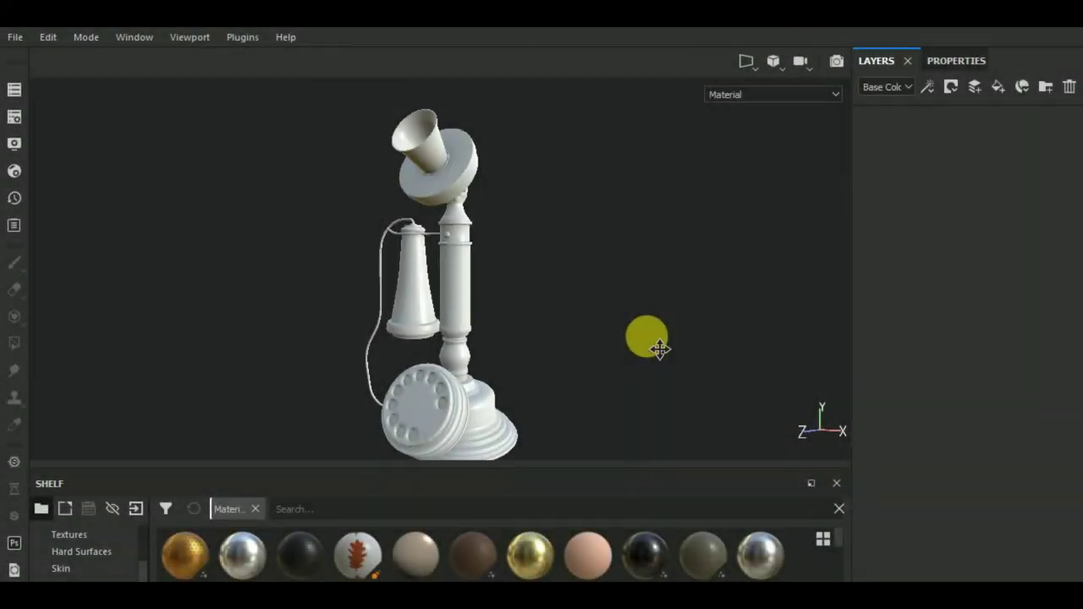
Search the smart materials for 'woo' and drag Wood box onto the telephone's layer stack.
left_click_drag(660, 348, 643, 329, "alt")
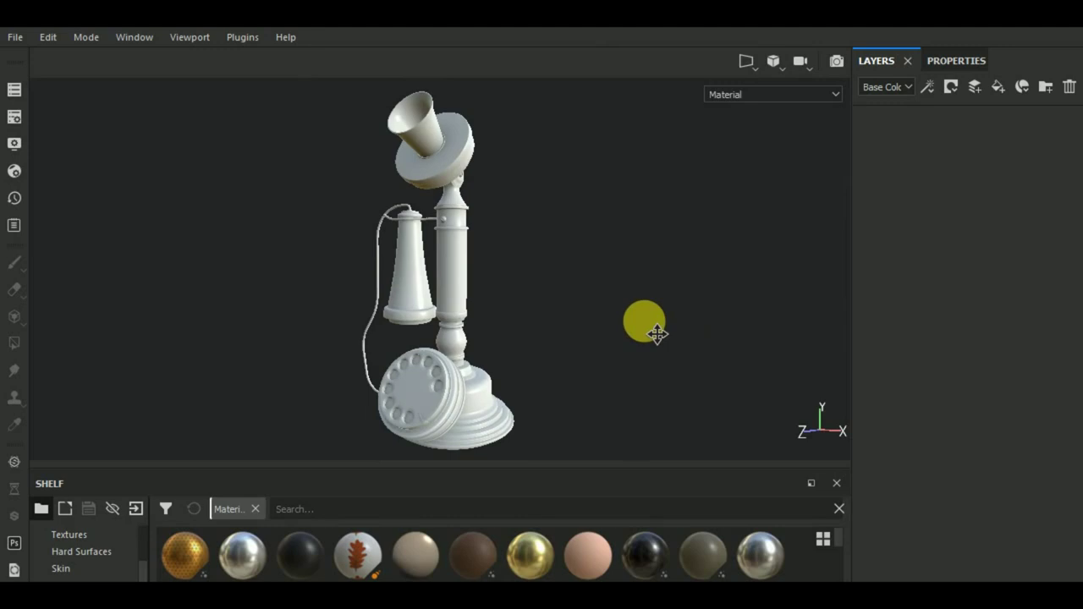
left_click(406, 507)
type("woo")
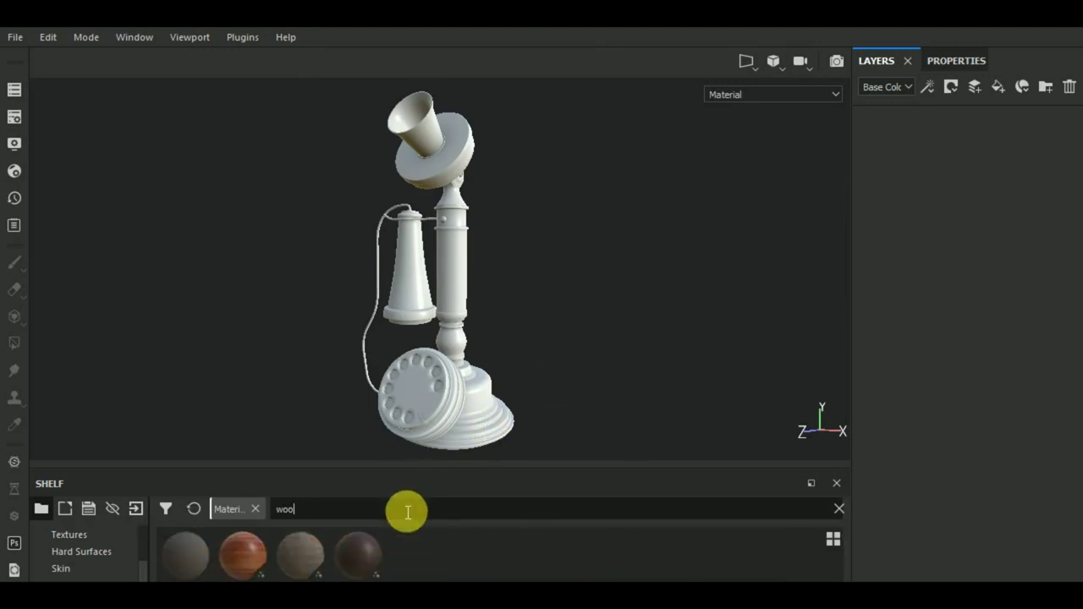
key("BackSpace")
key("BackSpace")
key("BackSpace")
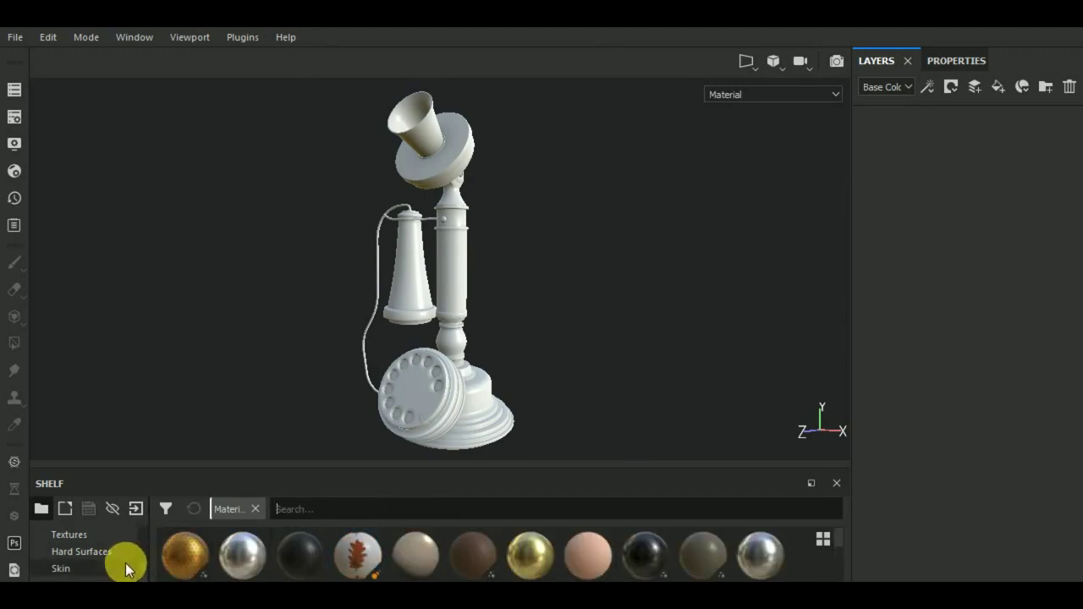
scroll(119, 567, "down", 1)
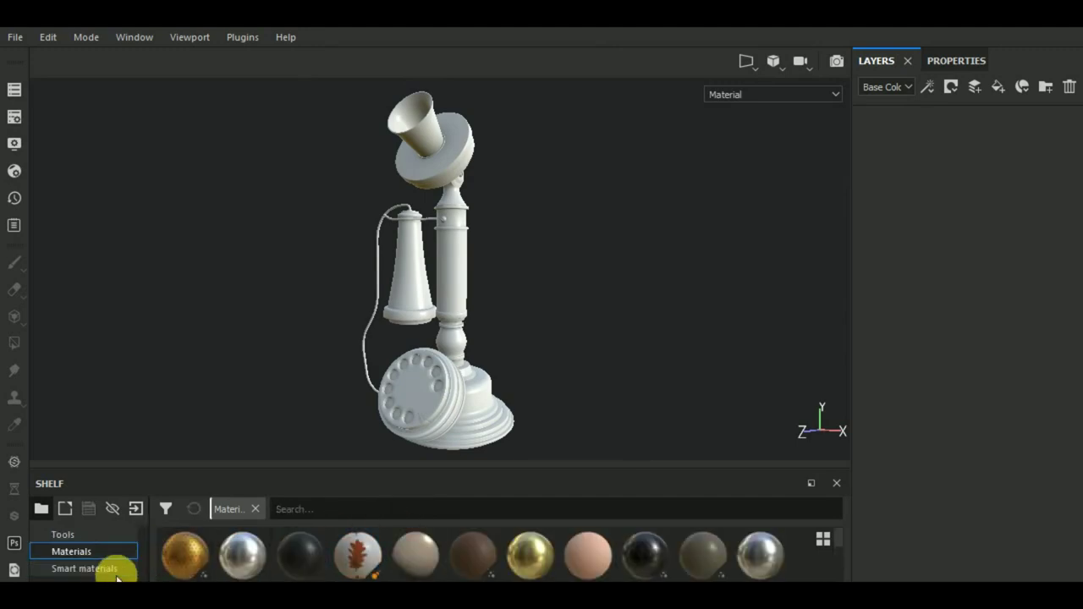
left_click(119, 569)
type("w")
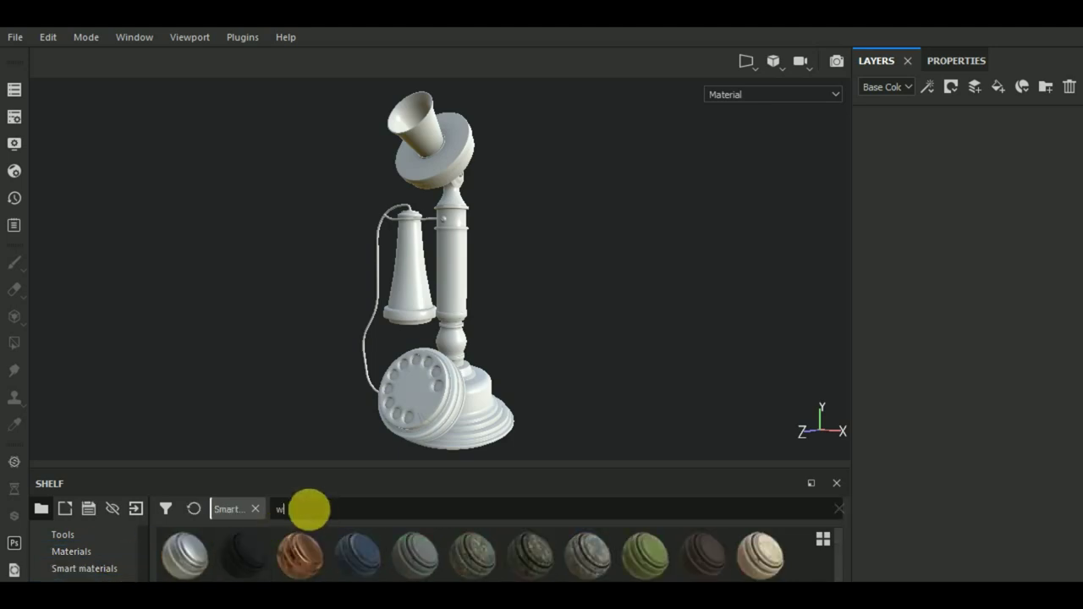
type("oo")
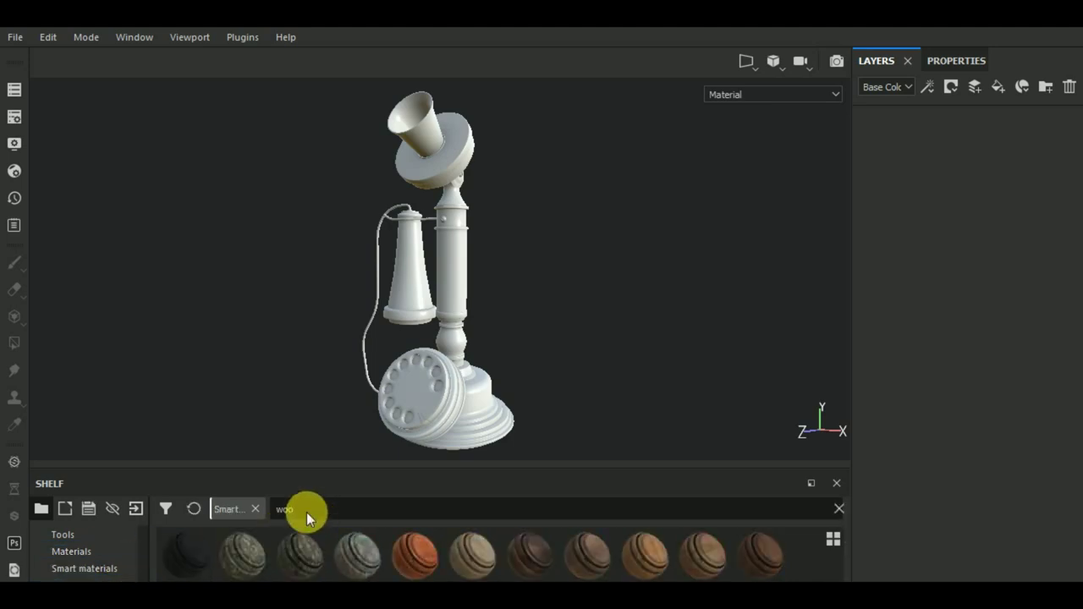
mouse_move(528, 556)
left_mouse_down()
mouse_move(1029, 320)
mouse_move(1025, 217)
left_mouse_up()
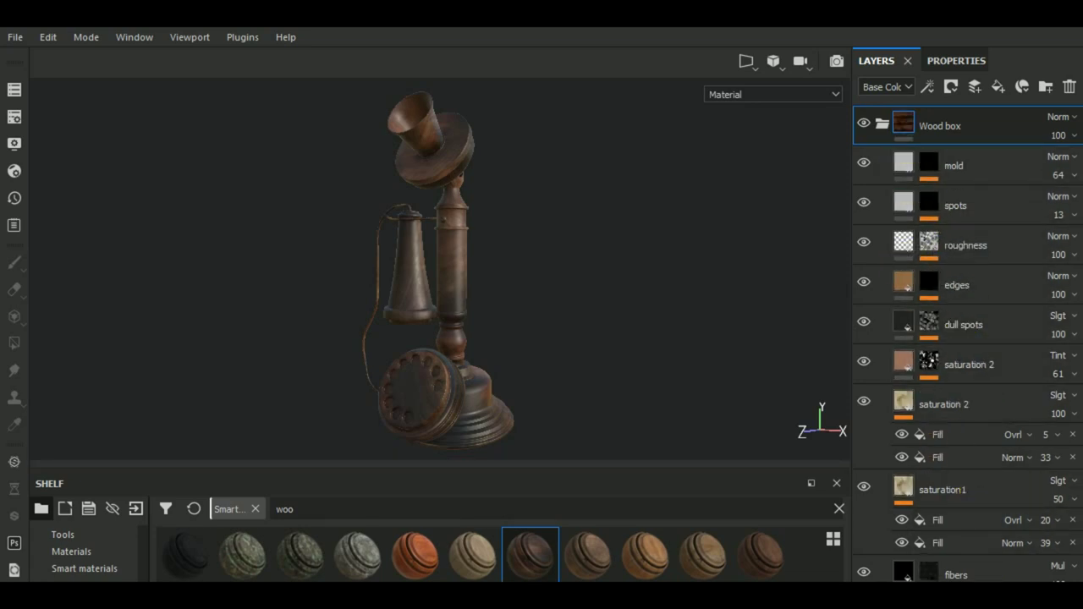
Inspect the wood finish from another angle, then fold the Wood box folder to one row.
left_click(975, 520)
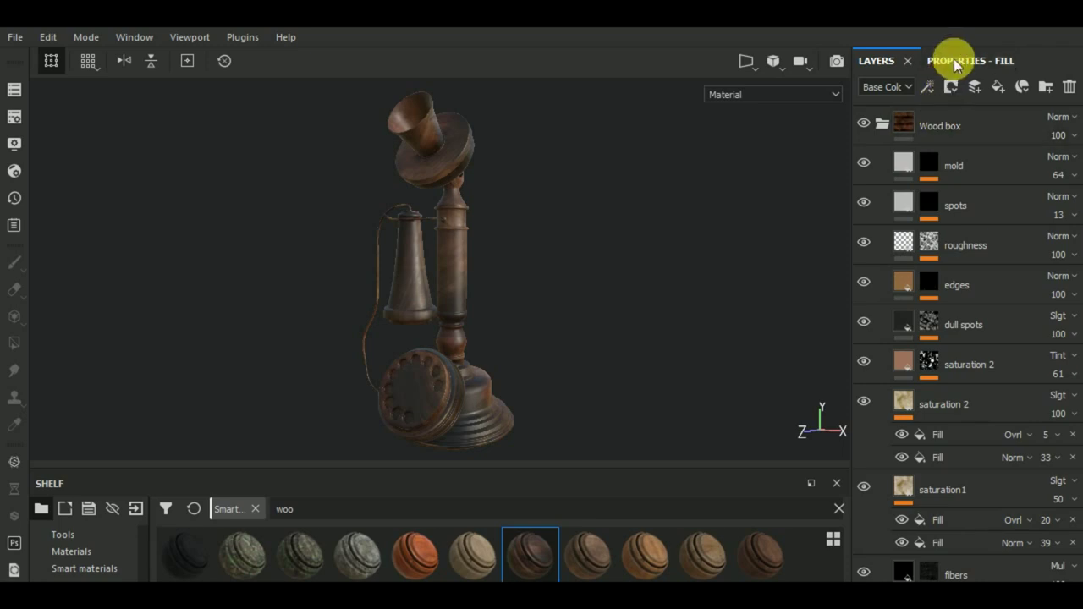
mouse_move(593, 360)
left_mouse_down("alt")
mouse_move(516, 381)
mouse_move(507, 373)
left_mouse_up("alt")
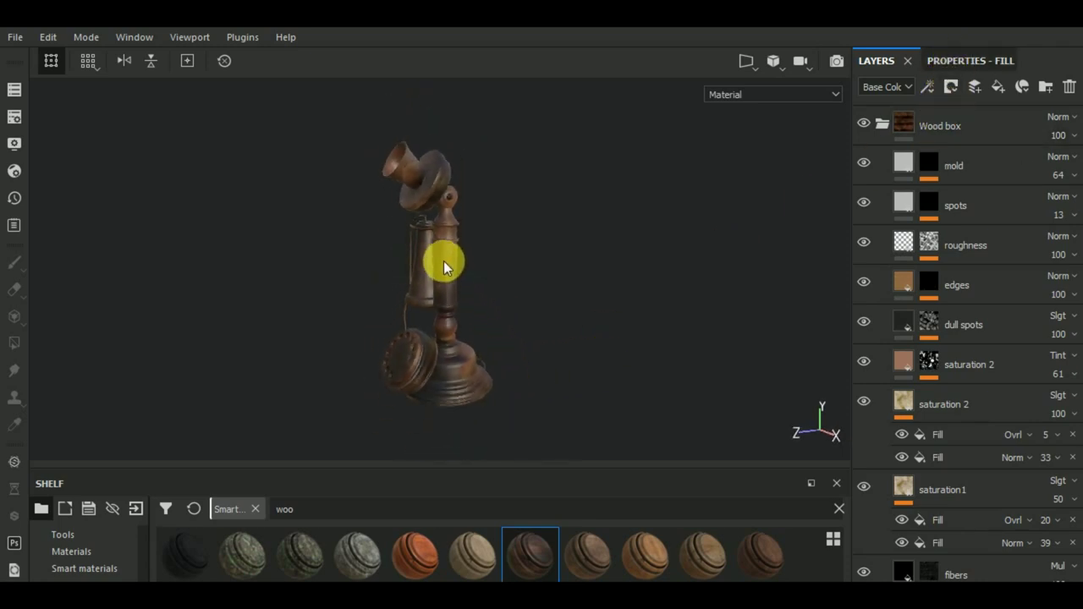
scroll(442, 257, "up", 5)
scroll(459, 261, "up", 2)
scroll(621, 333, "down", 3)
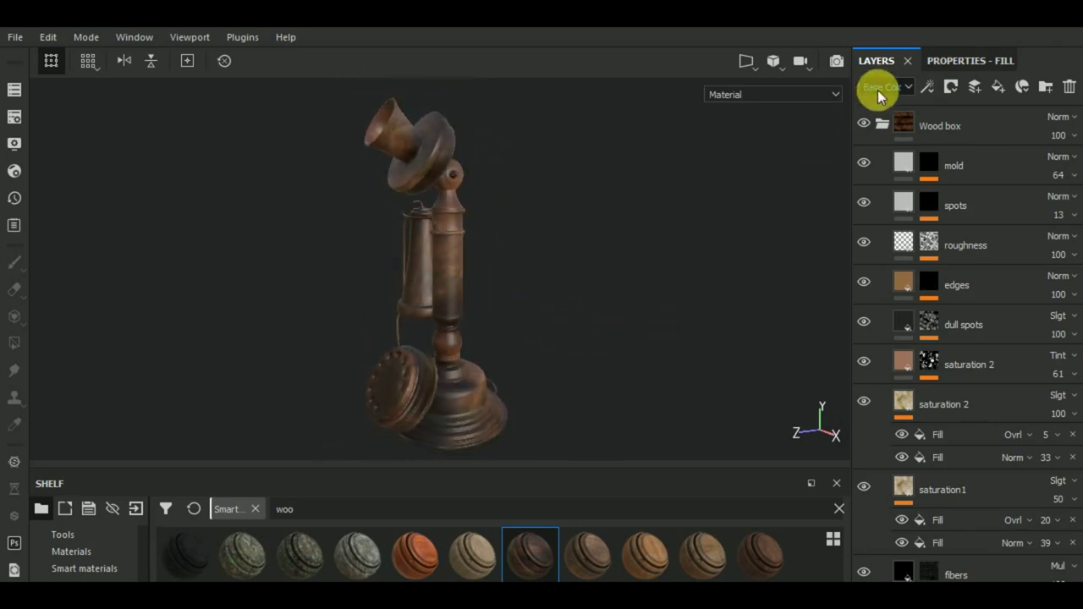
left_click(883, 122)
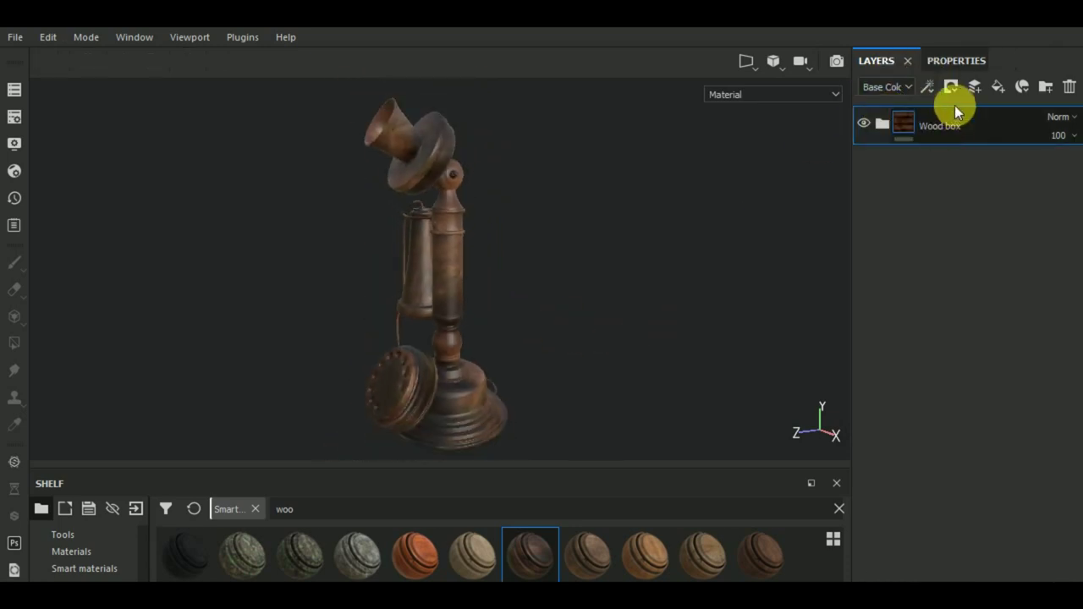
left_click(952, 87)
Add a black mask to Wood box and fill only the central column using mesh-mode Polygon Fill.
left_click(968, 124)
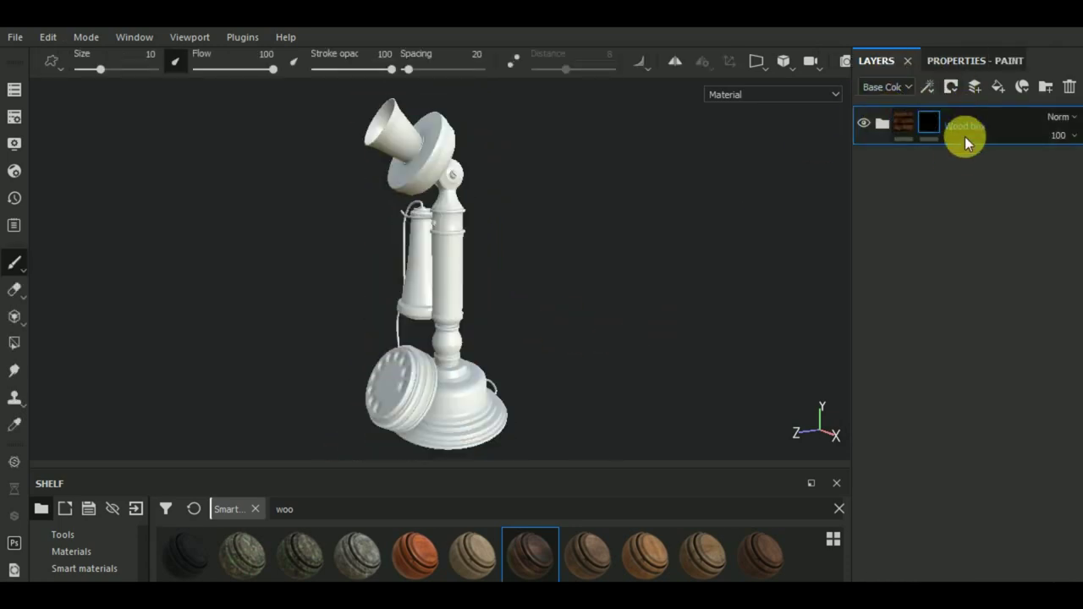
left_click(14, 344)
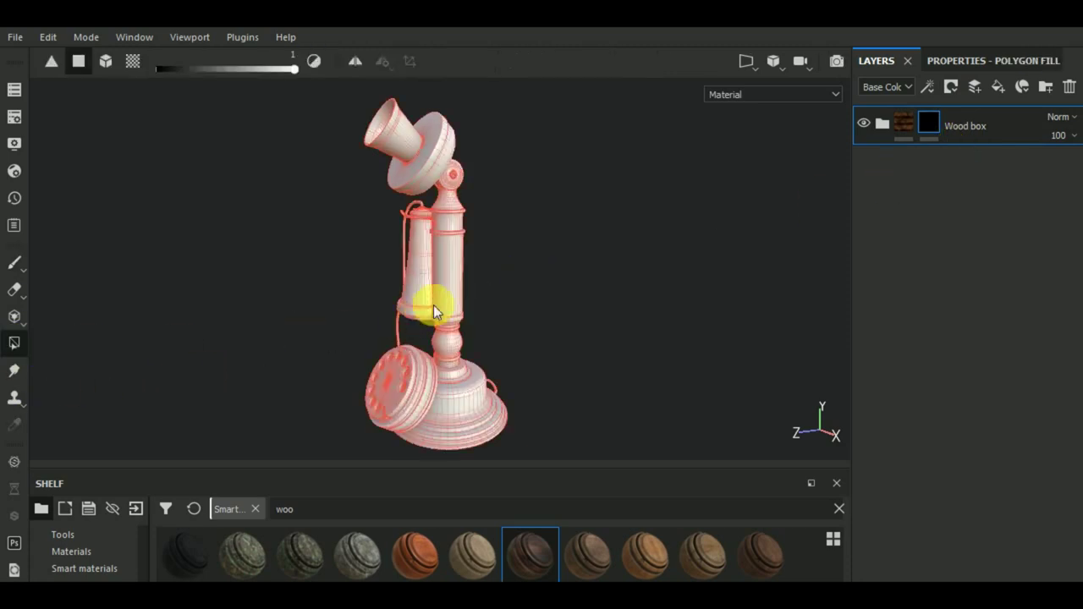
left_click(978, 63)
left_click(973, 89)
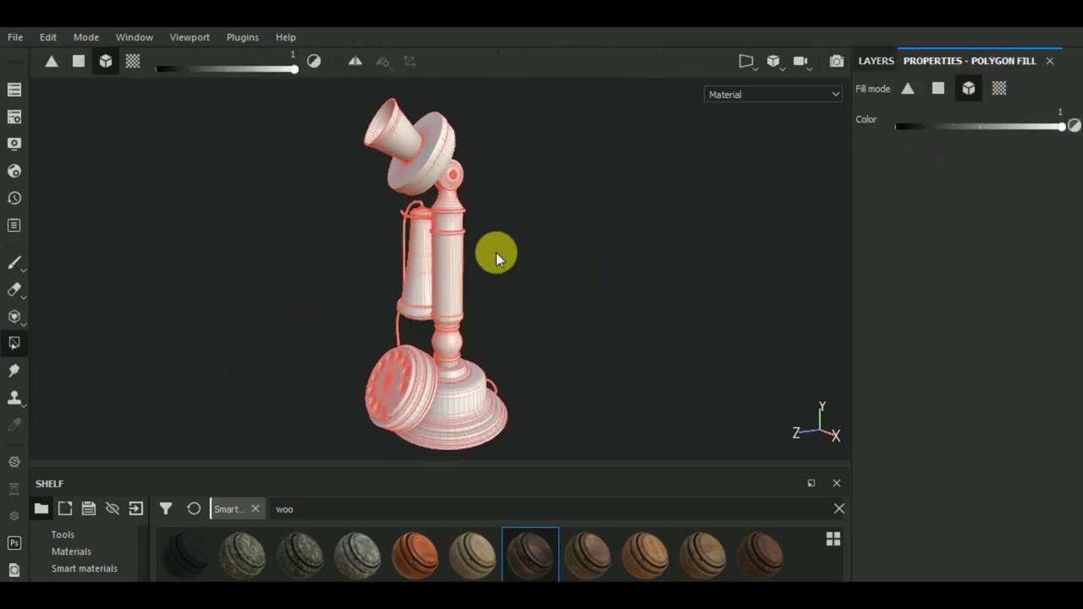
left_click(455, 270)
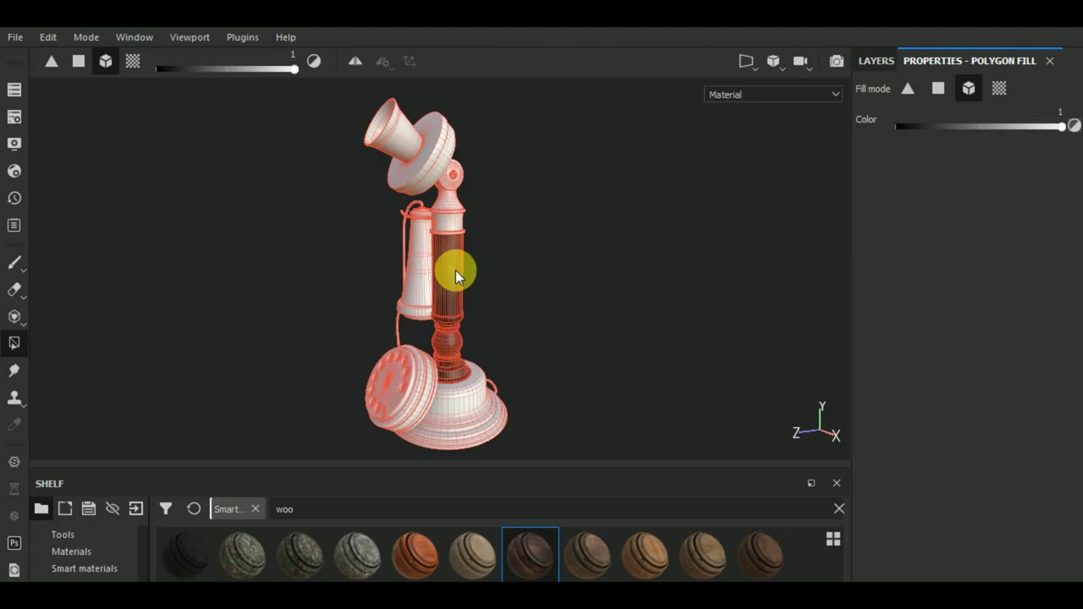
left_click(14, 263)
mouse_move(580, 327)
left_mouse_down("alt")
mouse_move(590, 326)
mouse_move(588, 302)
mouse_move(609, 382)
left_mouse_up("alt")
scroll(444, 283, "up", 3)
scroll(443, 282, "up", 2)
scroll(443, 283, "down", 5)
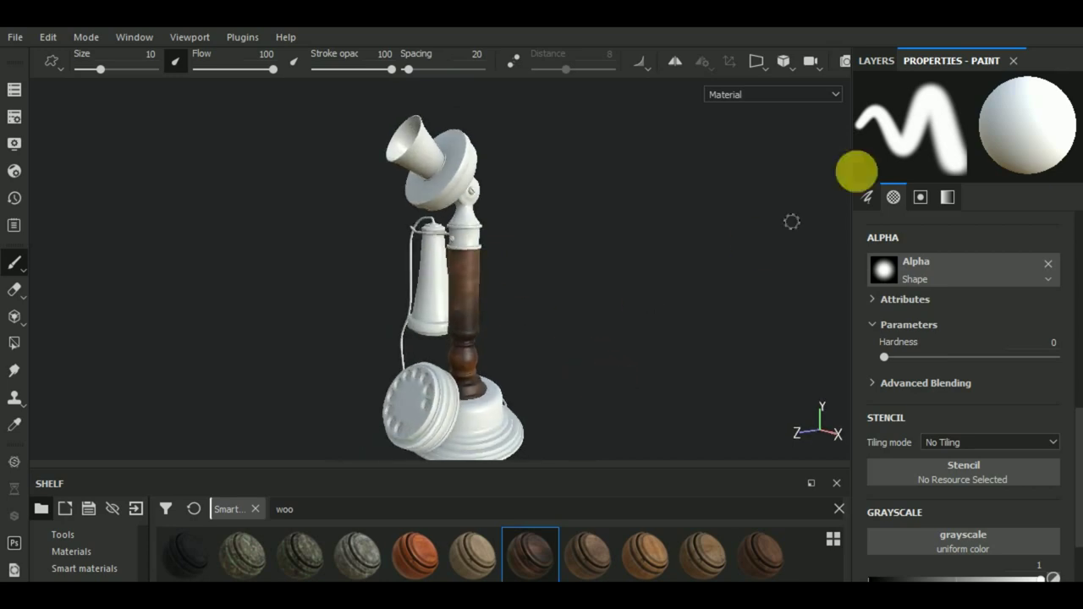
Select the wood fill layer inside Wood box and set its UV rotation to 87.69.
left_click(879, 61)
left_click(888, 123)
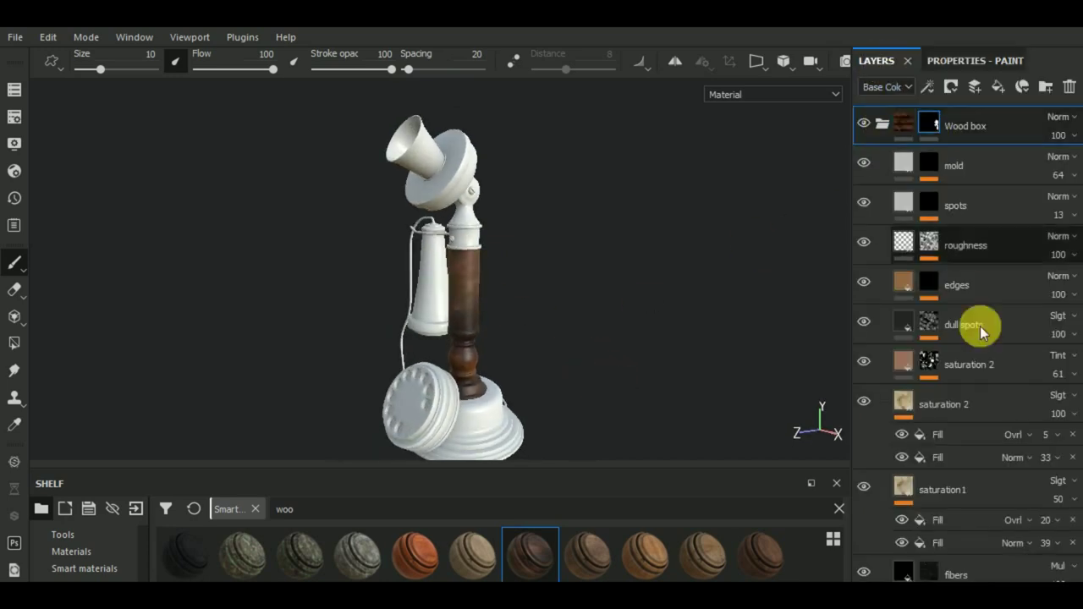
left_click(944, 578)
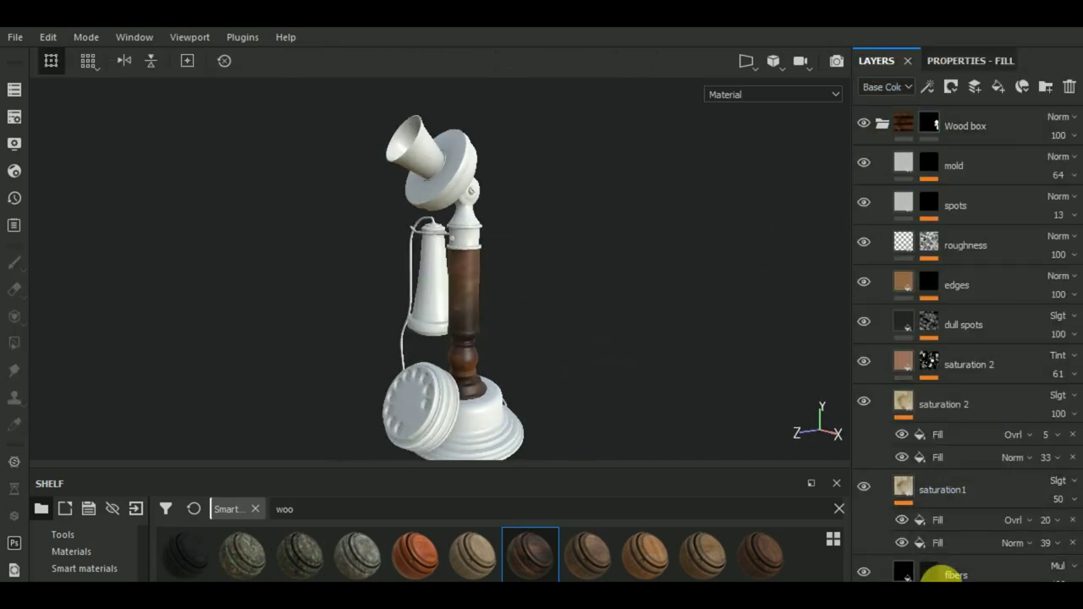
left_click(980, 62)
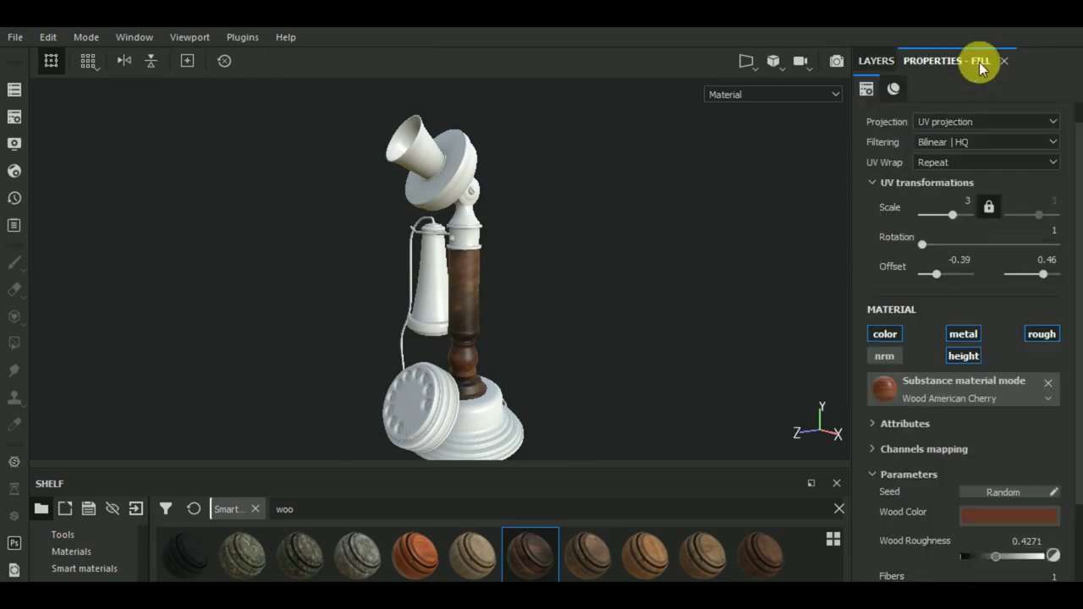
left_click_drag(935, 244, 944, 244)
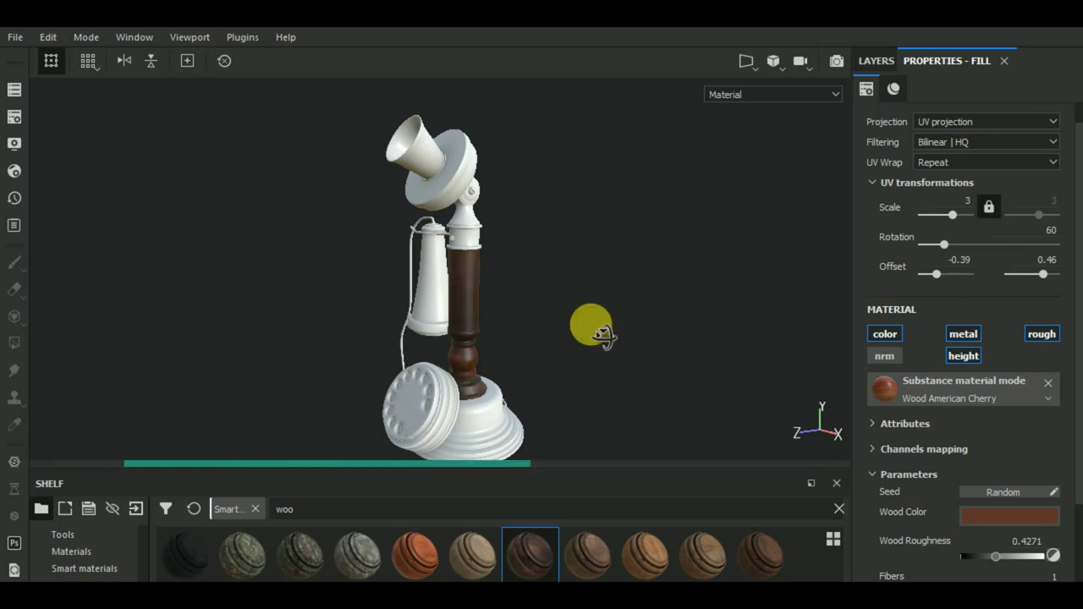
mouse_move(542, 326)
left_mouse_down("alt")
mouse_move(528, 314)
mouse_move(585, 331)
mouse_move(748, 322)
mouse_move(588, 339)
left_mouse_up("alt")
mouse_move(588, 339)
right_mouse_down("alt")
mouse_move(442, 290)
mouse_move(460, 305)
right_mouse_up("alt")
left_click_drag(460, 305, 621, 322, "alt")
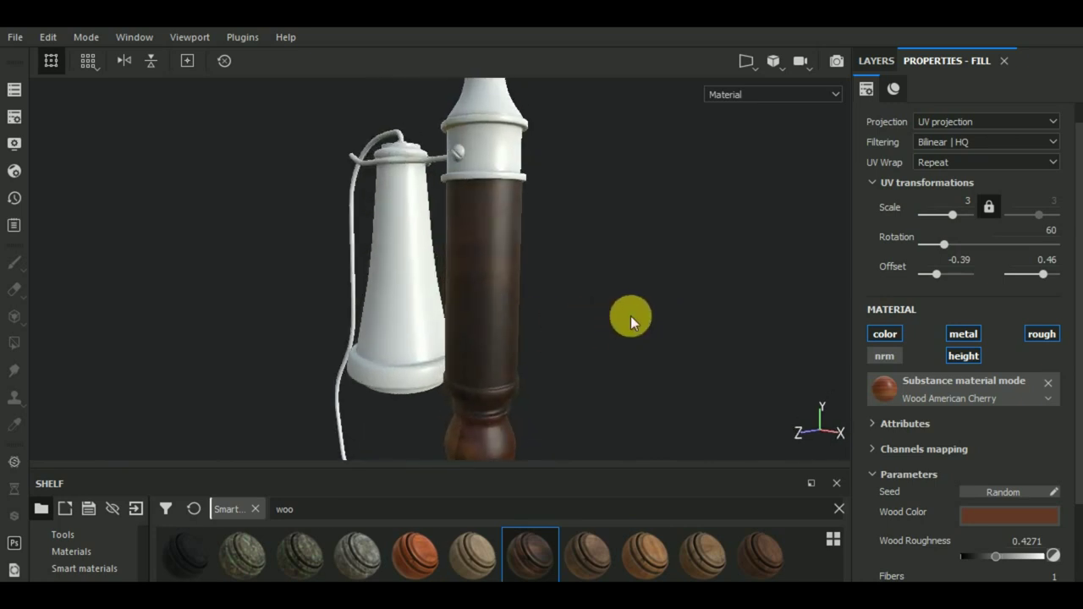
right_click_drag(630, 322, 643, 330, "alt")
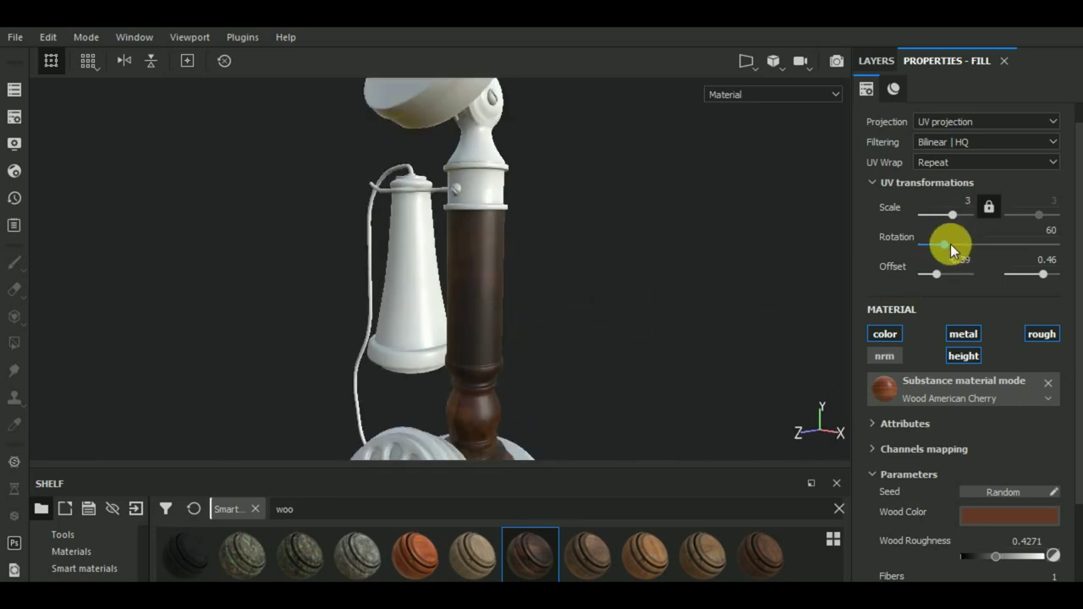
left_click_drag(950, 244, 957, 248)
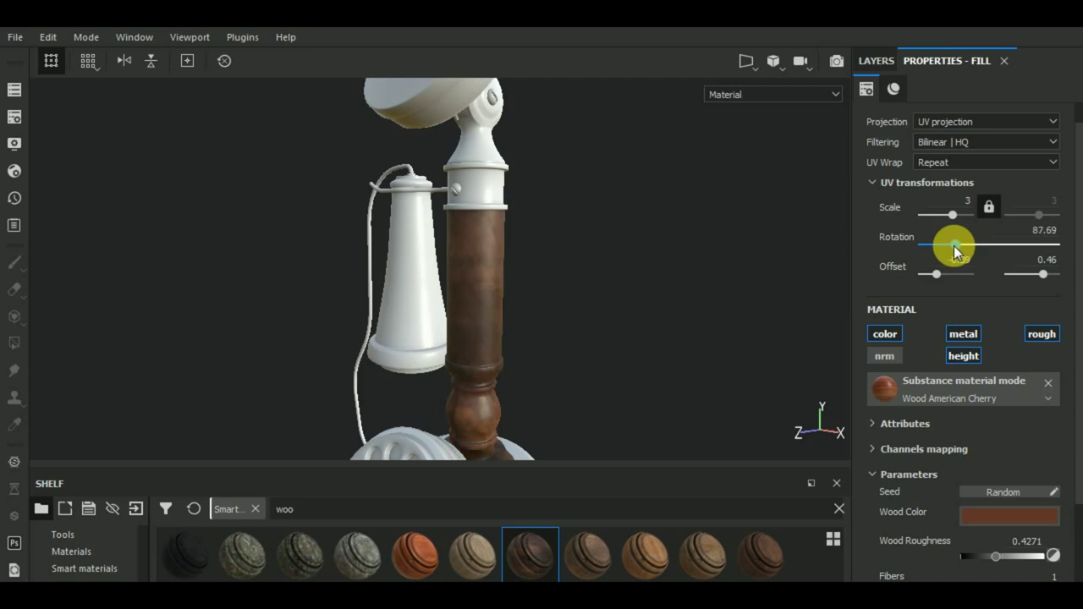
mouse_move(819, 311)
left_mouse_down("alt")
mouse_move(548, 321)
mouse_move(733, 307)
mouse_move(694, 366)
mouse_move(605, 380)
mouse_move(624, 246)
mouse_move(600, 295)
mouse_move(576, 263)
mouse_move(593, 252)
mouse_move(584, 245)
left_mouse_up("alt")
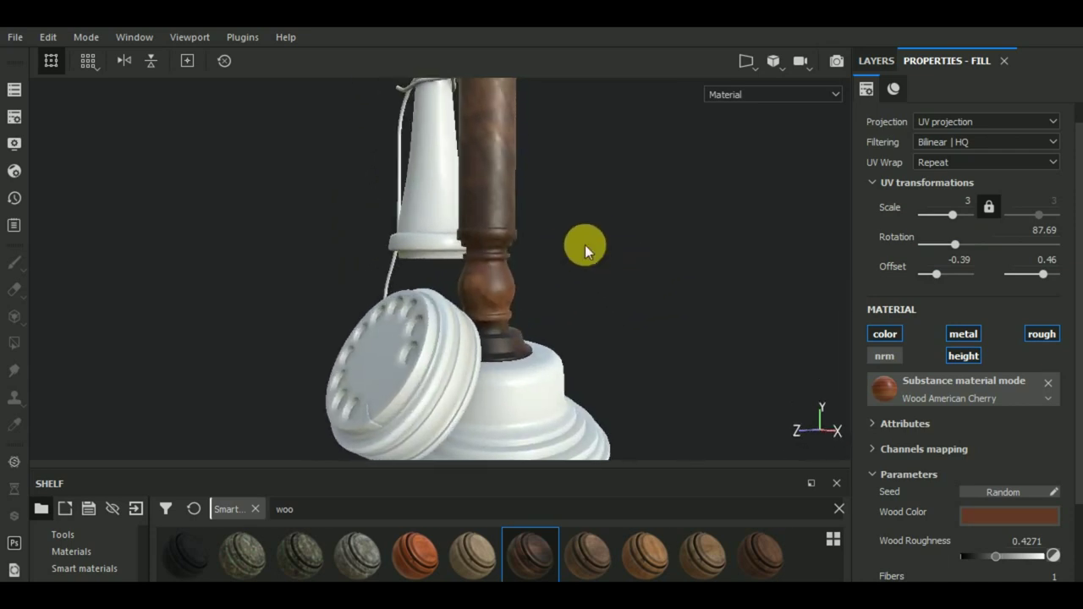
scroll(711, 258, "down", 3)
Select the Wood box mask and Polygon Fill the telephone's base to reveal wood there.
left_click(882, 63)
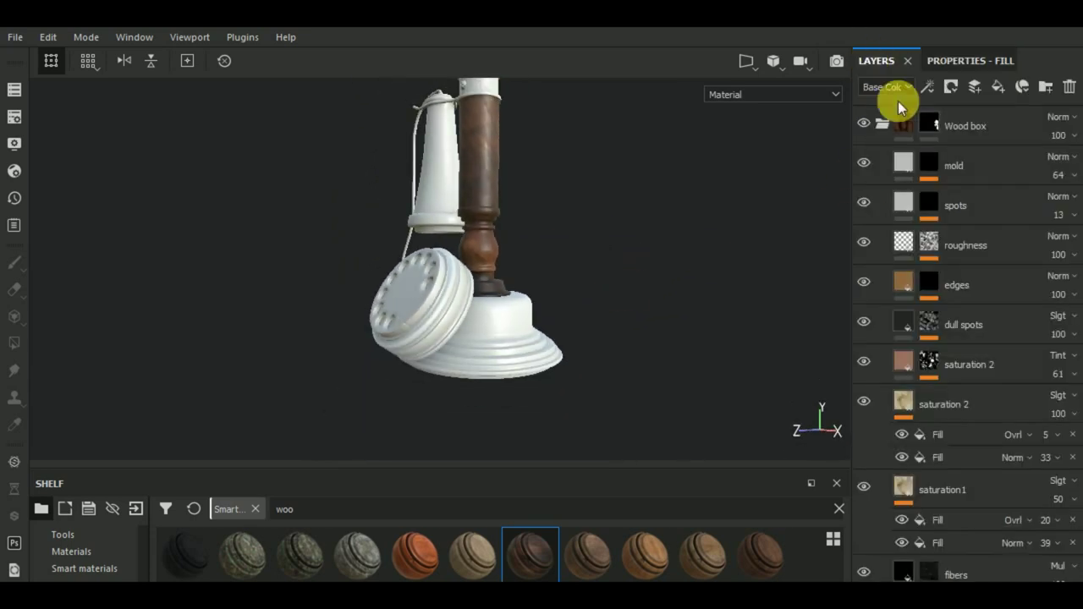
left_click(882, 121)
left_click(990, 128)
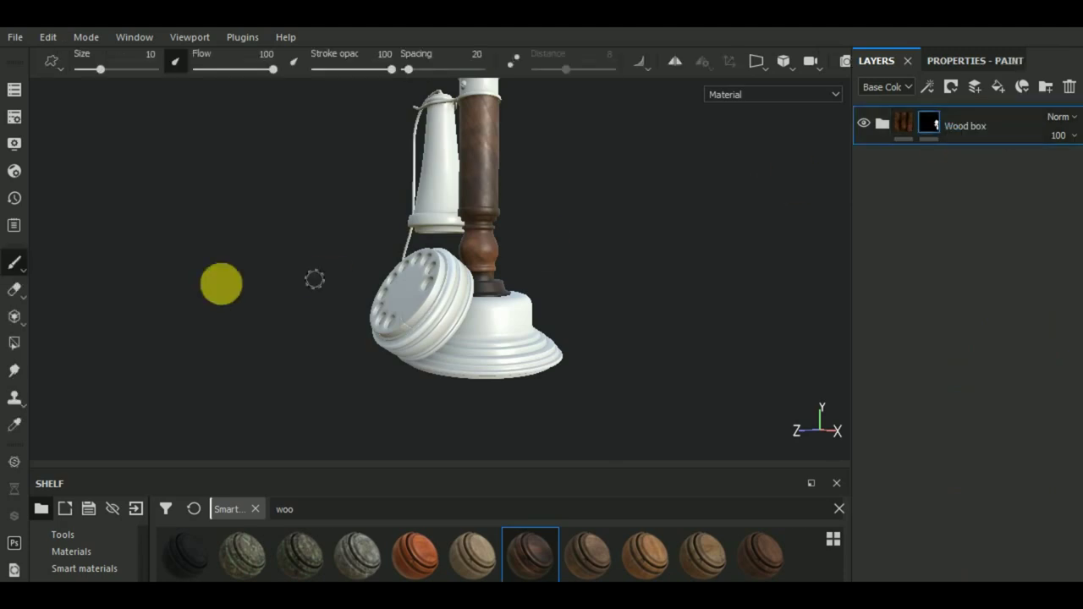
left_click(14, 343)
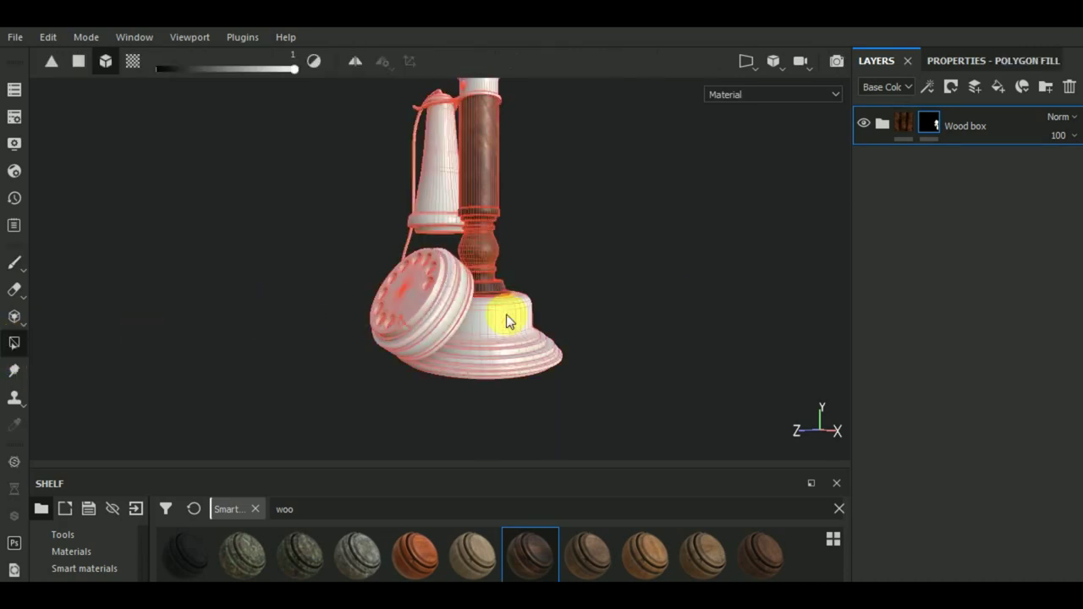
left_click(944, 65)
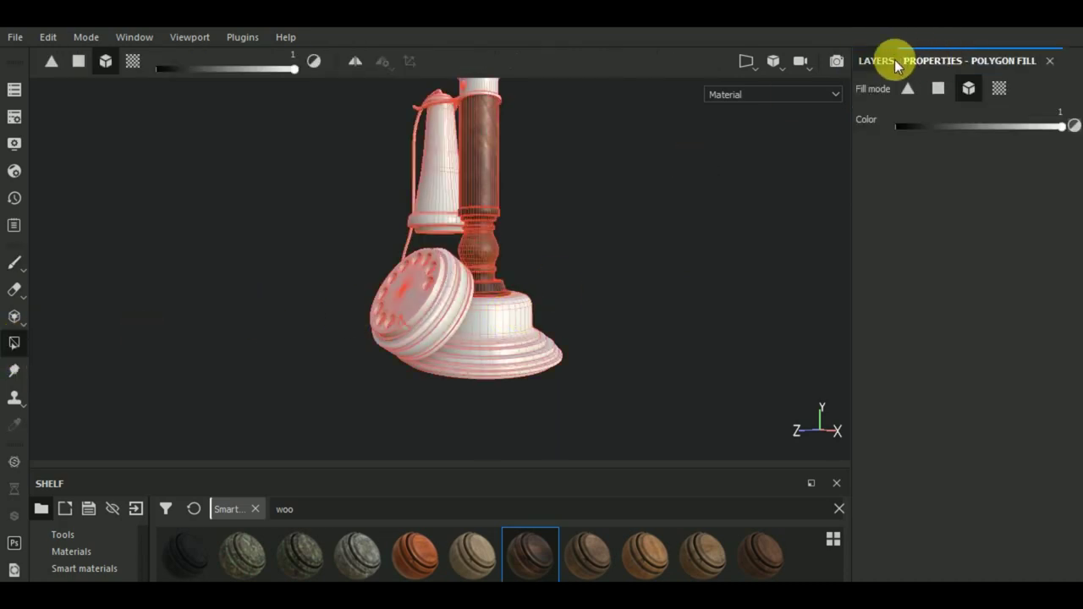
left_click(875, 62)
left_click(499, 339)
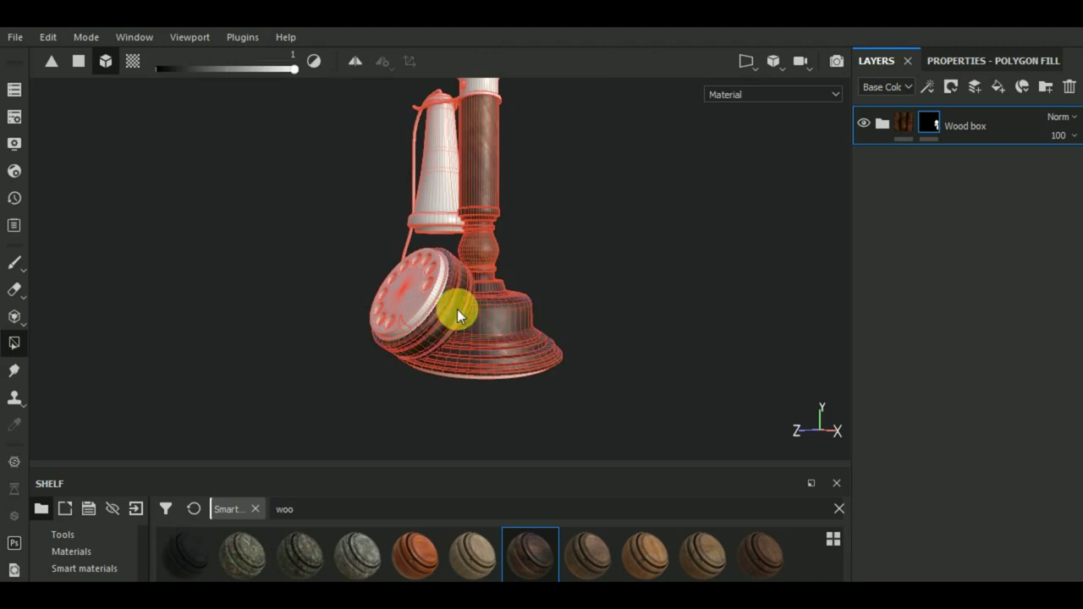
Orbit and zoom out to check the whole telephone with its wooden stem and base.
middle_click_drag(573, 300, 607, 415)
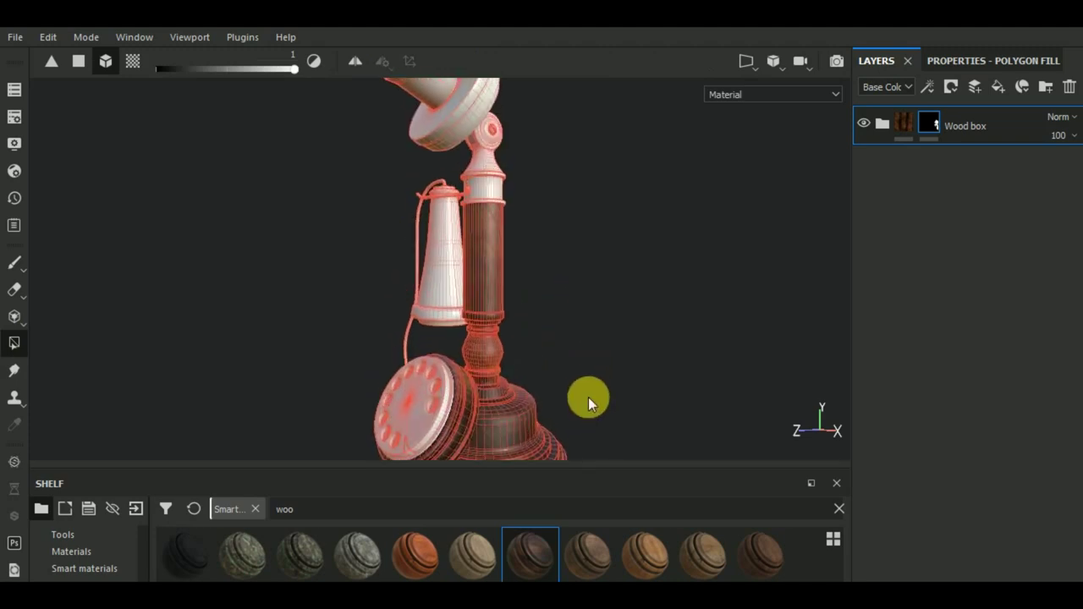
scroll(588, 397, "down", 3)
scroll(585, 387, "down", 2)
left_click(15, 262)
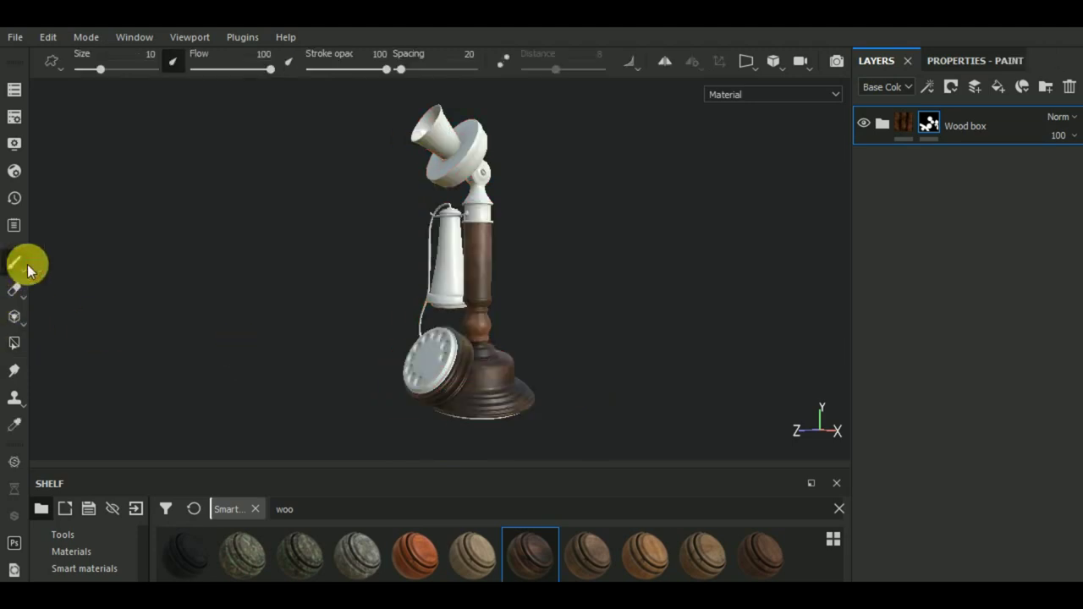
mouse_move(592, 392)
left_mouse_down("alt")
mouse_move(669, 428)
mouse_move(551, 428)
mouse_move(702, 387)
mouse_move(667, 390)
mouse_move(733, 406)
mouse_move(595, 418)
mouse_move(607, 435)
left_mouse_up("alt")
scroll(589, 420, "up", 3)
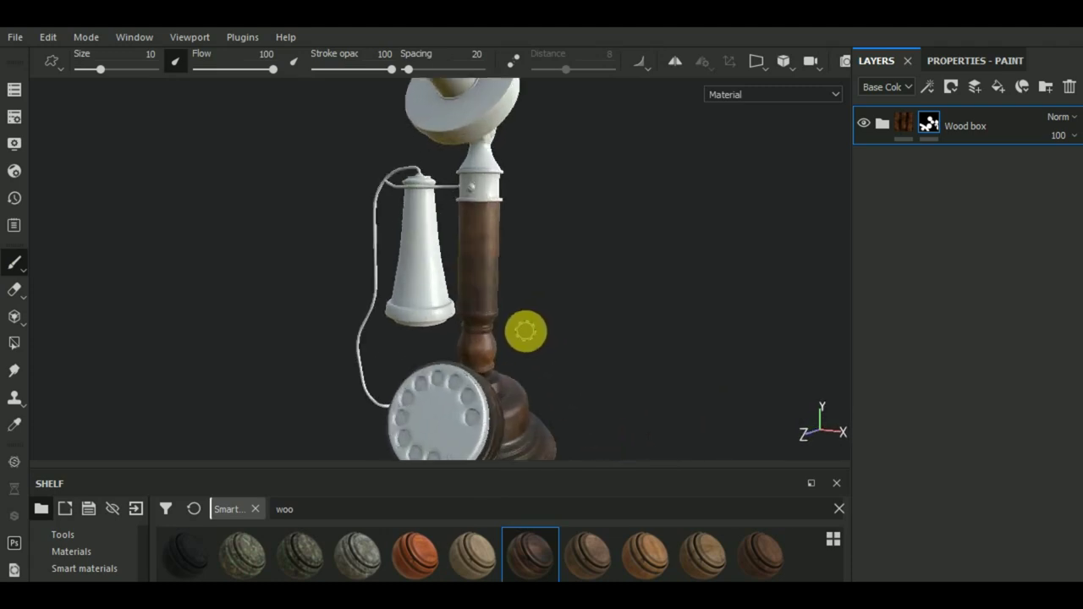
scroll(543, 351, "down", 3)
mouse_move(534, 331)
left_mouse_down("alt")
mouse_move(395, 365)
mouse_move(525, 316)
mouse_move(539, 353)
left_mouse_up("alt")
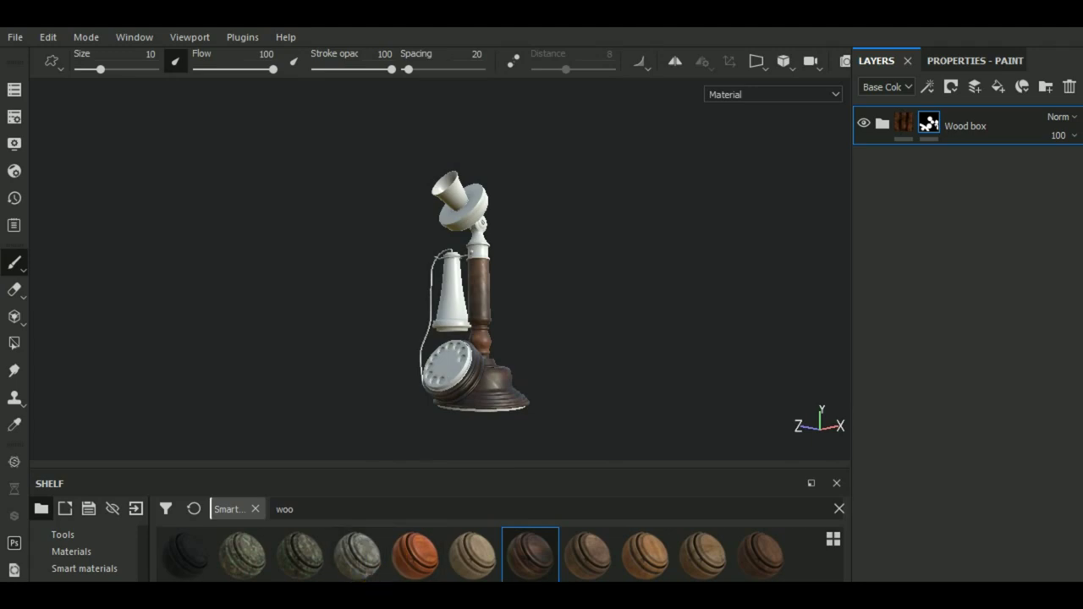
Search 'bron', drag Bronze Armor into the layers, and give it a black mask.
left_click(283, 521)
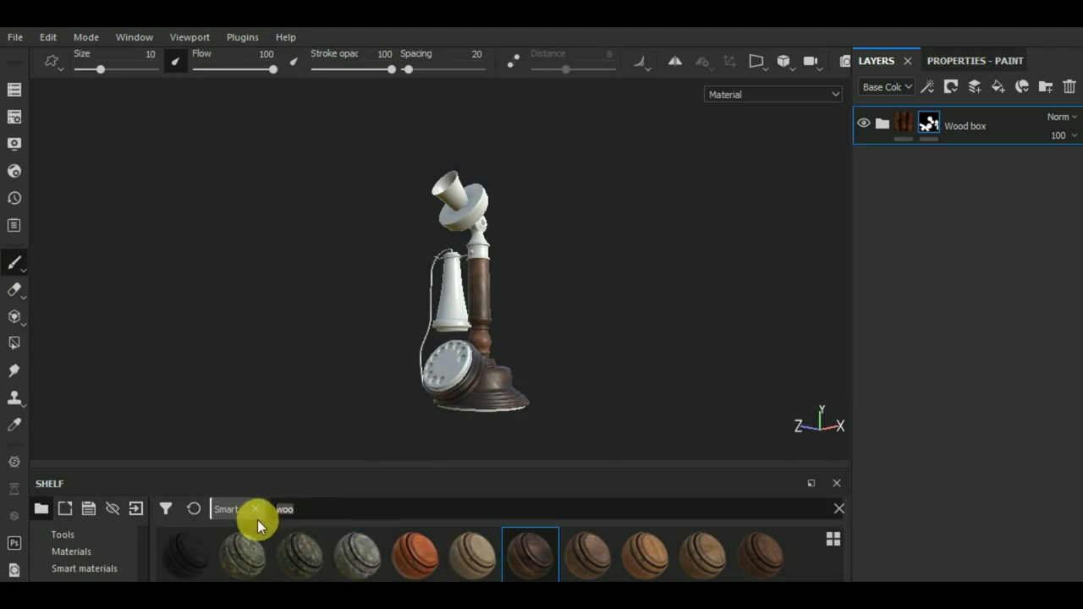
type("bro")
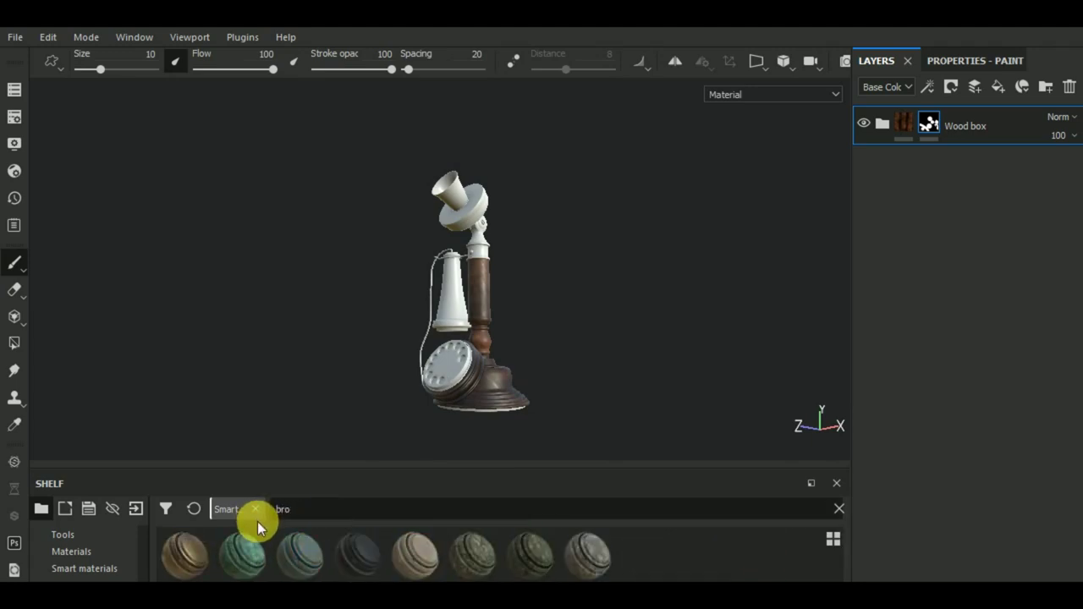
type("n")
mouse_move(195, 551)
left_mouse_down()
mouse_move(1041, 272)
mouse_move(1015, 250)
left_mouse_up()
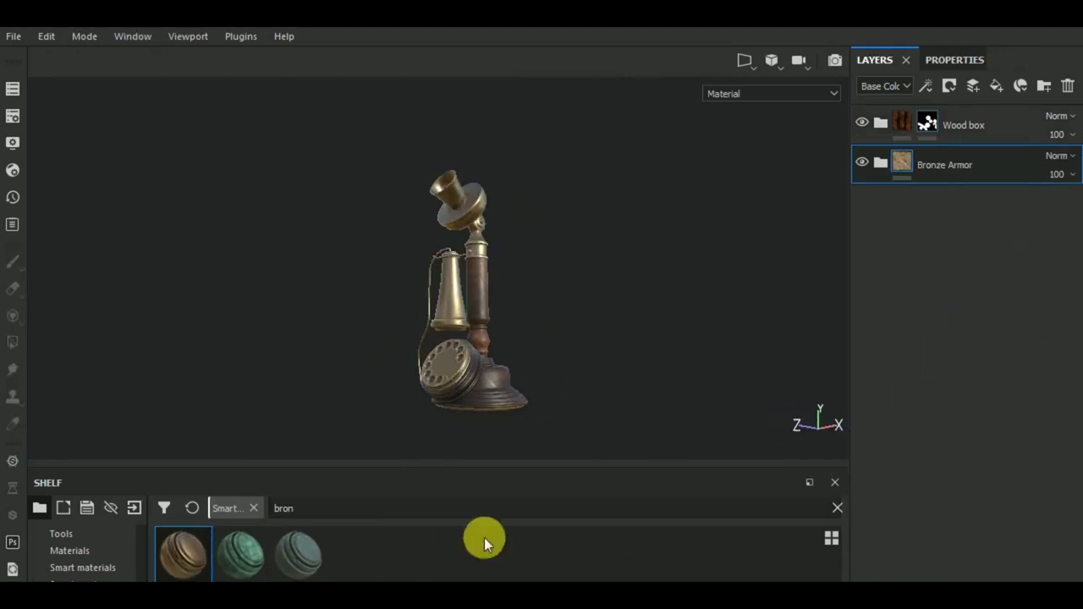
left_click(950, 85)
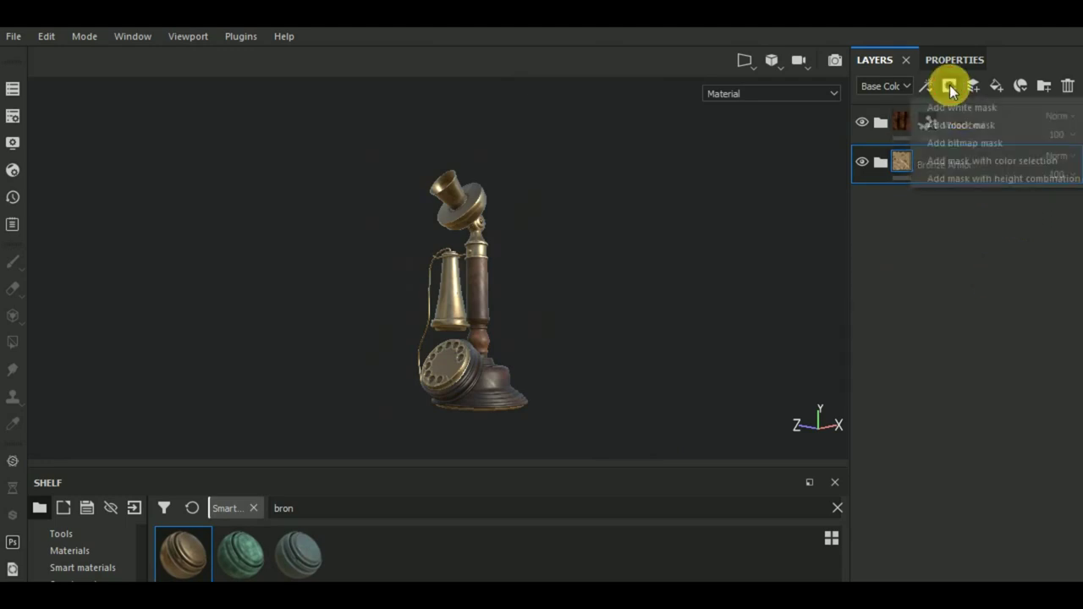
left_click(966, 128)
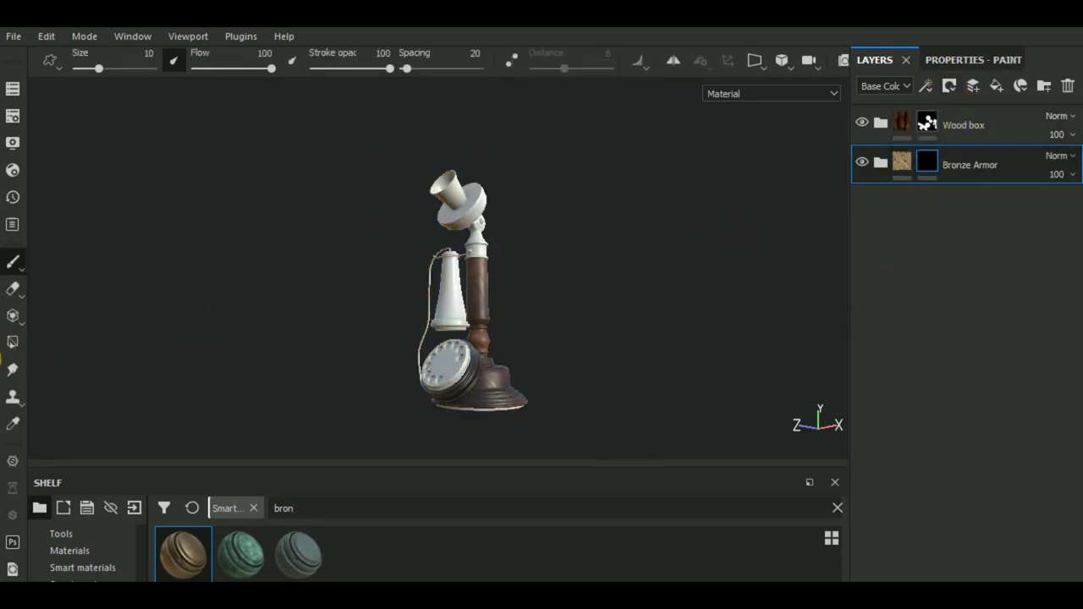
Turn the dial toward the camera and Polygon Fill the whole rotary dial into the bronze mask.
left_click(12, 342)
mouse_move(609, 322)
left_mouse_down("alt")
mouse_move(622, 396)
mouse_move(595, 378)
left_mouse_up("alt")
right_click_drag(439, 238, 470, 261, "alt")
mouse_move(606, 289)
left_mouse_down("alt")
mouse_move(496, 339)
mouse_move(474, 260)
left_mouse_up("alt")
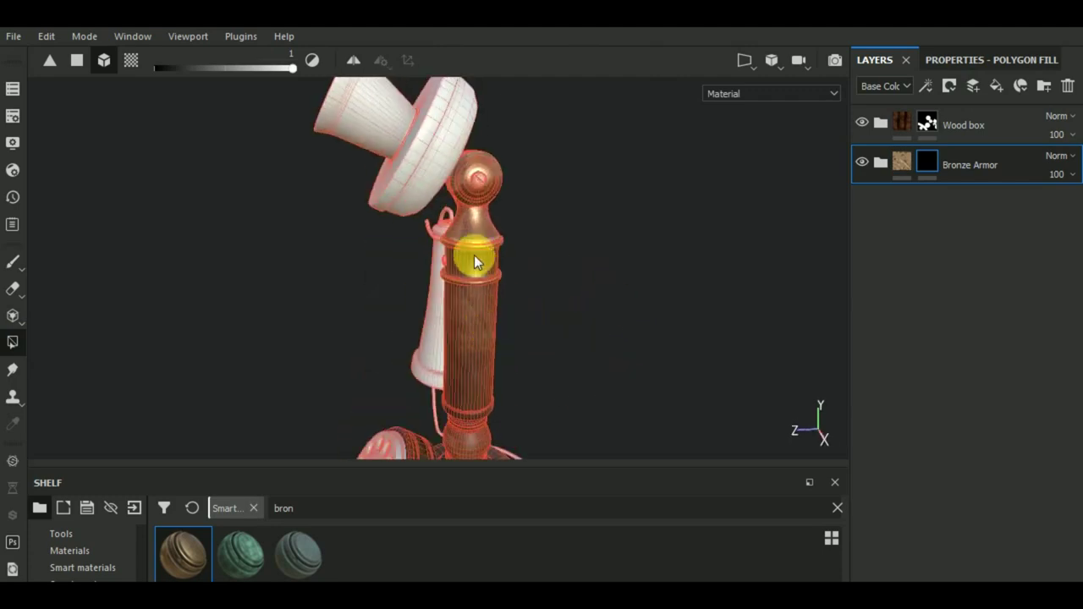
mouse_move(437, 162)
left_mouse_down("alt")
mouse_move(660, 232)
mouse_move(640, 331)
mouse_move(465, 357)
left_mouse_up("alt")
mouse_move(470, 292)
right_mouse_down("alt")
mouse_move(578, 255)
mouse_move(447, 325)
mouse_move(461, 318)
mouse_move(460, 329)
mouse_move(567, 270)
mouse_move(559, 363)
right_mouse_up("alt")
mouse_move(559, 363)
left_mouse_down("alt")
mouse_move(750, 375)
mouse_move(537, 369)
left_mouse_up("alt")
right_click_drag(536, 370, 456, 371, "alt")
mouse_move(457, 373)
left_mouse_down("alt")
mouse_move(726, 310)
mouse_move(810, 304)
left_mouse_up("alt")
left_click(443, 373)
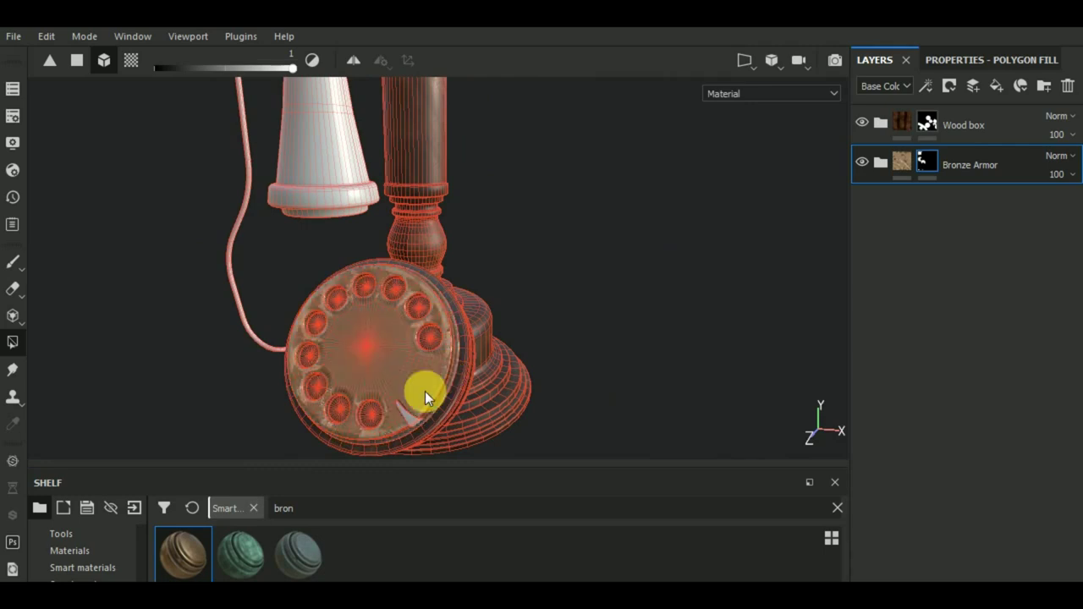
Set the Polygon Fill colour to 0 and show the UV layout beside the 3D view.
middle_click_drag(611, 341, 680, 356, "alt")
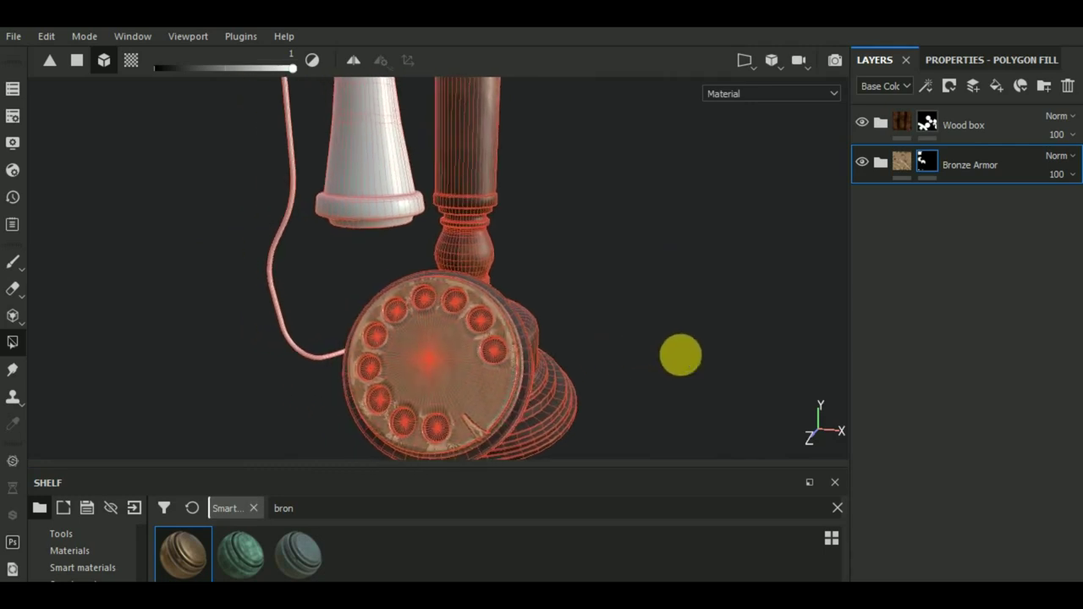
left_click(957, 62)
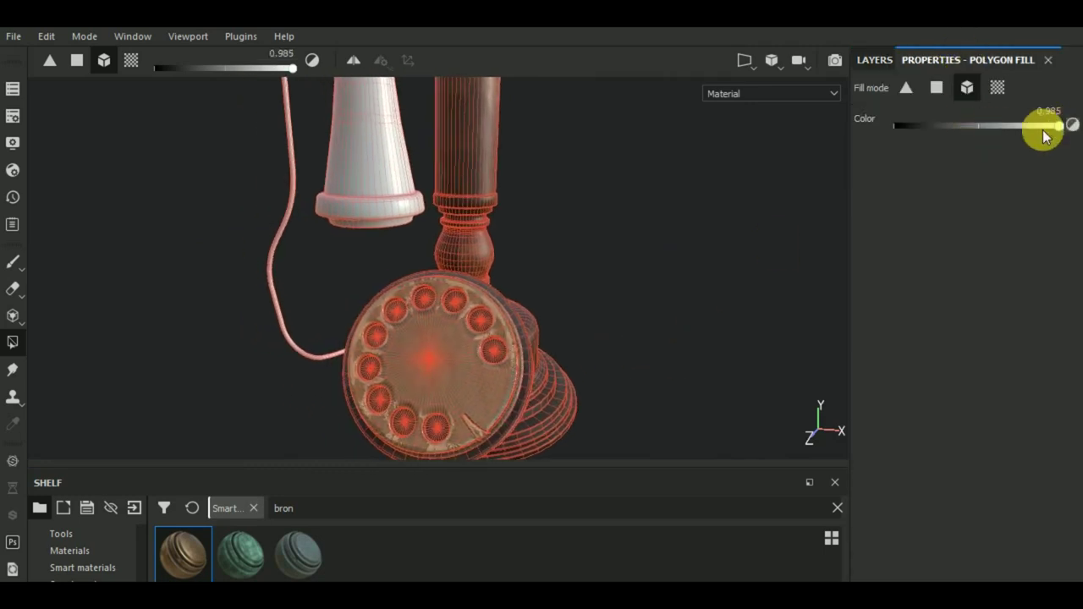
left_click_drag(1063, 126, 897, 126)
mouse_move(756, 287)
left_mouse_down("alt")
mouse_move(701, 263)
mouse_move(728, 333)
mouse_move(649, 319)
mouse_move(681, 316)
left_mouse_up("alt")
scroll(479, 326, "up", 3)
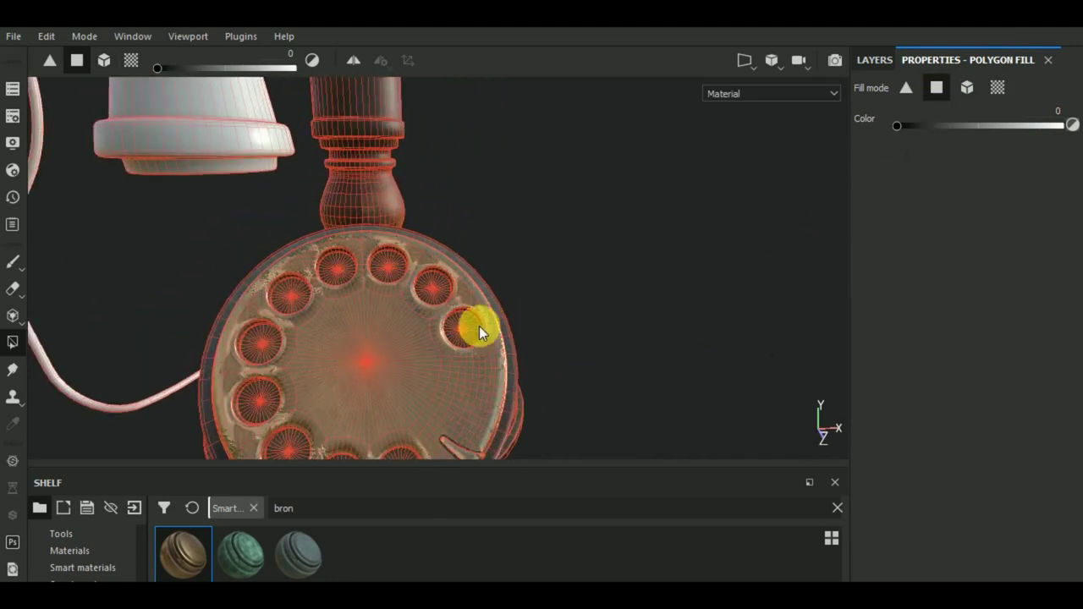
scroll(459, 321, "up", 3)
scroll(463, 321, "up", 3)
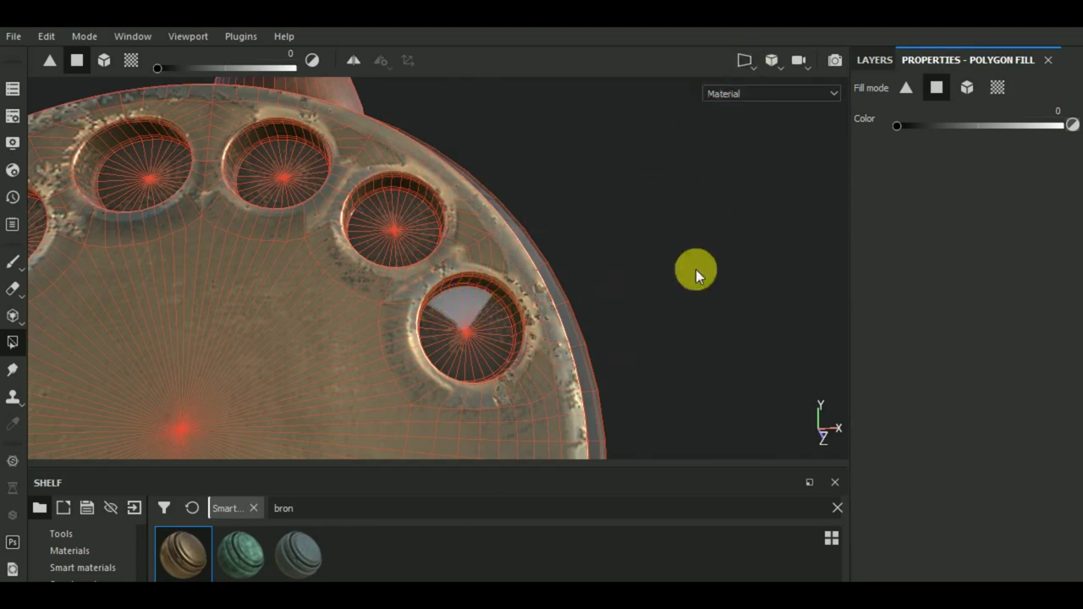
key("F1")
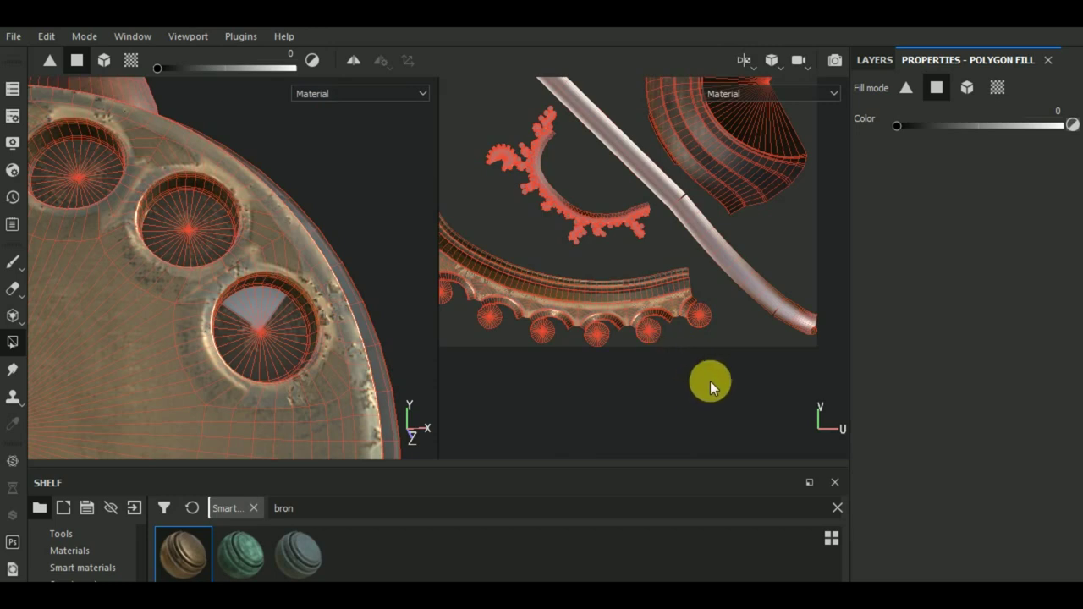
scroll(693, 310, "up", 2)
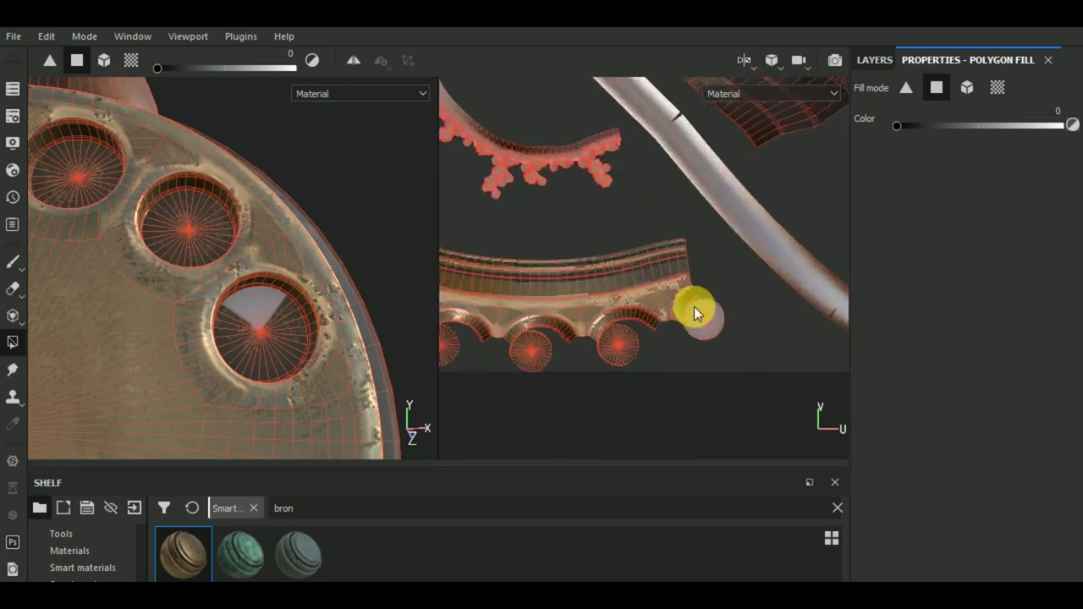
scroll(694, 307, "up", 2)
Mask out each of the dial's finger-hole and circle islands in the UV view.
left_click(566, 350)
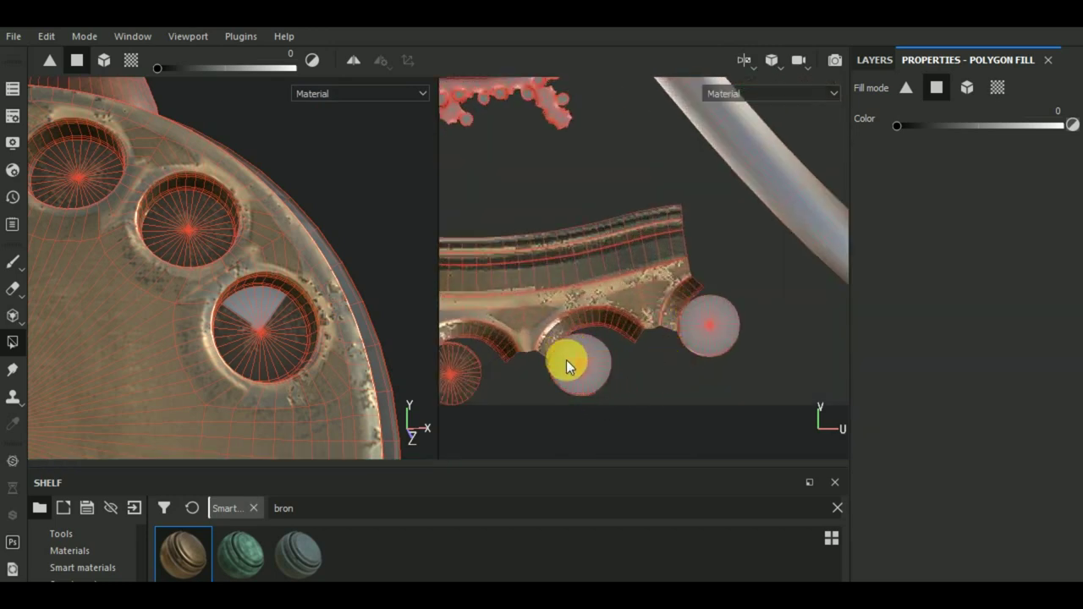
mouse_move(526, 383)
middle_mouse_down()
mouse_move(750, 364)
mouse_move(722, 391)
middle_mouse_up()
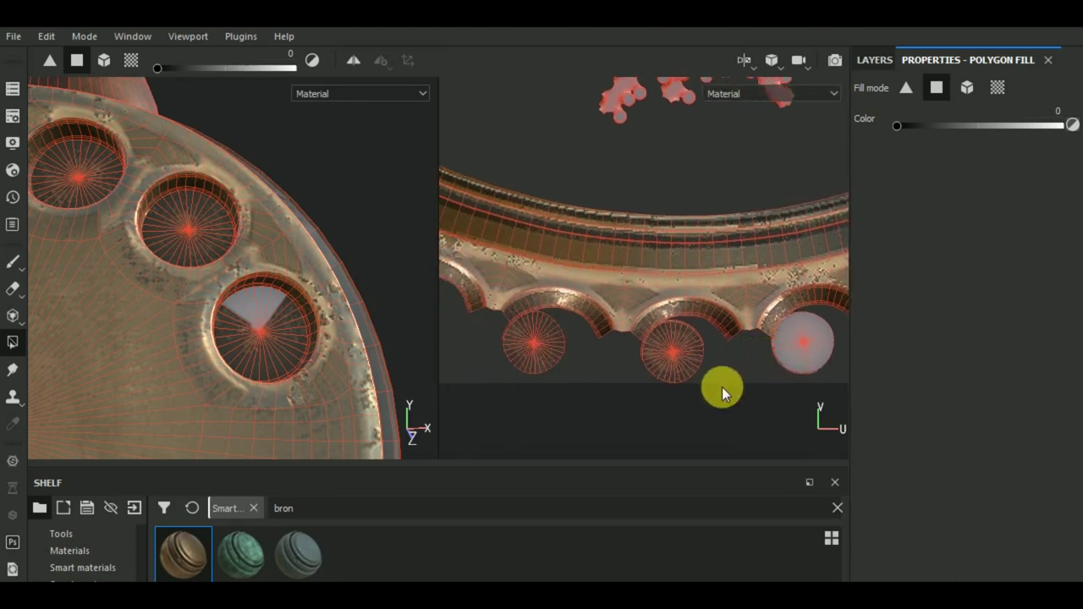
left_click(653, 347)
left_click(512, 344)
middle_click_drag(516, 347, 750, 363)
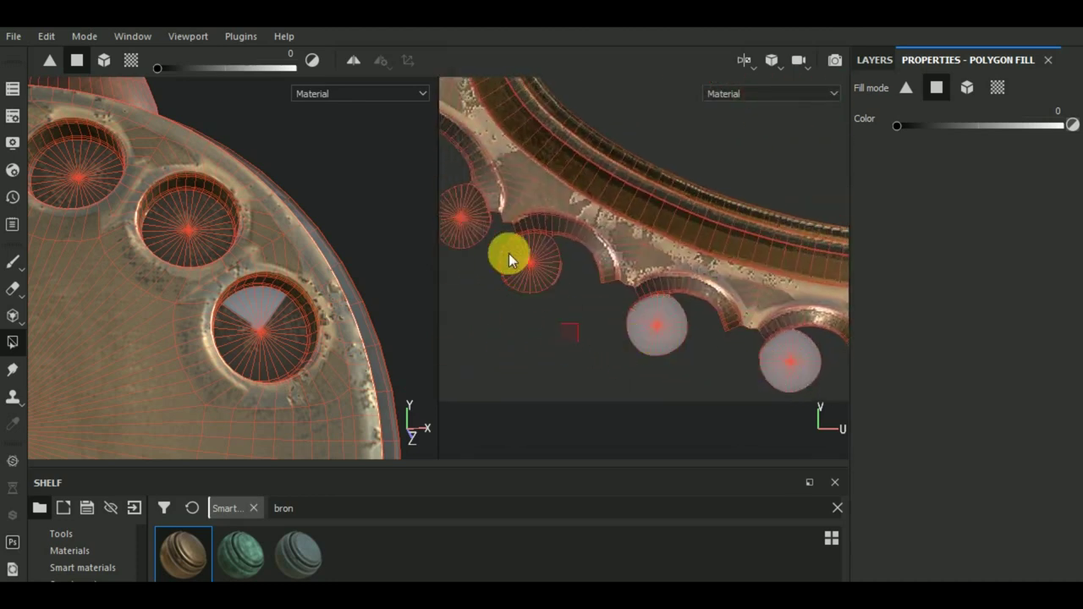
middle_click_drag(520, 307, 694, 395)
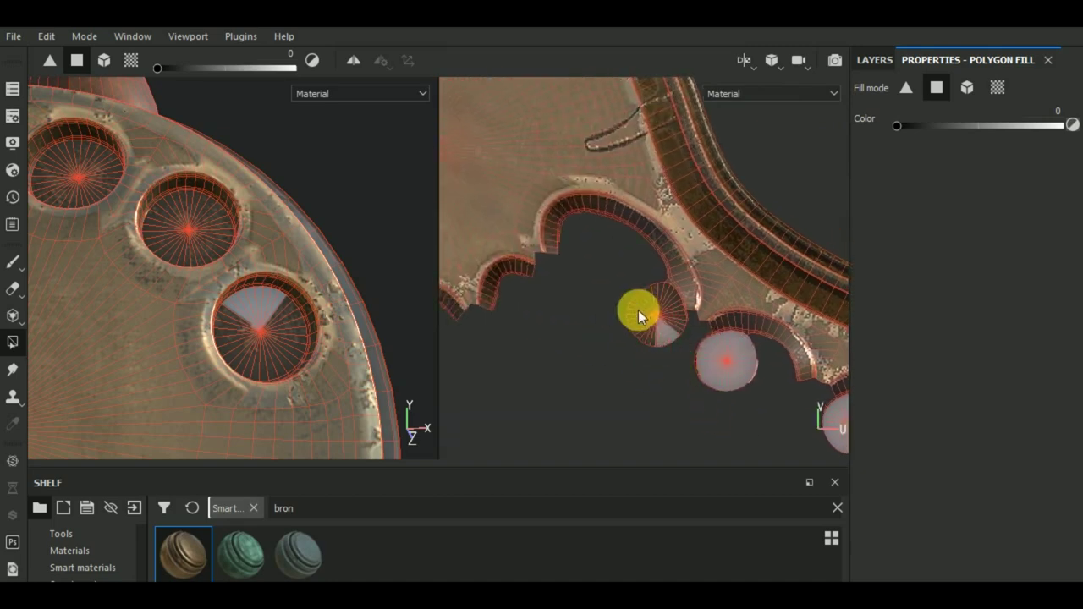
left_click(640, 311)
scroll(755, 359, "up", 2)
scroll(745, 351, "down", 2)
scroll(745, 350, "down", 2)
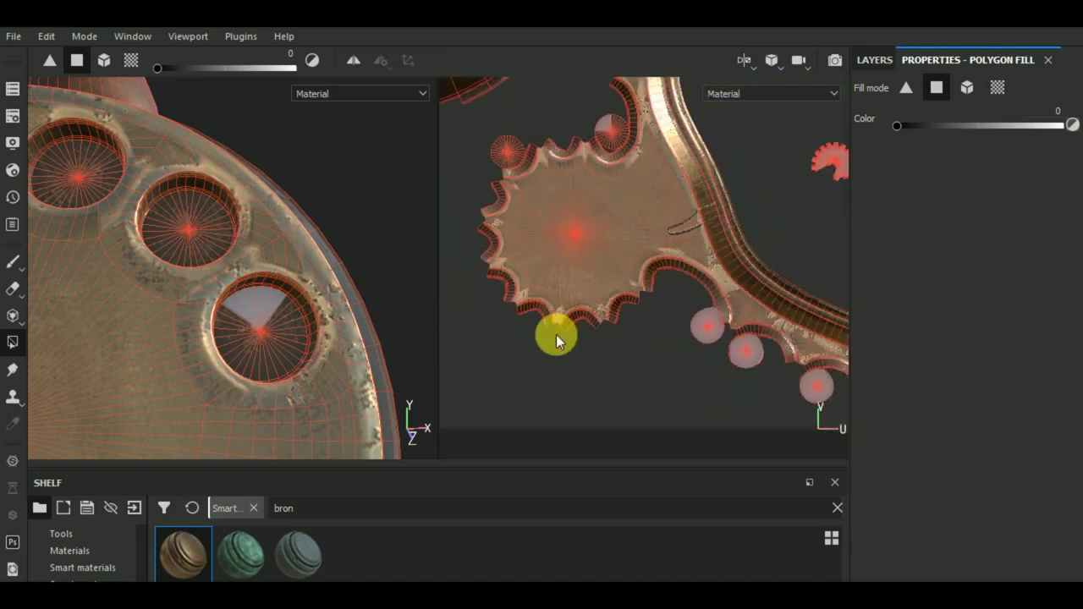
middle_click_drag(556, 334, 714, 443)
scroll(660, 212, "up", 2)
mouse_move(660, 212)
middle_mouse_down()
mouse_move(664, 241)
mouse_move(624, 314)
mouse_move(709, 297)
middle_mouse_up()
left_click(624, 285)
left_click(624, 285)
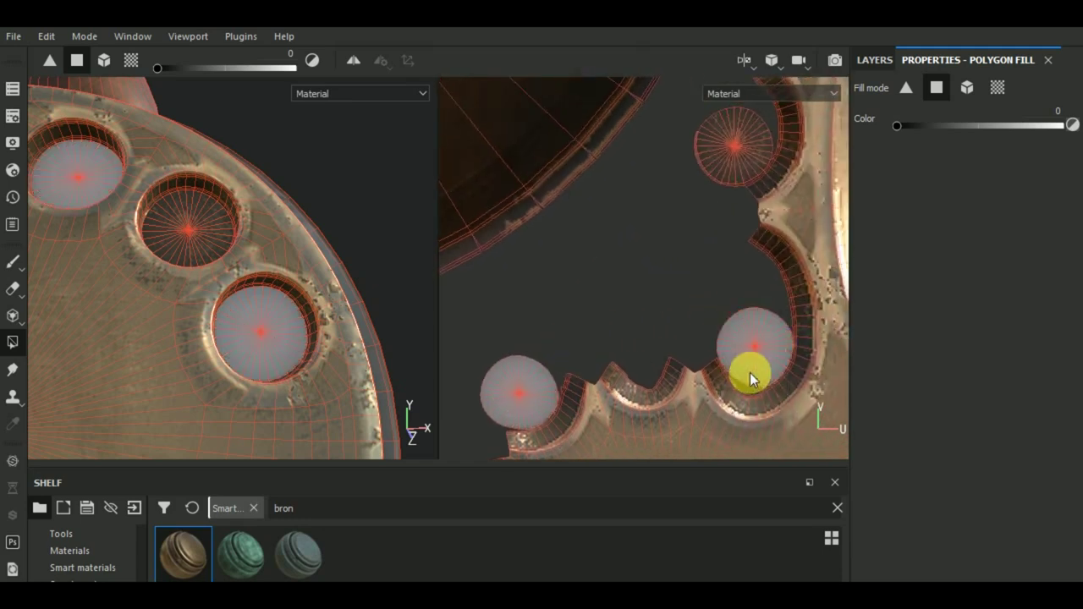
left_click(716, 143)
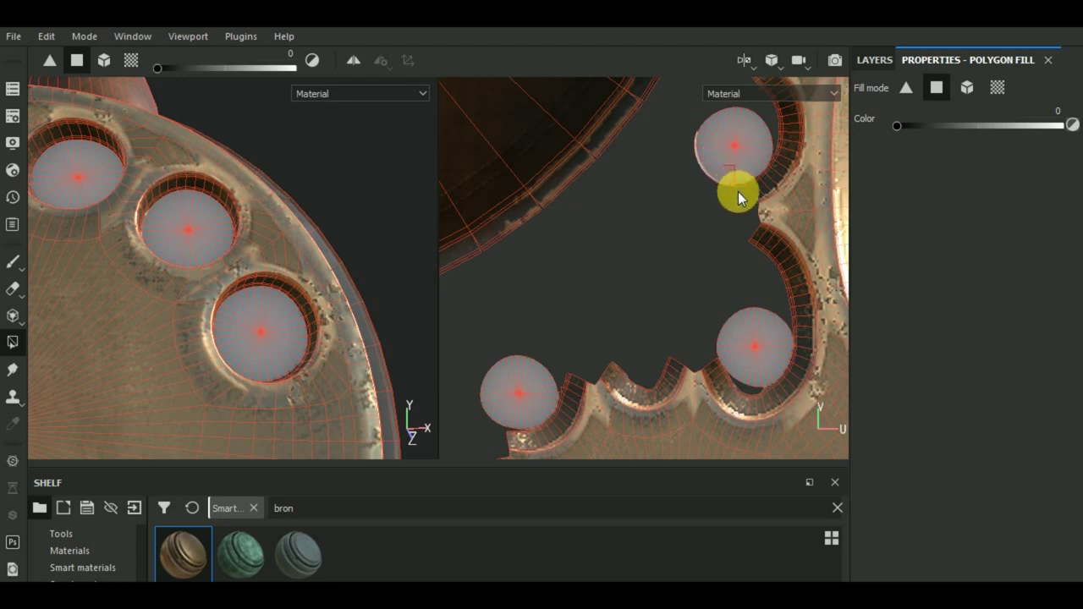
Zoom the UV view and return to the single full 3D view with F2.
scroll(752, 157, "up", 3)
scroll(763, 168, "up", 1)
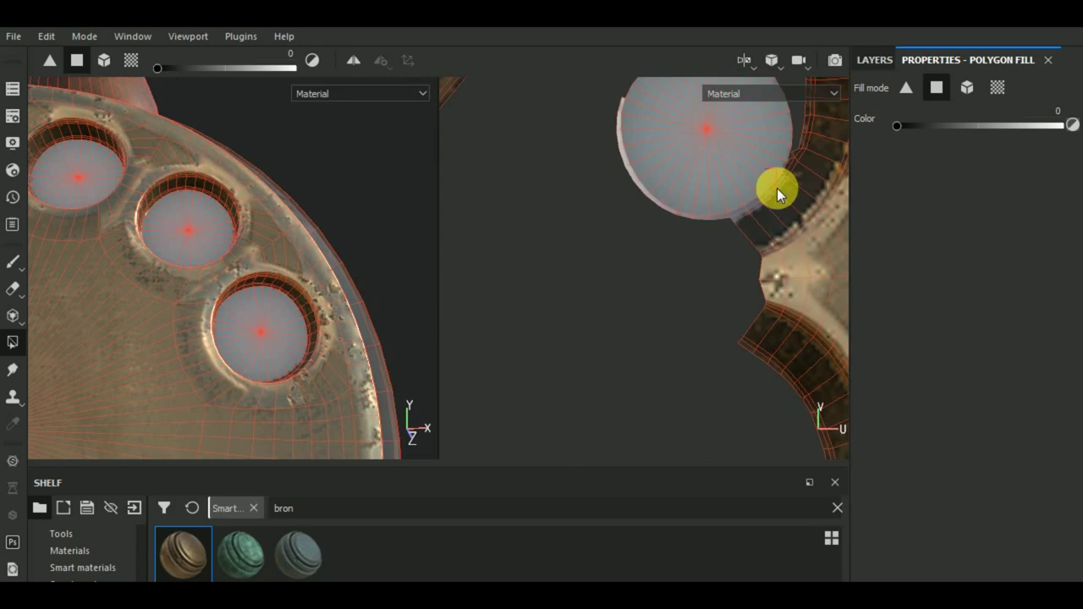
scroll(720, 182, "down", 2)
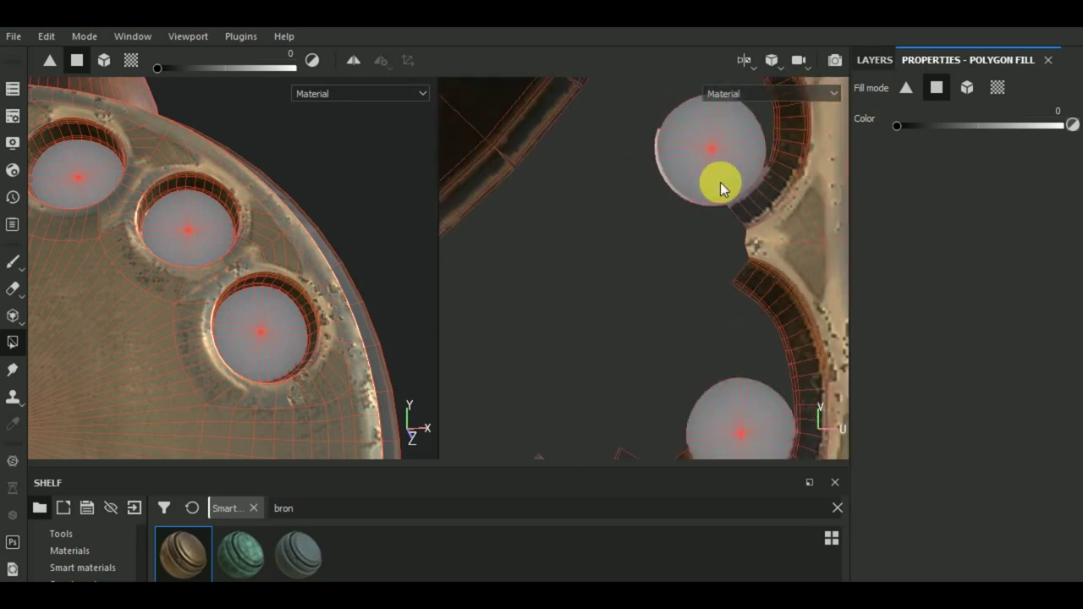
scroll(718, 182, "down", 2)
scroll(717, 183, "down", 2)
scroll(715, 185, "down", 1)
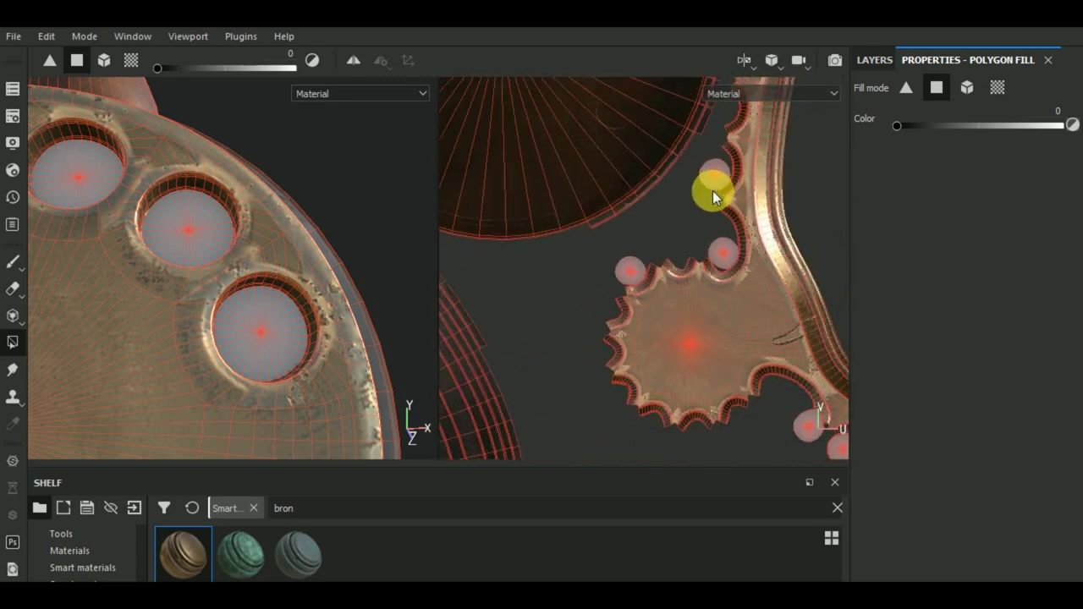
key("F2")
Expand the Bronze Armor folder and hide its Edges Damages layer.
scroll(676, 264, "down", 1)
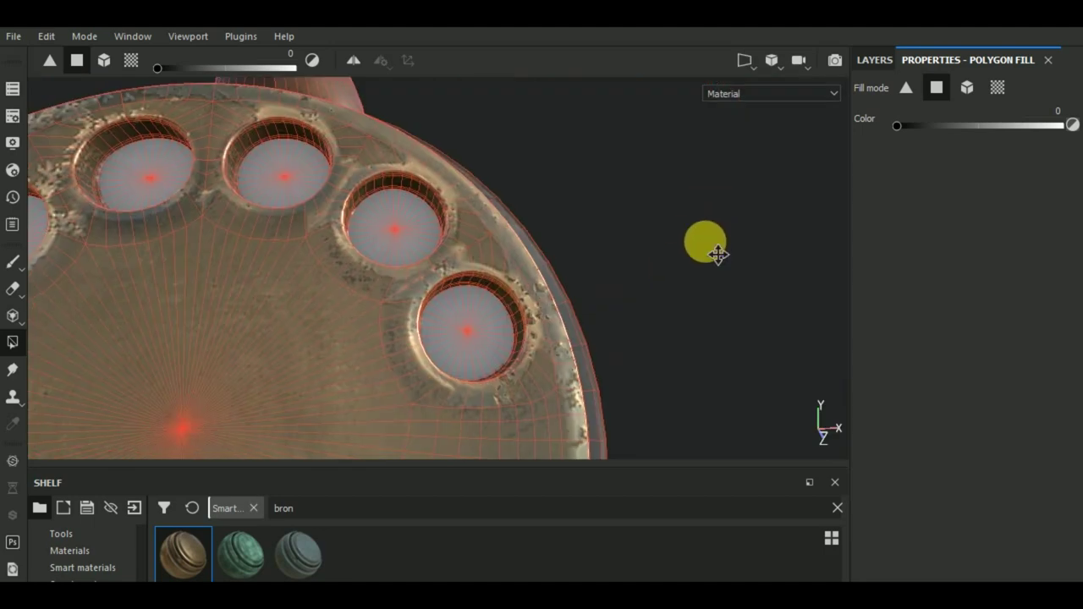
scroll(716, 246, "down", 2)
scroll(703, 234, "down", 2)
scroll(684, 233, "down", 1)
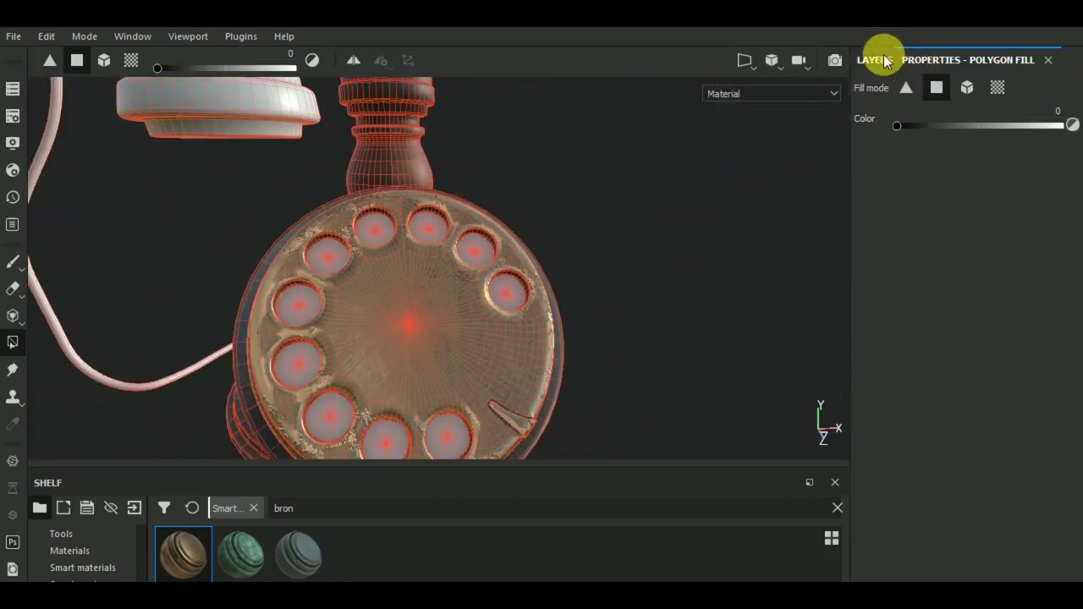
left_click(874, 59)
left_click(881, 162)
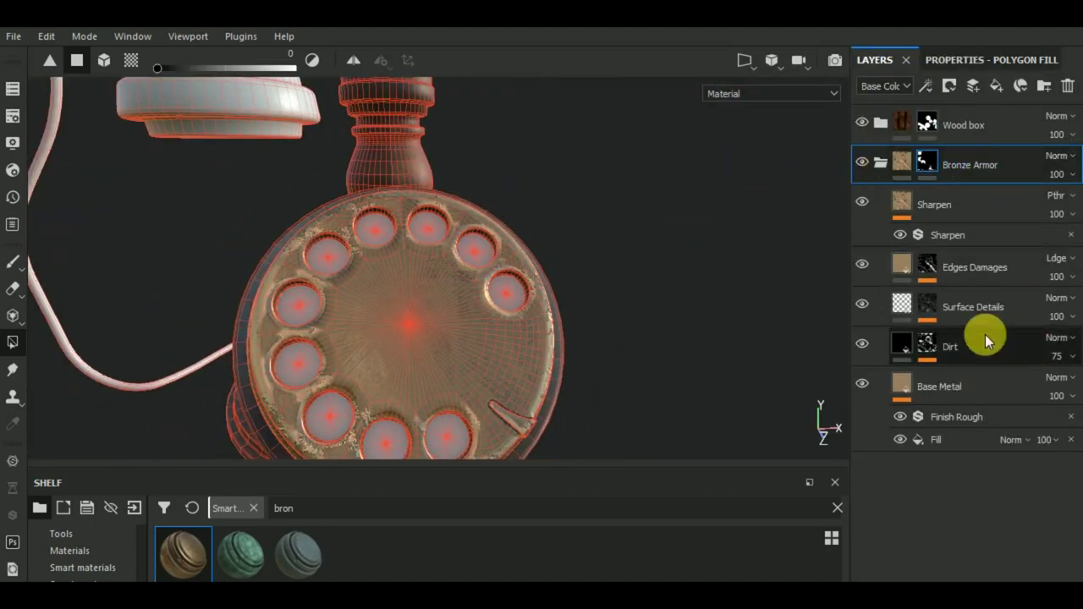
left_click(863, 266)
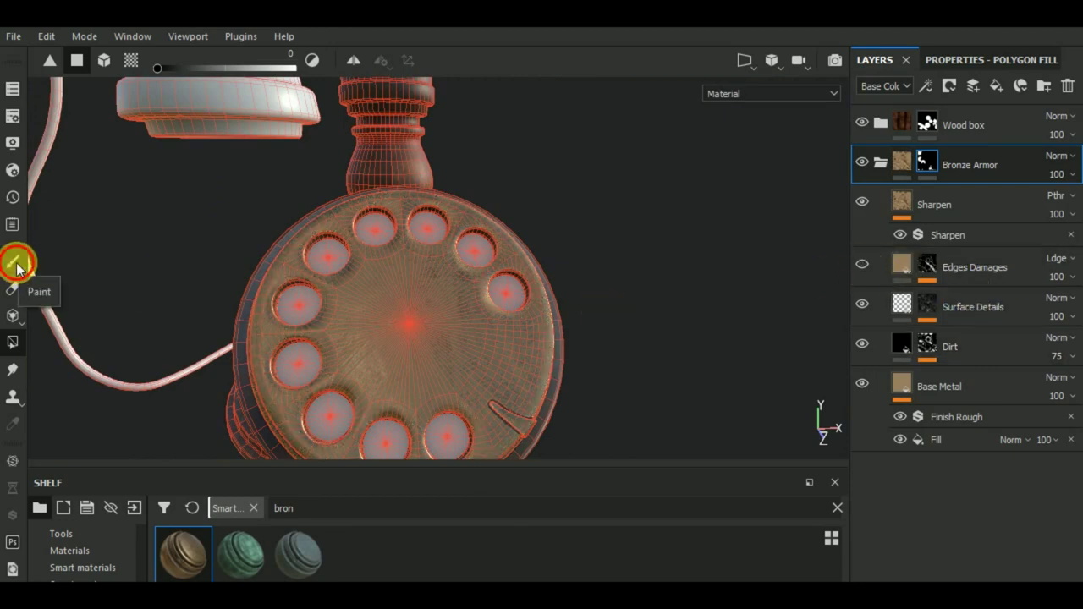
Inspect the dial from new angles, then reselect the Bronze Armor mask with Polygon Fill.
left_click(17, 264)
mouse_move(744, 334)
left_mouse_down("alt")
mouse_move(609, 359)
mouse_move(601, 348)
mouse_move(646, 299)
left_mouse_up("alt")
scroll(601, 348, "down", 5)
scroll(656, 384, "up", 2)
mouse_move(656, 384)
left_mouse_down("alt")
mouse_move(556, 358)
mouse_move(639, 276)
mouse_move(709, 324)
left_mouse_up("alt")
scroll(475, 336, "up", 3)
scroll(474, 336, "up", 3)
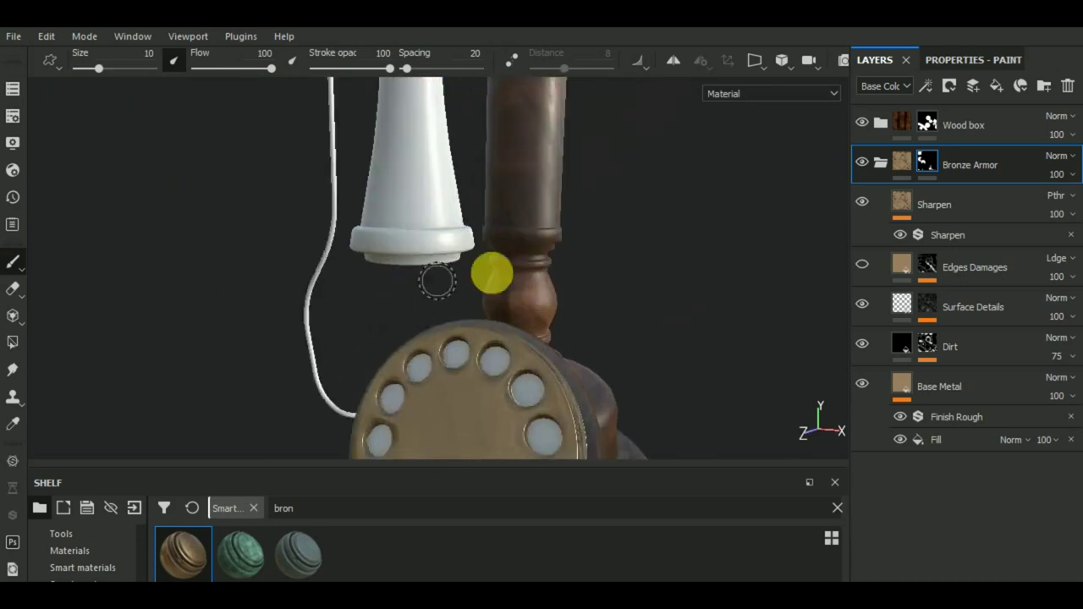
scroll(719, 387, "up", 2)
left_click(925, 170)
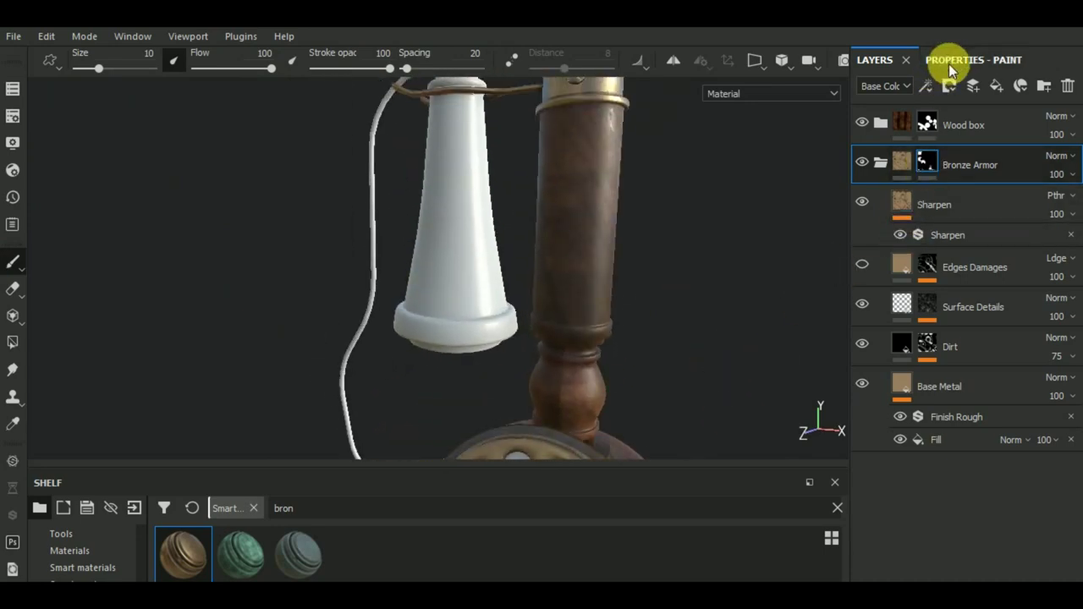
left_click(13, 342)
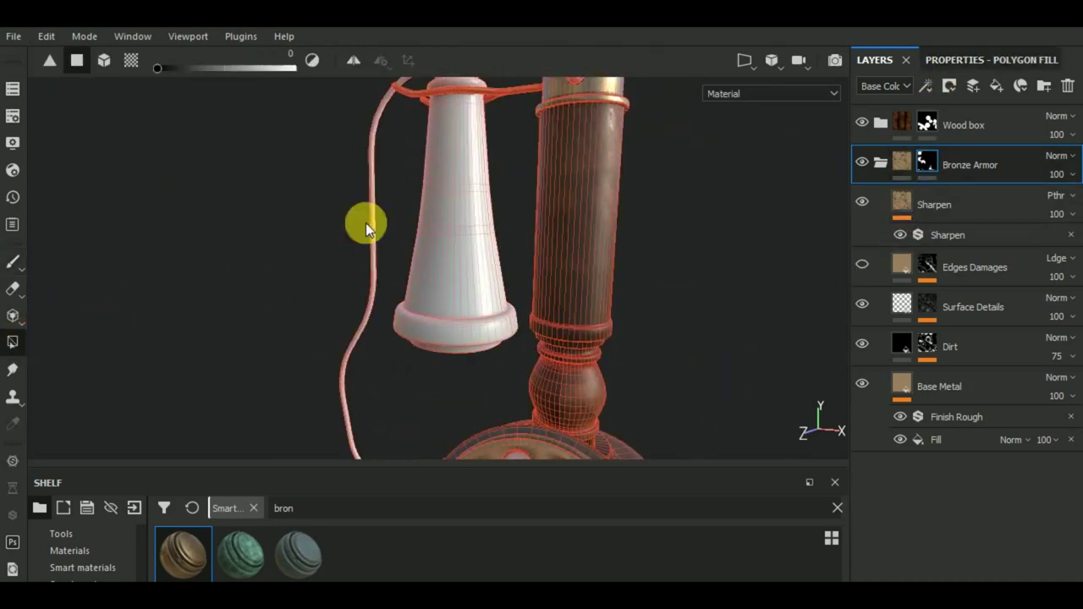
Fill the whole handset mesh with bronze at fill value 1.
left_click(931, 62)
left_click_drag(897, 127, 1067, 126)
left_click(968, 87)
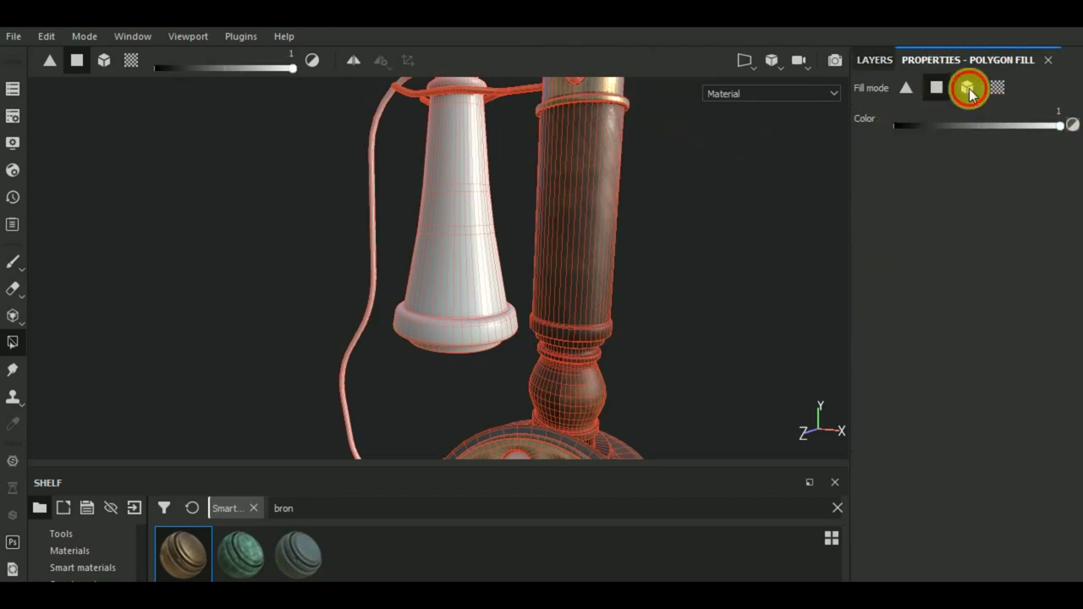
left_click(475, 224)
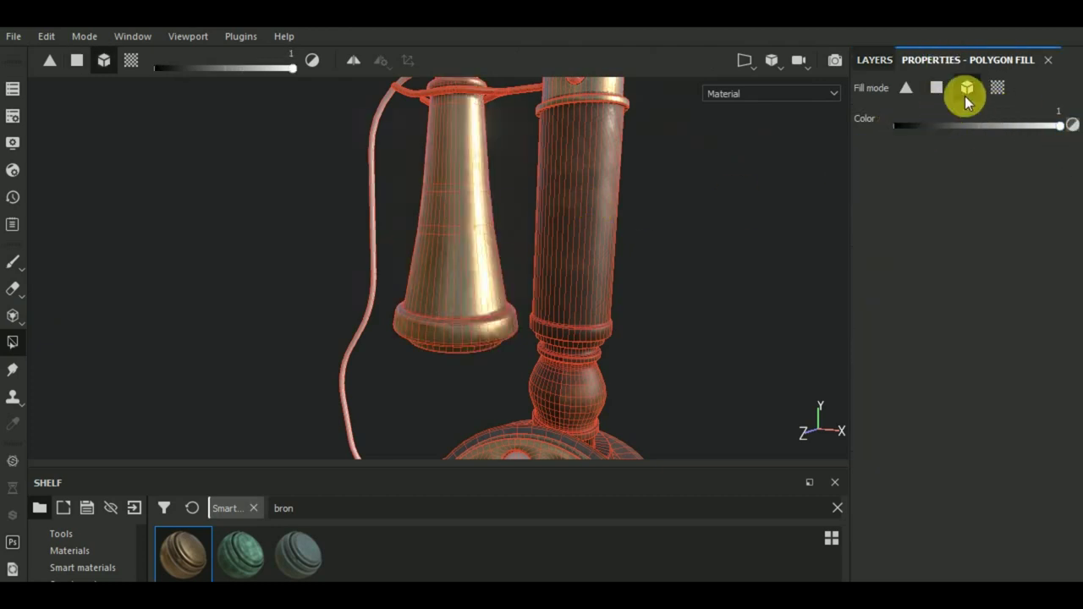
Clear bronze from the handset's cone body using polygon fill at value 0.
left_click(937, 87)
mouse_move(480, 258)
left_mouse_down("alt")
mouse_move(491, 326)
mouse_move(449, 292)
left_mouse_up("alt")
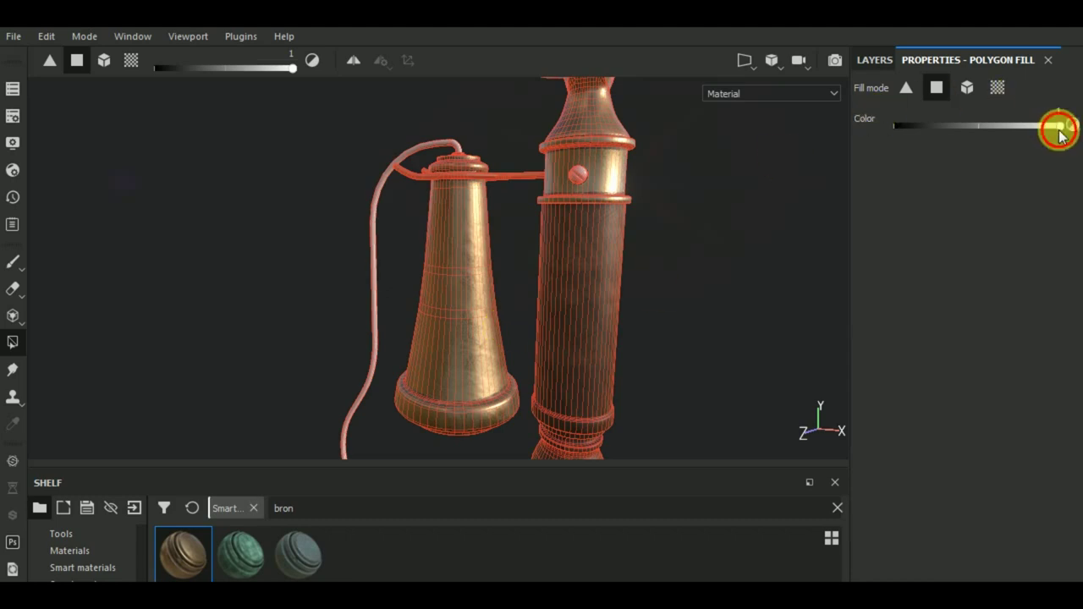
left_click_drag(1059, 125, 855, 132)
left_click(499, 341)
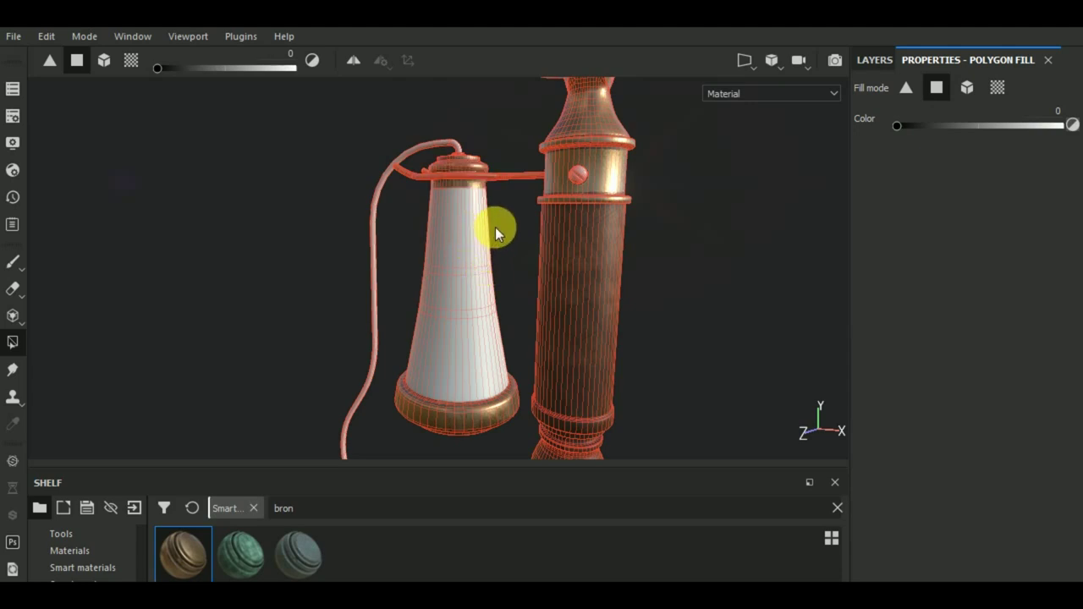
Box-select the cone's top cap polygons to remove their bronze.
middle_click_drag(512, 222, 520, 285, "alt")
scroll(448, 243, "up", 2)
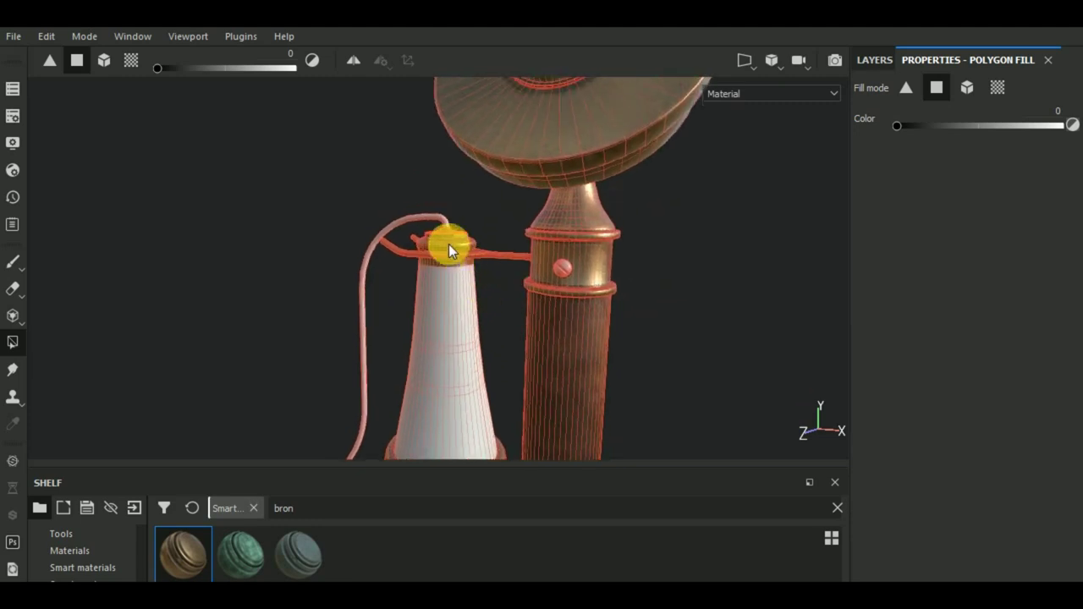
scroll(448, 243, "up", 2)
scroll(447, 239, "up", 2)
scroll(447, 239, "down", 2)
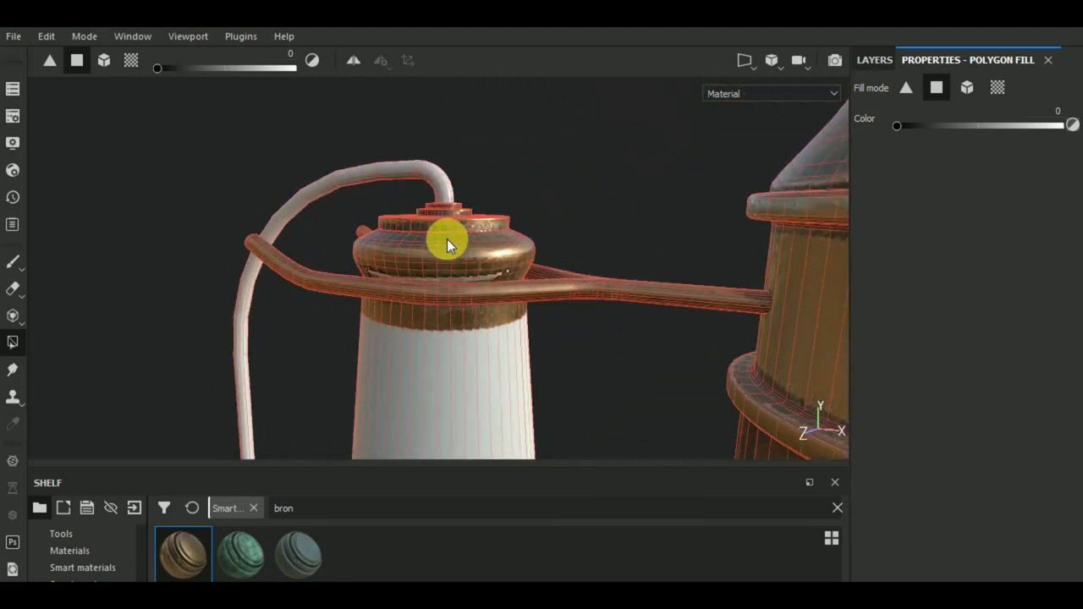
scroll(447, 238, "down", 3)
scroll(440, 229, "down", 2)
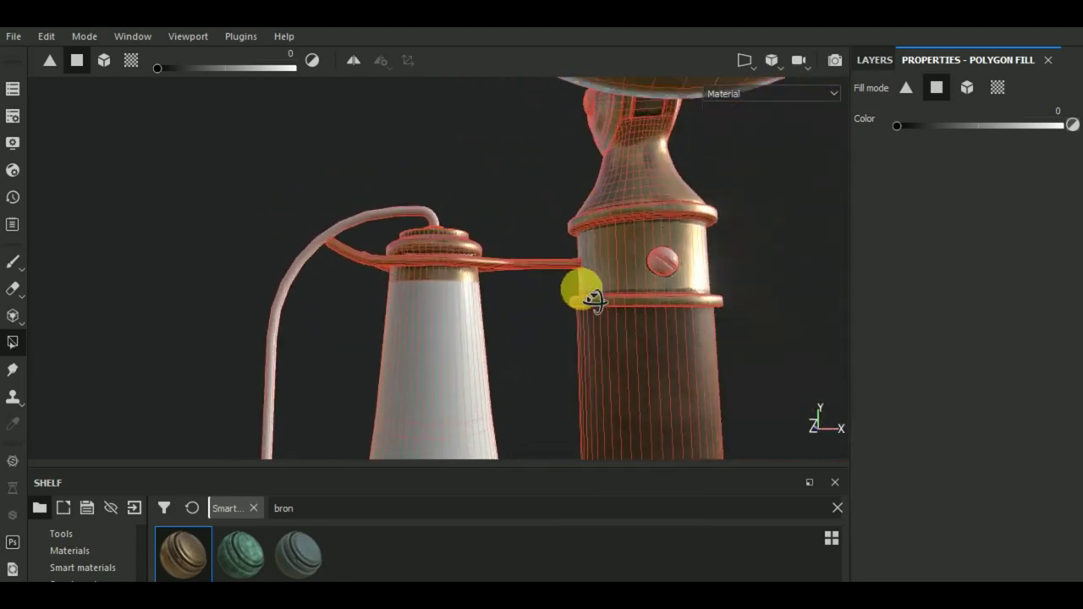
left_click_drag(517, 307, 583, 300, "alt")
left_click_drag(445, 236, 490, 357)
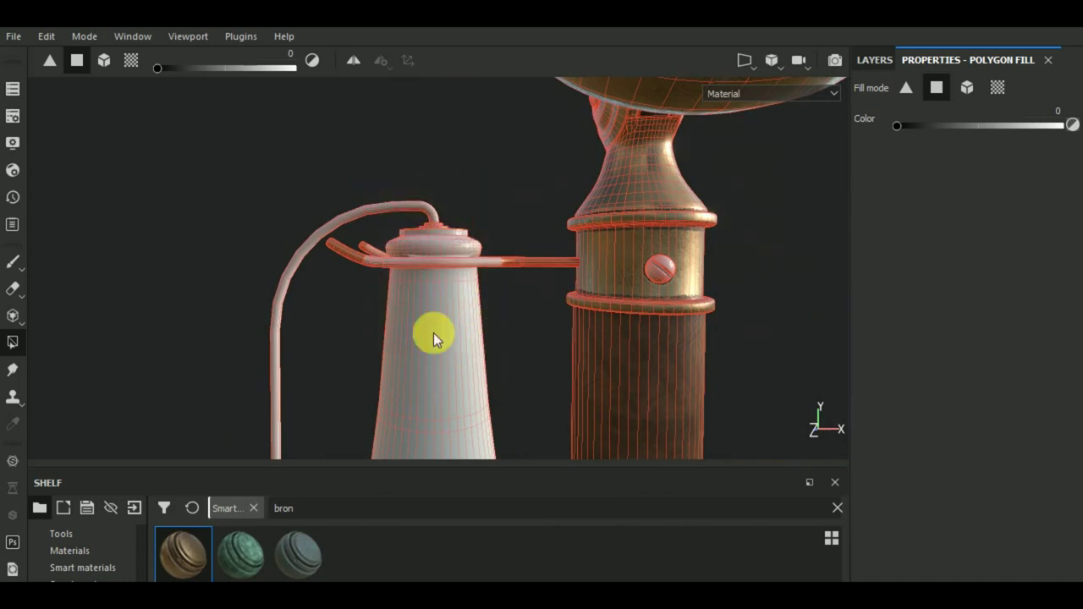
left_click_drag(434, 333, 529, 375, "alt")
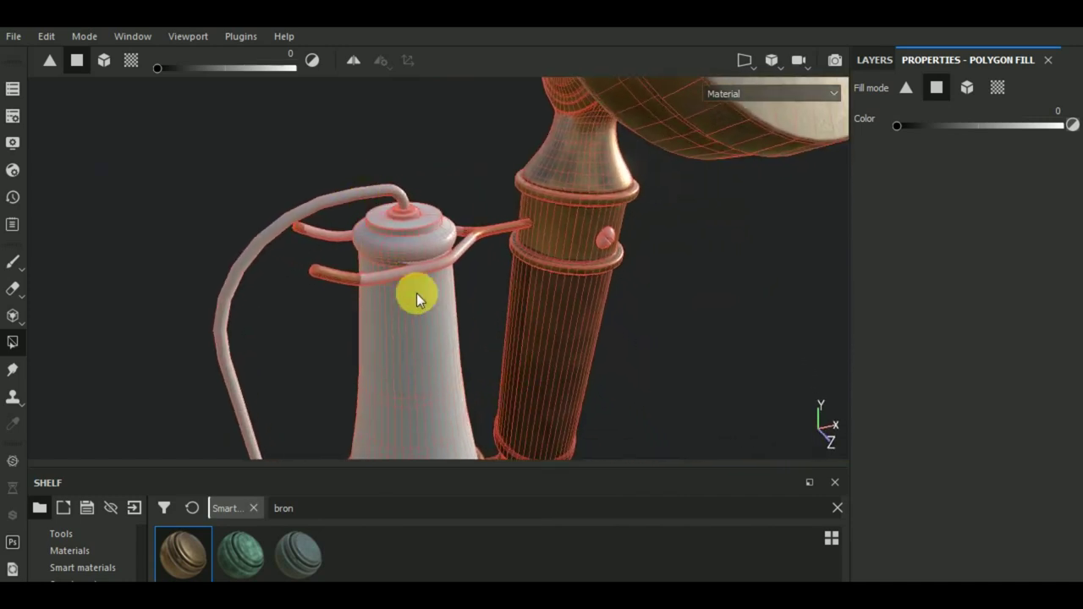
mouse_move(342, 164)
left_mouse_down()
mouse_move(462, 342)
mouse_move(508, 284)
mouse_move(457, 266)
mouse_move(502, 275)
left_mouse_up()
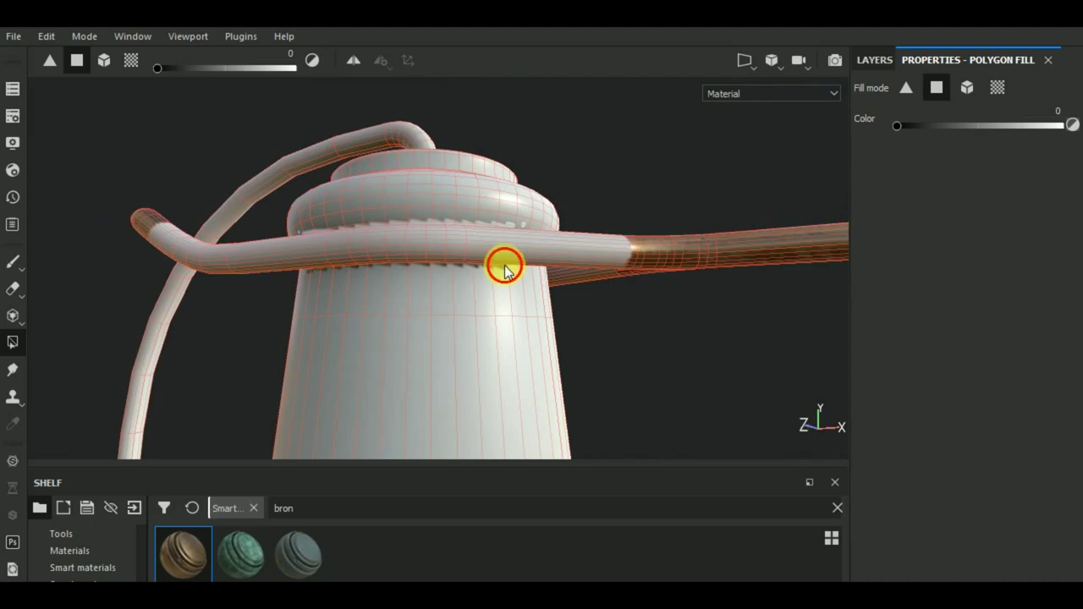
Orbit around the cone base and earpiece underside to check the remaining bronze ring.
scroll(503, 268, "down", 3)
mouse_move(503, 269)
left_mouse_down("alt")
mouse_move(438, 243)
mouse_move(274, 333)
mouse_move(138, 340)
mouse_move(517, 376)
mouse_move(692, 339)
mouse_move(513, 331)
left_mouse_up("alt")
middle_click_drag(513, 331, 520, 152, "alt")
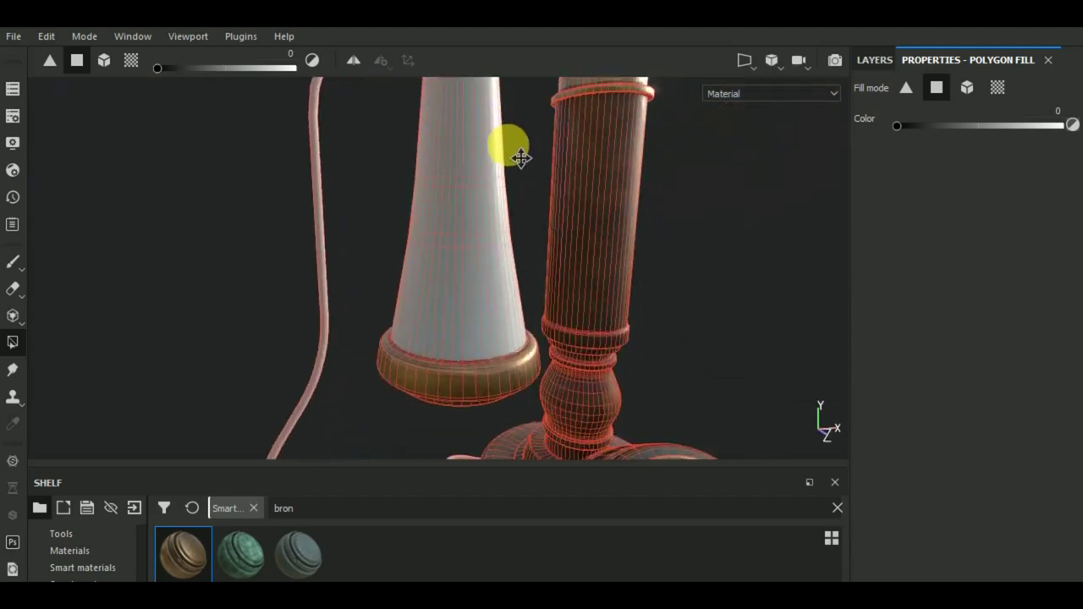
scroll(441, 355, "up", 2)
scroll(440, 347, "up", 1)
scroll(440, 344, "up", 2)
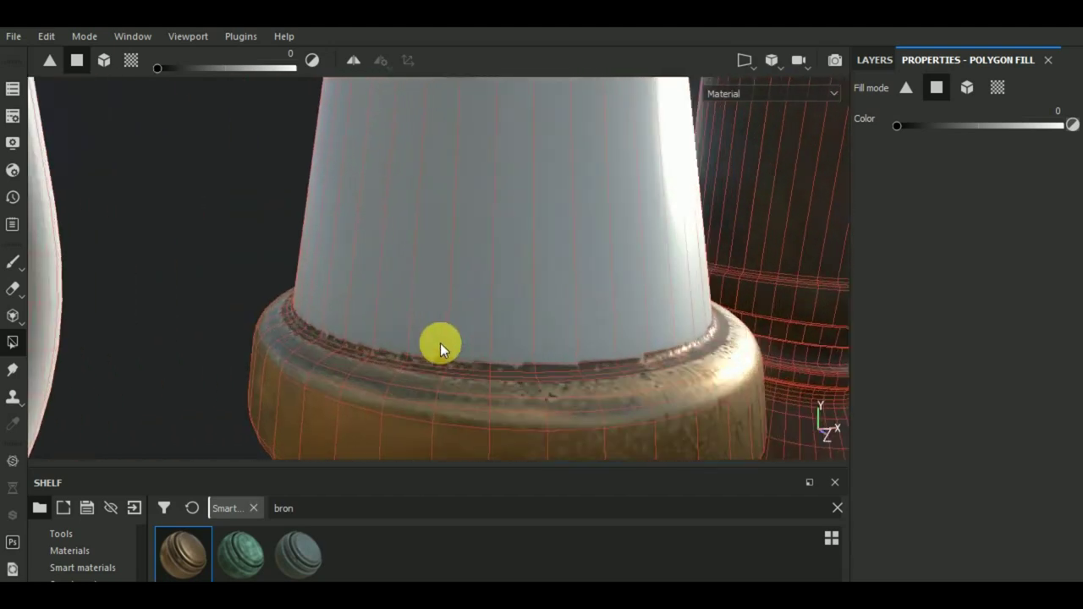
scroll(440, 342, "down", 2)
scroll(440, 342, "down", 3)
mouse_move(463, 348)
left_mouse_down("alt")
mouse_move(491, 279)
mouse_move(483, 259)
mouse_move(472, 313)
mouse_move(461, 309)
left_mouse_up("alt")
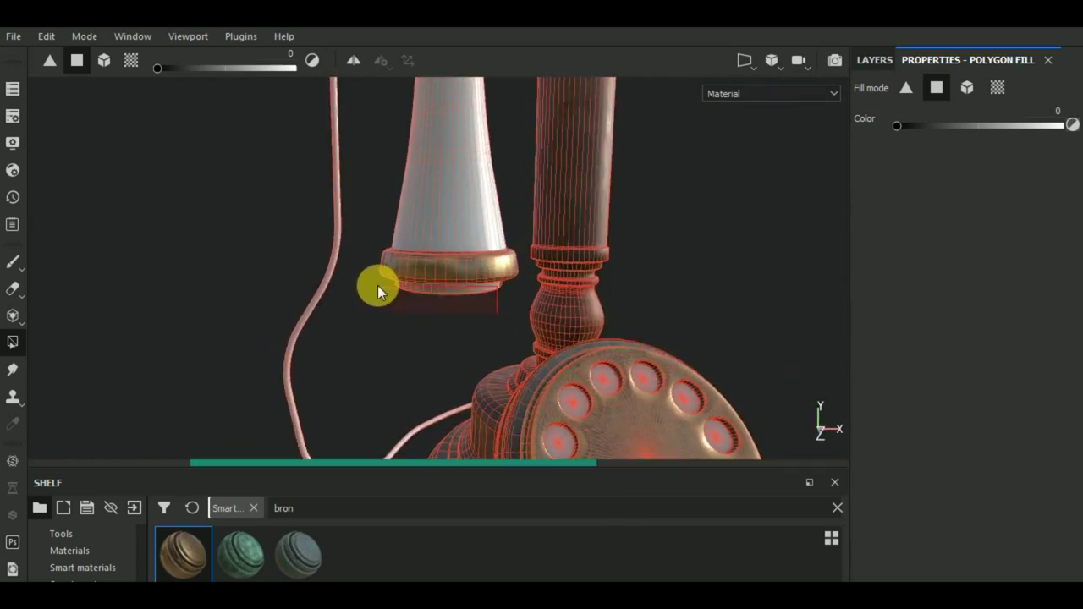
left_click_drag(414, 308, 509, 322, "alt")
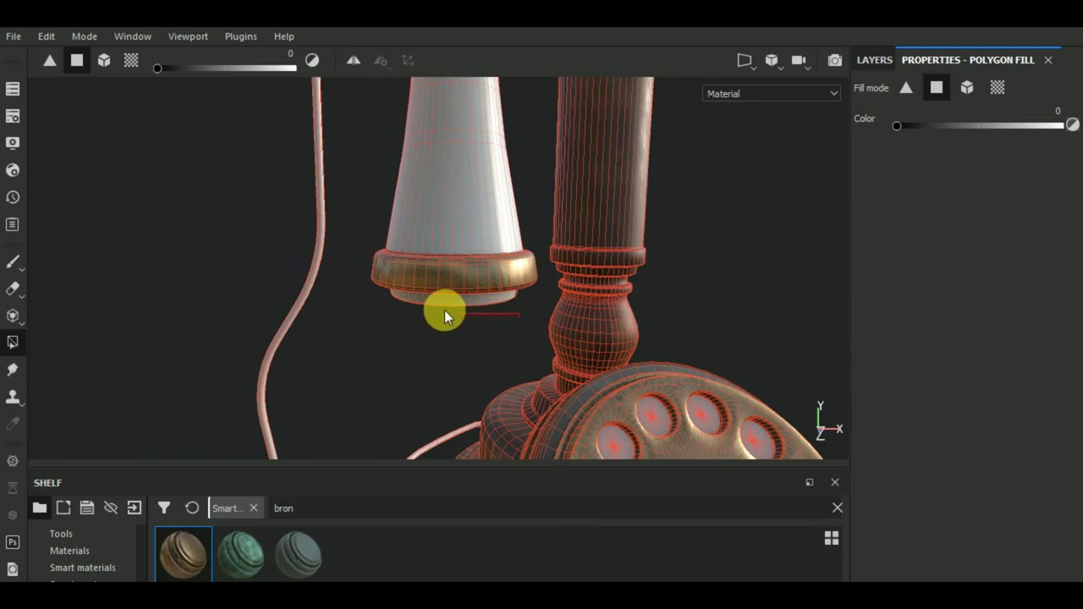
mouse_move(380, 327)
left_mouse_down("alt")
mouse_move(771, 368)
mouse_move(466, 356)
mouse_move(689, 359)
mouse_move(435, 264)
left_mouse_up("alt")
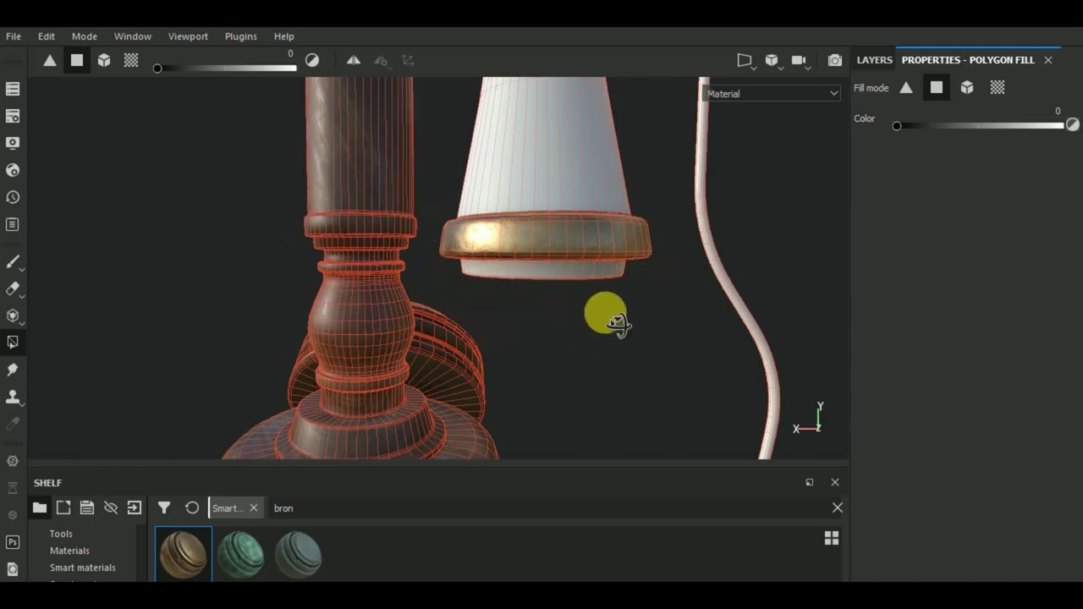
mouse_move(618, 324)
left_mouse_down("alt")
mouse_move(610, 286)
mouse_move(539, 245)
left_mouse_up("alt")
scroll(511, 165, "up", 3)
scroll(504, 165, "up", 3)
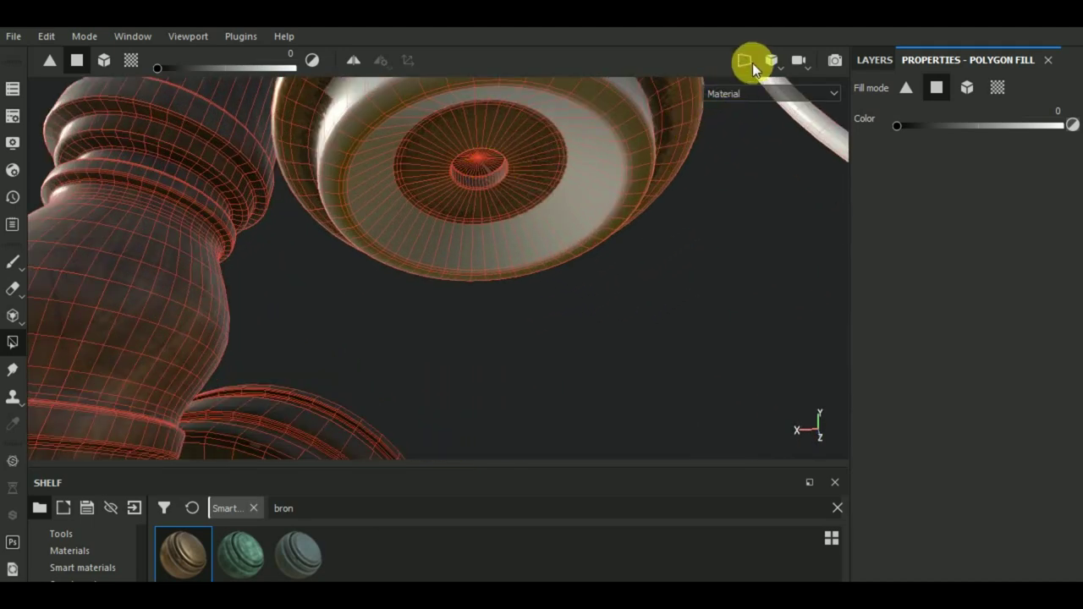
In the split 3D/UV view, fill the ring's UV island with bronze.
key("F1")
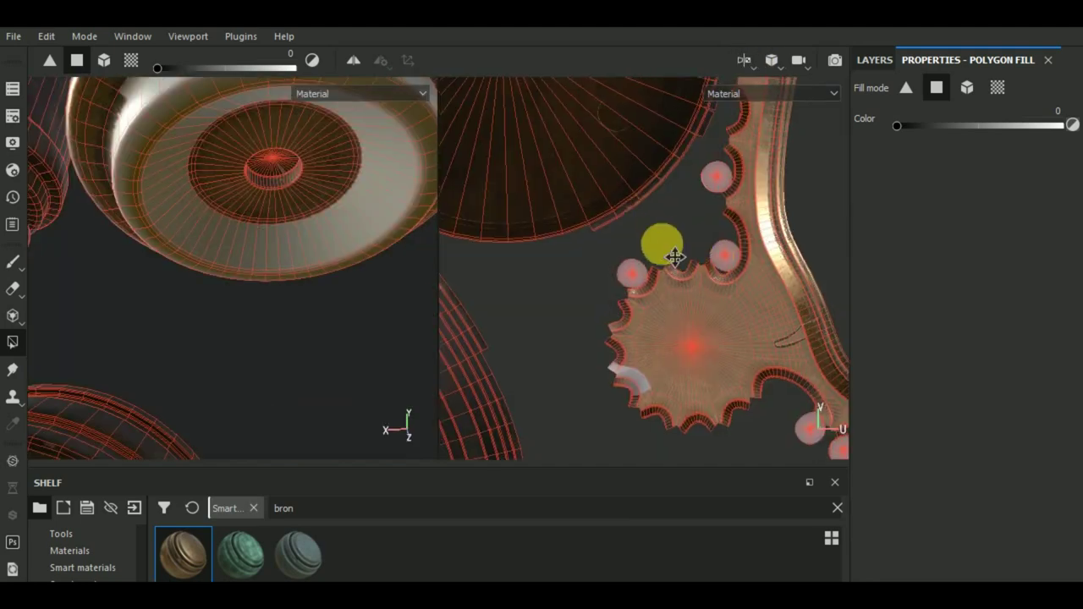
scroll(702, 301, "up", 2)
scroll(702, 301, "down", 2)
scroll(694, 298, "down", 2)
scroll(669, 288, "down", 2)
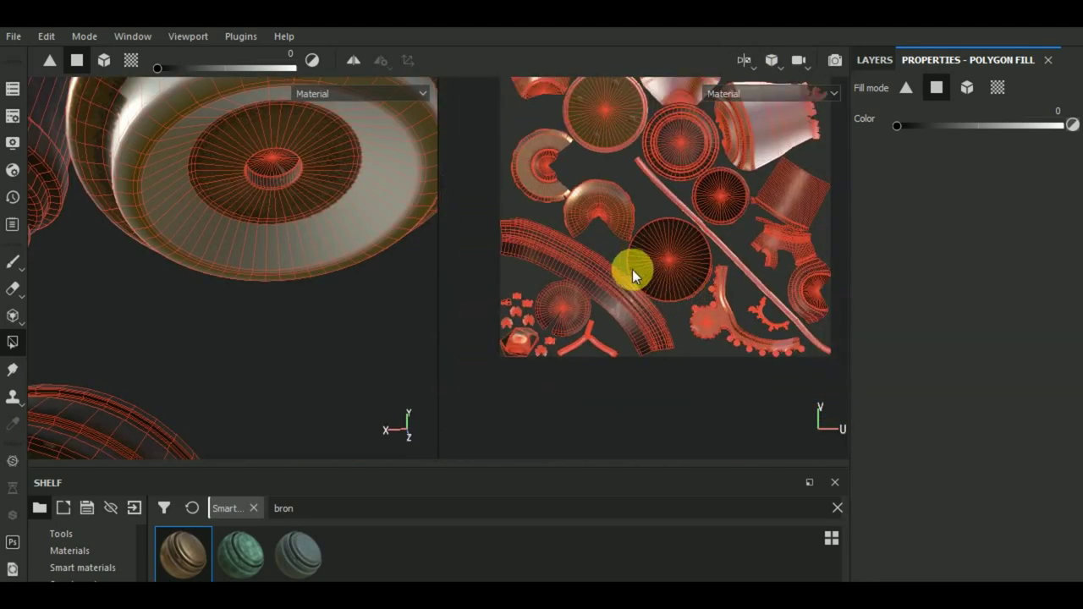
scroll(632, 269, "down", 1)
scroll(632, 269, "down", 1)
middle_click_drag(624, 232, 657, 245)
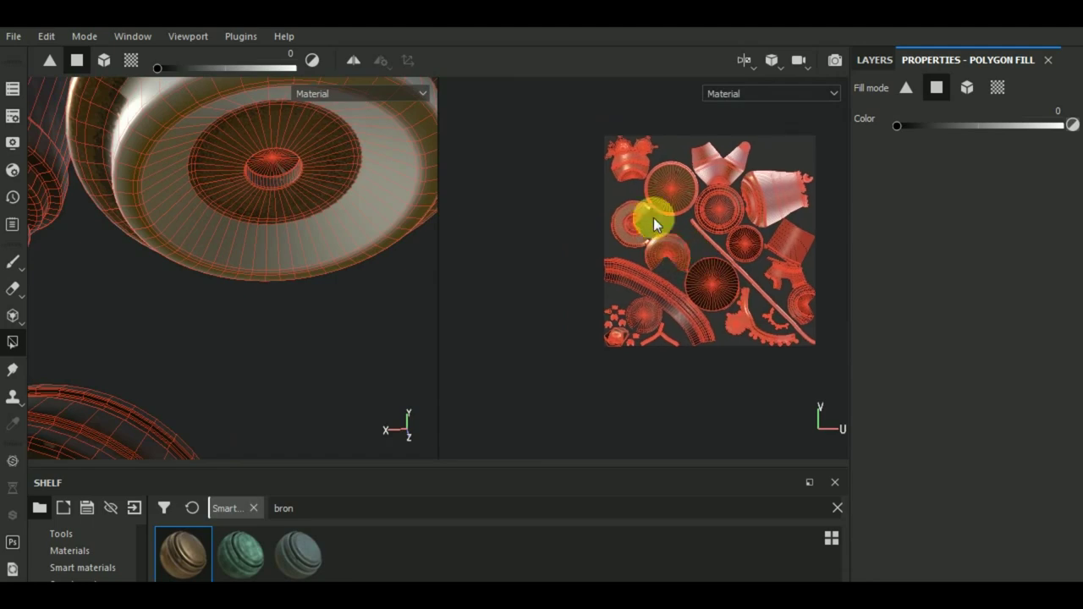
scroll(616, 121, "up", 2)
scroll(619, 136, "up", 2)
scroll(625, 150, "up", 1)
scroll(626, 164, "down", 2)
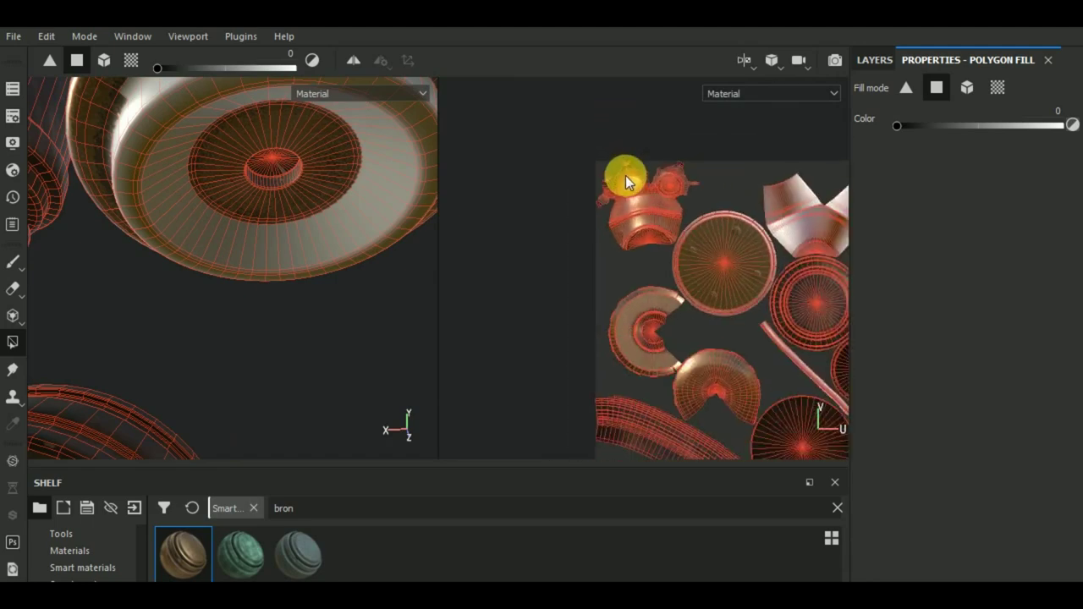
scroll(625, 175, "down", 2)
scroll(677, 220, "up", 1)
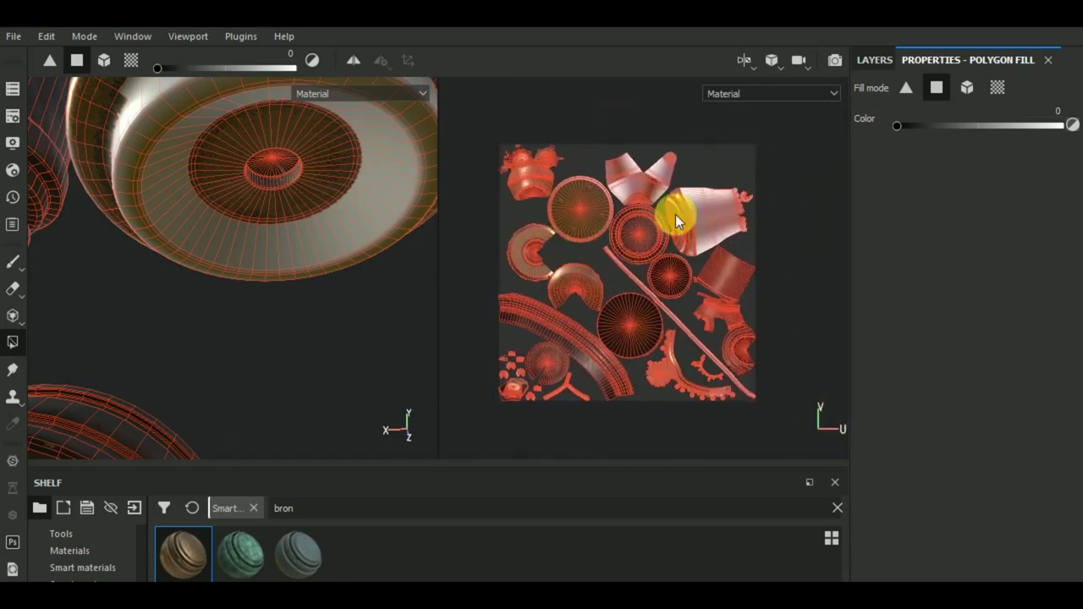
scroll(656, 215, "up", 2)
scroll(664, 222, "up", 2)
scroll(652, 206, "up", 1)
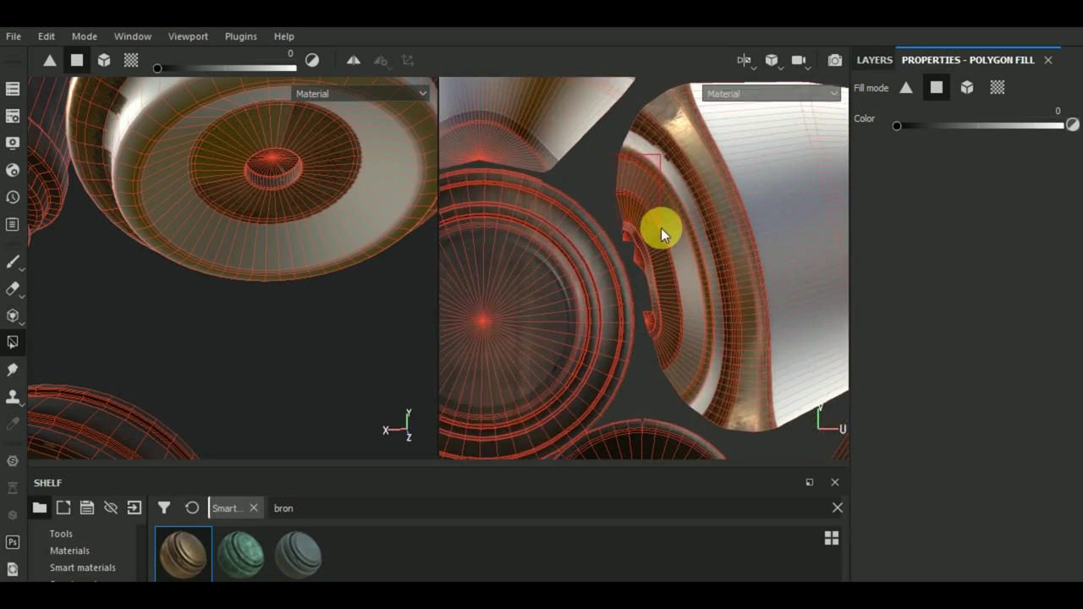
scroll(632, 137, "up", 2)
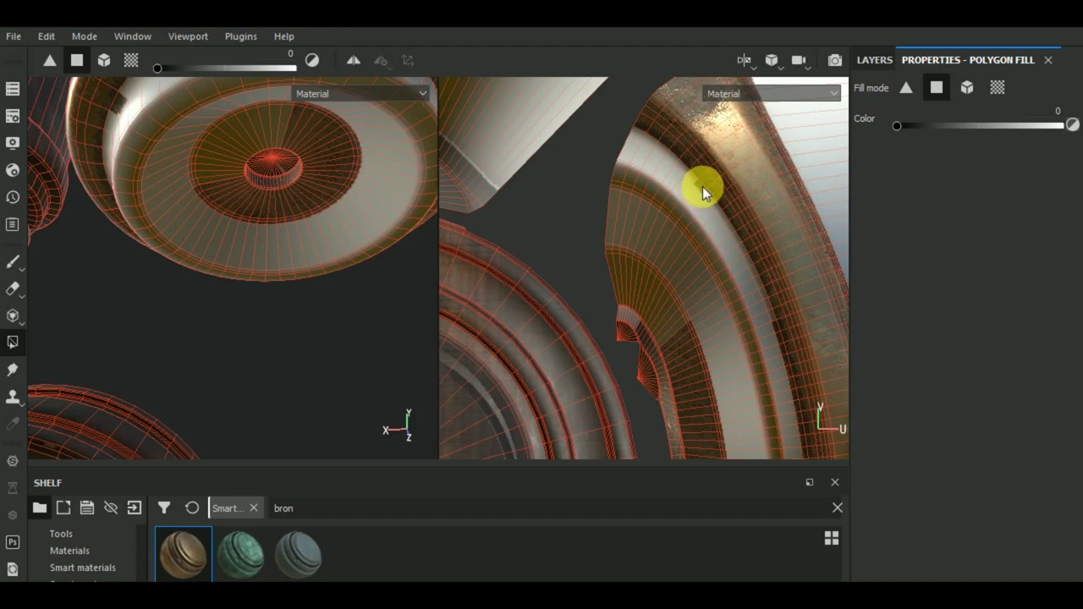
scroll(667, 204, "down", 2)
scroll(660, 257, "down", 2)
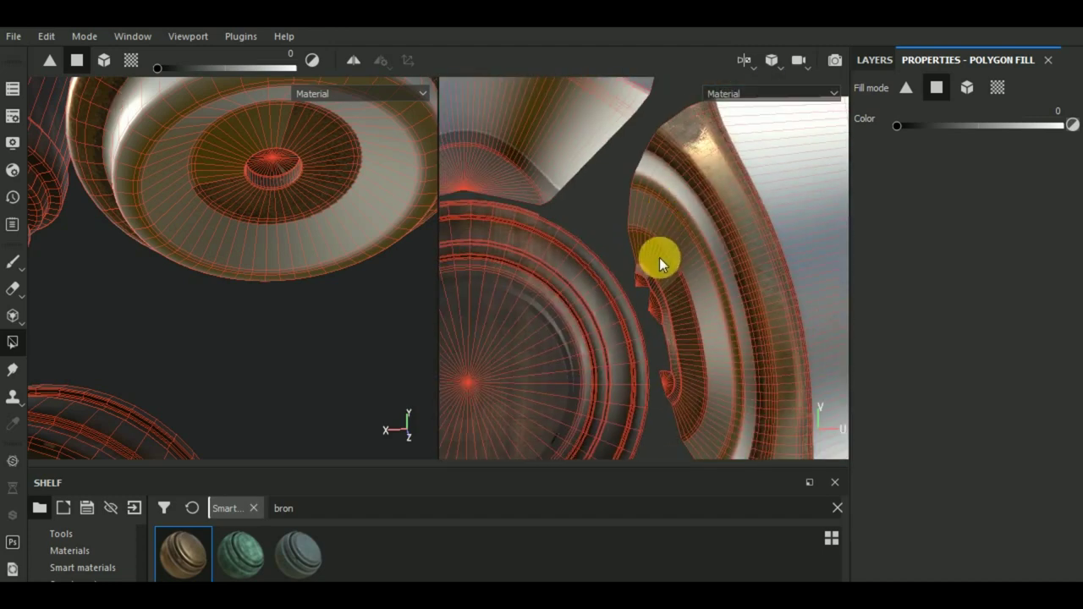
left_click_drag(698, 366, 702, 408)
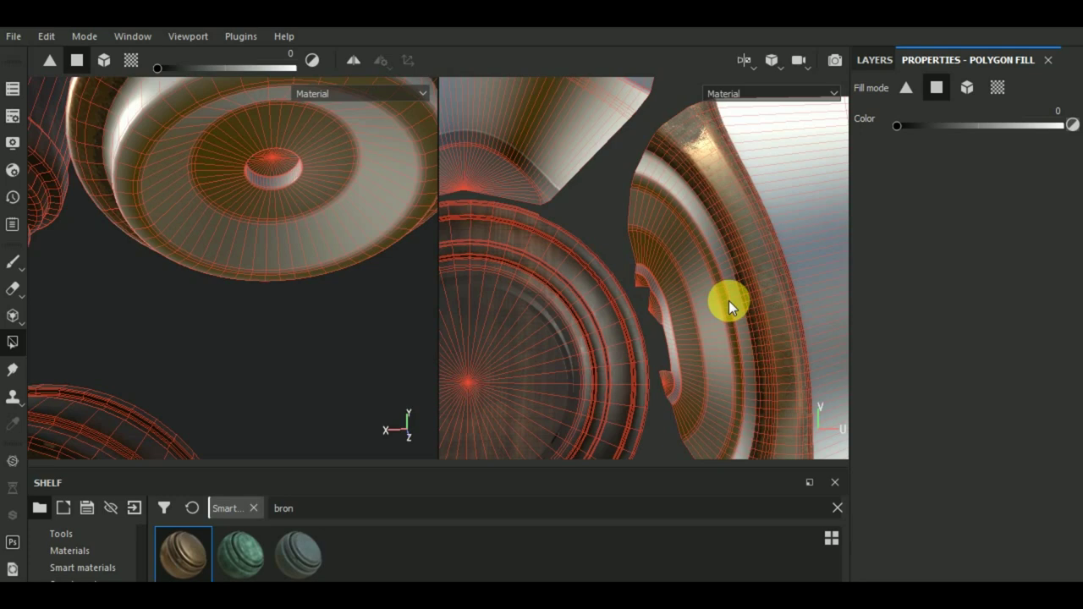
Check the earpiece from the side and pan the UV layout to review coverage.
left_click_drag(349, 219, 303, 370, "alt")
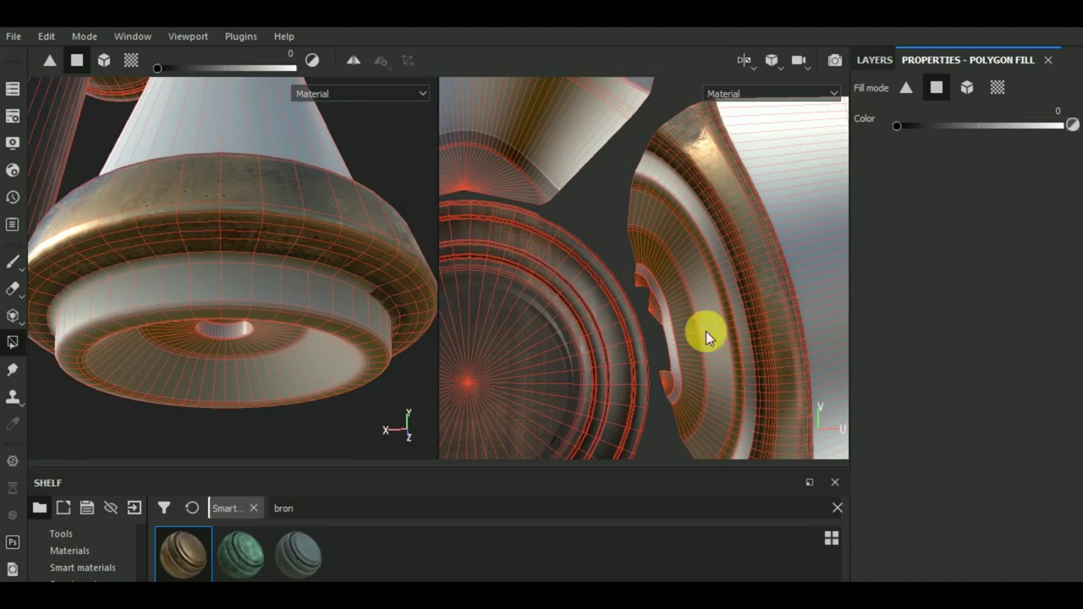
scroll(720, 309, "up", 3)
scroll(738, 286, "up", 2)
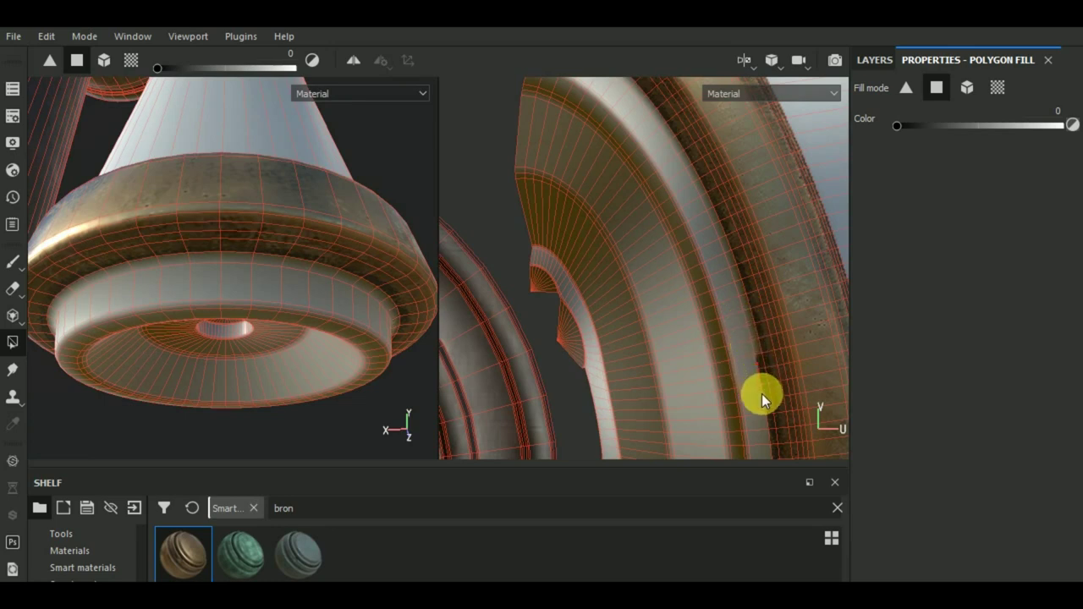
middle_click_drag(760, 411, 681, 173)
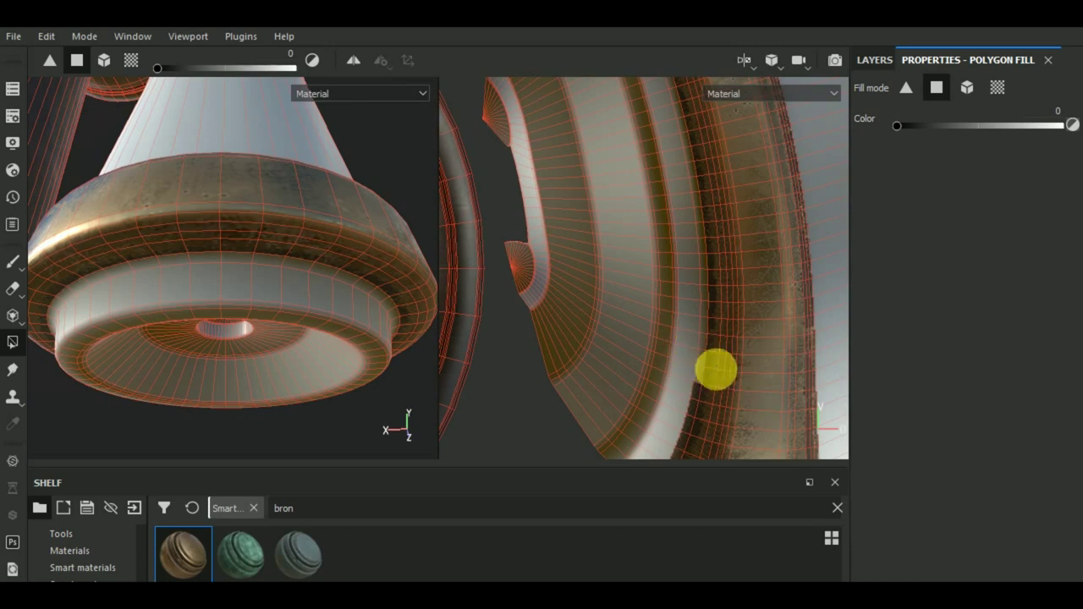
middle_click_drag(716, 367, 727, 265)
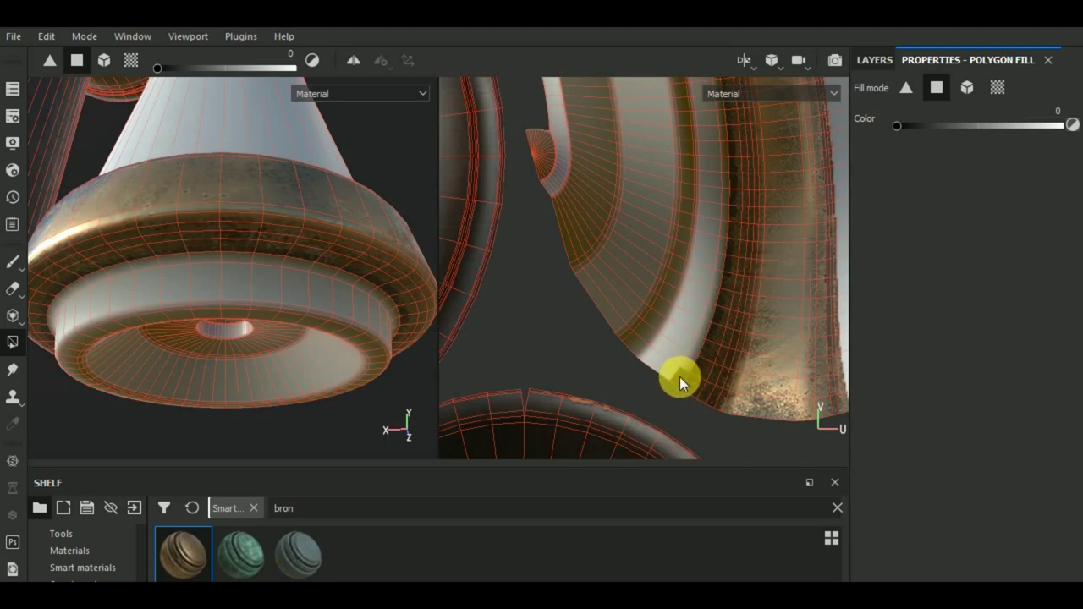
scroll(680, 373, "down", 2)
scroll(681, 371, "down", 2)
Return to the framed single 3D view and reset Polygon Fill to value 1 in mesh mode.
key("F2")
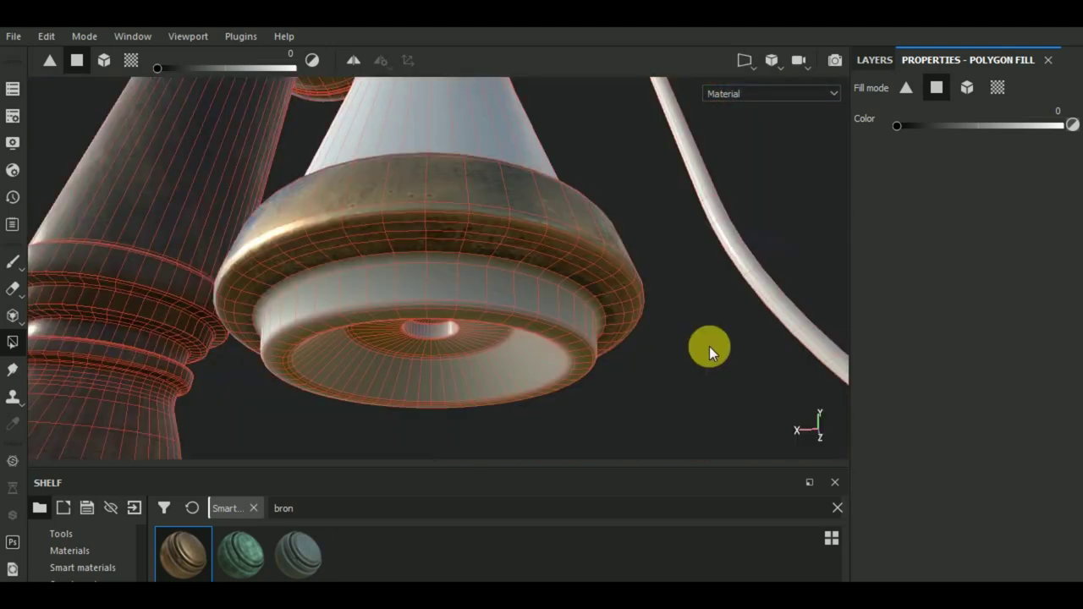
key("f")
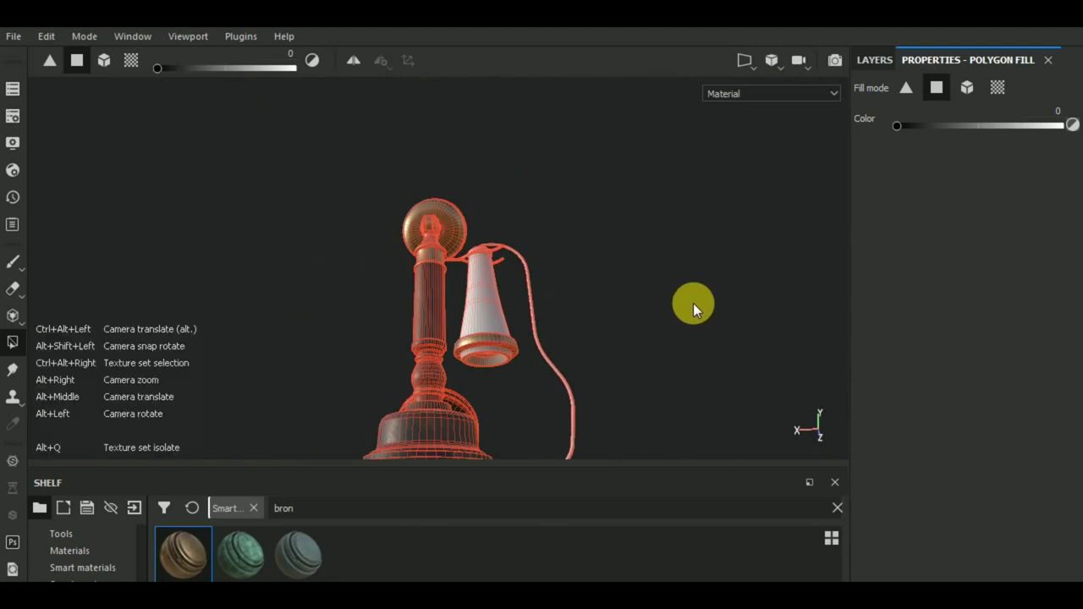
left_click_drag(898, 127, 1063, 127)
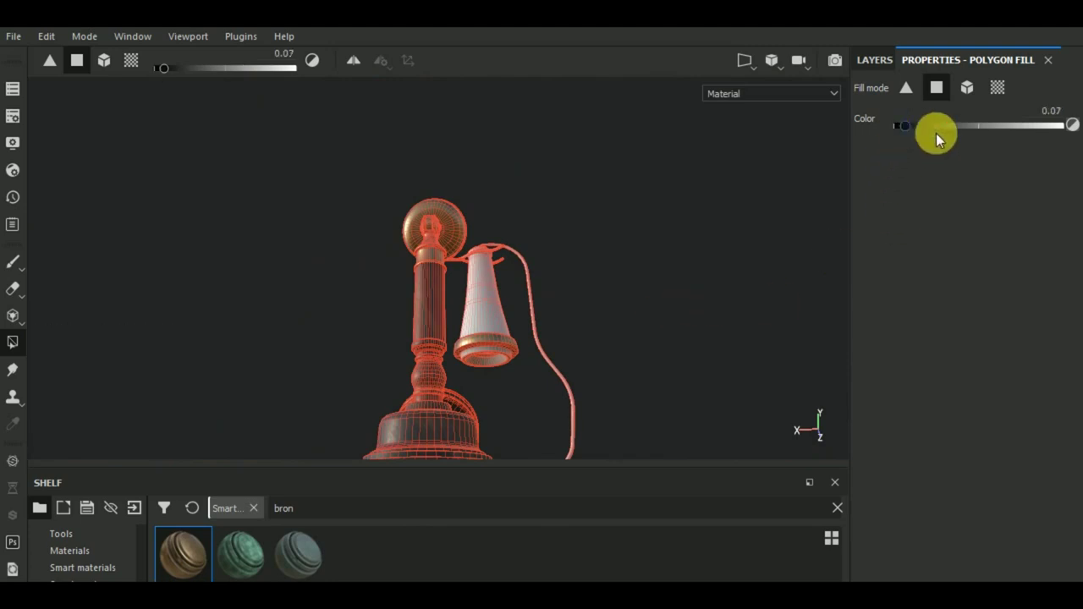
left_click(967, 87)
mouse_move(706, 246)
left_mouse_down("alt")
mouse_move(412, 375)
mouse_move(314, 348)
mouse_move(542, 347)
left_mouse_up("alt")
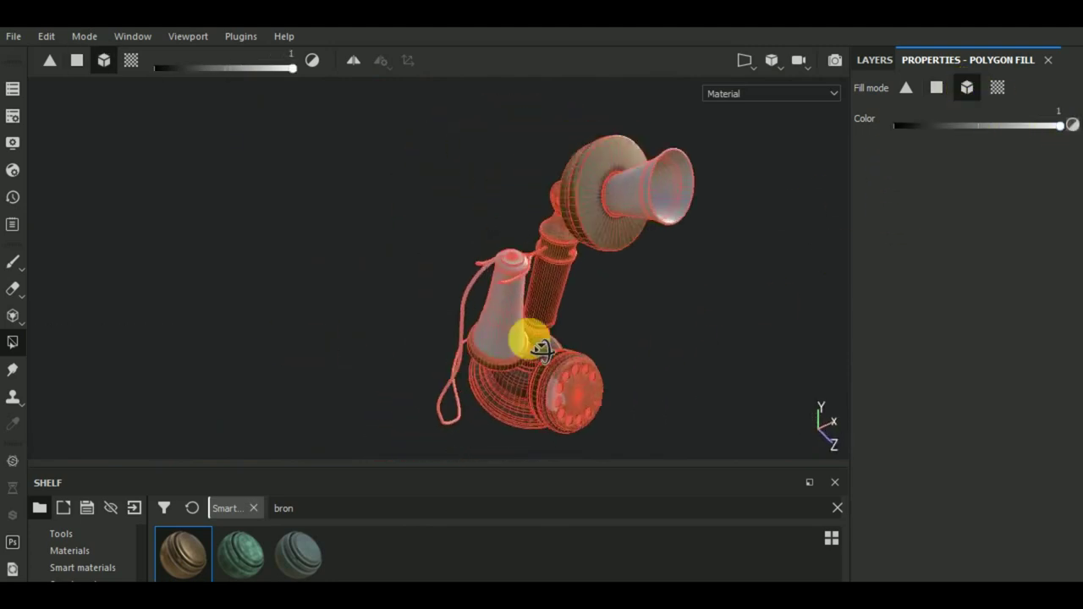
mouse_move(542, 349)
right_mouse_down("alt")
mouse_move(540, 270)
mouse_move(563, 162)
mouse_move(558, 218)
mouse_move(567, 225)
right_mouse_up("alt")
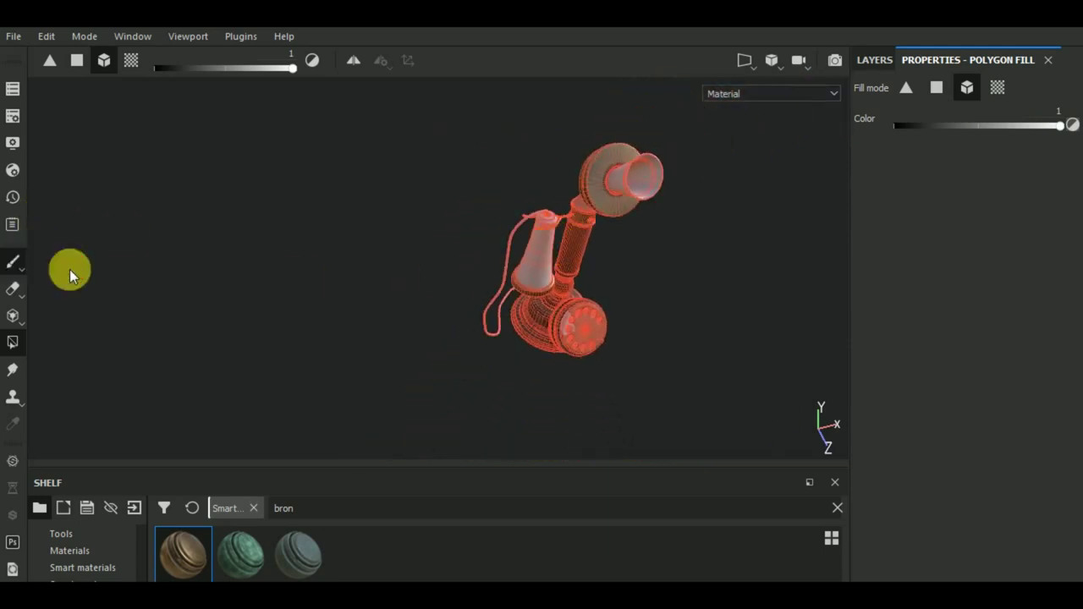
Switch back to the brush, view the dial from the front, and select the Bronze Armor group.
left_click(12, 262)
mouse_move(755, 361)
left_mouse_down("alt")
mouse_move(598, 353)
mouse_move(437, 307)
mouse_move(491, 380)
mouse_move(554, 380)
mouse_move(563, 303)
mouse_move(634, 375)
mouse_move(561, 389)
mouse_move(566, 415)
mouse_move(568, 373)
mouse_move(598, 384)
mouse_move(416, 367)
mouse_move(417, 349)
mouse_move(290, 412)
mouse_move(496, 206)
left_mouse_up("alt")
scroll(479, 186, "up", 3)
scroll(554, 190, "down", 2)
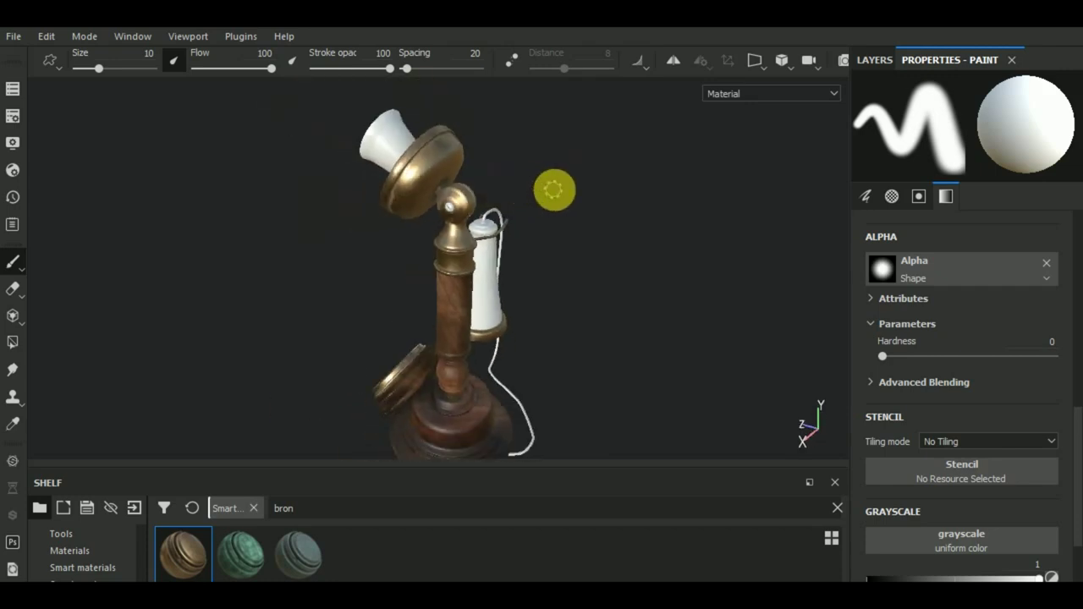
mouse_move(555, 190)
left_mouse_down("alt")
mouse_move(507, 317)
mouse_move(790, 312)
mouse_move(611, 338)
mouse_move(629, 367)
left_mouse_up("alt")
right_click_drag(629, 367, 666, 419, "alt")
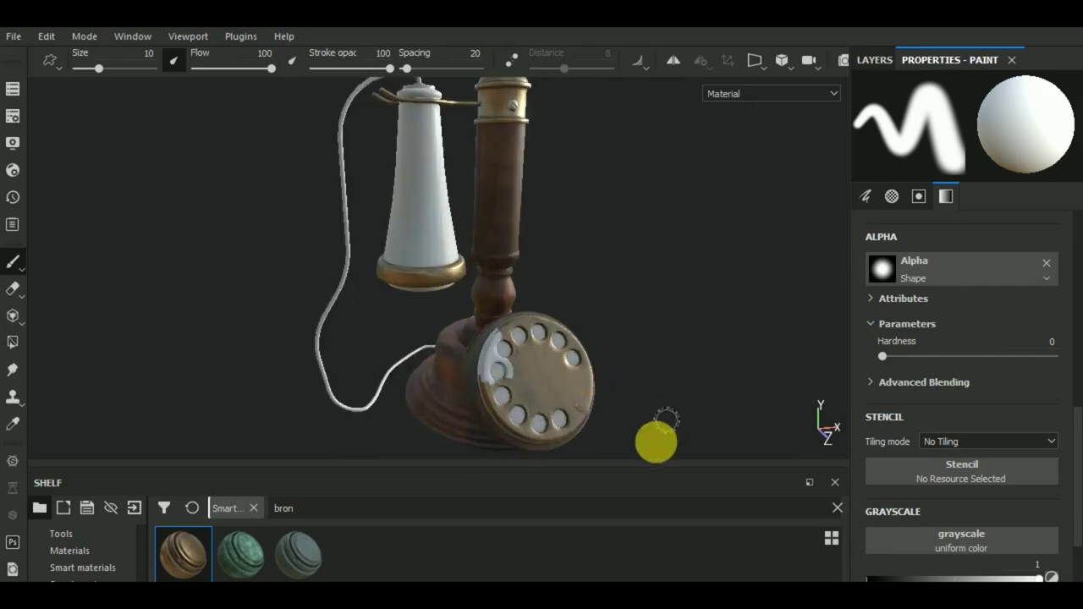
left_click(874, 60)
left_click(922, 162)
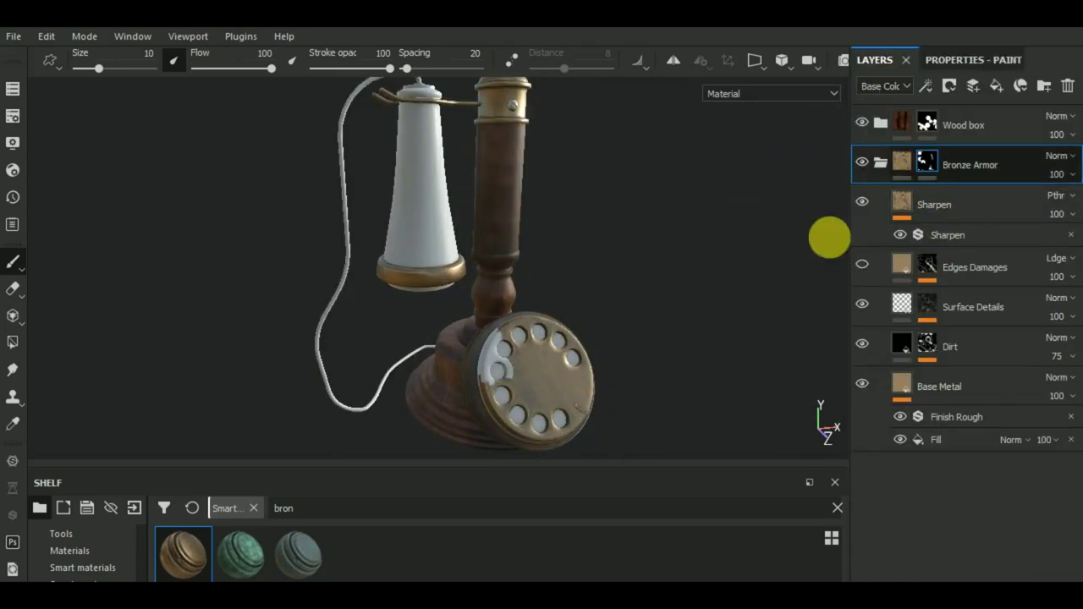
Set Polygon Fill to face mode with fill value 0 and zoom into the dial.
left_click(14, 342)
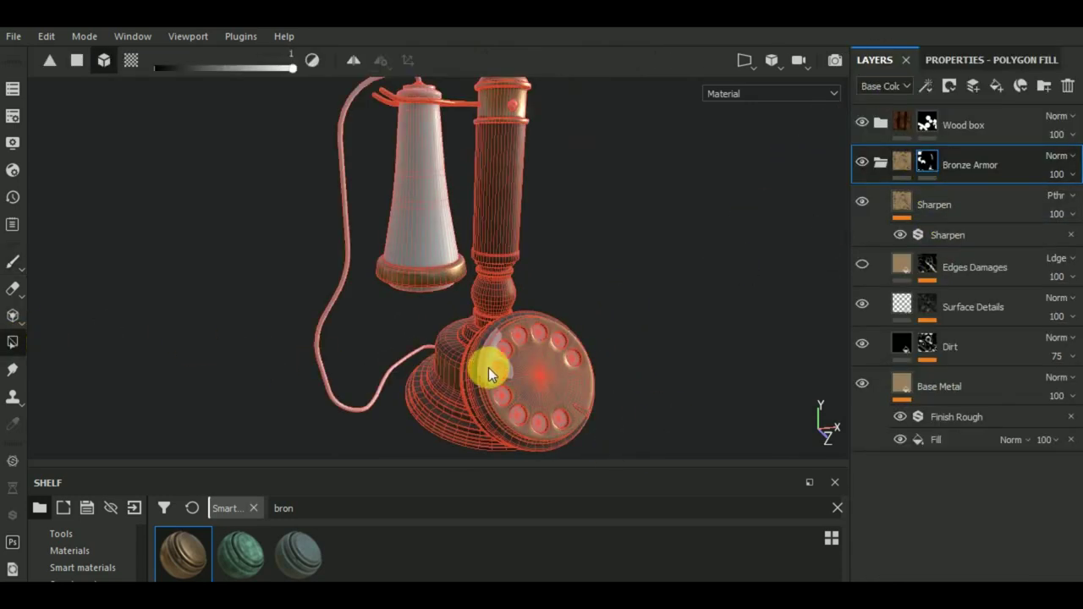
left_click(487, 359)
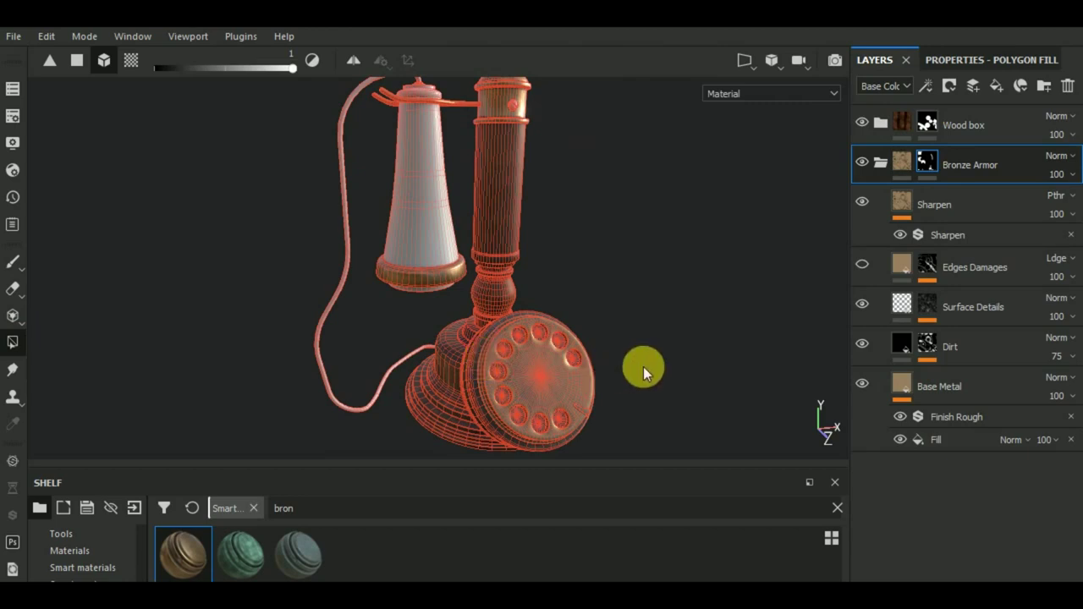
mouse_move(643, 370)
left_mouse_down("alt")
mouse_move(584, 385)
mouse_move(707, 331)
left_mouse_up("alt")
left_click_drag(708, 332, 631, 351, "alt")
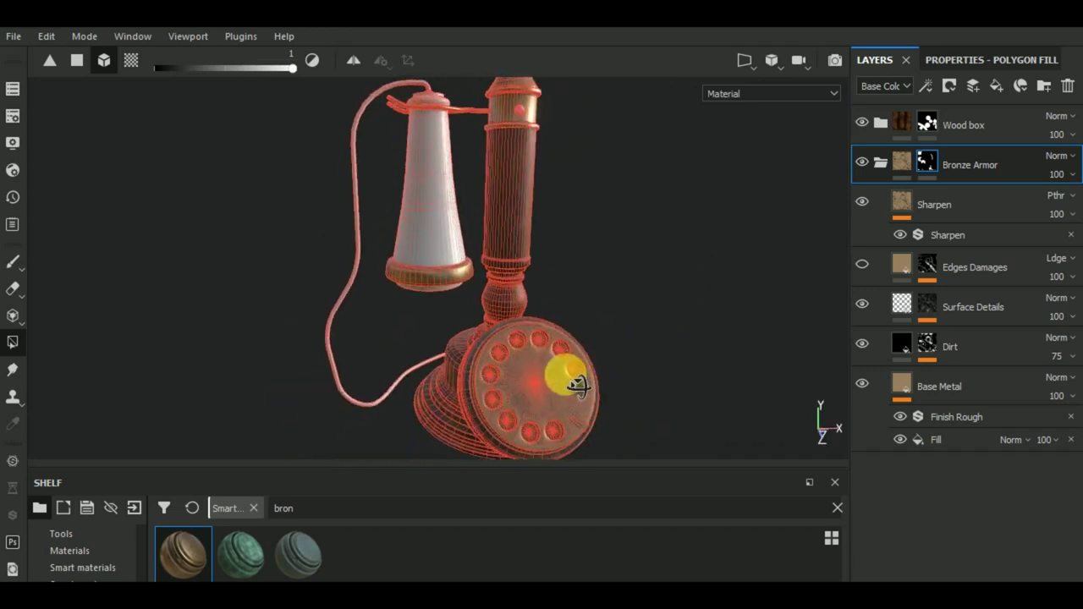
left_click(954, 67)
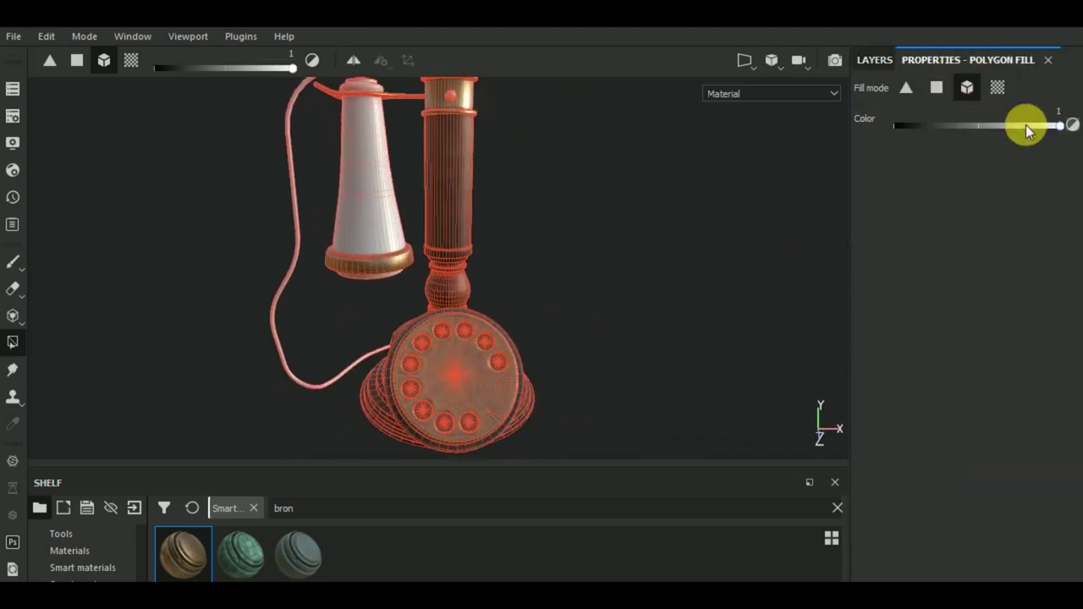
left_click_drag(1062, 127, 844, 141)
left_click(944, 92)
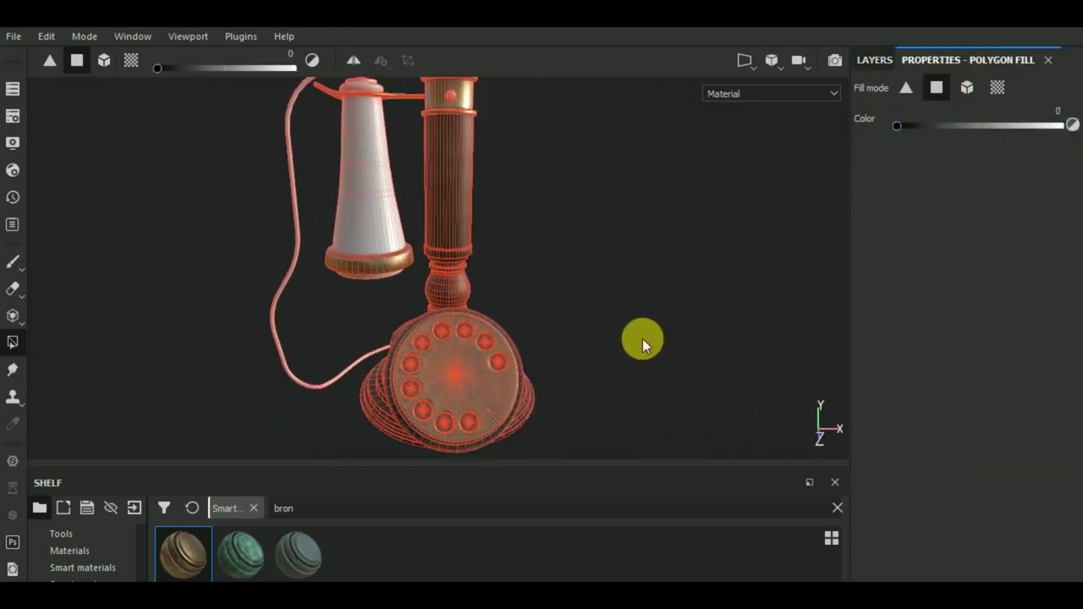
right_click_drag(643, 339, 505, 333, "alt")
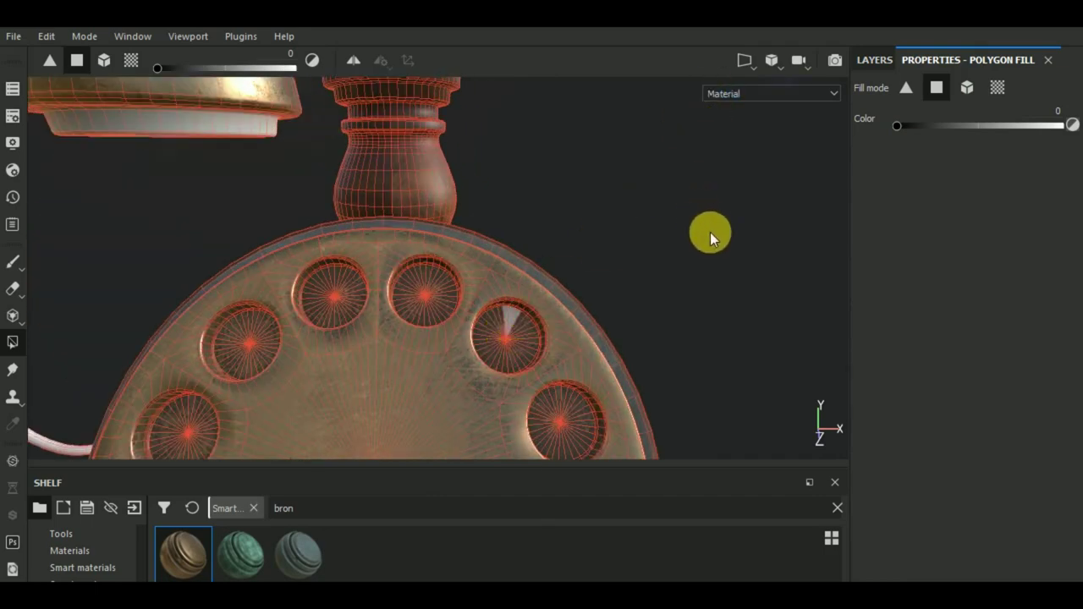
In the 3D/UV split view, erase bronze from the first finger-hole circle islands.
key("F1")
mouse_move(641, 290)
middle_mouse_down()
mouse_move(653, 150)
mouse_move(675, 275)
mouse_move(678, 197)
middle_mouse_up()
scroll(626, 292, "up", 2)
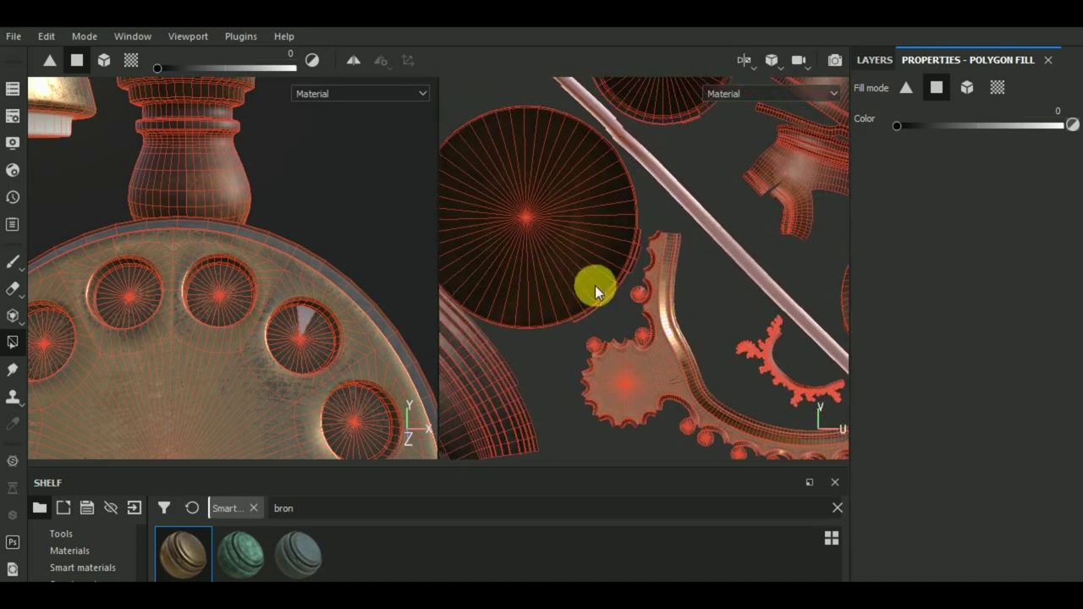
scroll(636, 290, "up", 2)
scroll(641, 295, "up", 2)
scroll(658, 302, "up", 2)
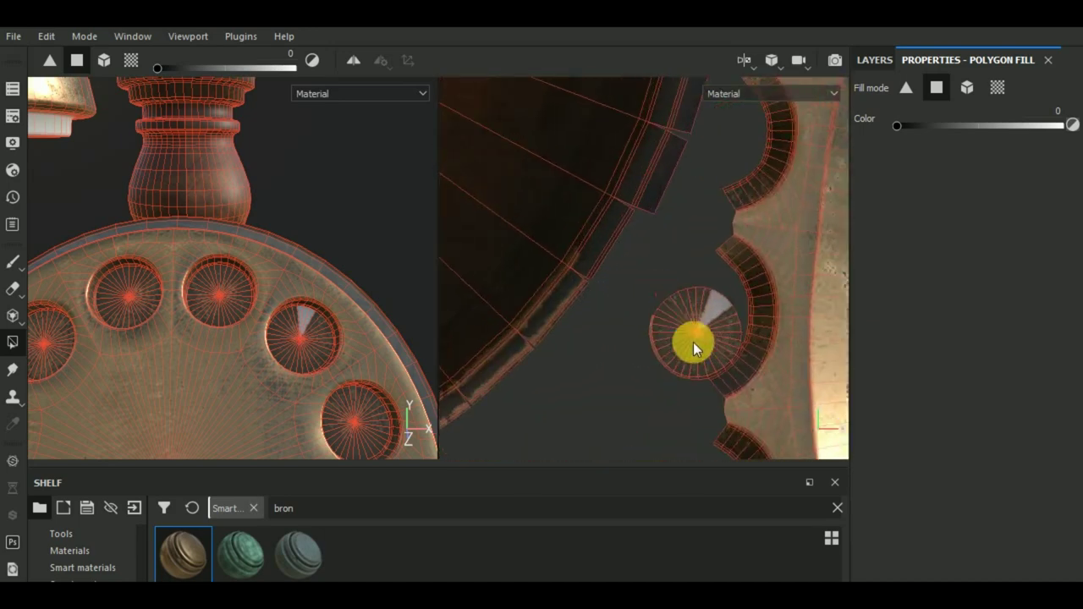
left_click_drag(693, 342, 699, 366)
mouse_move(674, 409)
middle_mouse_down()
mouse_move(733, 169)
mouse_move(764, 237)
middle_mouse_up()
left_click_drag(787, 261, 797, 279)
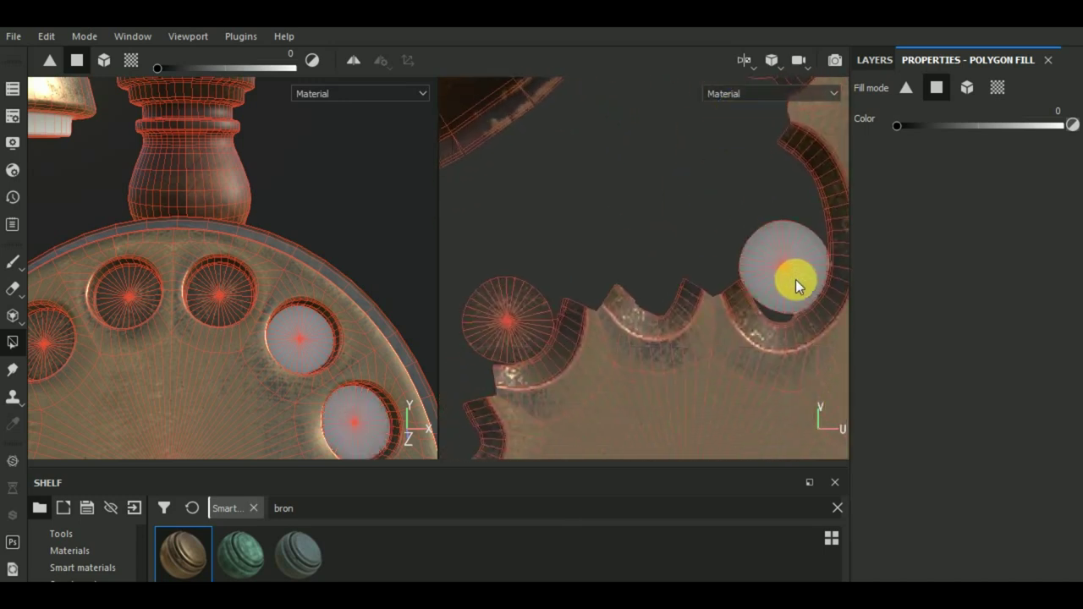
left_click(523, 339)
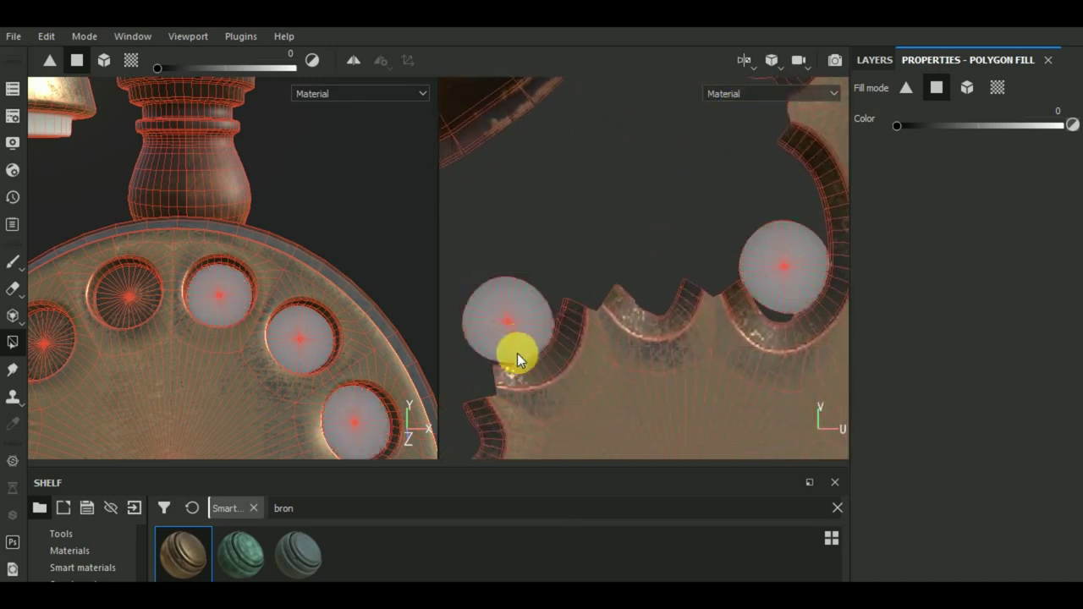
mouse_move(517, 353)
middle_mouse_down()
mouse_move(669, 132)
mouse_move(707, 364)
mouse_move(708, 300)
mouse_move(588, 379)
mouse_move(505, 244)
middle_mouse_up()
left_click(580, 258)
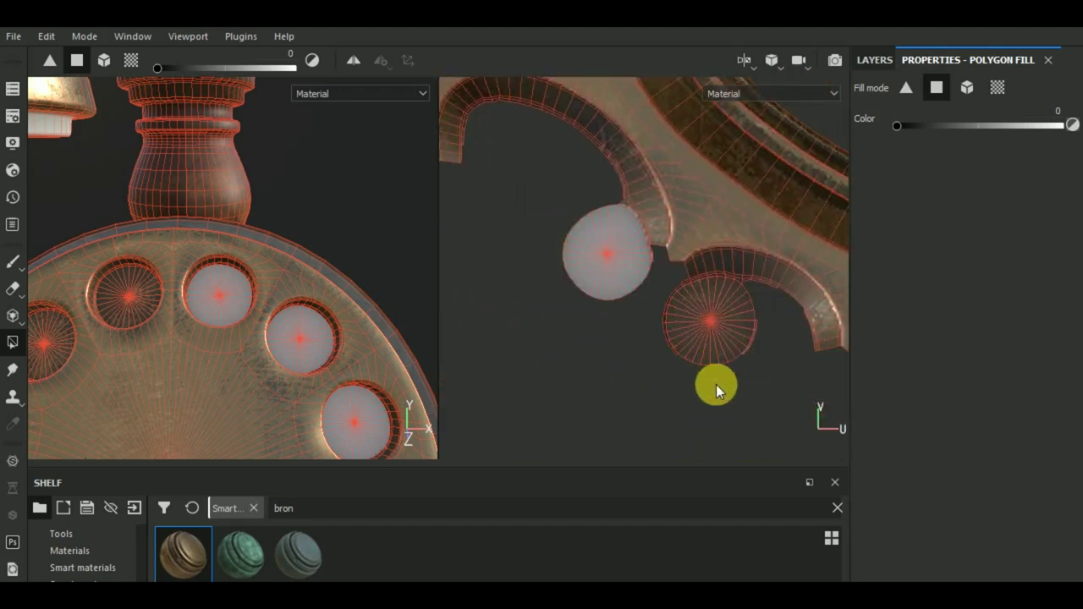
left_click(698, 344)
Erase bronze from the remaining finger-hole circles, then return to the single 3D view.
middle_click_drag(744, 390, 666, 370)
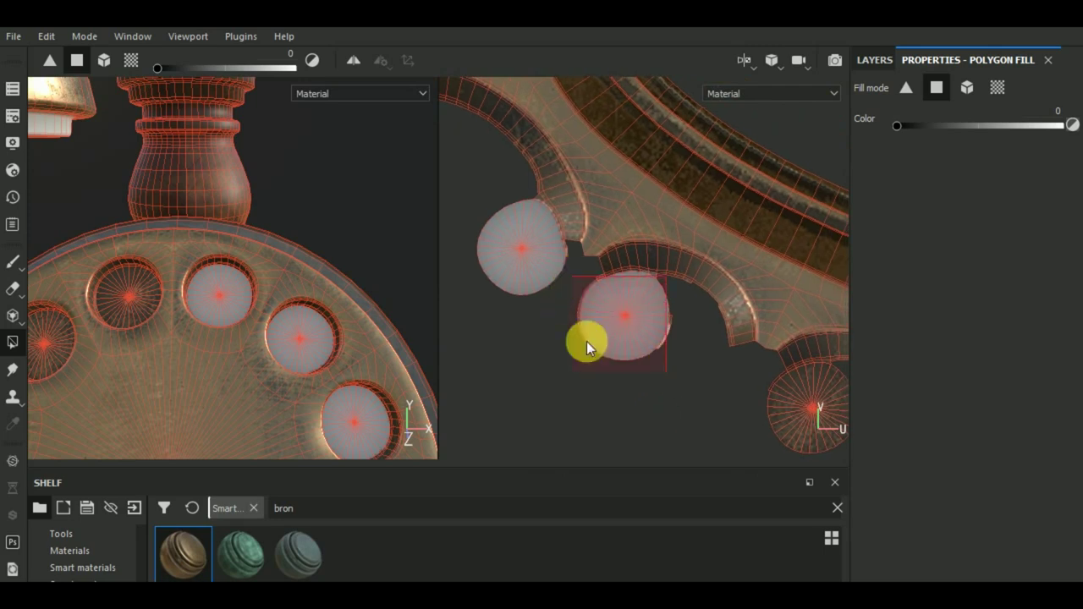
middle_click_drag(587, 343, 477, 310)
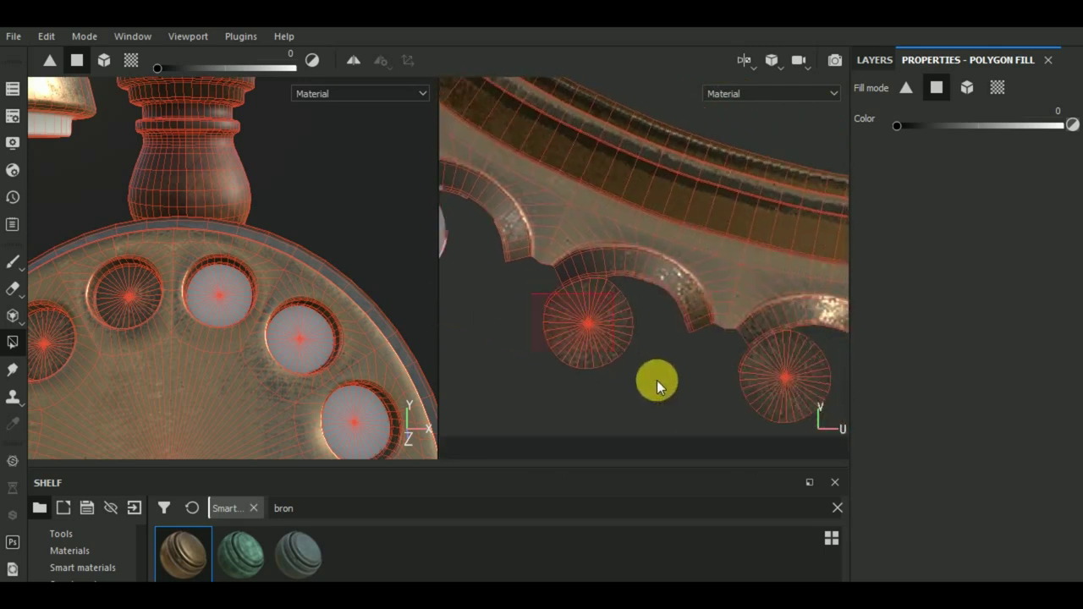
left_click_drag(657, 380, 693, 373)
left_click_drag(825, 413, 824, 412)
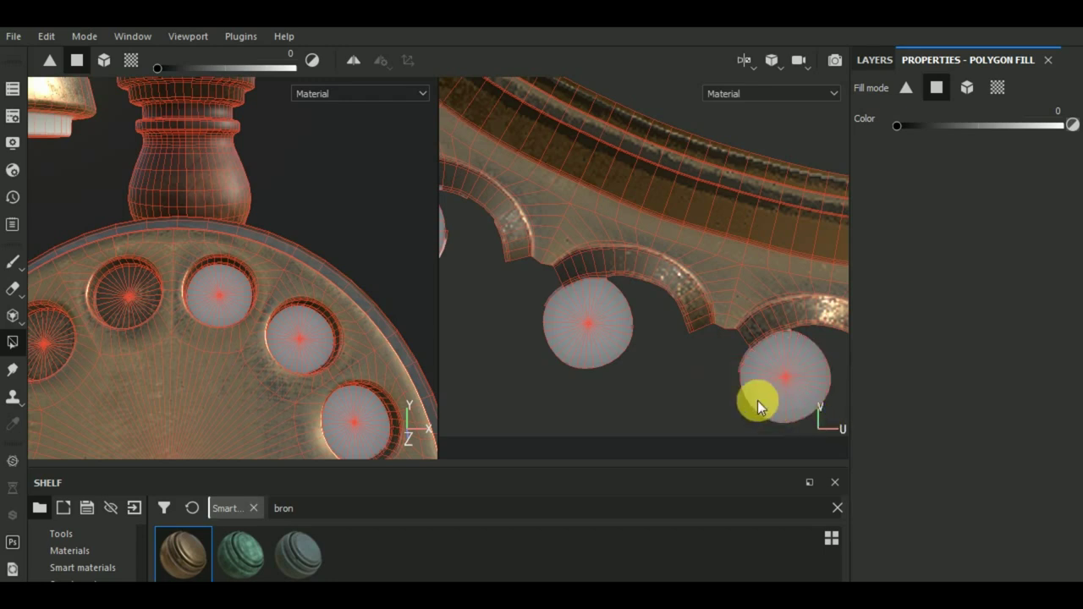
middle_click_drag(758, 401, 477, 345)
left_click_drag(751, 385, 748, 385)
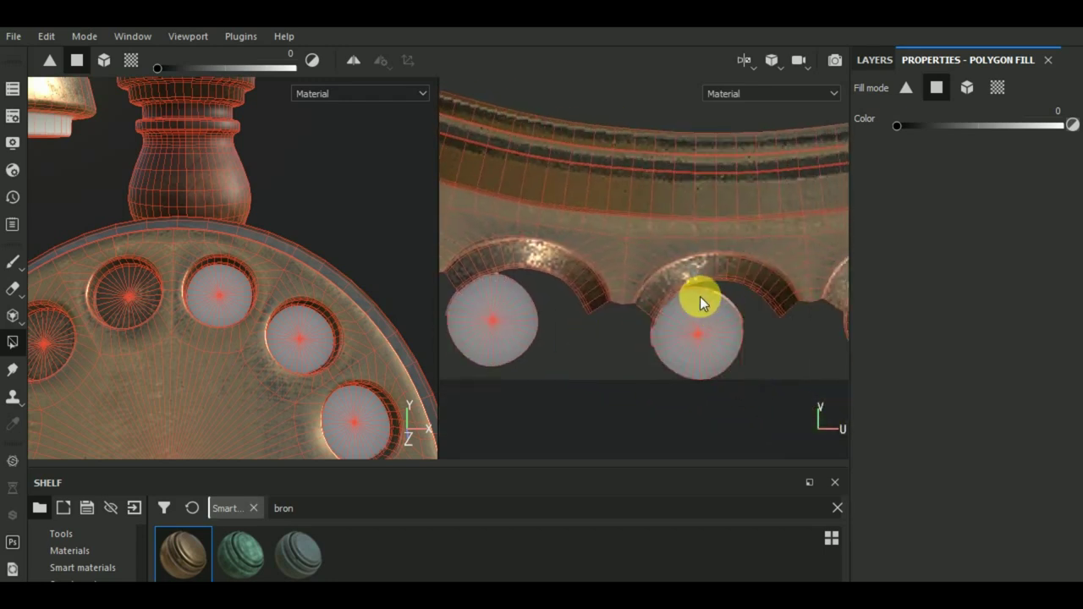
scroll(707, 309, "down", 2)
scroll(711, 305, "up", 2)
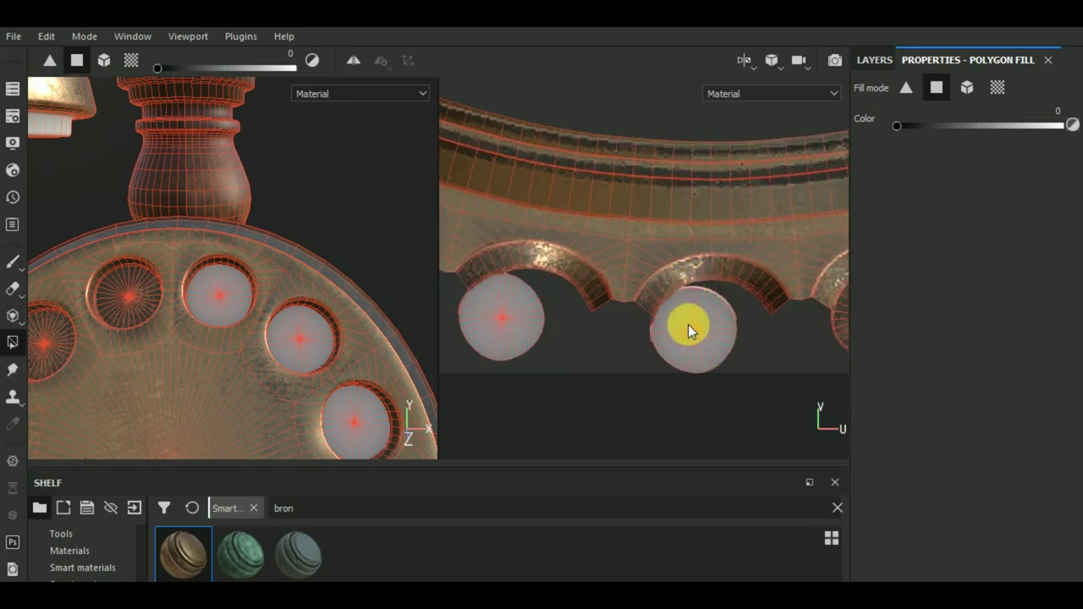
scroll(687, 326, "up", 1)
scroll(684, 325, "down", 2)
scroll(702, 338, "down", 1)
scroll(669, 355, "down", 1)
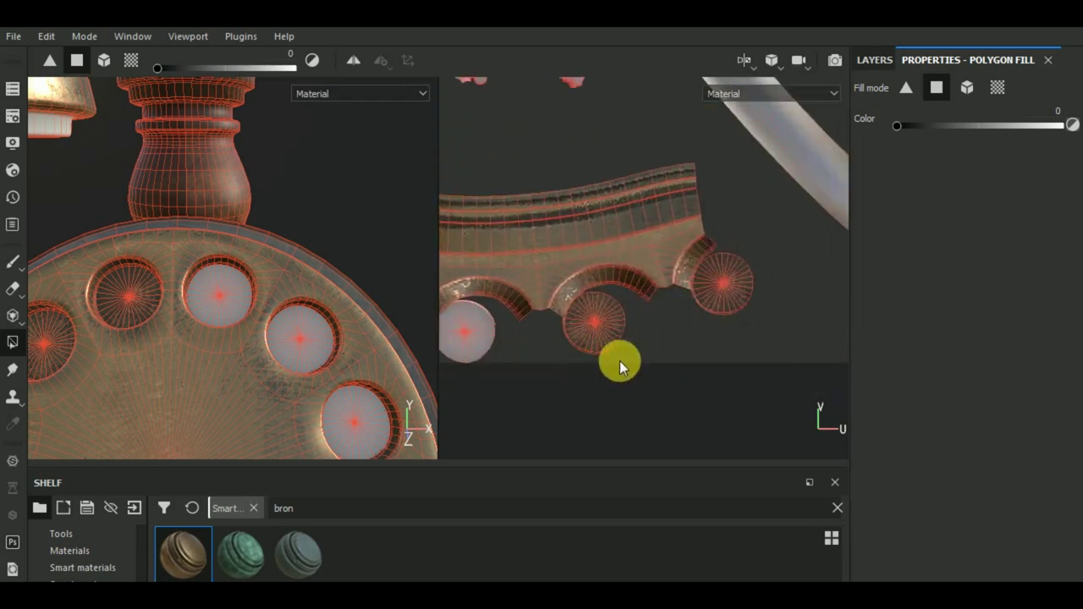
left_click(579, 307)
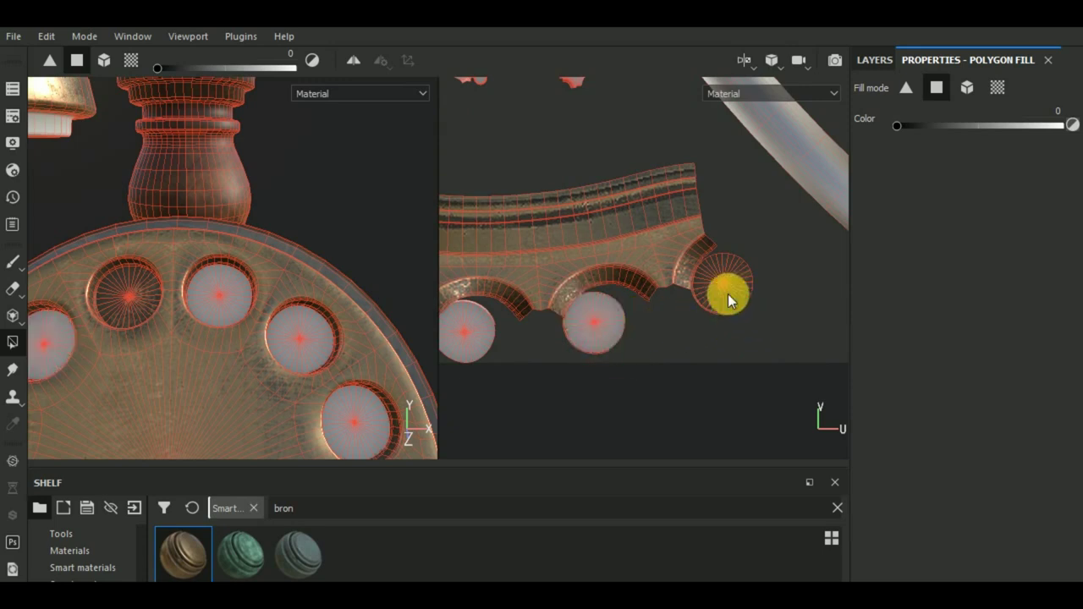
left_click(705, 269)
scroll(732, 320, "down", 3)
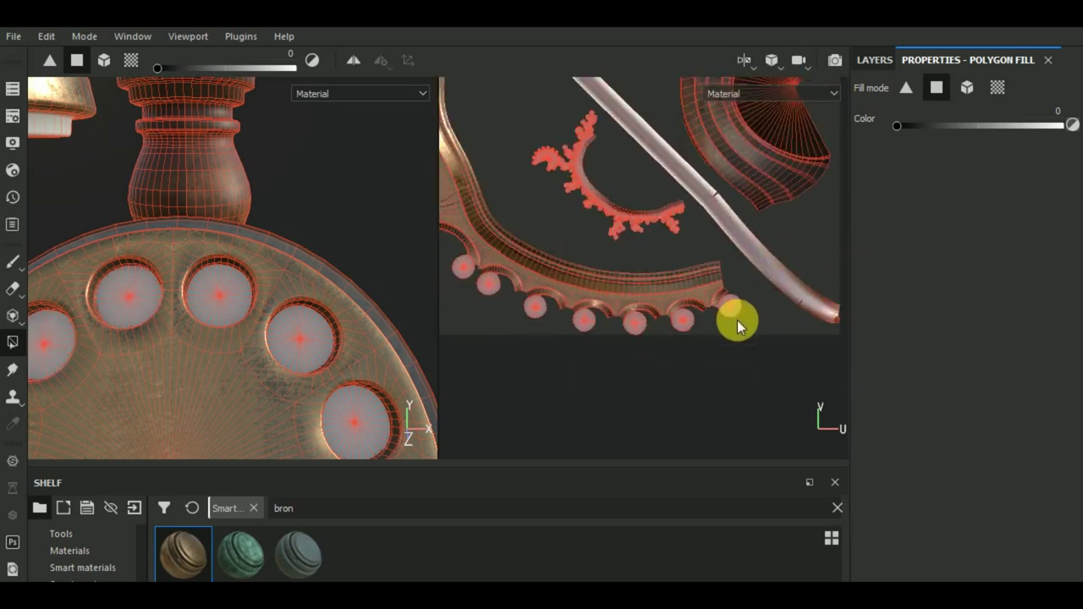
key("F2")
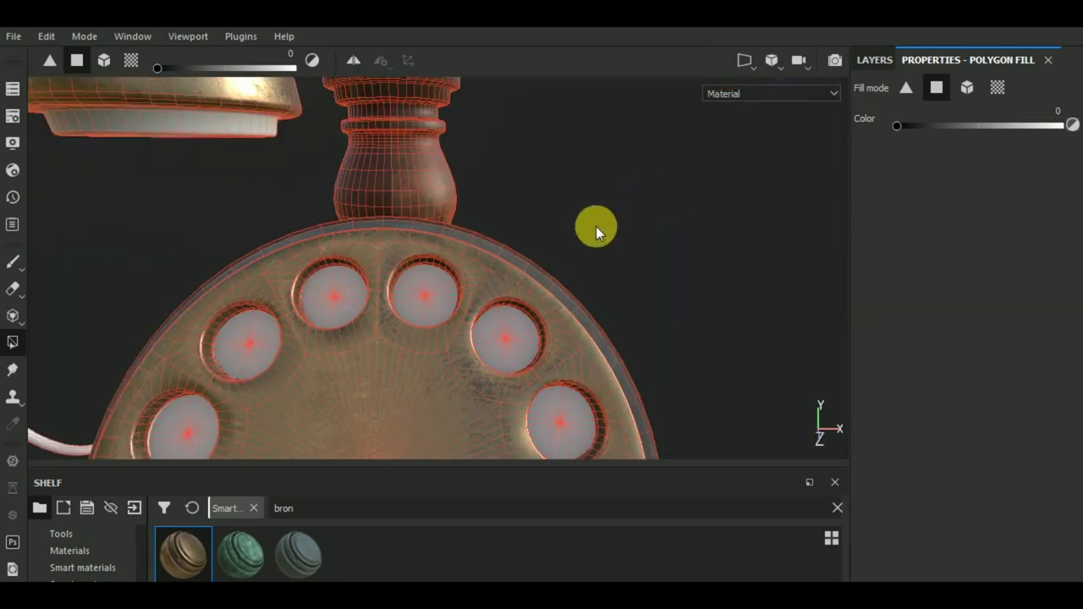
scroll(629, 187, "down", 2)
scroll(629, 189, "down", 2)
Switch back to brush painting and collapse the Bronze Armor group in the layer stack.
scroll(628, 191, "down", 2)
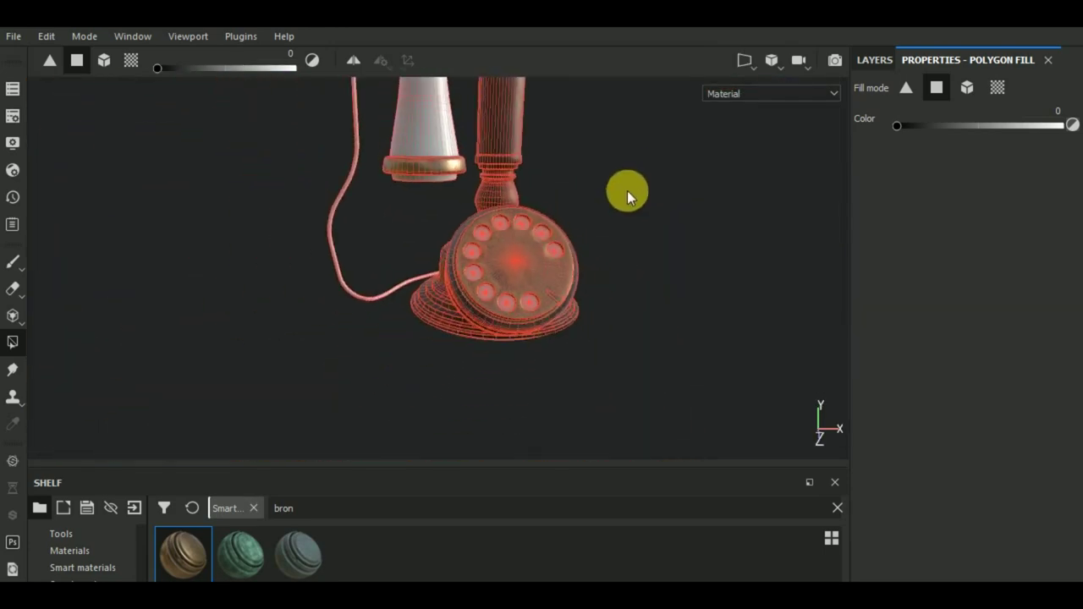
left_click(13, 260)
mouse_move(632, 244)
left_mouse_down("alt")
mouse_move(636, 296)
mouse_move(653, 324)
mouse_move(499, 347)
mouse_move(491, 321)
mouse_move(585, 259)
mouse_move(604, 331)
mouse_move(590, 301)
left_mouse_up("alt")
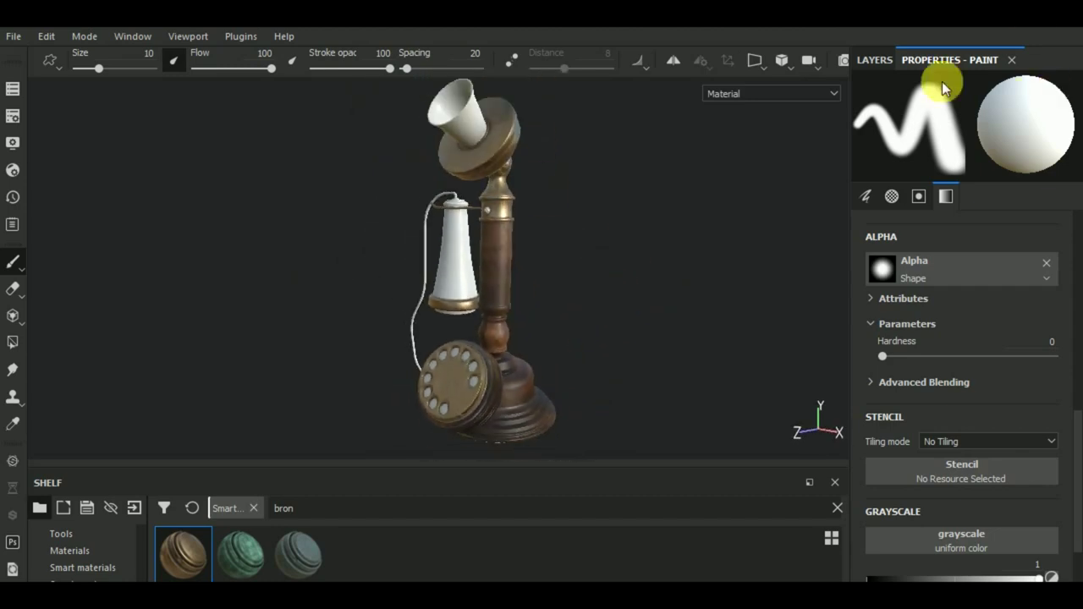
left_click(878, 57)
left_click(881, 162)
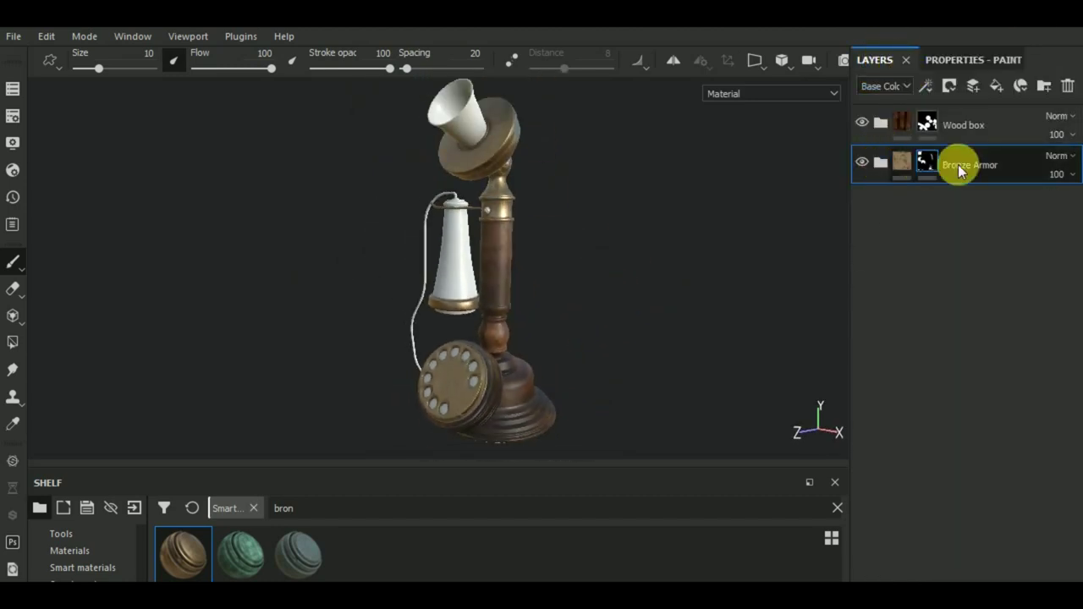
Search the shelf for 'plast' and add Plastic Matte as a new layer.
left_click_drag(297, 508, 220, 508)
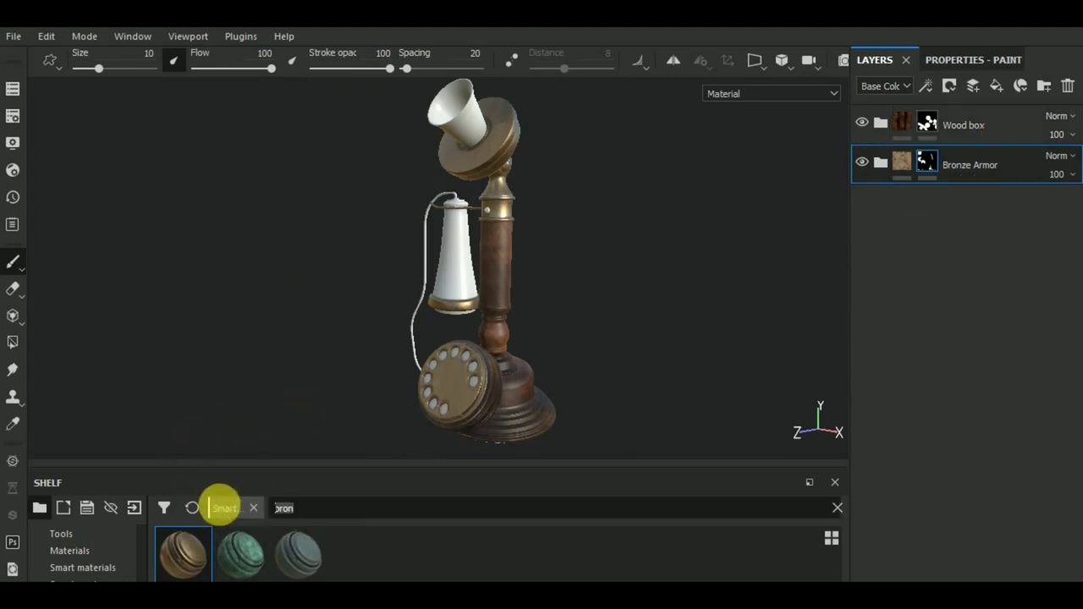
type("plast")
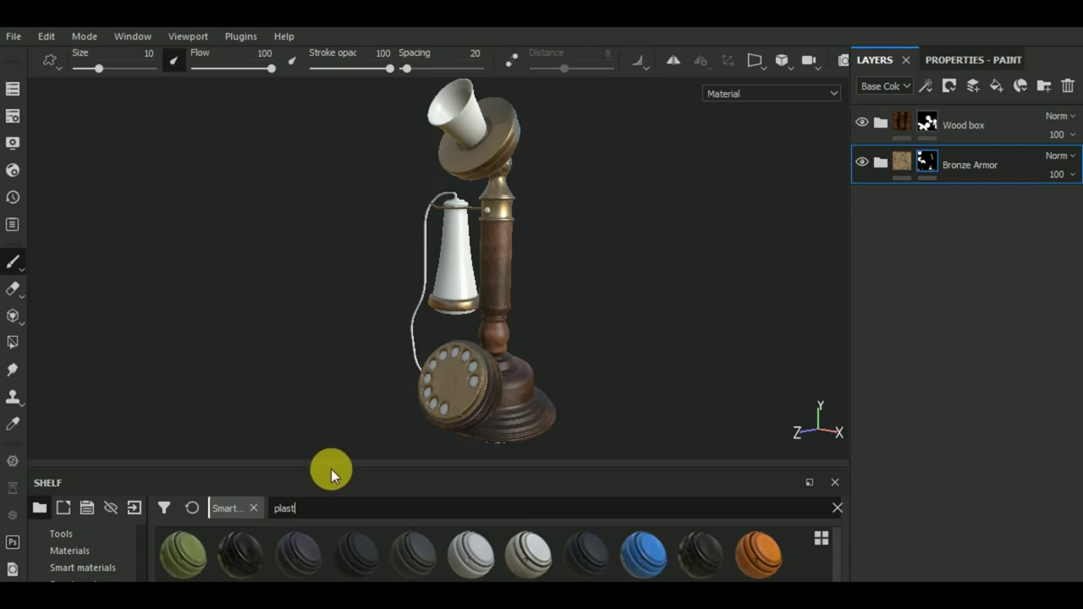
mouse_move(333, 465)
left_mouse_down()
mouse_move(347, 428)
mouse_move(339, 418)
left_mouse_up()
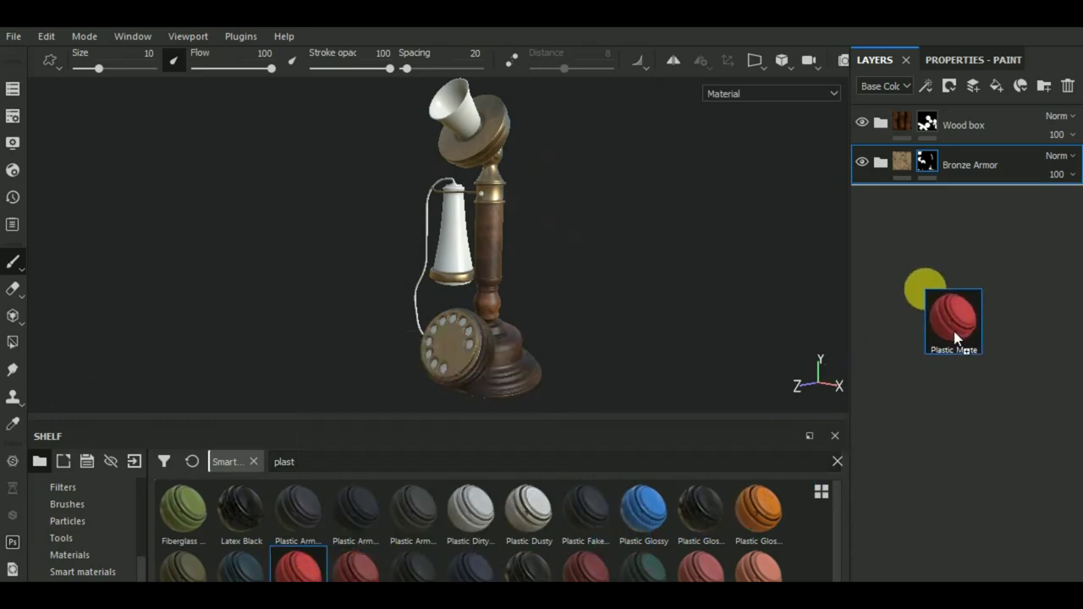
left_click_drag(298, 572, 926, 290)
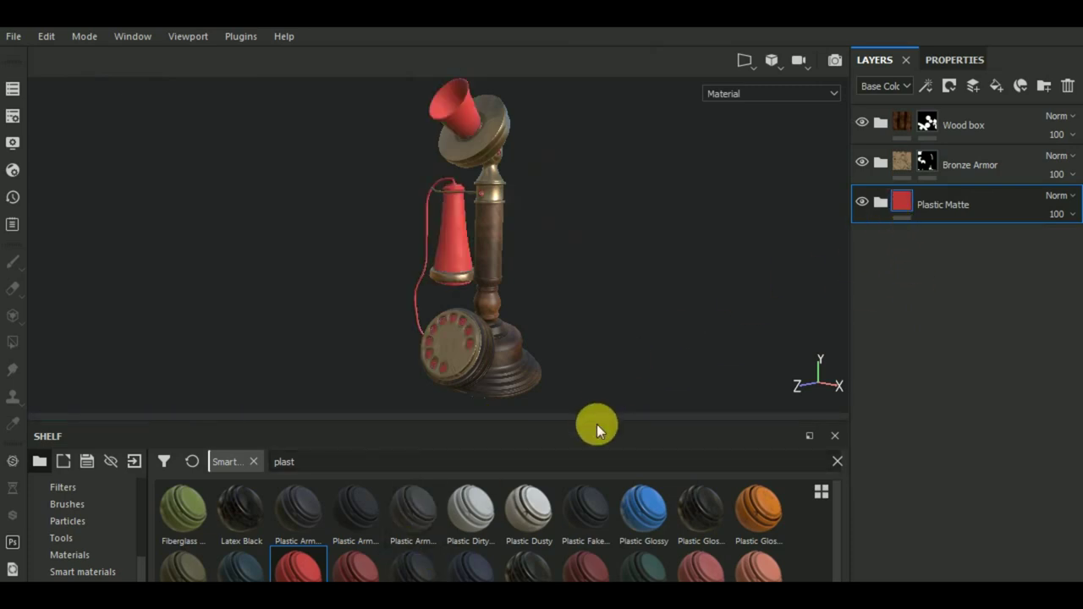
left_click_drag(597, 423, 600, 533)
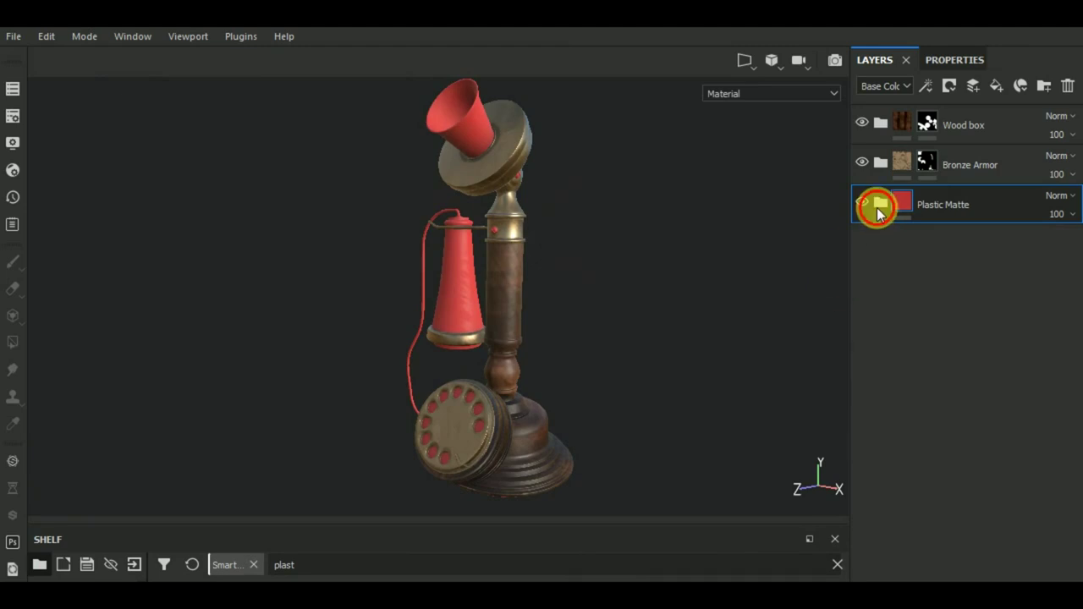
Change the Plastic Base fill in Plastic Matte from red to near-black dark grey.
left_click(878, 213)
left_click(931, 360)
left_click(985, 60)
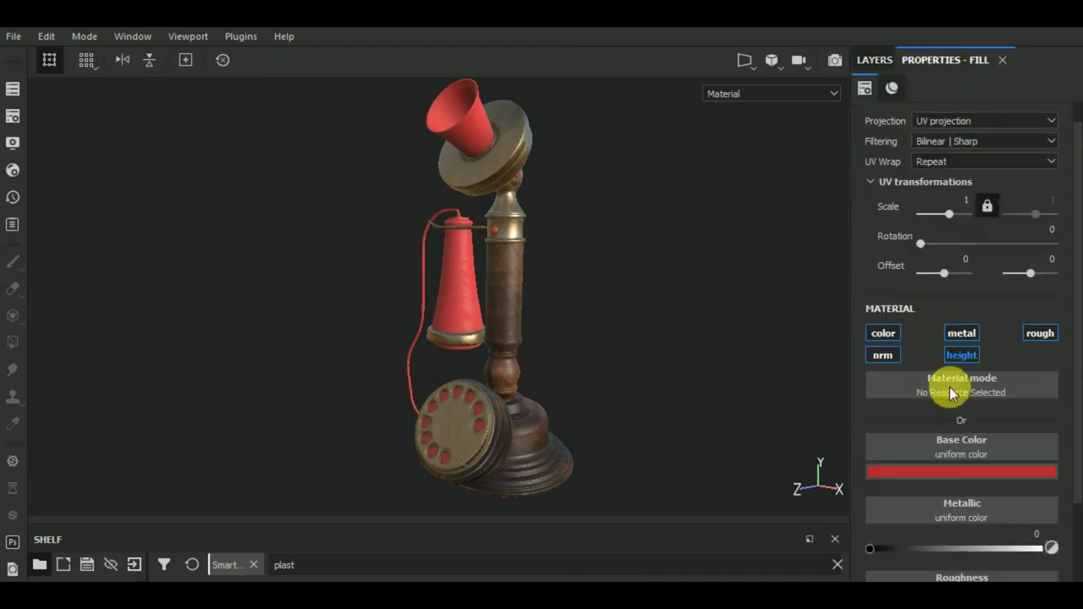
left_click(947, 471)
left_click(887, 407)
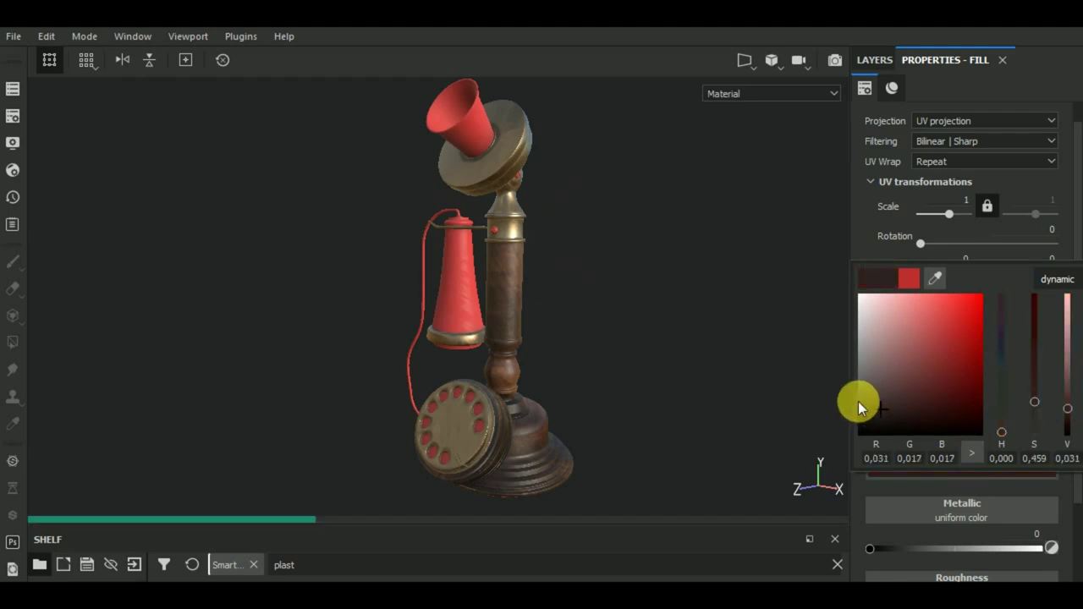
left_click(859, 402)
left_click_drag(852, 403, 847, 416)
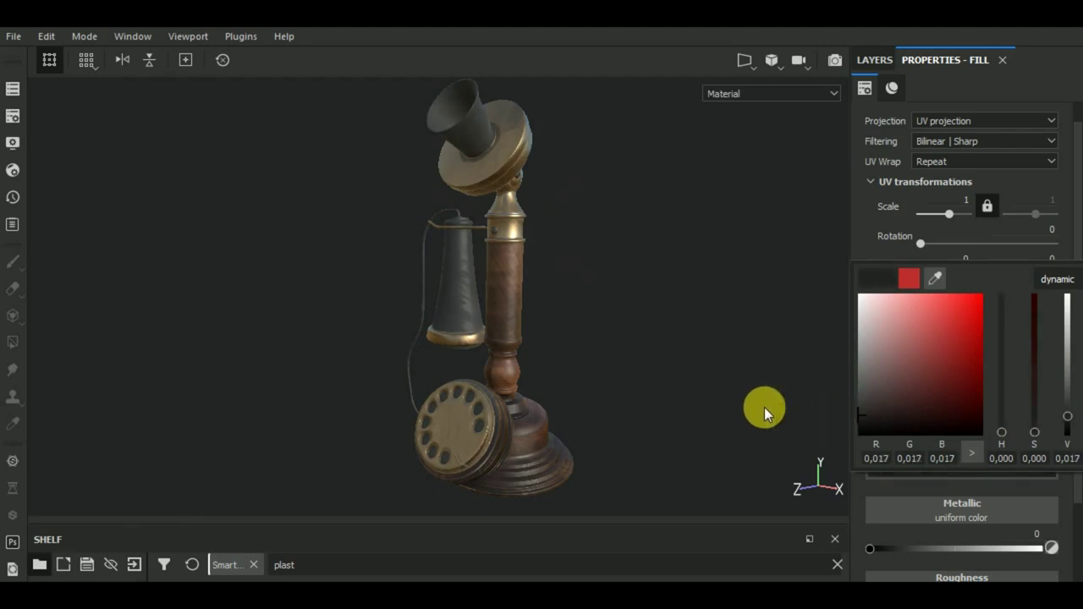
Inspect the darkened plastic on the phone and adjust the plastic fill's texture rotation.
mouse_move(764, 407)
left_mouse_down("alt")
mouse_move(706, 338)
mouse_move(727, 389)
left_mouse_up("alt")
right_click_drag(727, 389, 634, 412, "alt")
mouse_move(633, 411)
left_mouse_down("alt")
mouse_move(835, 415)
mouse_move(725, 421)
mouse_move(666, 394)
mouse_move(720, 367)
mouse_move(563, 337)
left_mouse_up("alt")
scroll(562, 337, "up", 5)
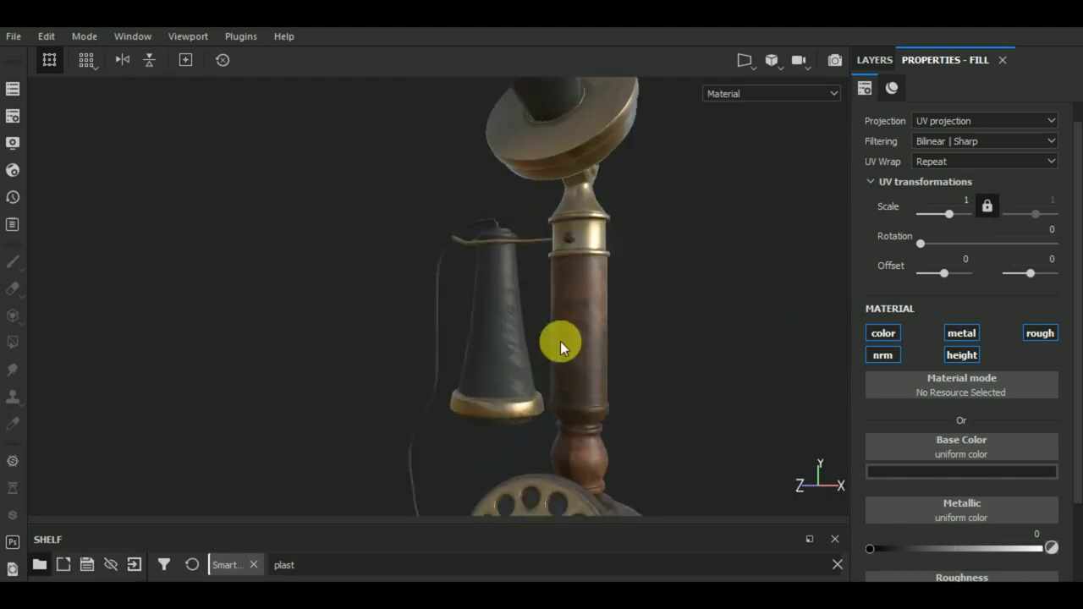
scroll(563, 344, "down", 2)
mouse_move(689, 386)
left_mouse_down("alt")
mouse_move(565, 419)
mouse_move(604, 399)
left_mouse_up("alt")
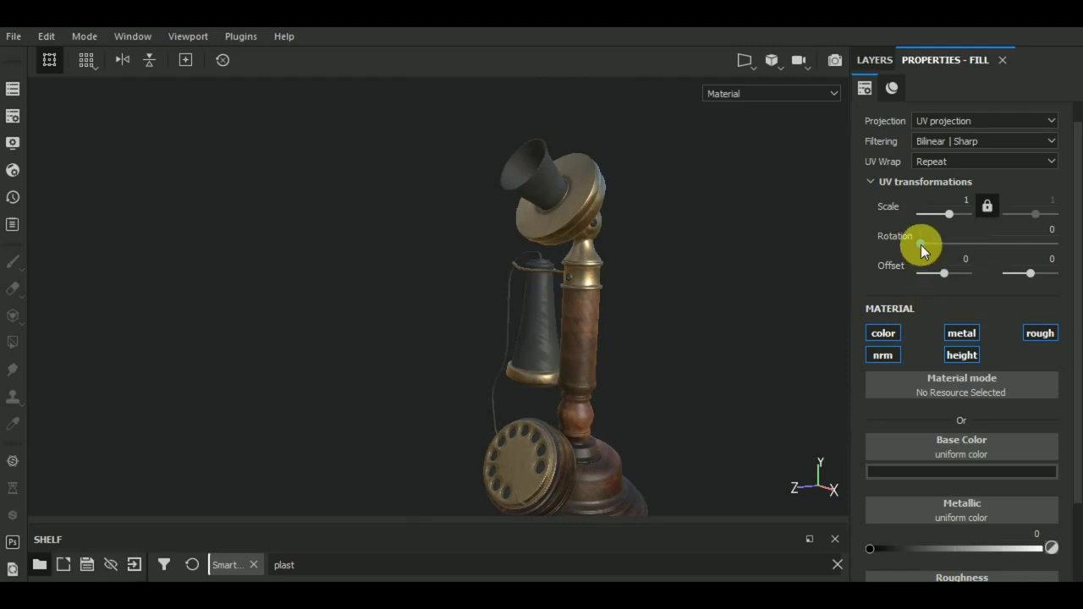
mouse_move(921, 245)
left_mouse_down()
mouse_move(950, 246)
mouse_move(912, 248)
left_mouse_up()
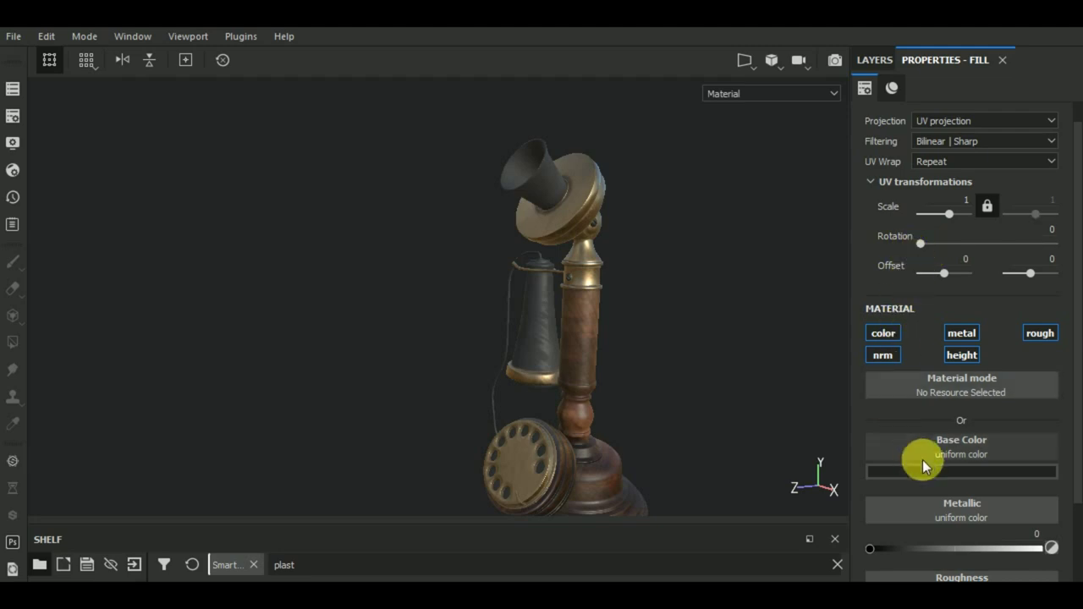
scroll(924, 463, "up", 1)
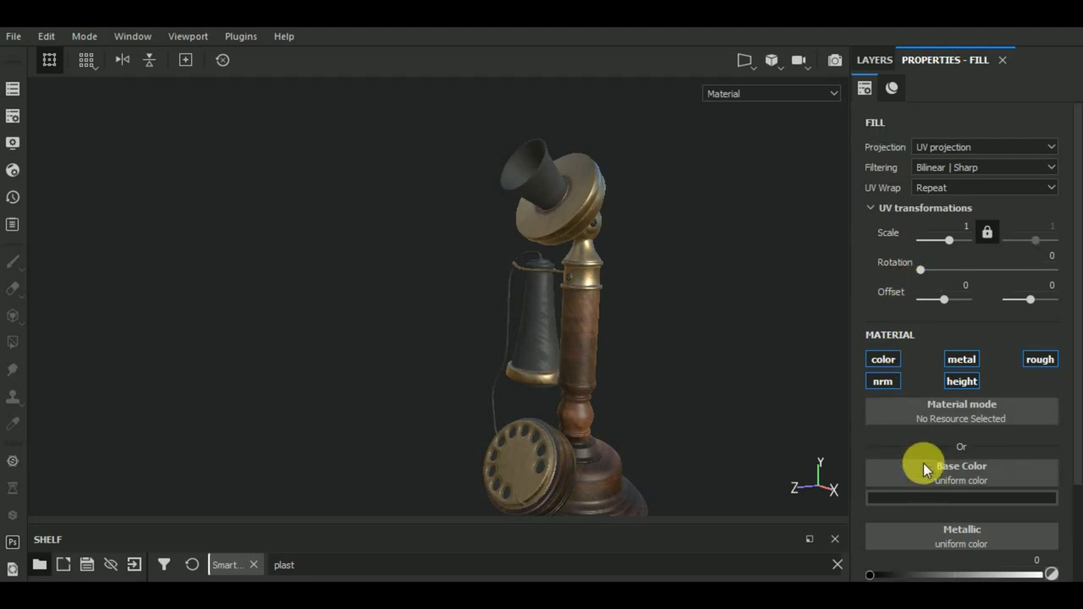
scroll(661, 402, "down", 2)
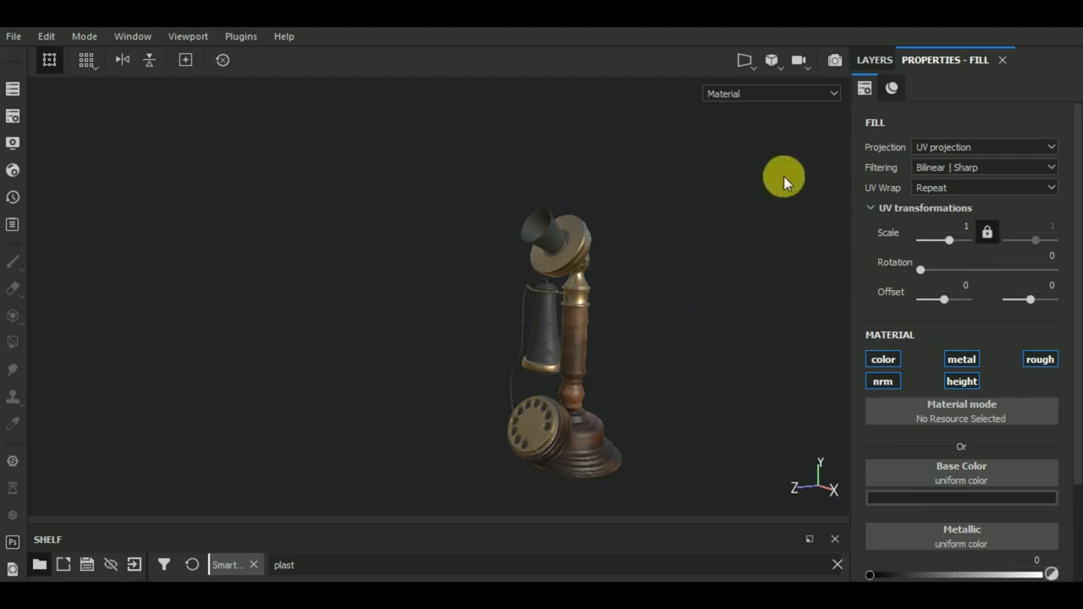
left_click(873, 60)
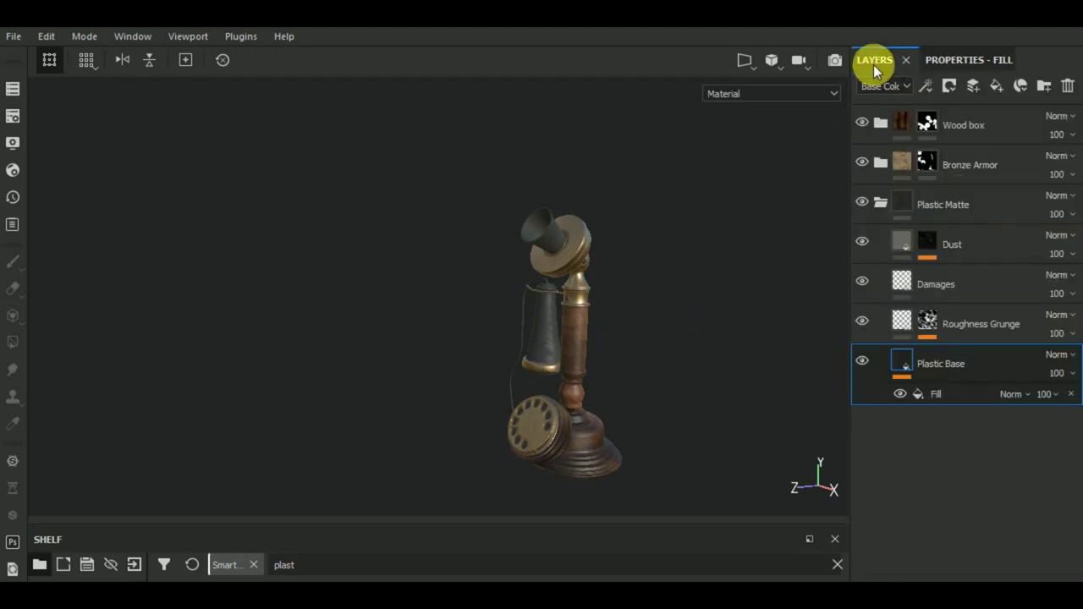
Add a black mask to Plastic Matte and set Polygon Fill to mesh mode with value 1.
left_click(883, 203)
left_click(950, 84)
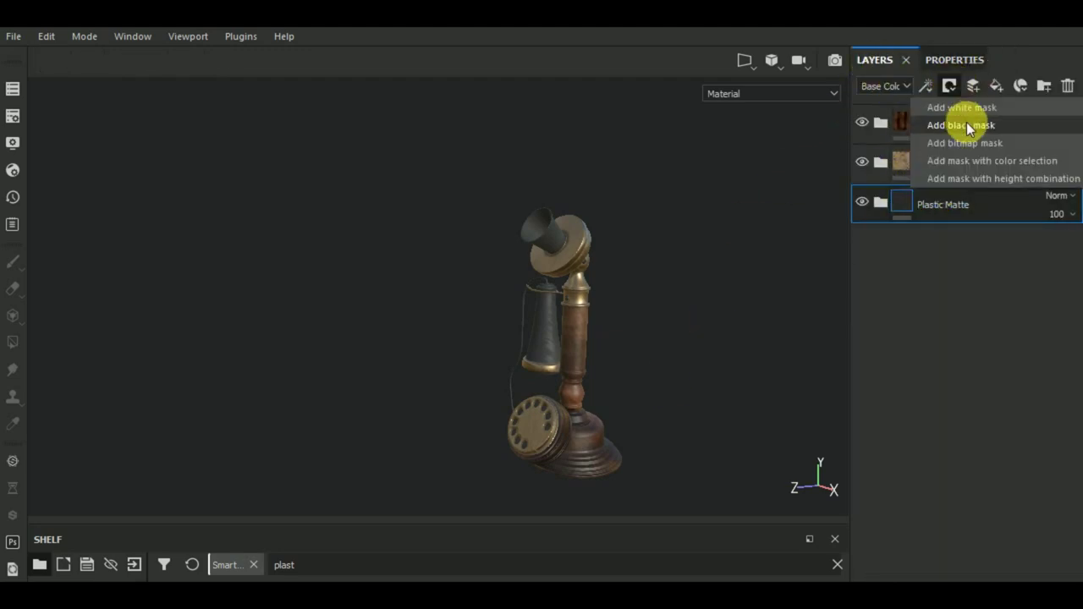
left_click(962, 125)
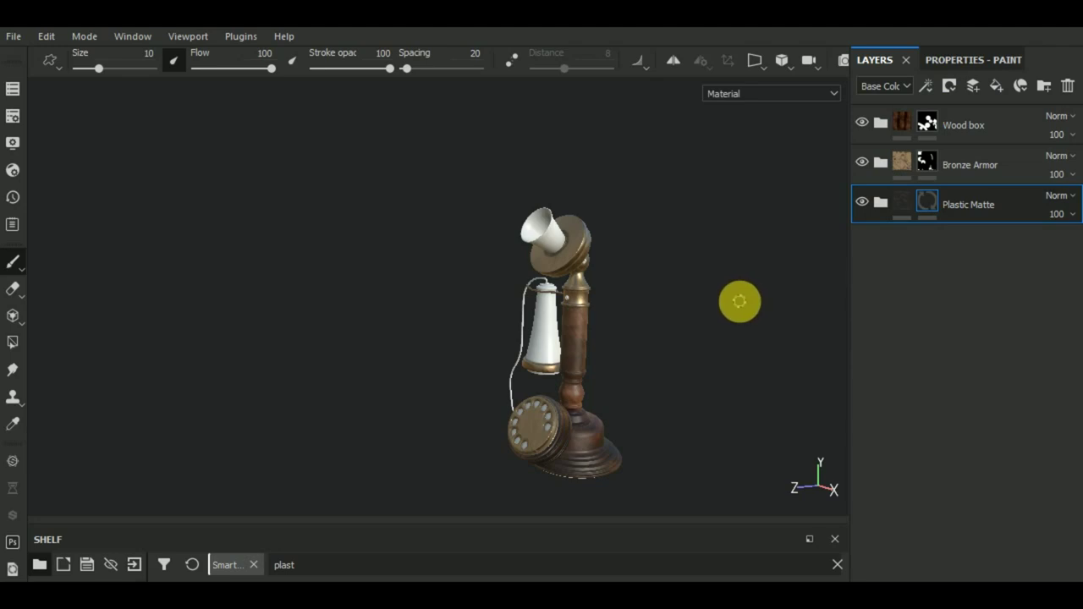
left_click(12, 342)
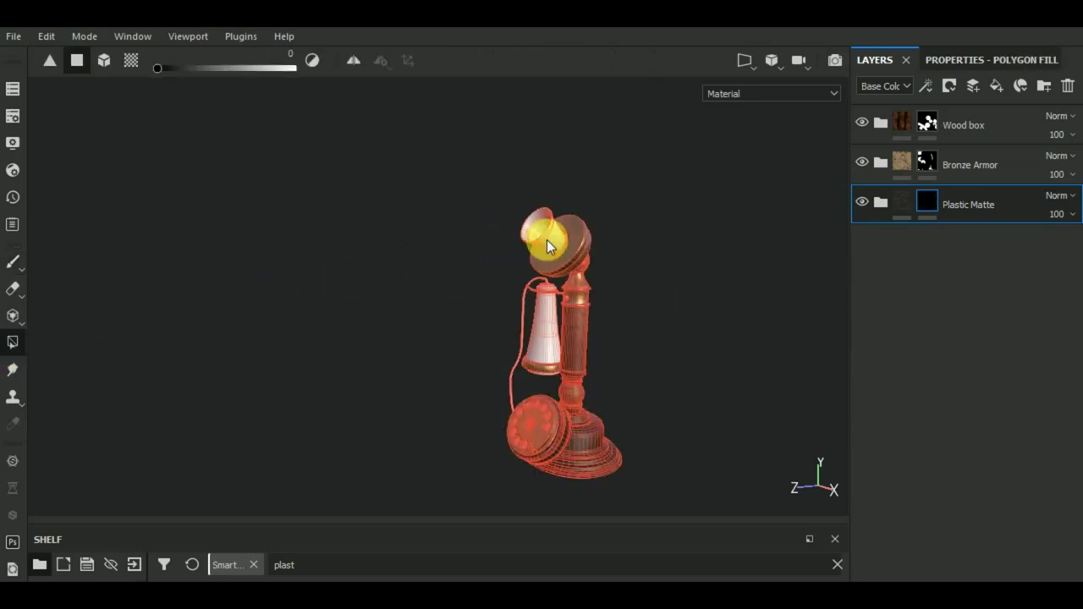
left_click(967, 89)
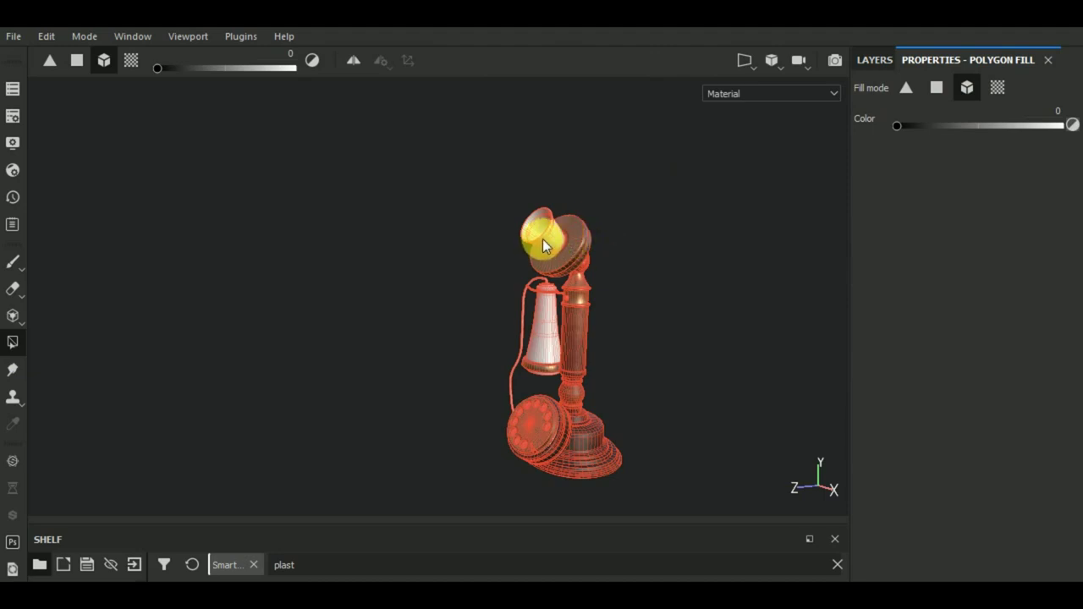
left_click_drag(896, 129, 1073, 122)
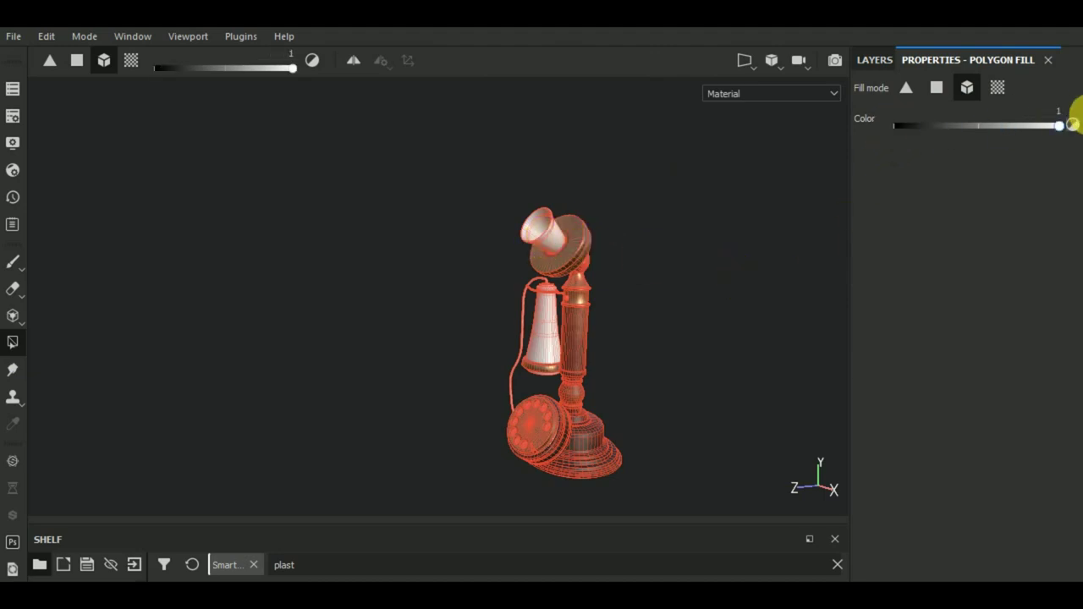
Fill the earpiece into the Plastic Matte mask and preview it from below.
left_click_drag(697, 346, 592, 314, "alt")
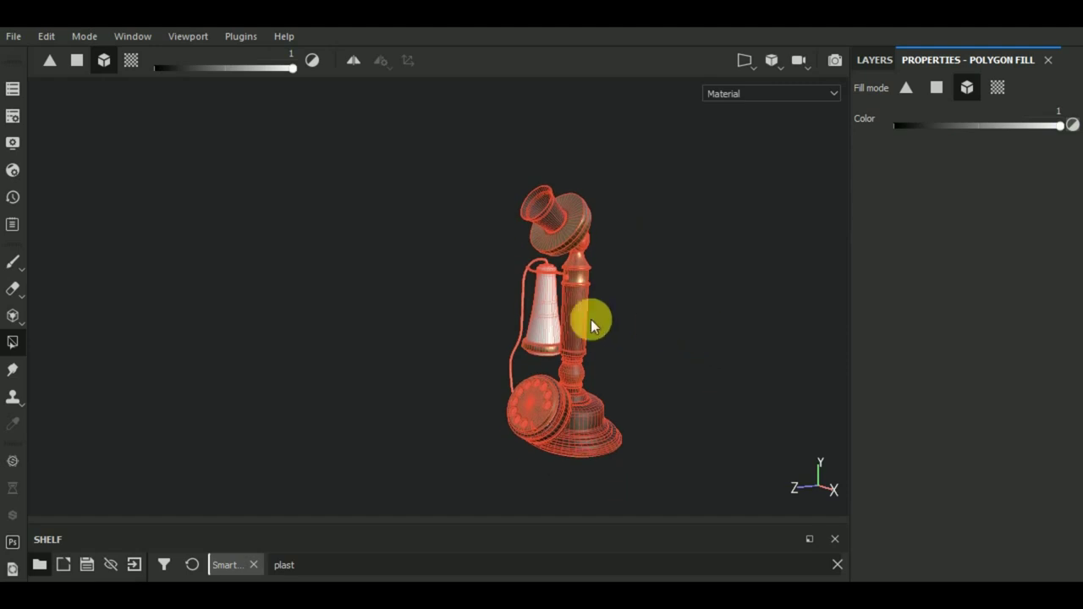
scroll(530, 298, "up", 2)
scroll(531, 294, "up", 2)
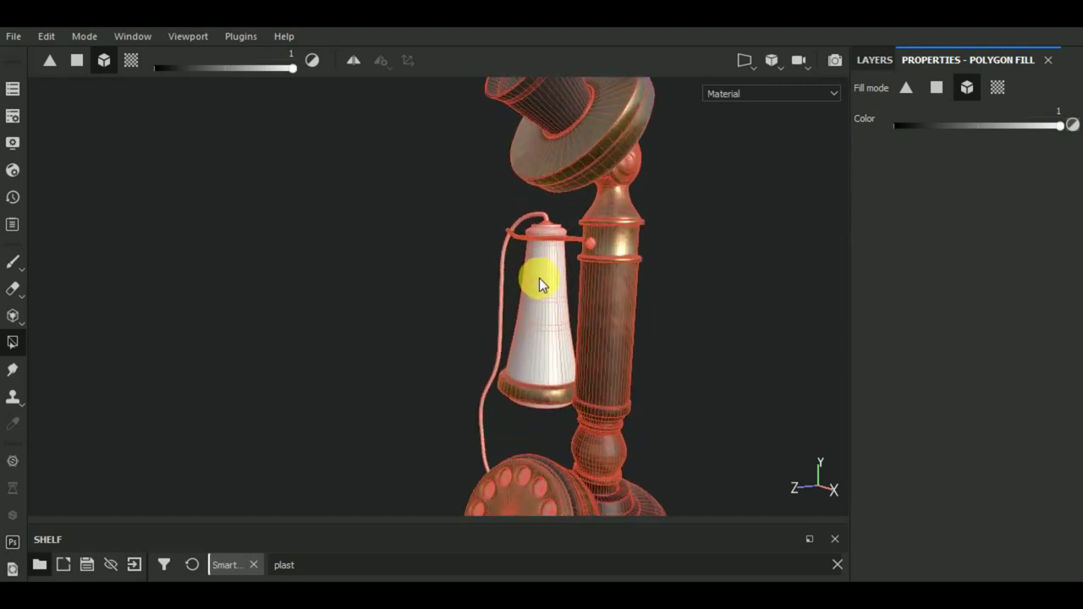
left_click(539, 277)
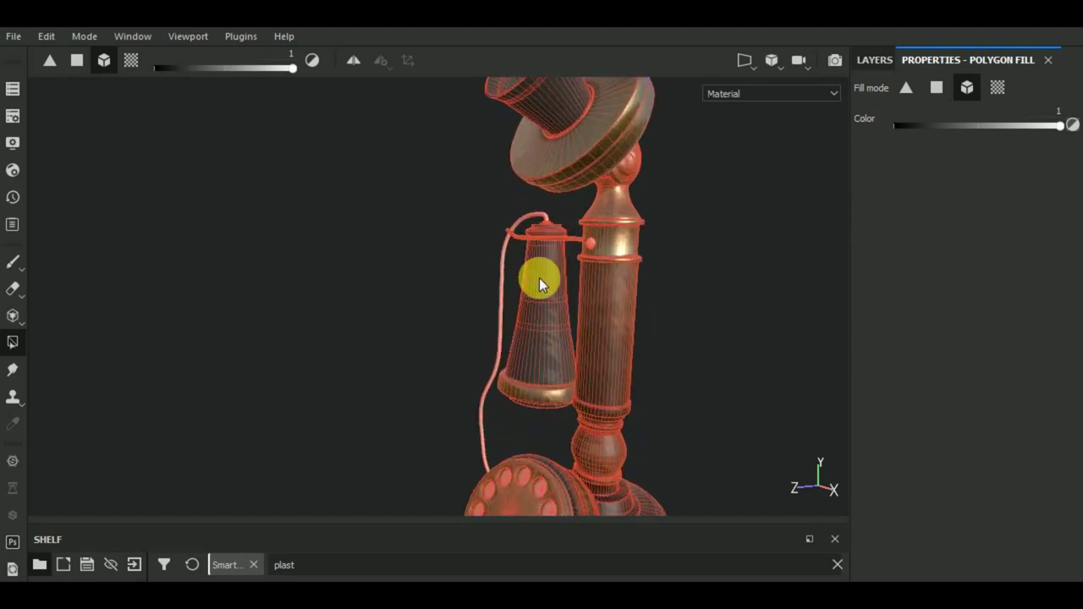
scroll(539, 277, "down", 2)
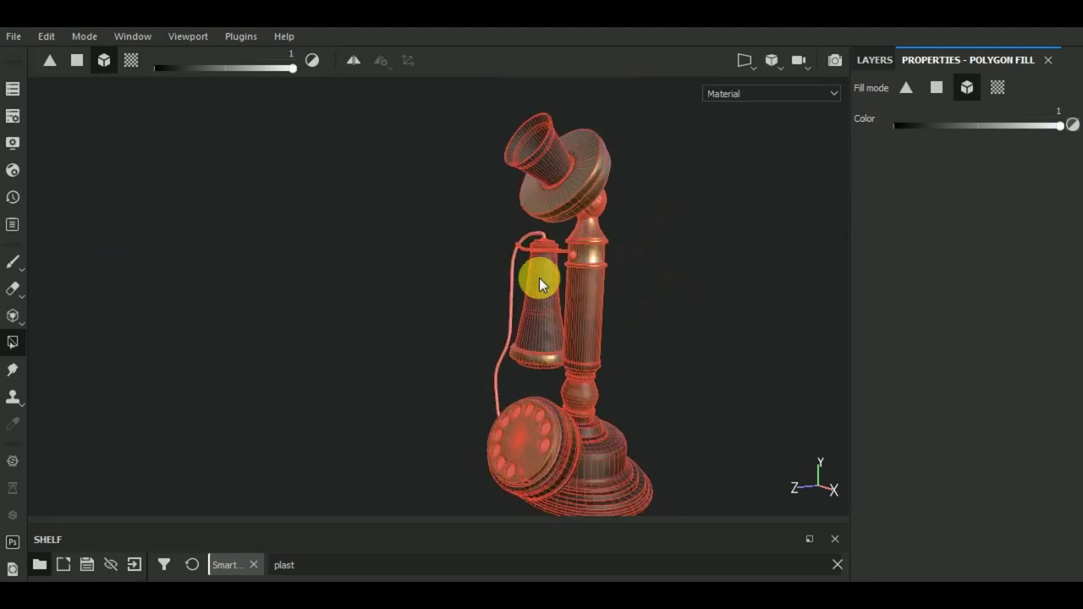
scroll(539, 277, "down", 2)
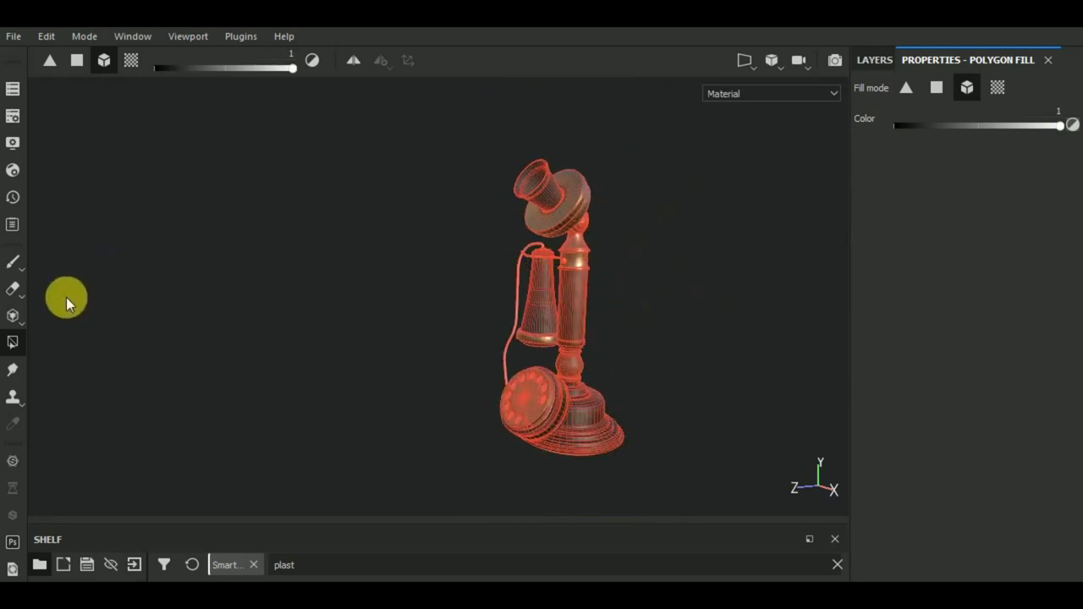
left_click(14, 262)
left_click_drag(753, 367, 699, 363, "alt")
left_click_drag(646, 392, 673, 286, "alt")
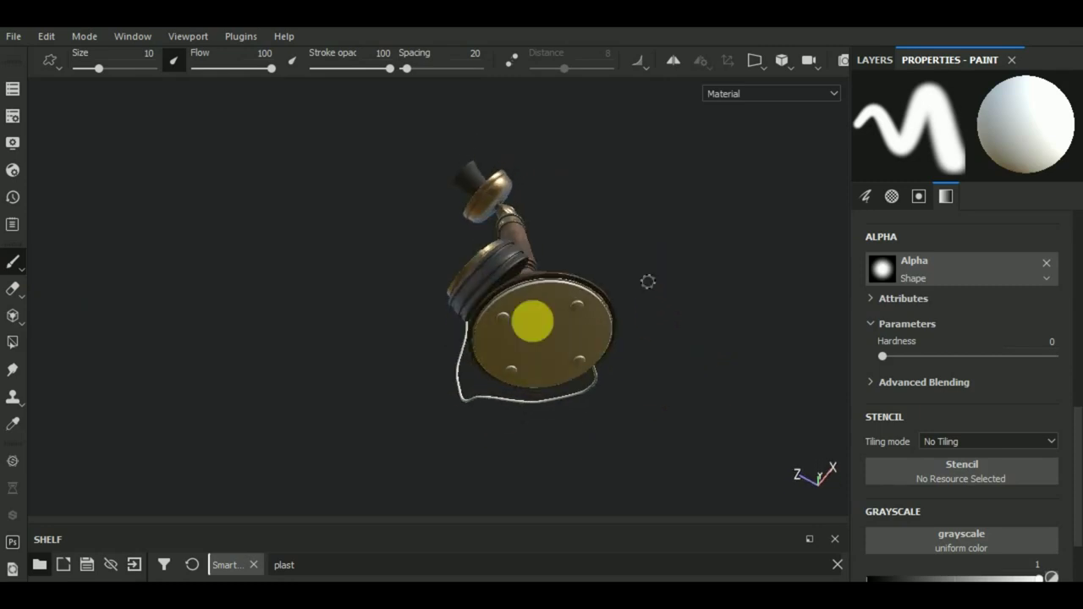
Check the dark plastic on the mouthpiece disc from several angles, leaving the cord white.
left_click(12, 342)
left_click_drag(555, 348, 502, 319, "alt")
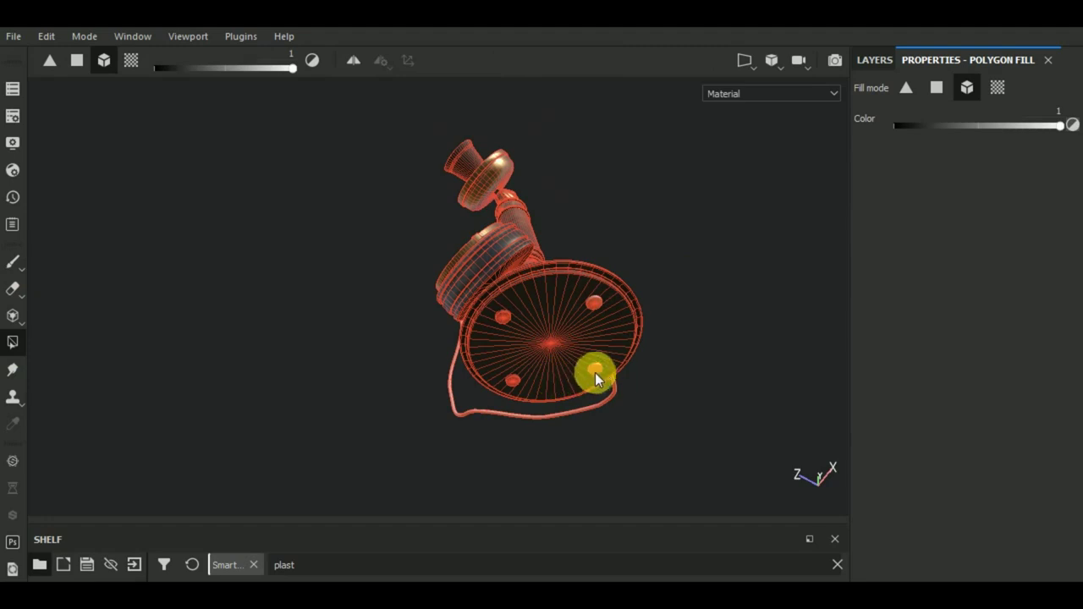
mouse_move(599, 302)
left_mouse_down("alt")
mouse_move(595, 319)
mouse_move(626, 297)
mouse_move(703, 442)
mouse_move(741, 405)
mouse_move(686, 440)
mouse_move(247, 401)
left_mouse_up("alt")
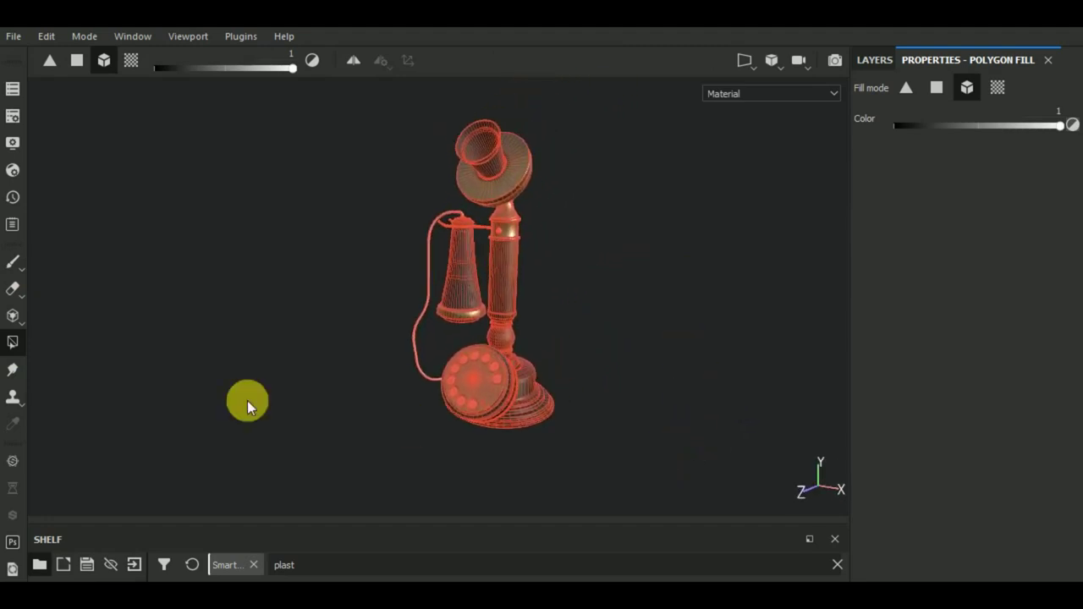
left_click(13, 262)
mouse_move(684, 344)
left_mouse_down("alt")
mouse_move(710, 423)
mouse_move(669, 414)
left_mouse_up("alt")
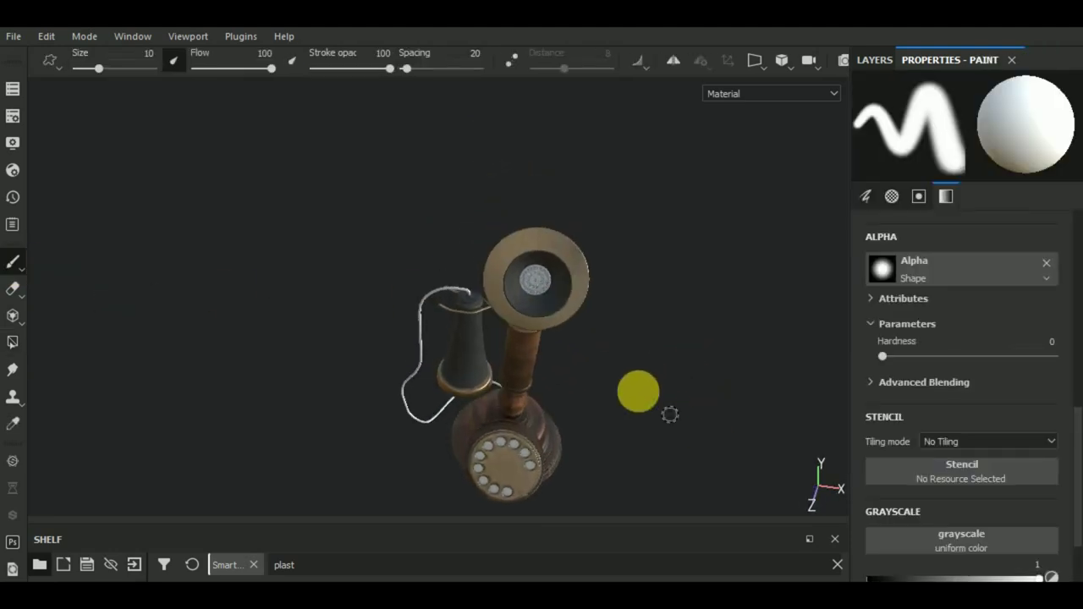
scroll(532, 282, "up", 4)
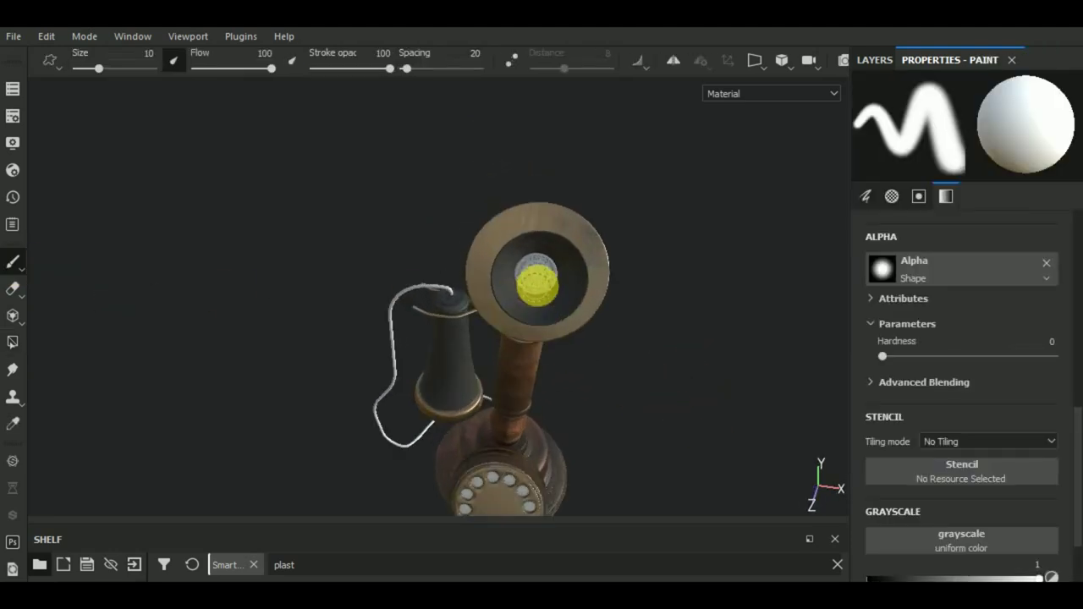
left_click(14, 346)
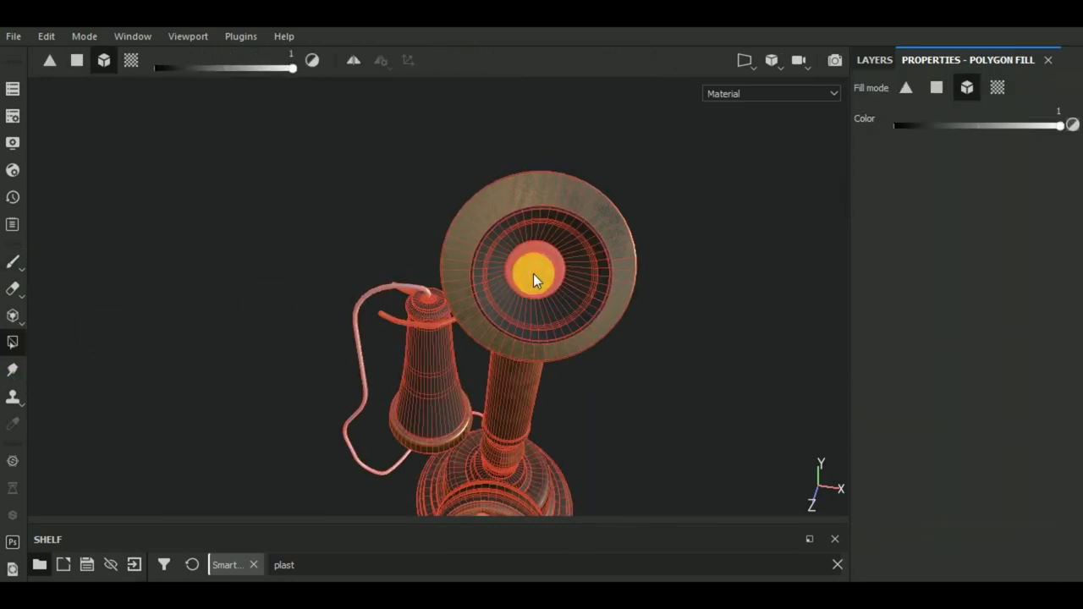
left_click(13, 262)
mouse_move(704, 404)
left_mouse_down("alt")
mouse_move(671, 360)
mouse_move(660, 314)
mouse_move(607, 341)
mouse_move(573, 300)
mouse_move(550, 293)
mouse_move(618, 218)
mouse_move(561, 347)
mouse_move(520, 329)
mouse_move(635, 438)
mouse_move(723, 254)
left_mouse_up("alt")
scroll(645, 326, "down", 3)
scroll(646, 329, "down", 2)
left_click(866, 58)
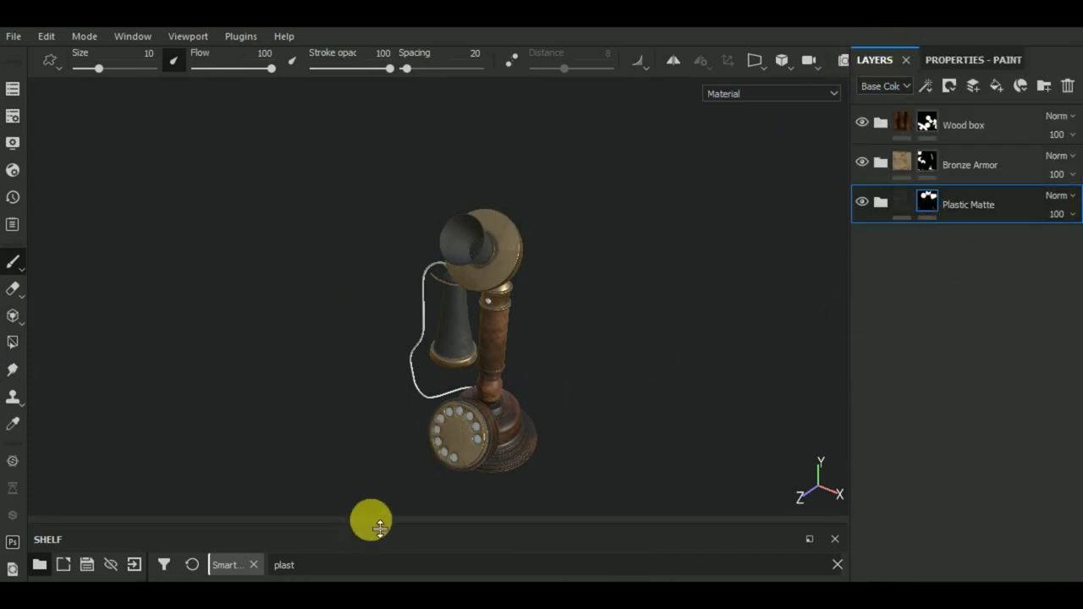
Search the shelf Materials for 'steel' and add Steel Rust and Wear below Plastic Matte.
left_click_drag(380, 527, 375, 449)
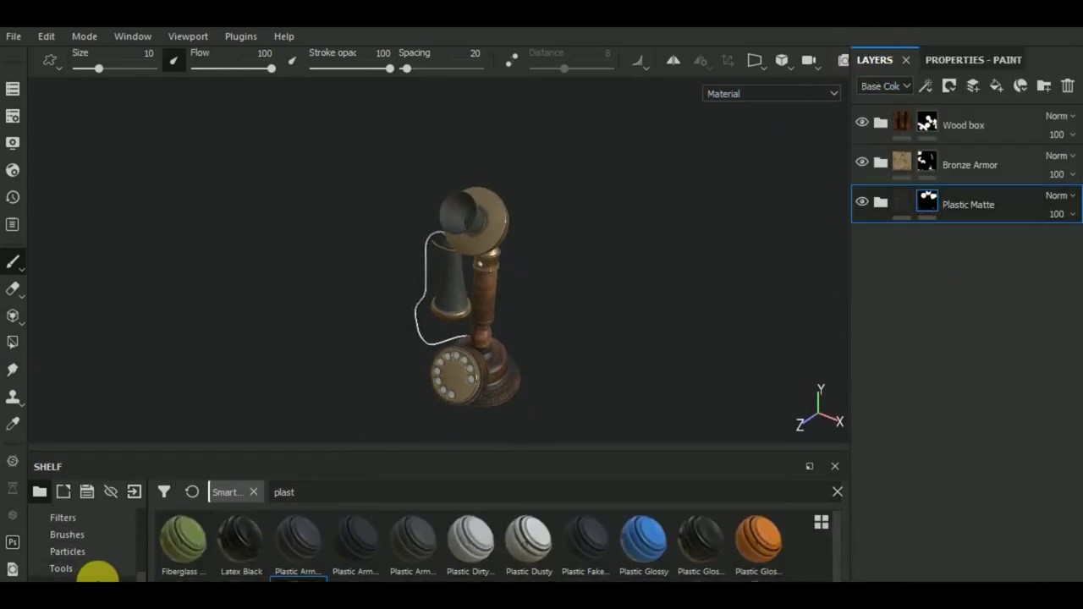
left_click(97, 578)
type("steel")
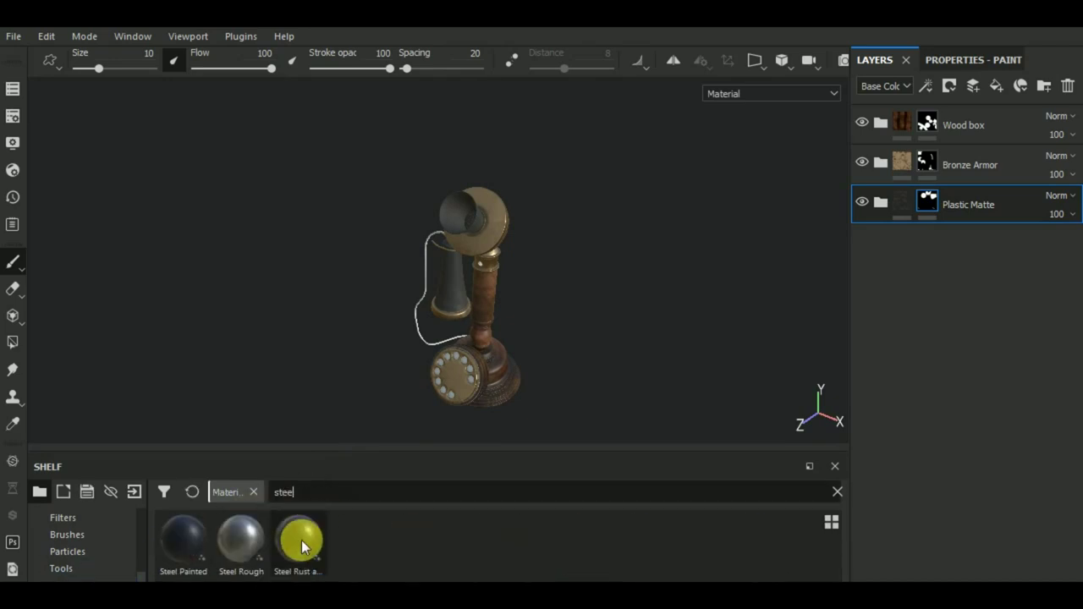
left_click(301, 540)
left_click_drag(876, 385, 915, 334)
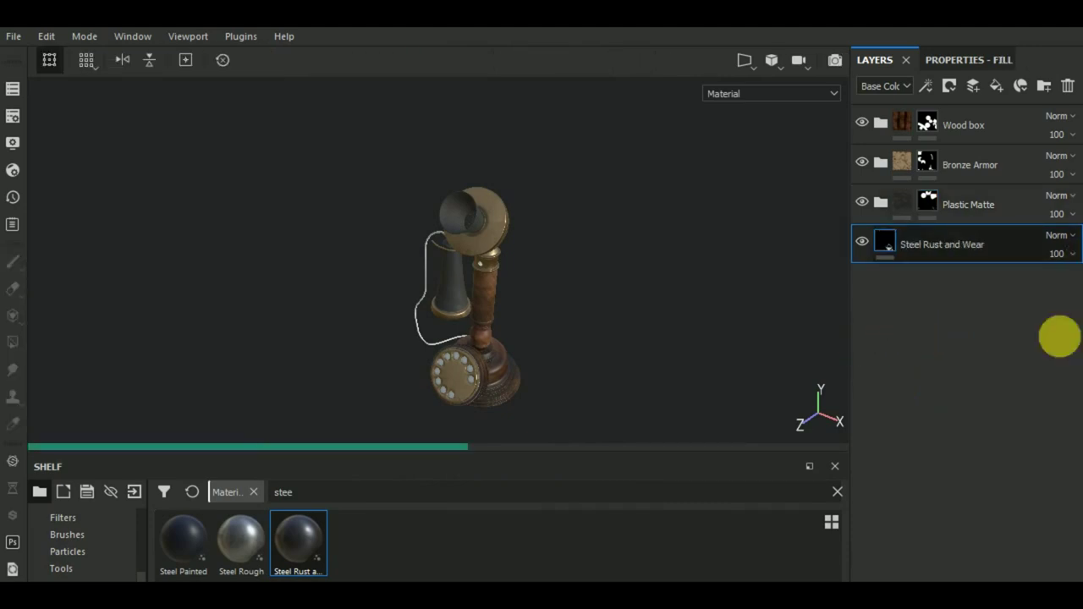
Hide the Steel Rust and Wear layer with a black mask.
left_click(952, 87)
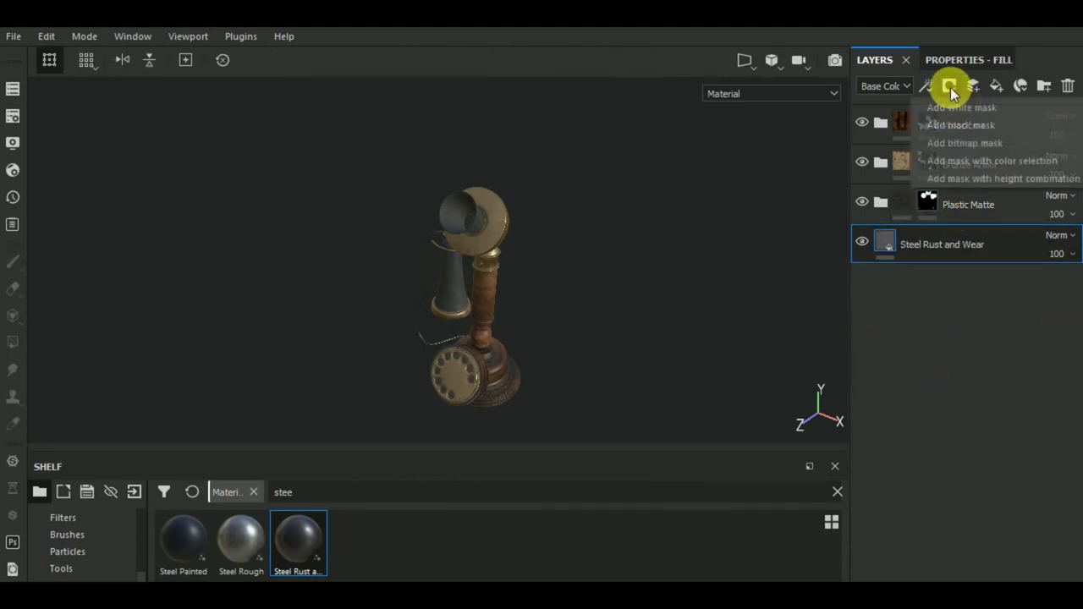
left_click(967, 127)
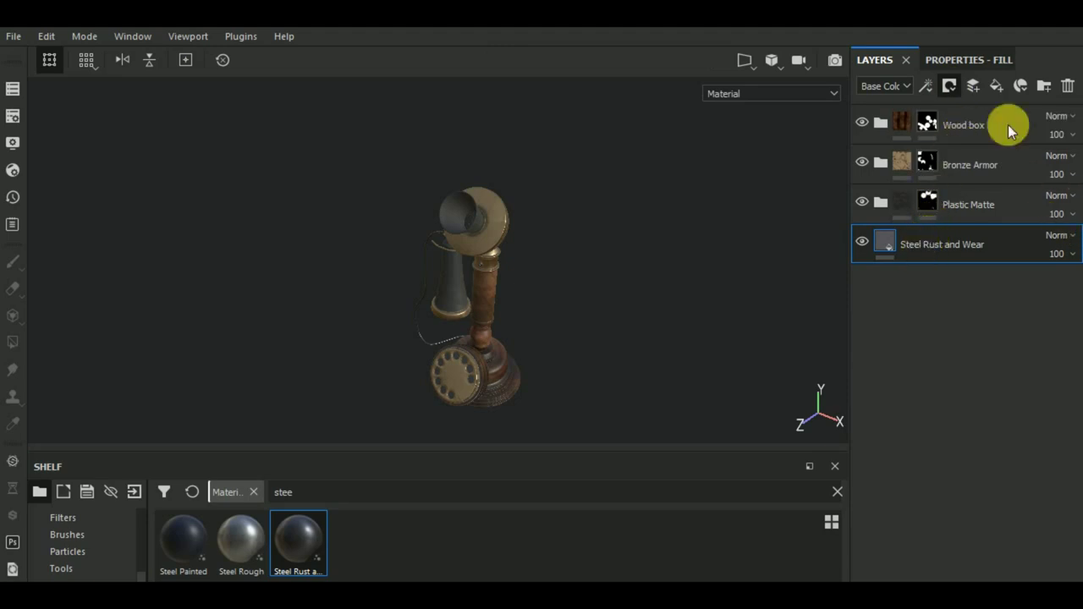
key("1")
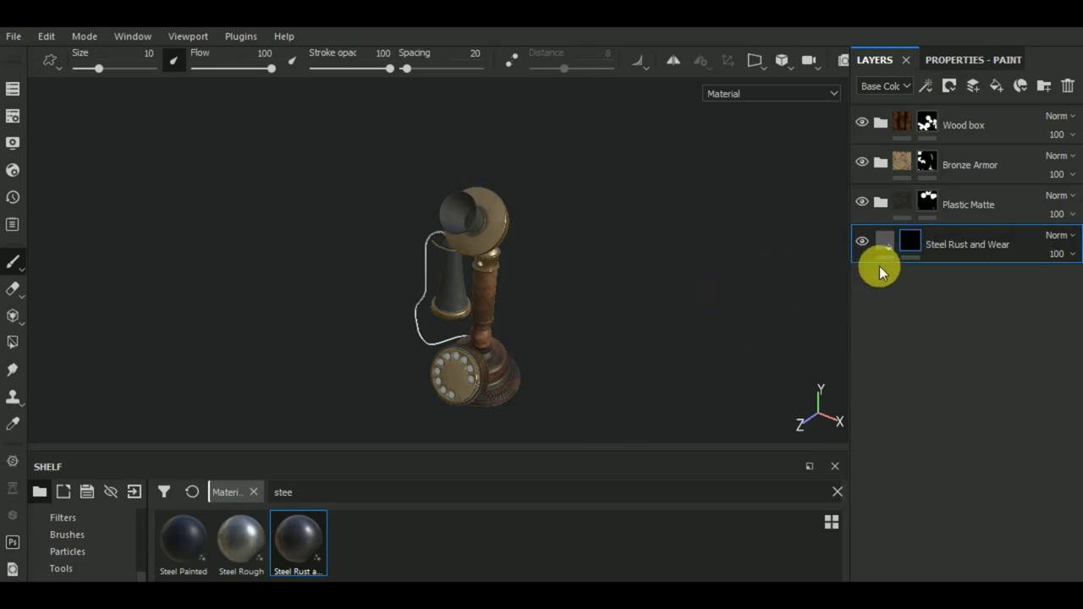
Use Polygon Fill on the steel mask around the receiver and hook, then return to painting.
left_click(13, 342)
scroll(457, 251, "up", 5)
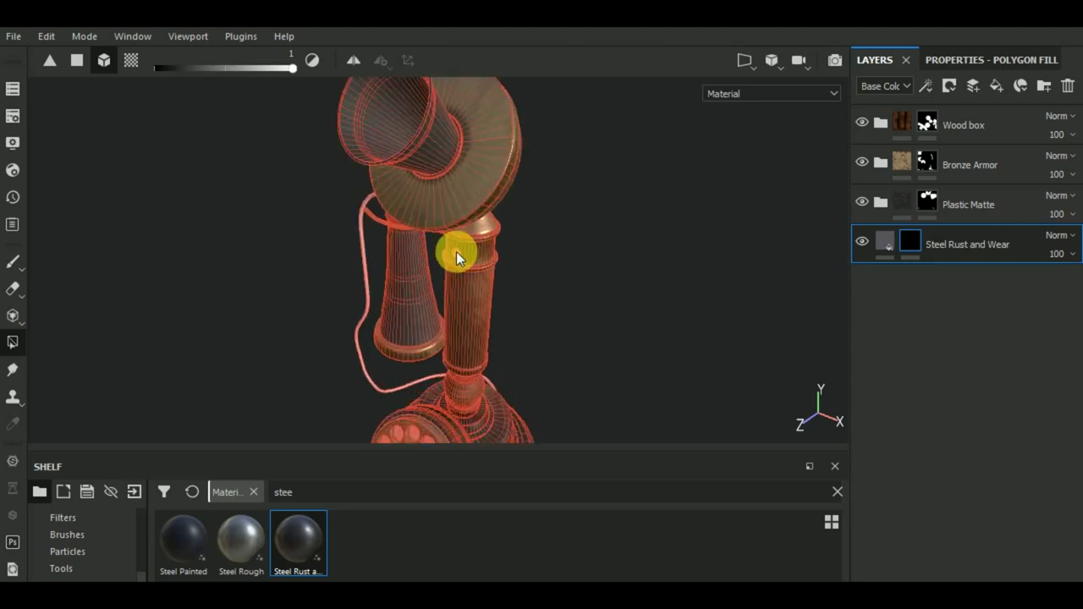
mouse_move(460, 259)
left_mouse_down("alt")
mouse_move(633, 302)
mouse_move(507, 283)
left_mouse_up("alt")
mouse_move(536, 136)
left_mouse_down("alt")
mouse_move(537, 186)
mouse_move(636, 256)
mouse_move(858, 237)
mouse_move(569, 135)
left_mouse_up("alt")
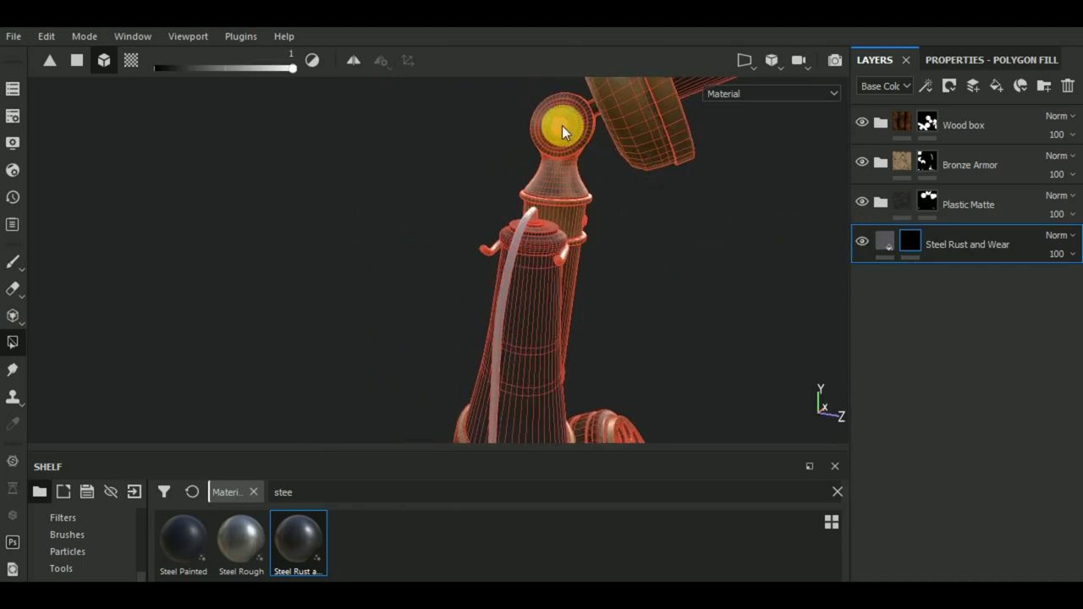
right_click_drag(562, 126, 544, 204, "alt")
mouse_move(664, 251)
left_mouse_down("alt")
mouse_move(573, 235)
mouse_move(375, 296)
mouse_move(218, 283)
mouse_move(548, 246)
mouse_move(443, 282)
left_mouse_up("alt")
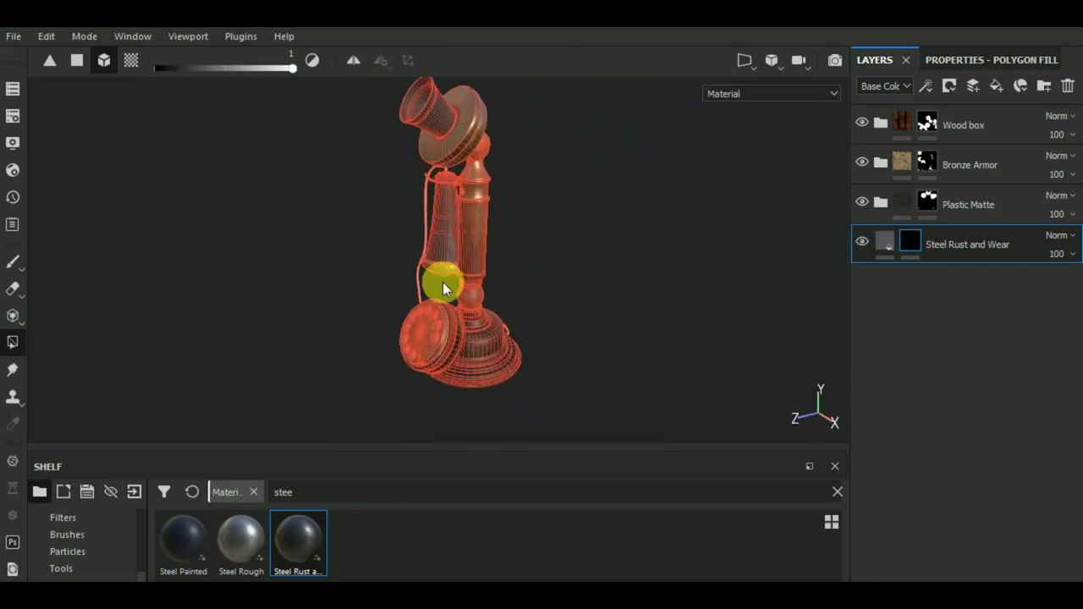
left_click(21, 266)
mouse_move(532, 321)
left_mouse_down("alt")
mouse_move(581, 394)
mouse_move(491, 227)
left_mouse_up("alt")
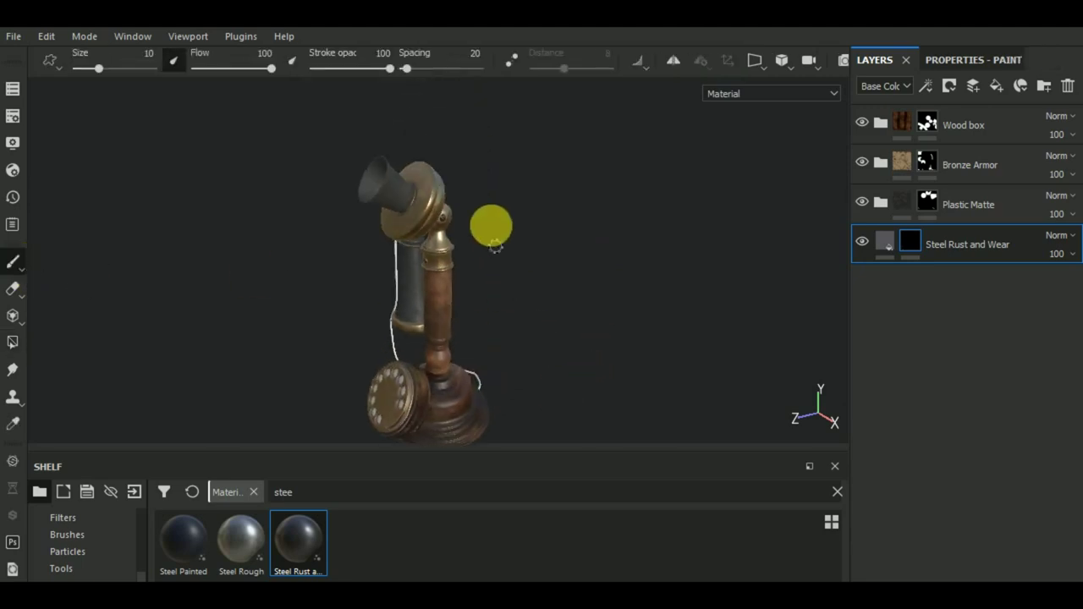
mouse_move(491, 228)
right_mouse_down("alt")
mouse_move(439, 211)
mouse_move(691, 254)
right_mouse_up("alt")
Set Steel Rust and Wear's Metal Color to a lighter neutral 0.617 grey.
left_click(880, 244)
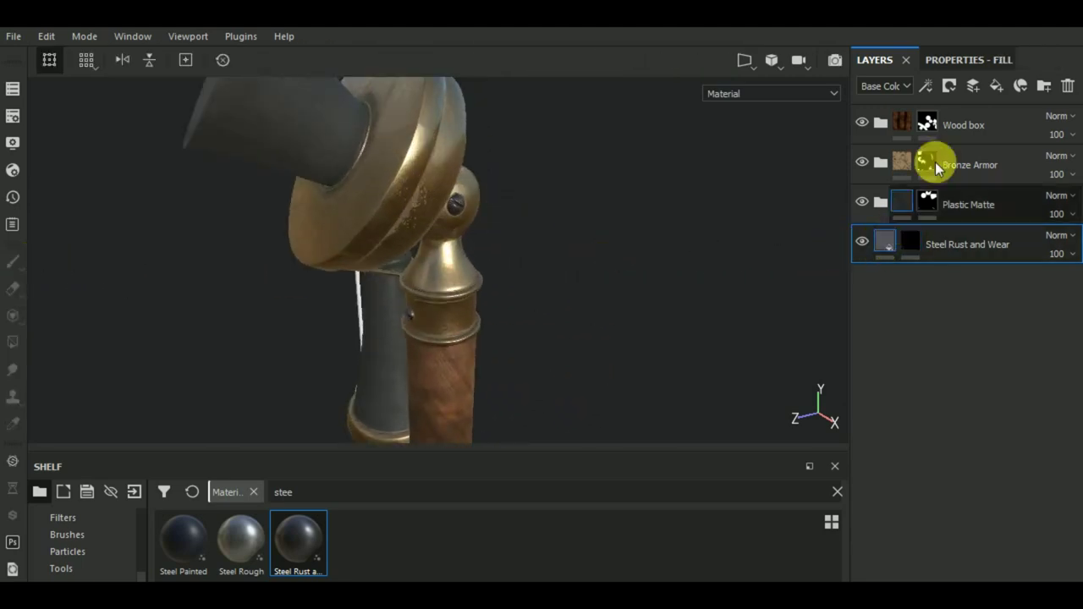
left_click(971, 72)
left_click(986, 534)
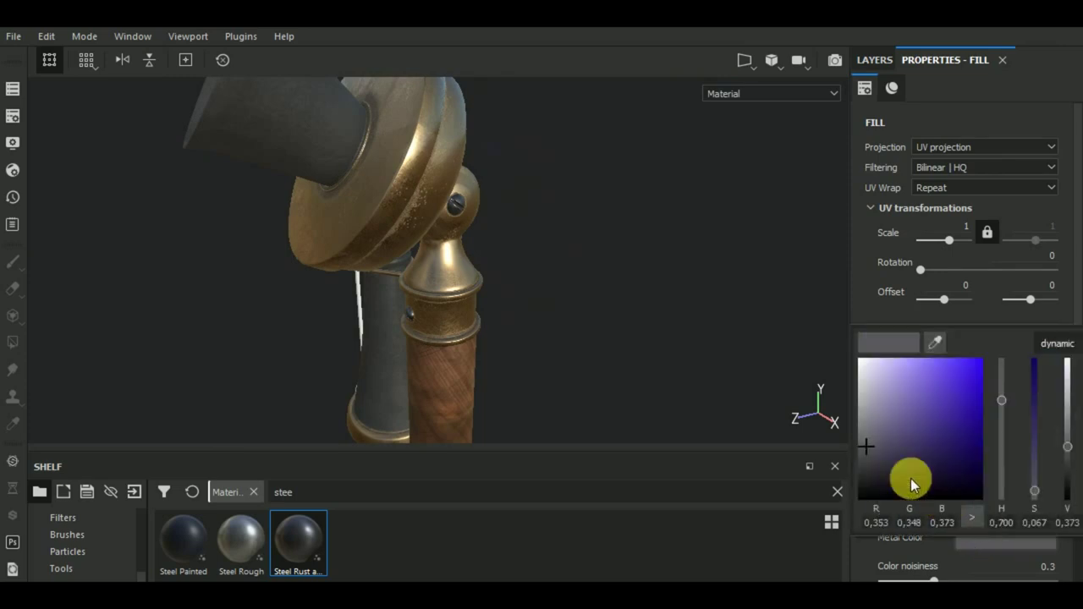
left_click_drag(871, 446, 854, 425)
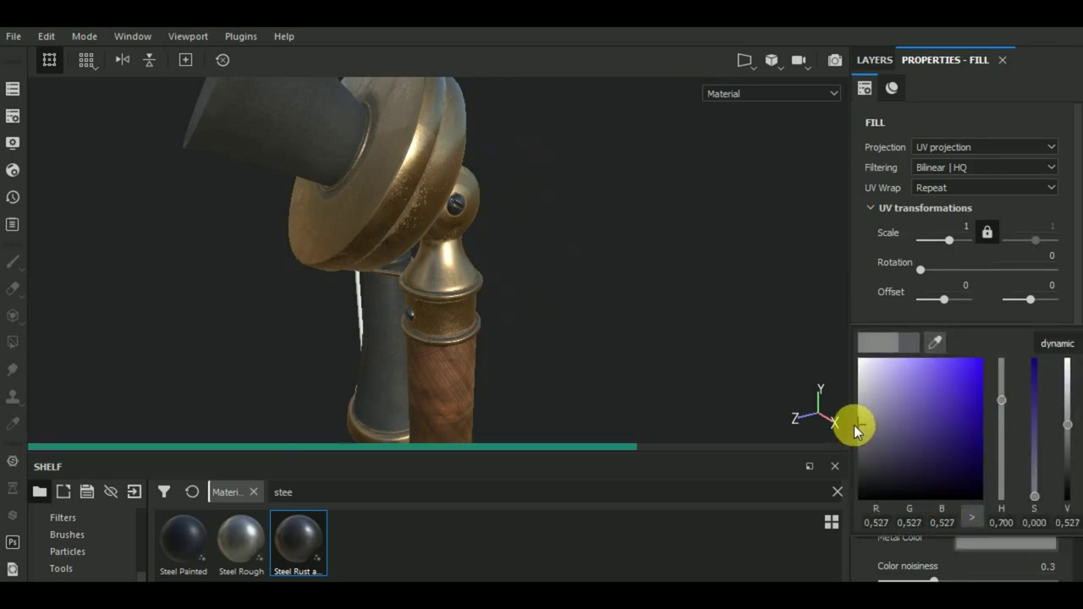
left_click_drag(854, 425, 852, 426)
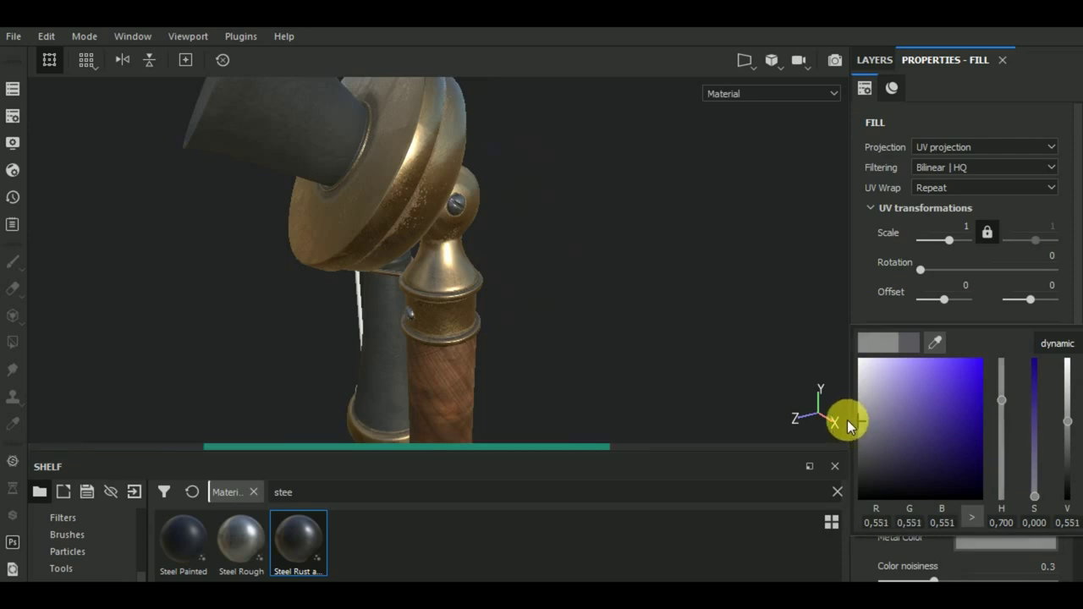
left_click_drag(847, 420, 845, 412)
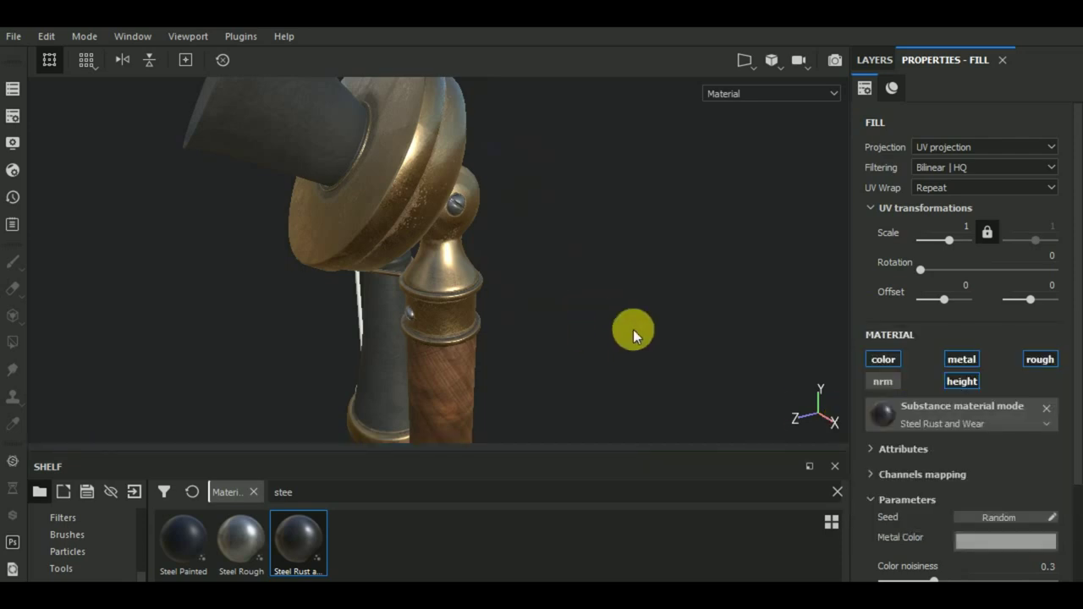
mouse_move(633, 330)
left_mouse_down("alt")
mouse_move(544, 321)
mouse_move(709, 327)
mouse_move(456, 385)
left_mouse_up("alt")
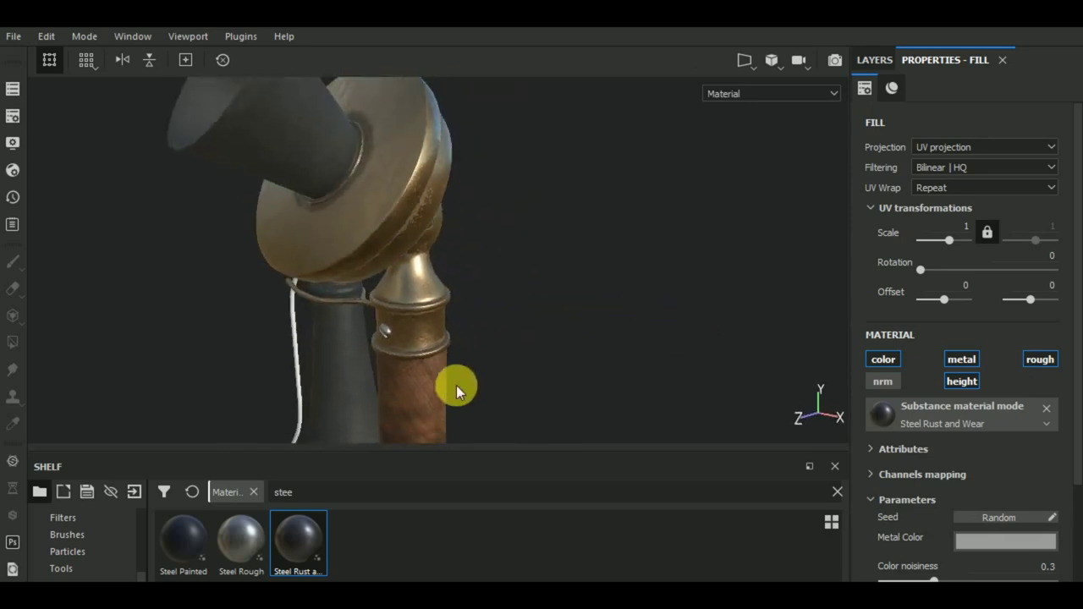
scroll(456, 385, "down", 5)
scroll(503, 333, "down", 2)
middle_click_drag(508, 317, 604, 288, "alt")
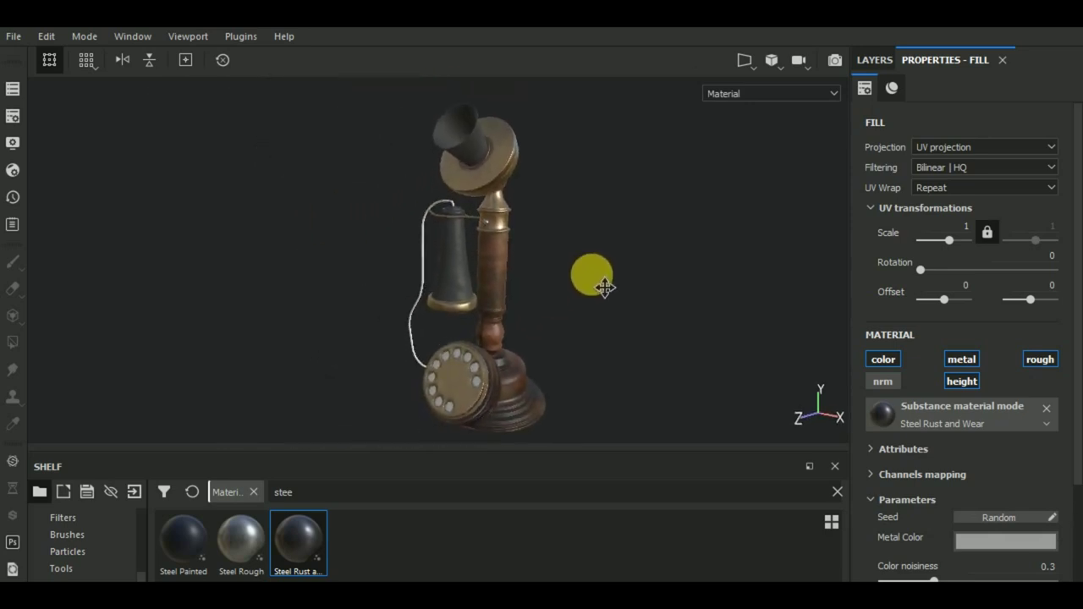
left_click_drag(606, 285, 697, 310, "alt")
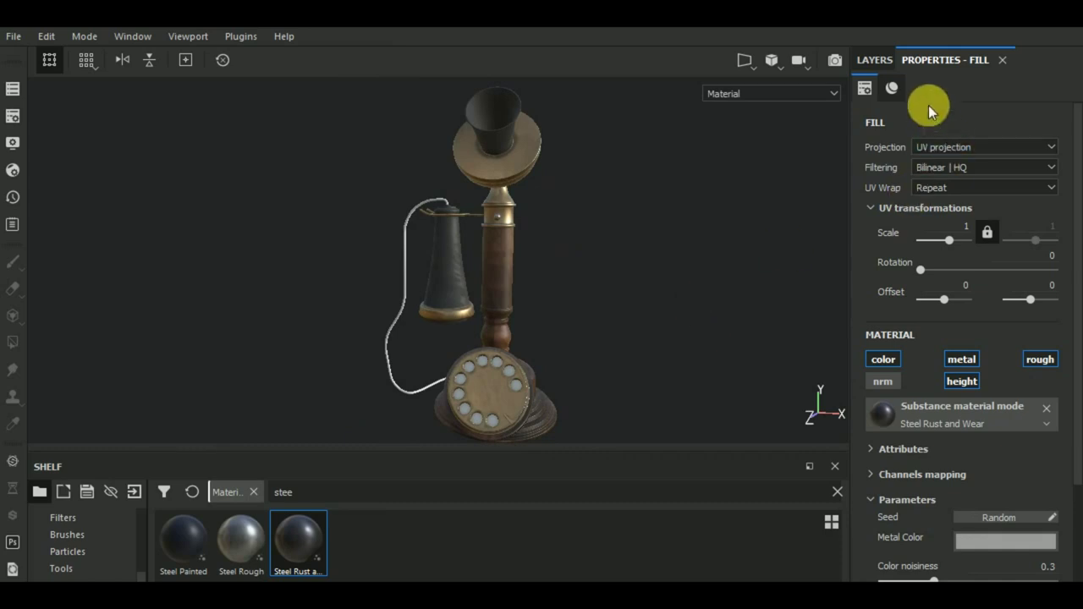
left_click(875, 61)
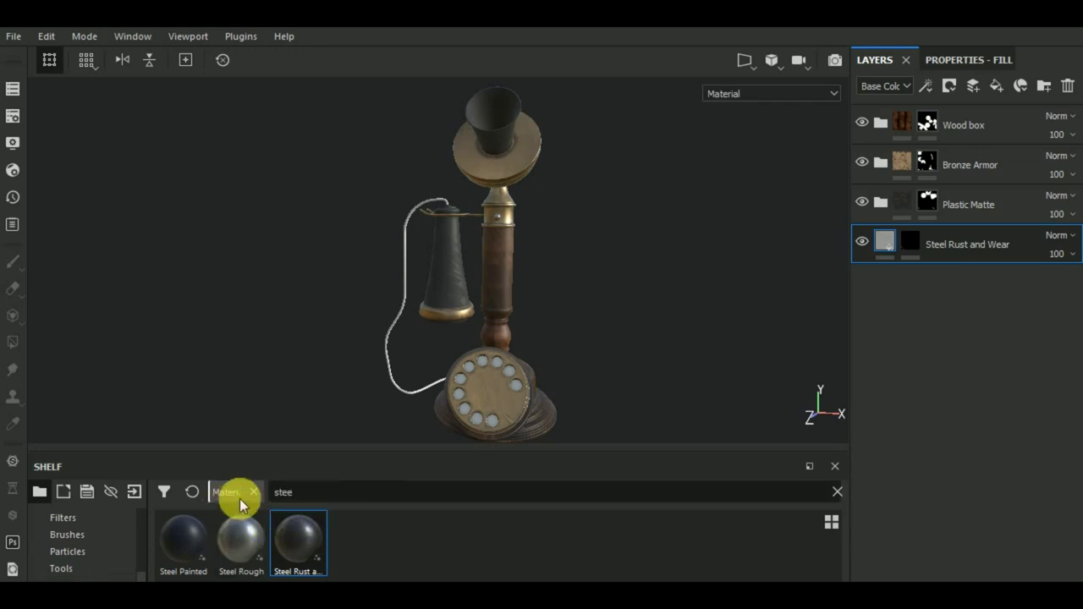
Search the shelf for 'be' and add Belt Leather as a new layer.
left_click_drag(303, 497, 277, 498)
type("be")
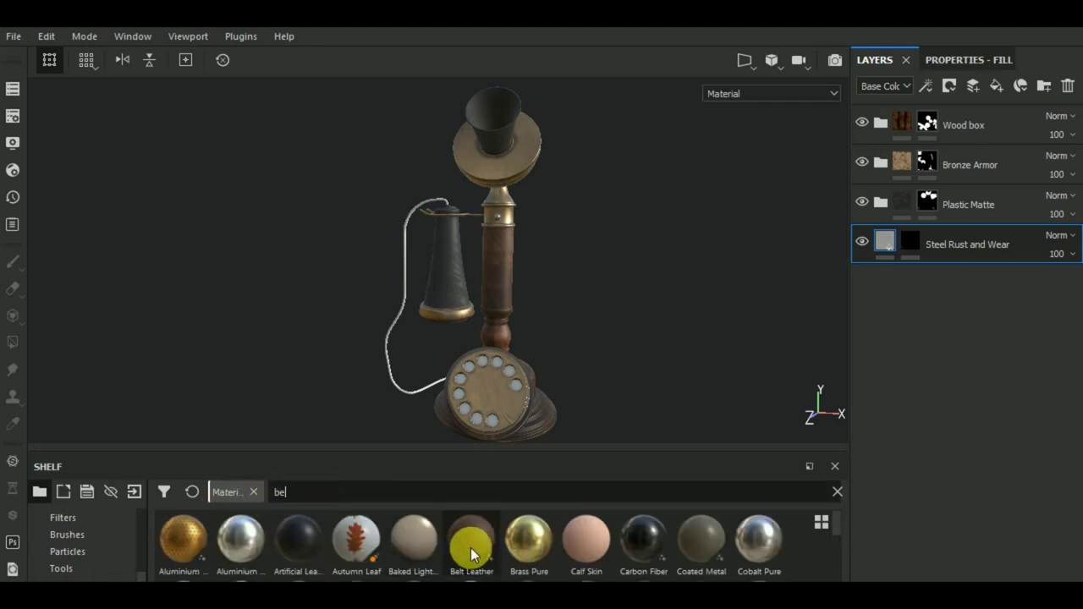
left_click_drag(471, 547, 986, 353)
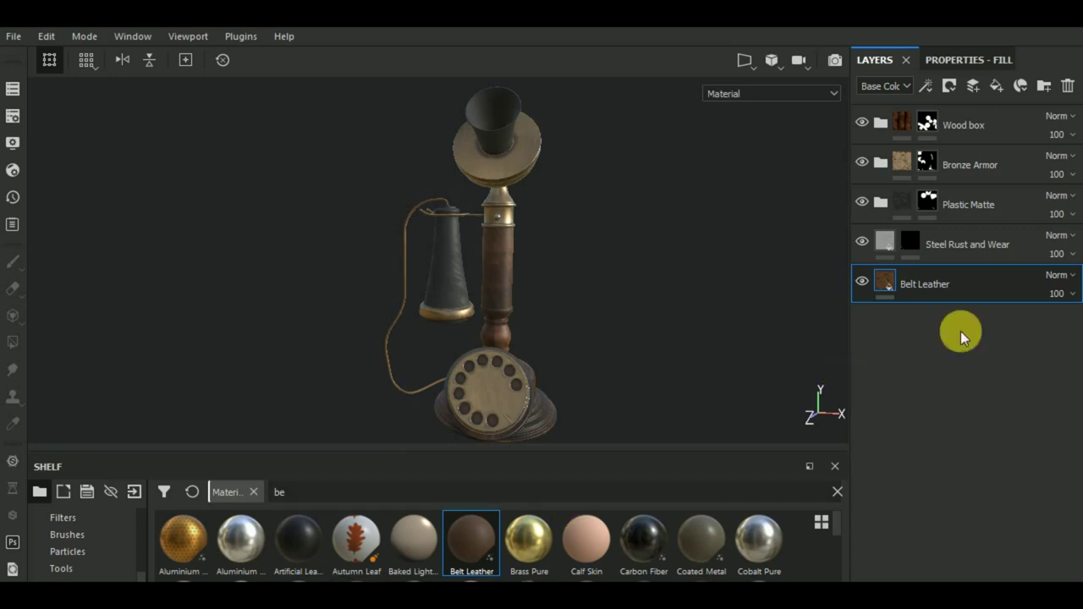
Give Belt Leather a black mask and Polygon Fill only the telephone cord.
left_click(951, 87)
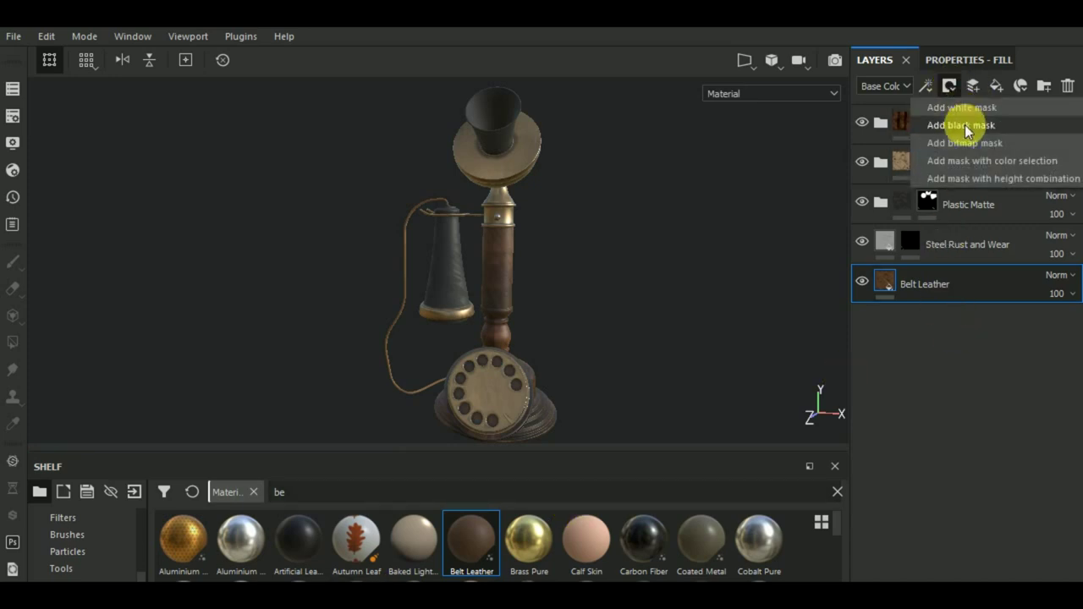
left_click(960, 122)
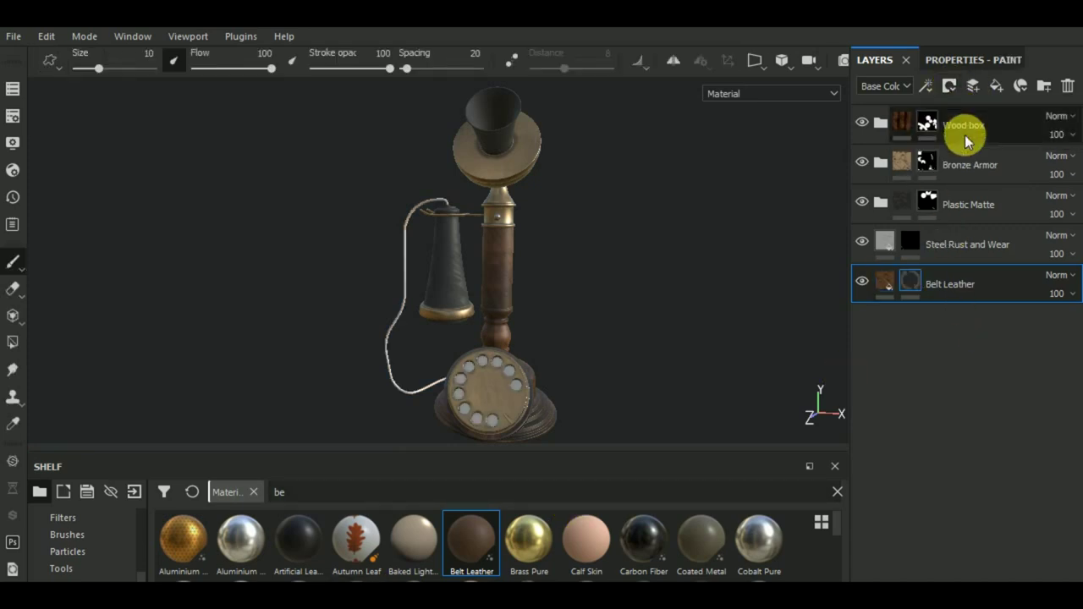
left_click(12, 342)
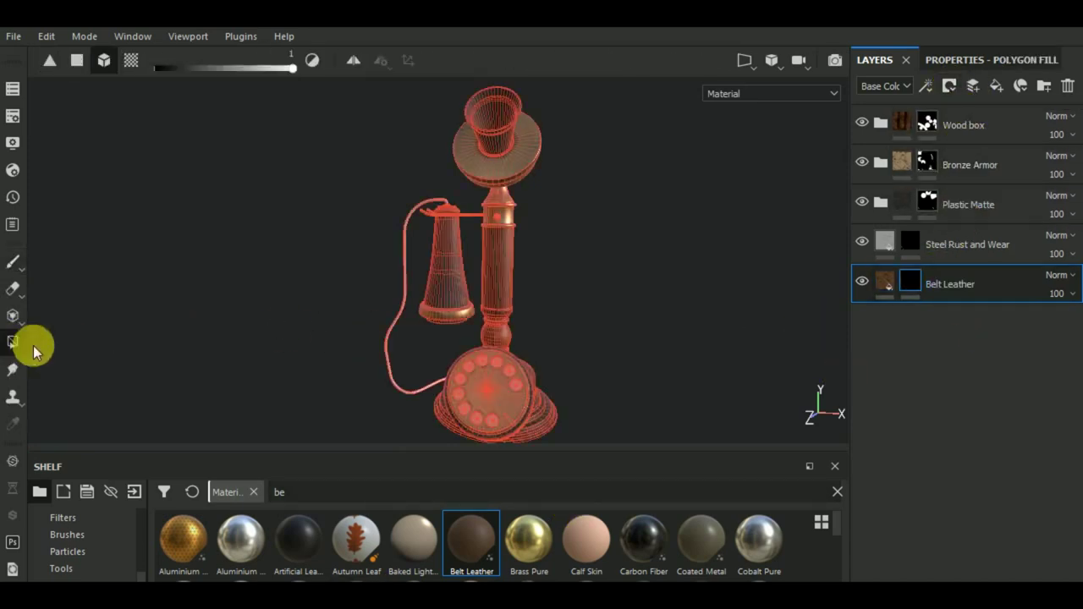
left_click(412, 320)
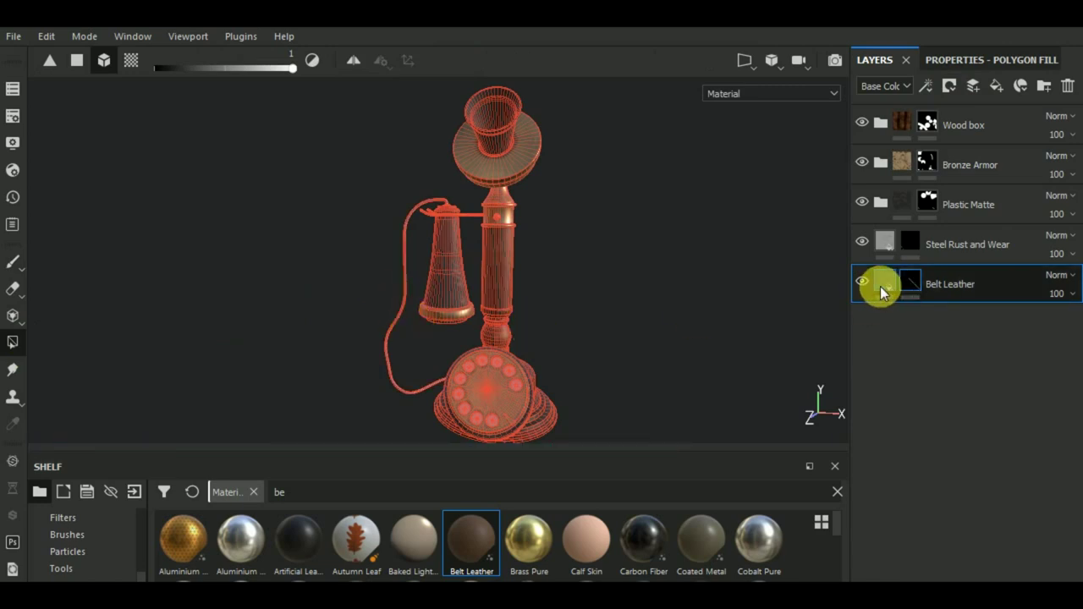
left_click(880, 286)
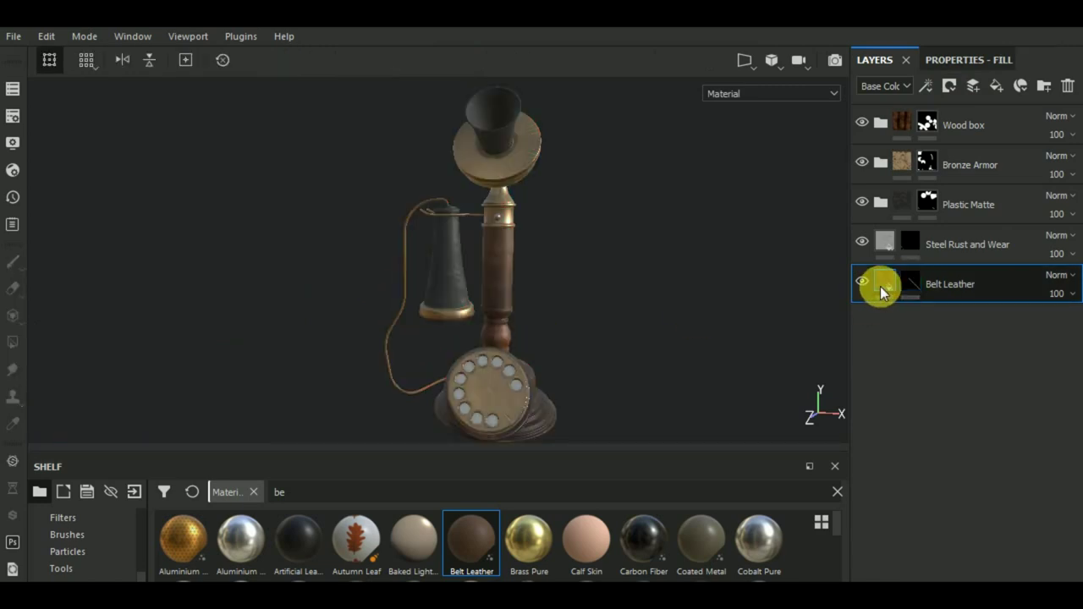
Shift the Belt Leather colour to a greyer, desaturated brown.
left_click(957, 63)
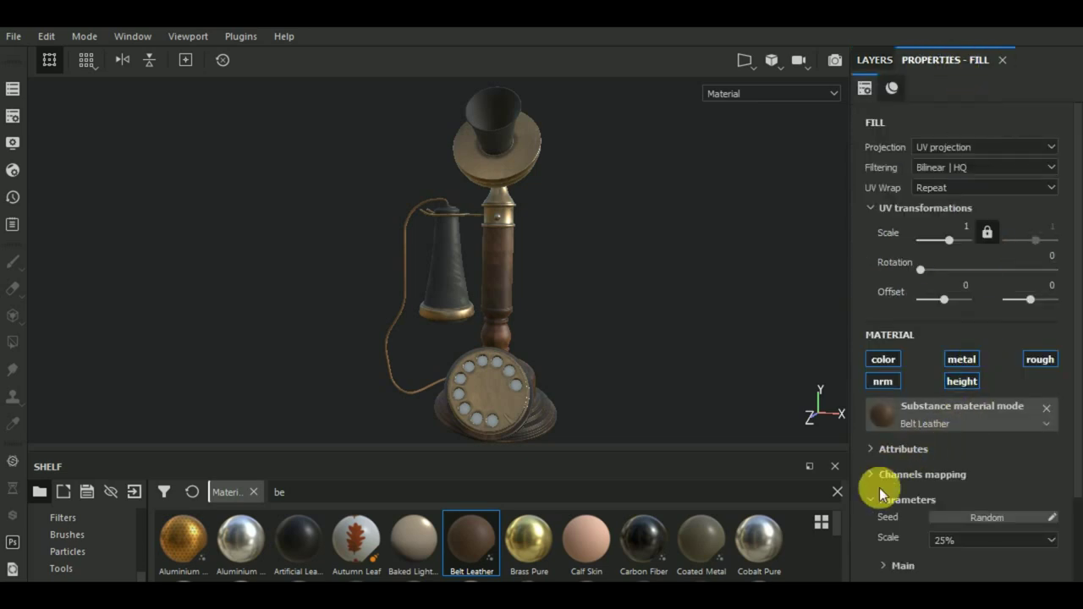
scroll(899, 513, "down", 2)
scroll(898, 512, "down", 3)
left_click(884, 369)
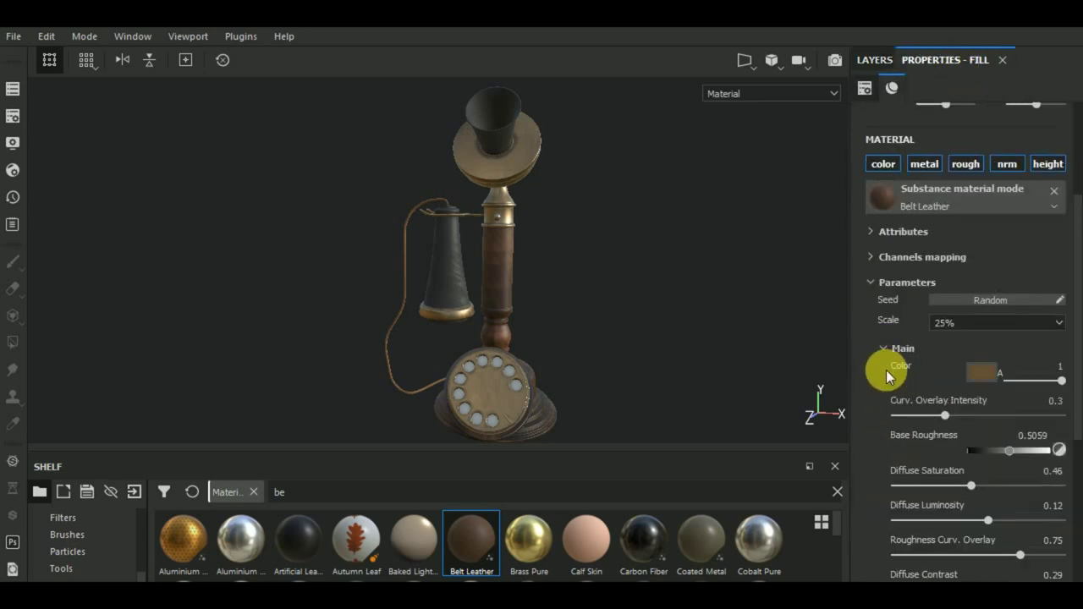
left_click_drag(813, 373, 614, 412, "alt")
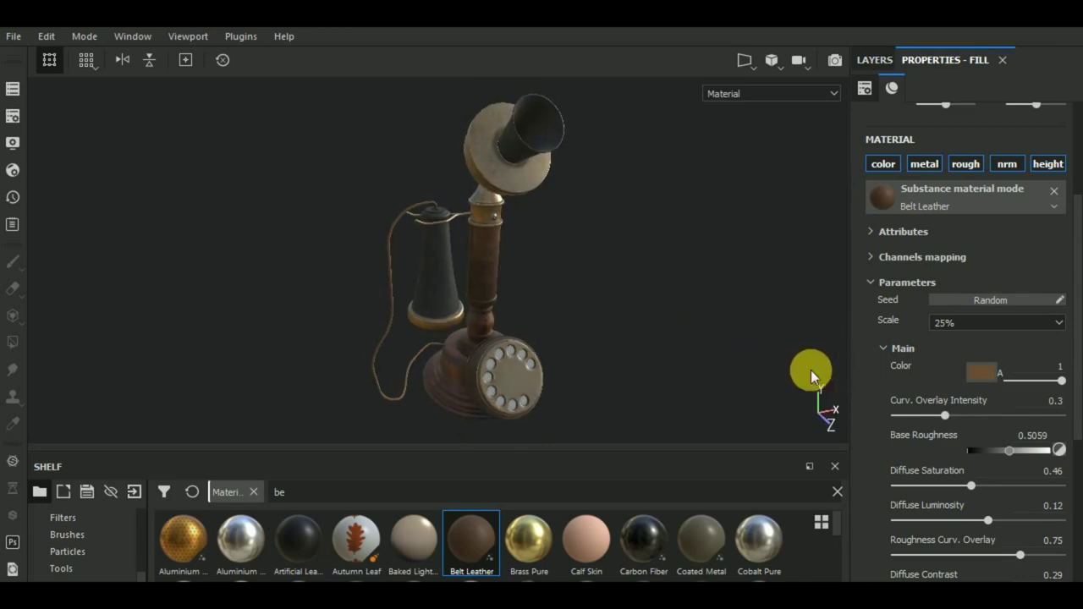
mouse_move(615, 412)
right_mouse_down("shift")
mouse_move(568, 404)
mouse_move(493, 422)
right_mouse_up("shift")
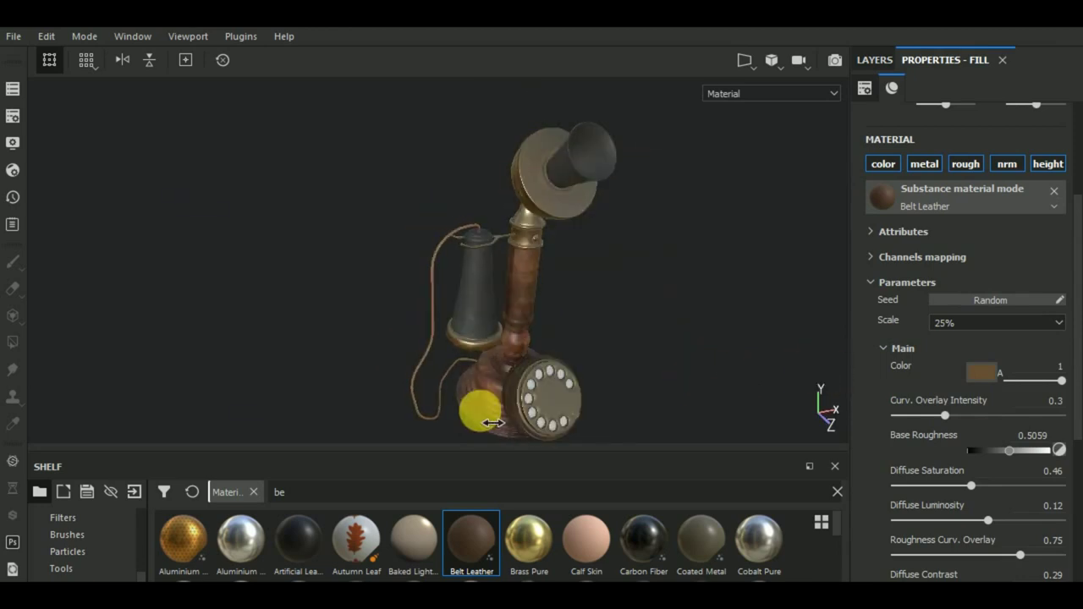
scroll(432, 339, "up", 3)
scroll(431, 336, "up", 3)
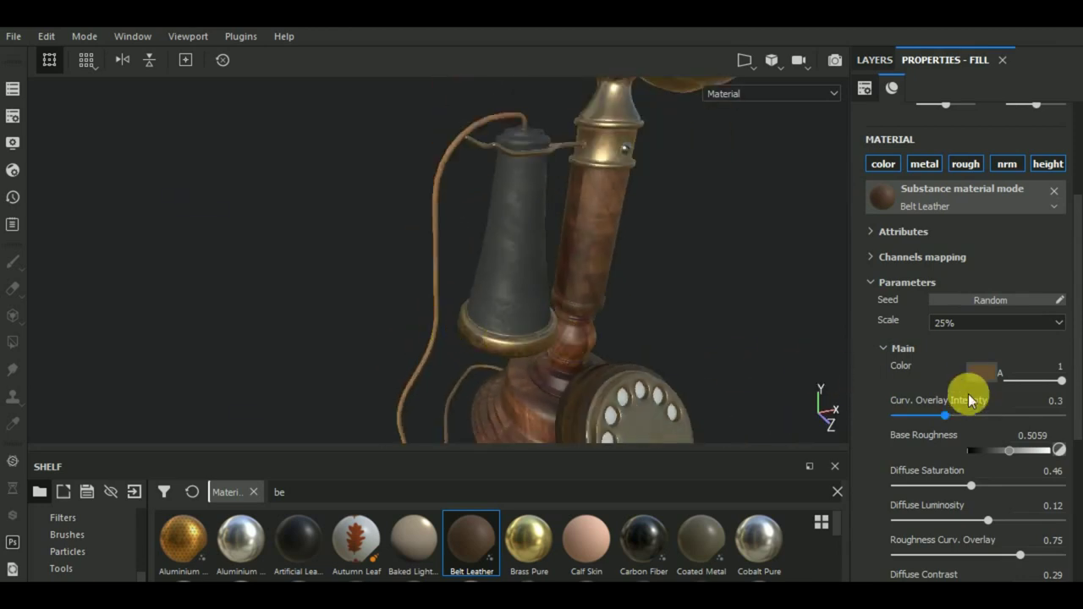
left_click(980, 372)
left_click_drag(917, 487, 868, 496)
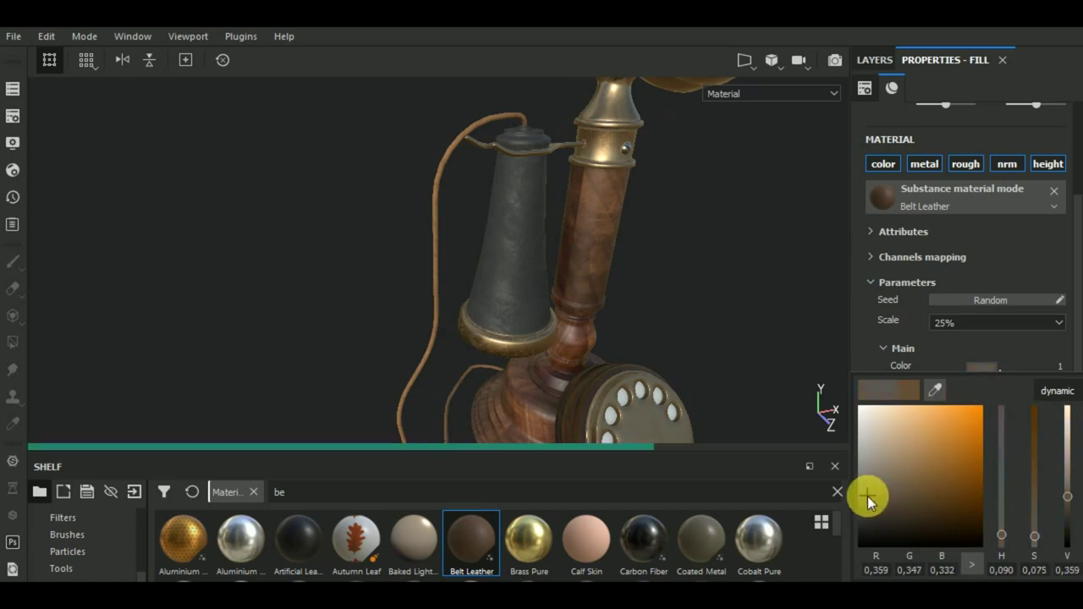
left_click_drag(867, 496, 877, 514)
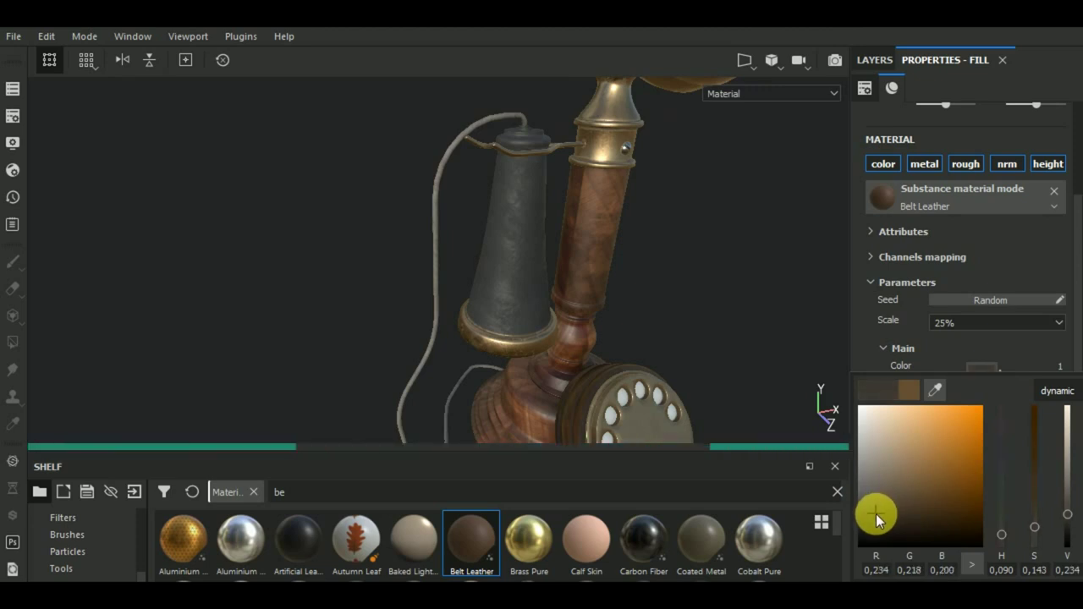
left_click_drag(876, 514, 871, 513)
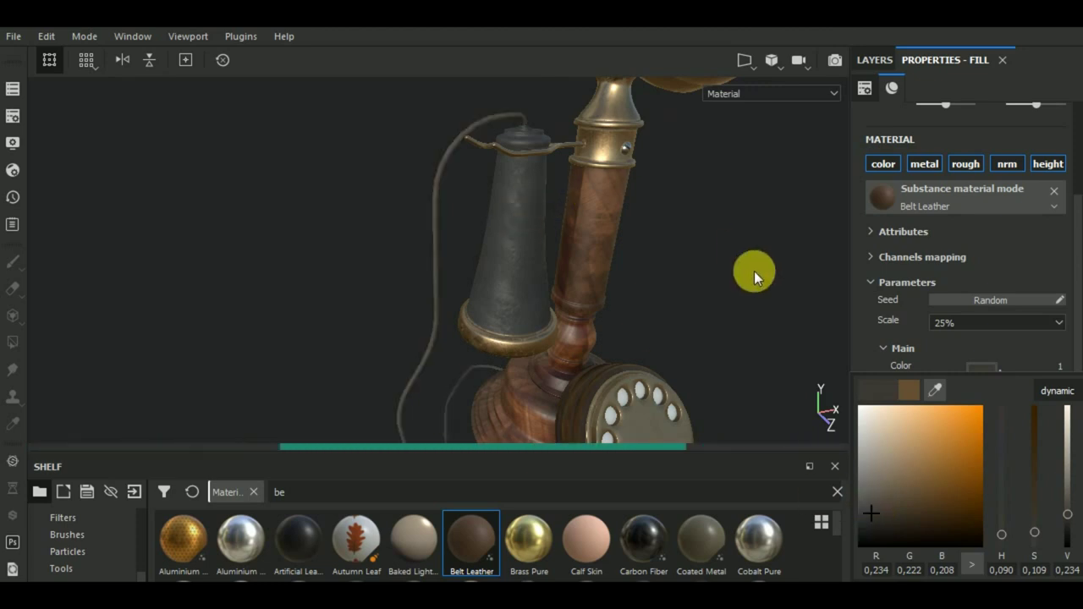
Expand channel mapping, collapse the main leather parameters and view the telephone from new angles.
left_click(992, 257)
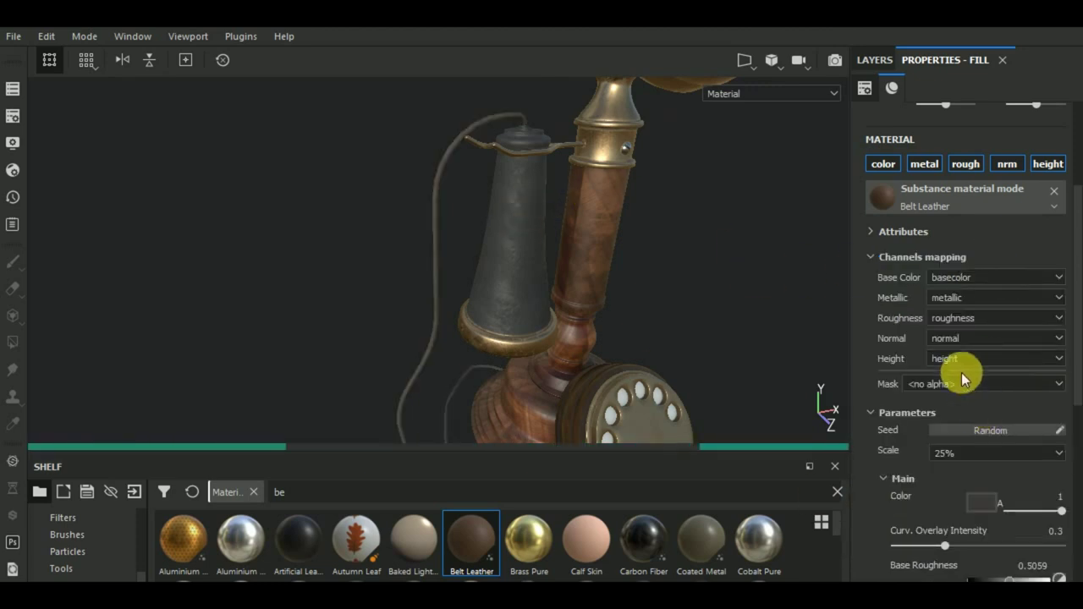
scroll(890, 411, "down", 2)
scroll(903, 477, "down", 2)
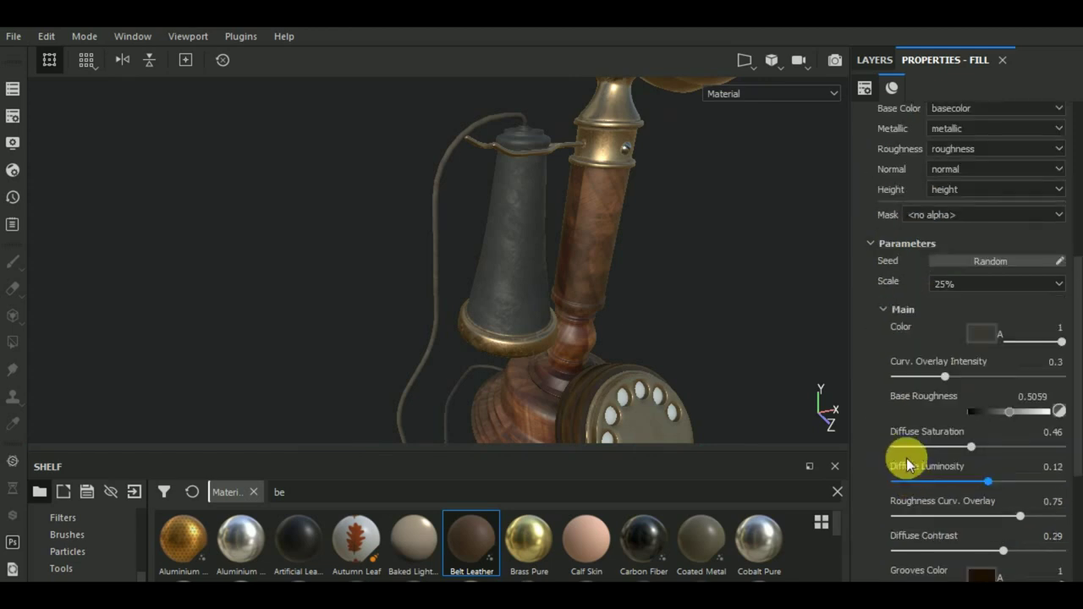
left_click(887, 312)
scroll(505, 309, "down", 3)
scroll(504, 307, "down", 2)
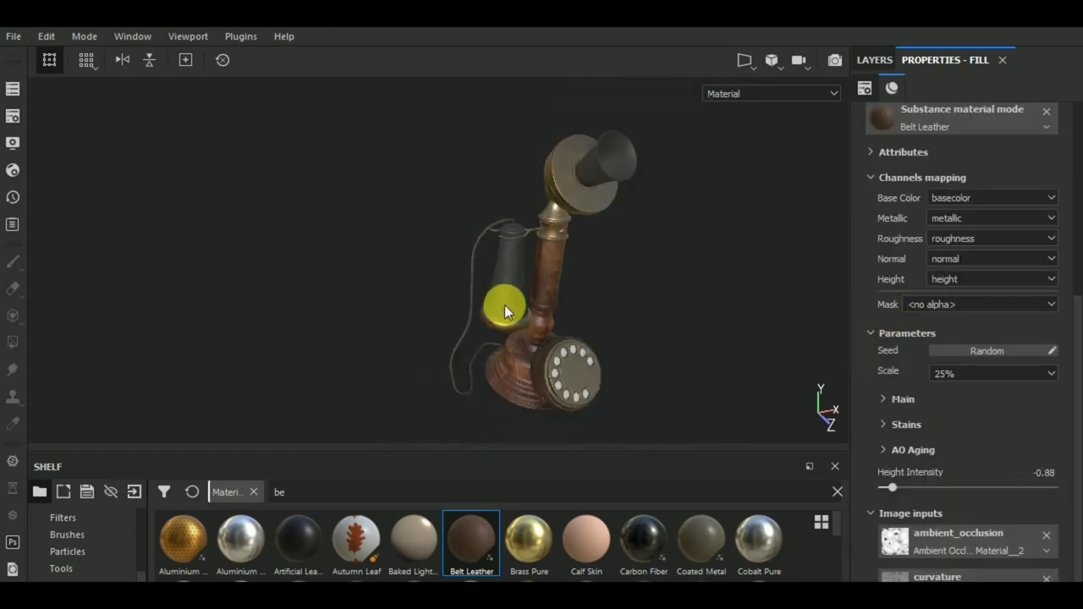
mouse_move(504, 309)
left_mouse_down("alt")
mouse_move(705, 341)
mouse_move(648, 362)
mouse_move(498, 370)
mouse_move(414, 347)
mouse_move(429, 316)
mouse_move(482, 324)
mouse_move(358, 335)
mouse_move(595, 337)
mouse_move(570, 333)
mouse_move(582, 305)
left_mouse_up("alt")
scroll(452, 264, "up", 3)
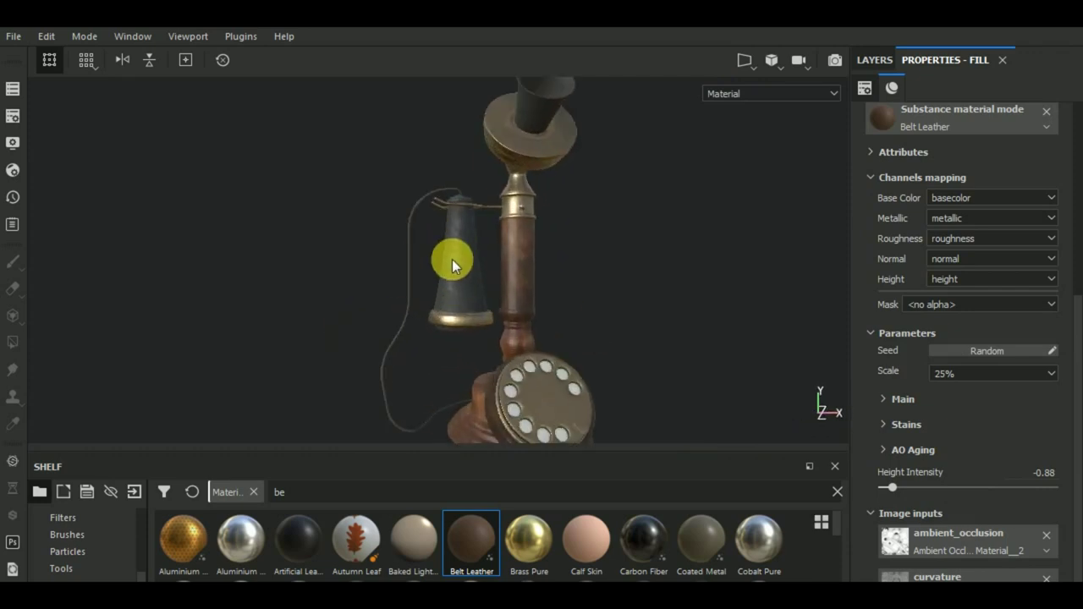
scroll(453, 260, "down", 5)
mouse_move(641, 337)
left_mouse_down("alt")
mouse_move(536, 363)
mouse_move(549, 359)
mouse_move(581, 268)
mouse_move(611, 359)
left_mouse_up("alt")
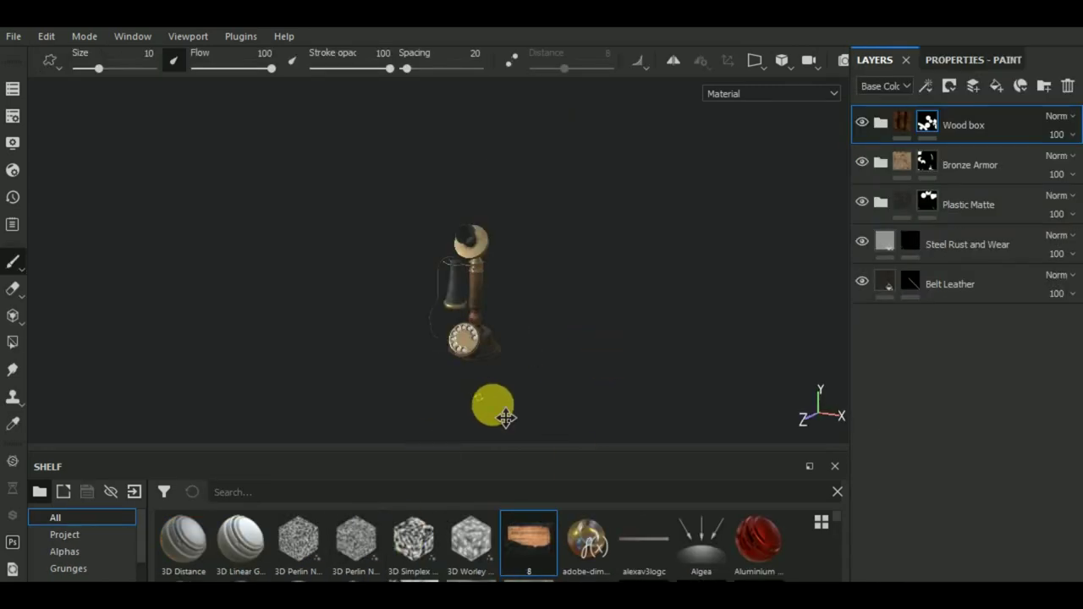
left_click_drag(496, 406, 328, 470, "alt")
Switch the shelf category back to All resources.
left_click(96, 541)
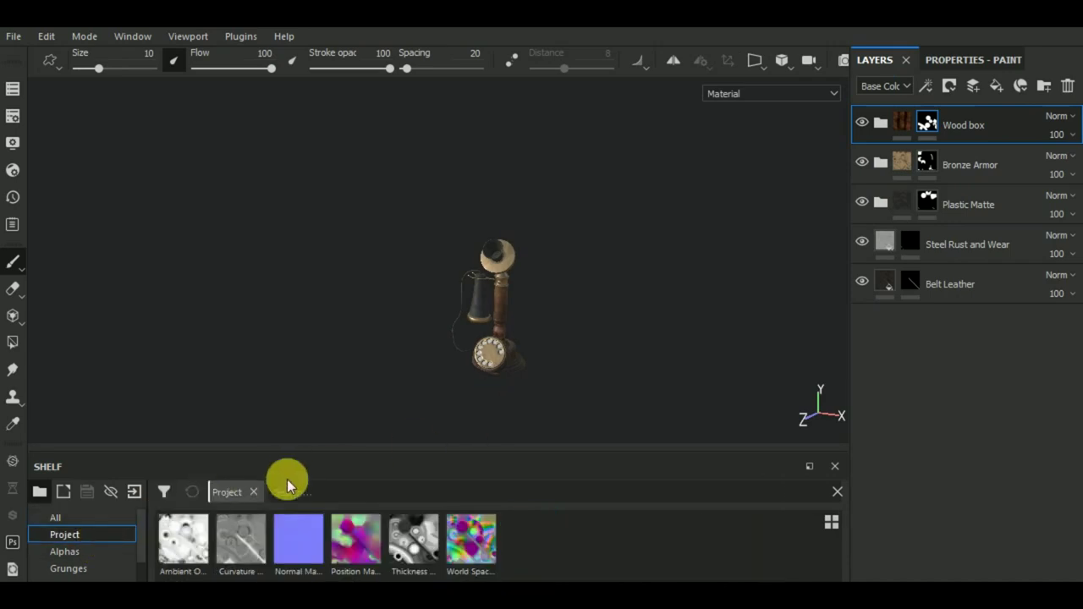
left_click(95, 518)
left_click_drag(441, 437, 581, 358, "alt")
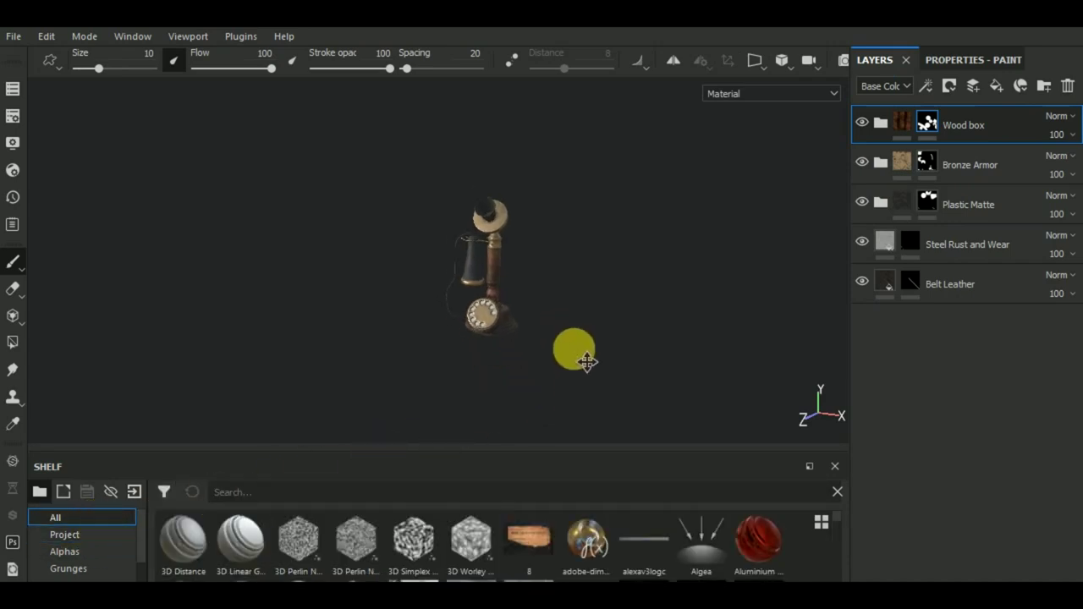
Switch the environment map to Studio 02 and raise Environment Exposure to 0.79.
left_click(13, 144)
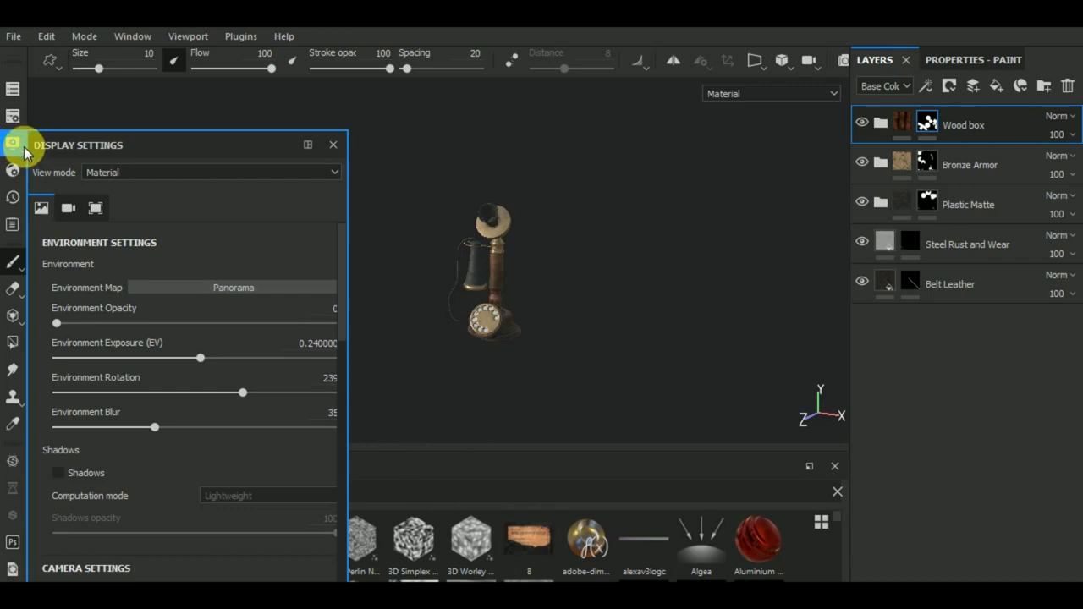
left_click(246, 292)
scroll(367, 430, "down", 3)
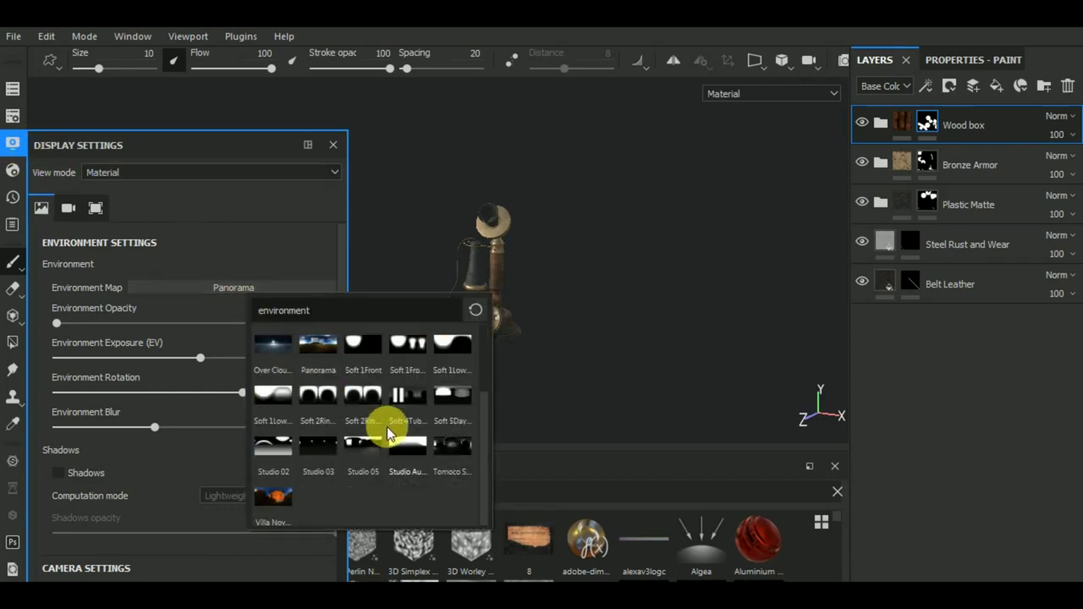
left_click(261, 448)
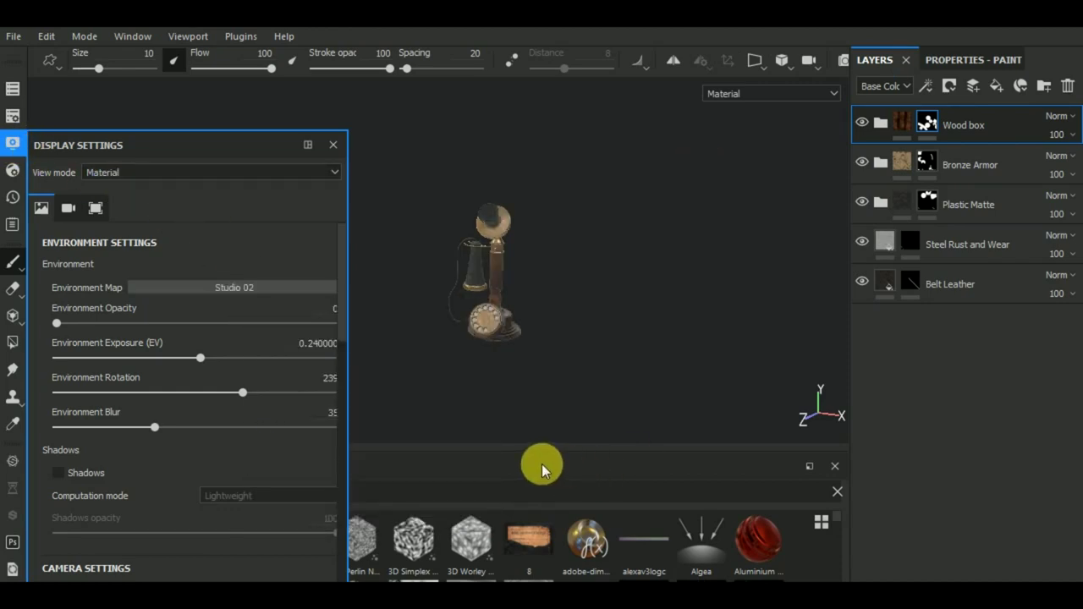
mouse_move(567, 380)
left_mouse_down("alt")
mouse_move(563, 273)
mouse_move(568, 375)
left_mouse_up("alt")
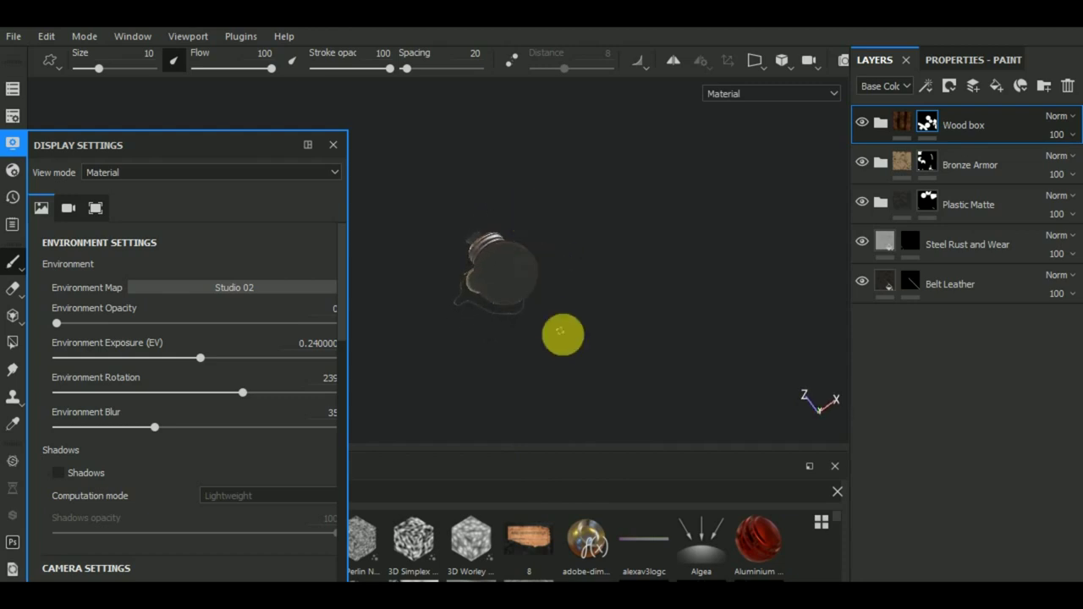
left_click_drag(209, 359, 213, 358)
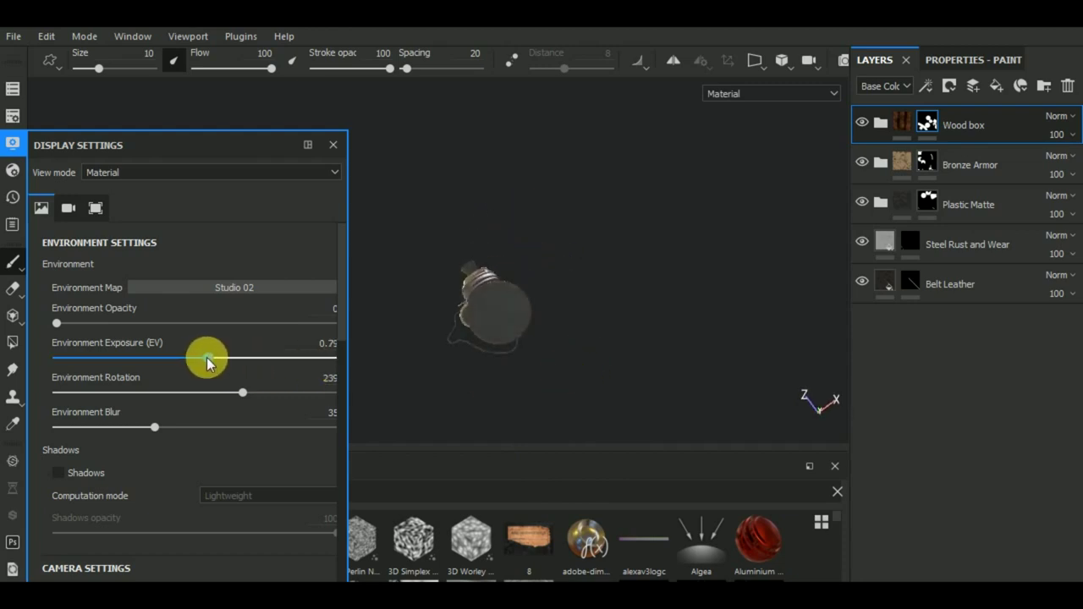
right_click_drag(466, 314, 687, 346, "alt")
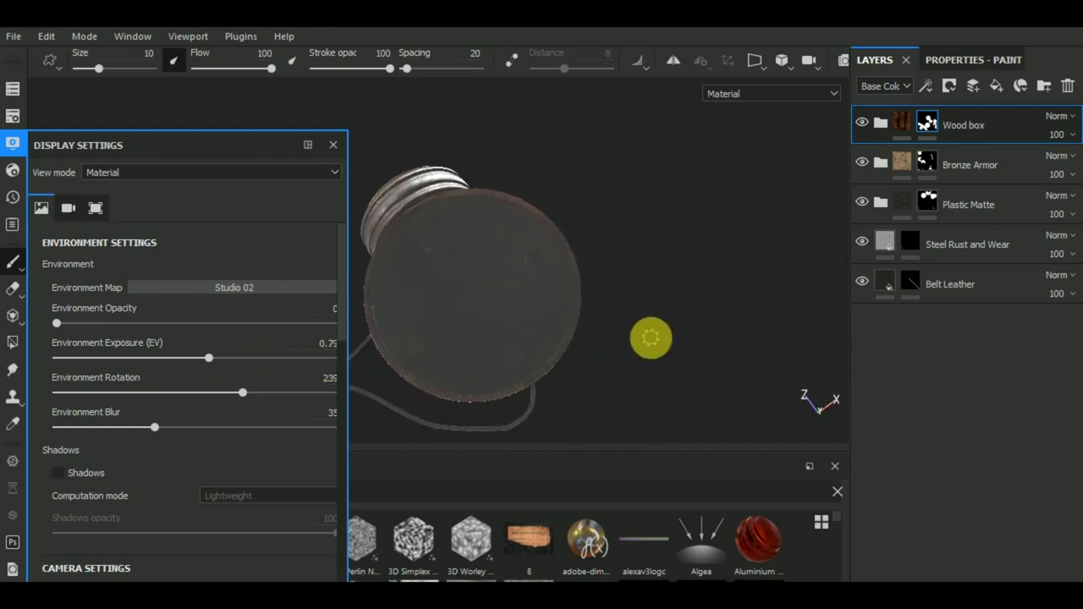
left_click_drag(686, 346, 576, 359, "alt")
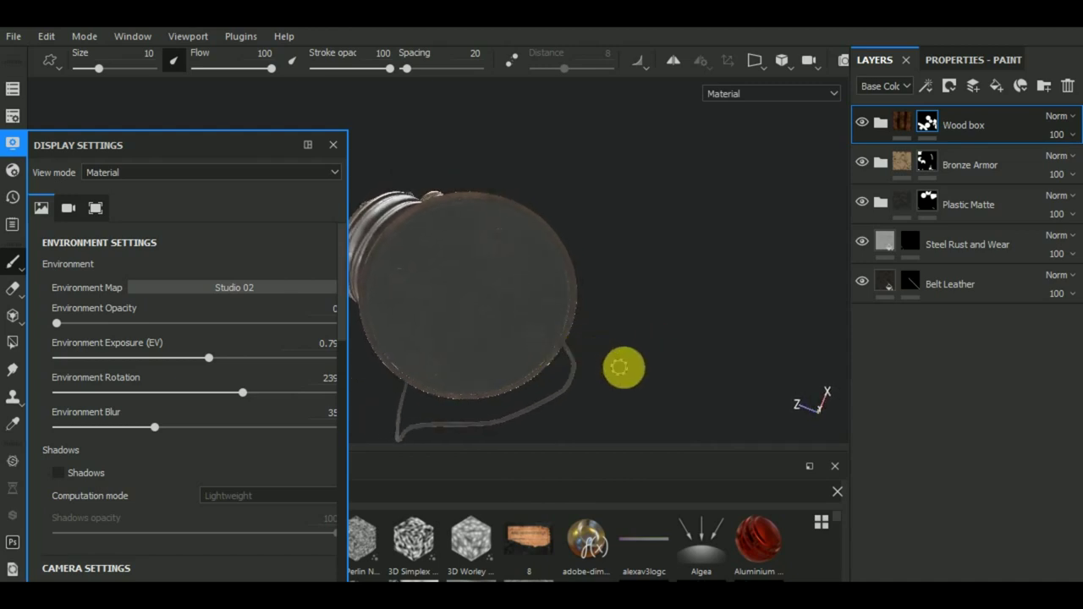
mouse_move(624, 367)
middle_mouse_down("alt")
mouse_move(708, 316)
mouse_move(711, 337)
middle_mouse_up("alt")
mouse_move(711, 337)
left_mouse_down("alt")
mouse_move(677, 363)
mouse_move(406, 345)
mouse_move(648, 334)
mouse_move(726, 299)
mouse_move(730, 310)
left_mouse_up("alt")
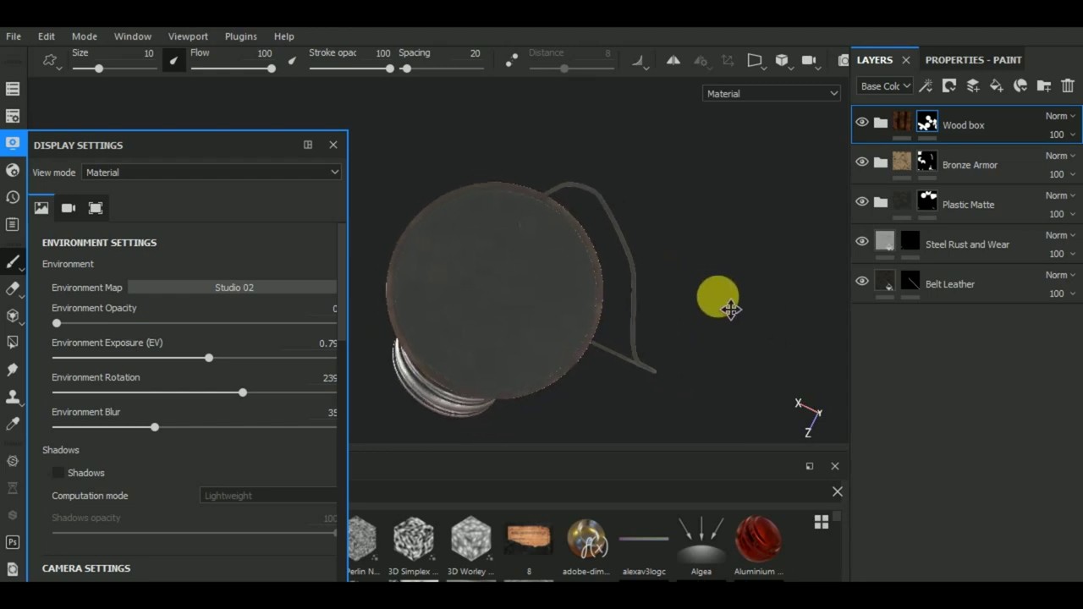
left_click(13, 144)
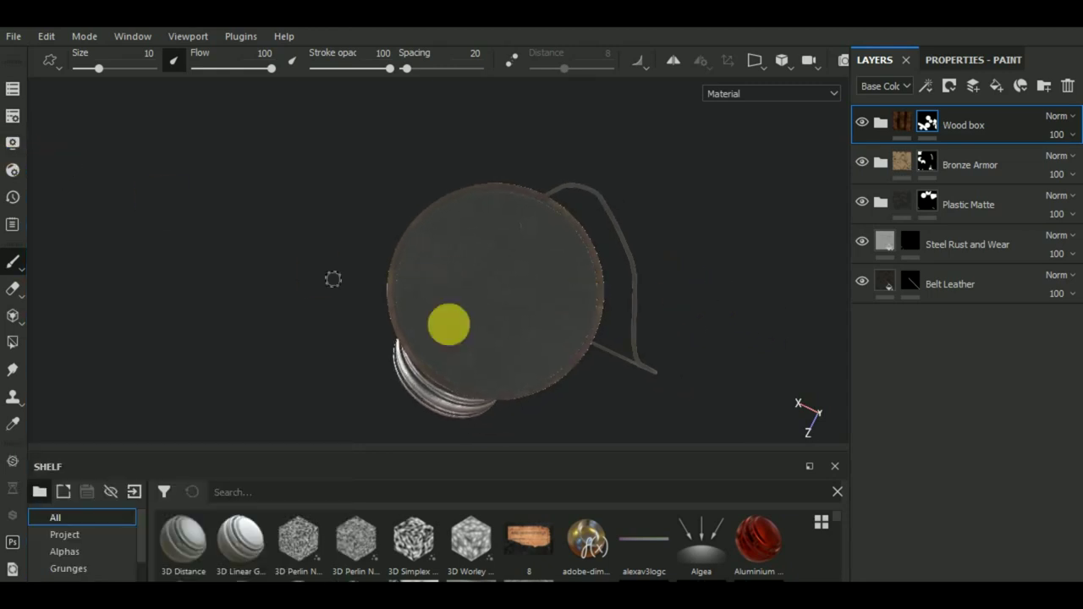
Add a new layer and load label texture 8 as the Projection tool's Base Color.
left_click(975, 84)
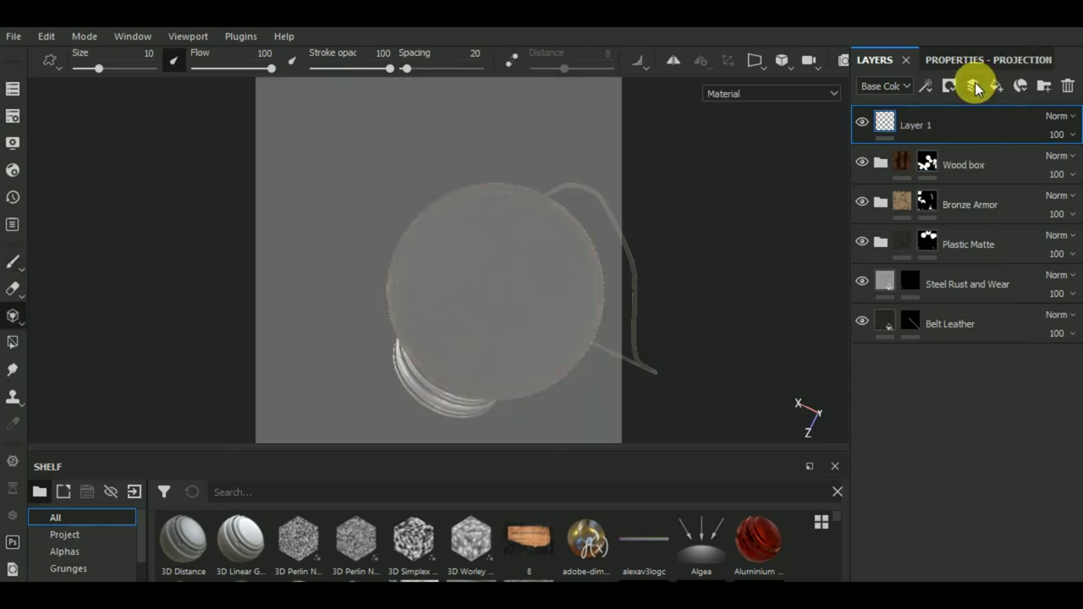
left_click(968, 60)
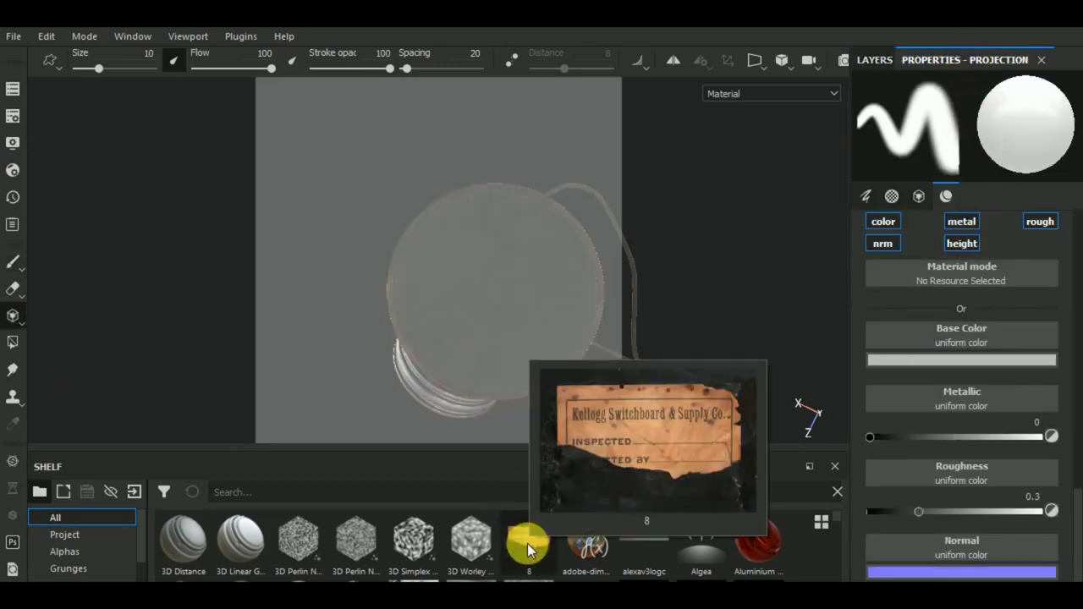
left_click_drag(528, 543, 1008, 381)
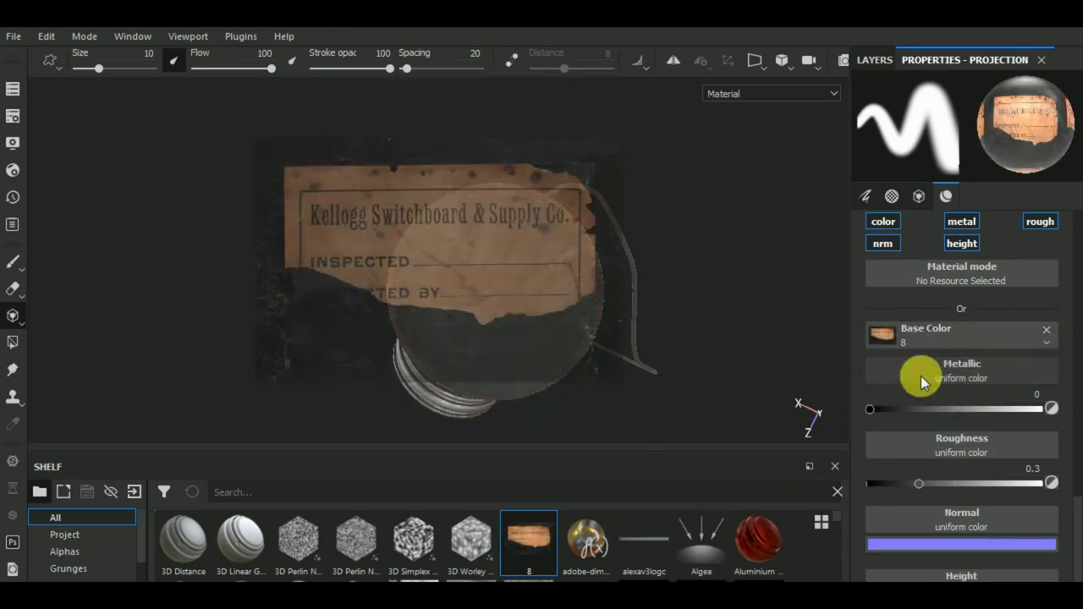
mouse_move(725, 362)
left_mouse_down("alt")
mouse_move(672, 351)
mouse_move(752, 322)
mouse_move(737, 320)
left_mouse_up("alt")
scroll(673, 351, "up", 2)
scroll(737, 322, "up", 2)
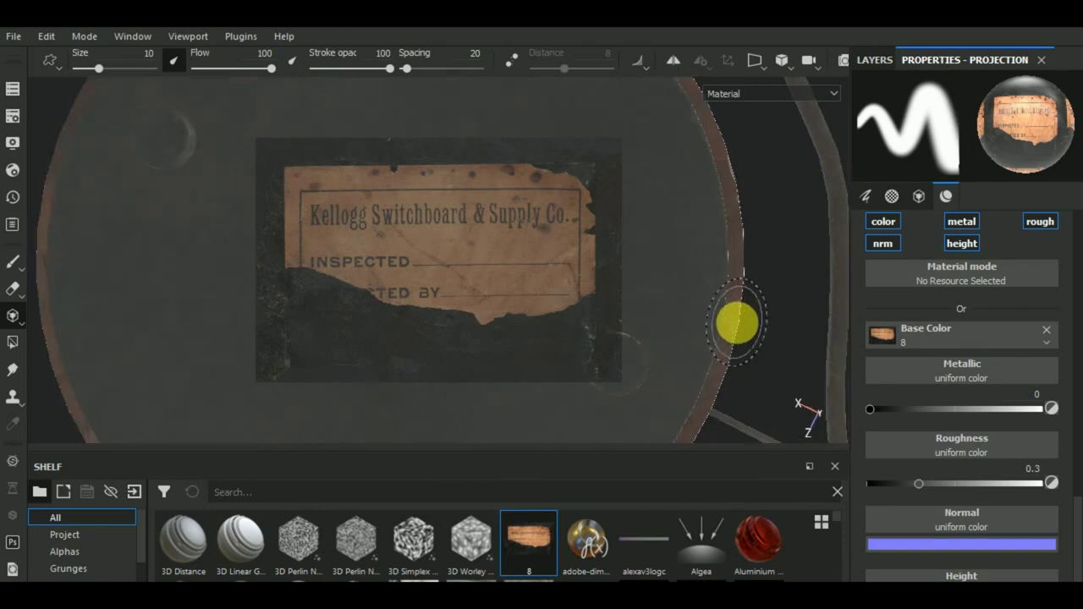
Set the projection angle to 22 and paint the Kellogg label onto the round base.
middle_click_drag(702, 341, 755, 373)
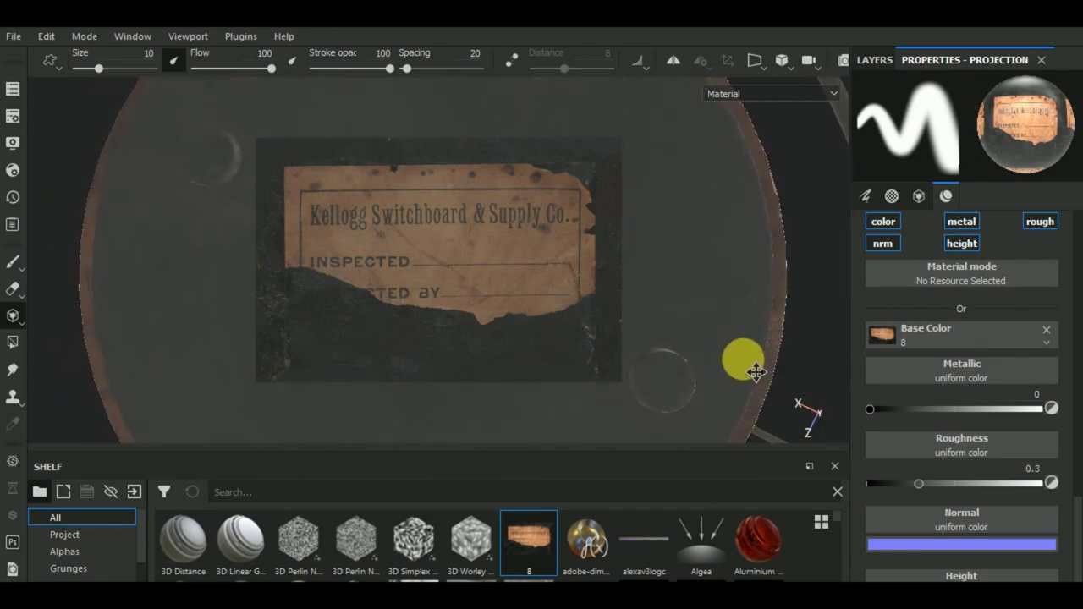
scroll(1016, 336, "up", 2)
scroll(1016, 330, "up", 2)
scroll(1016, 331, "up", 2)
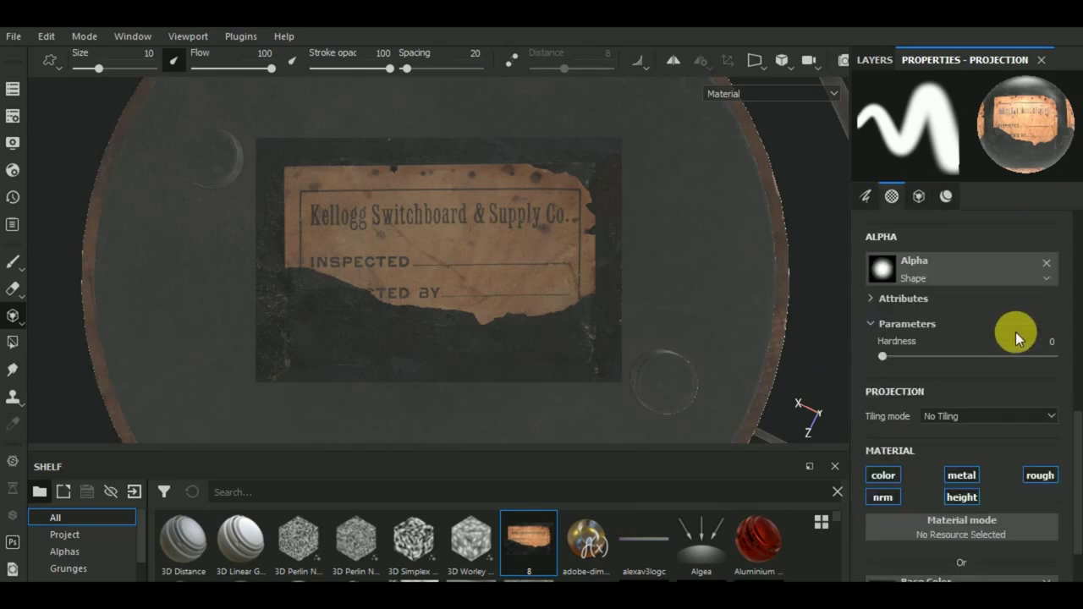
scroll(1016, 334, "up", 2)
scroll(1014, 340, "up", 2)
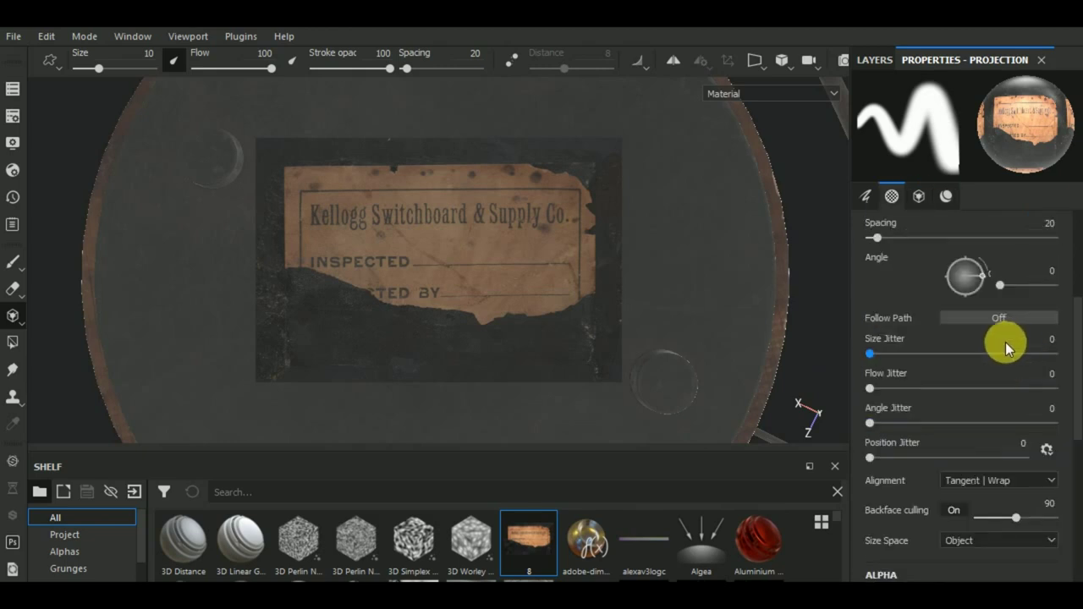
left_click(1015, 288)
left_click(1003, 288)
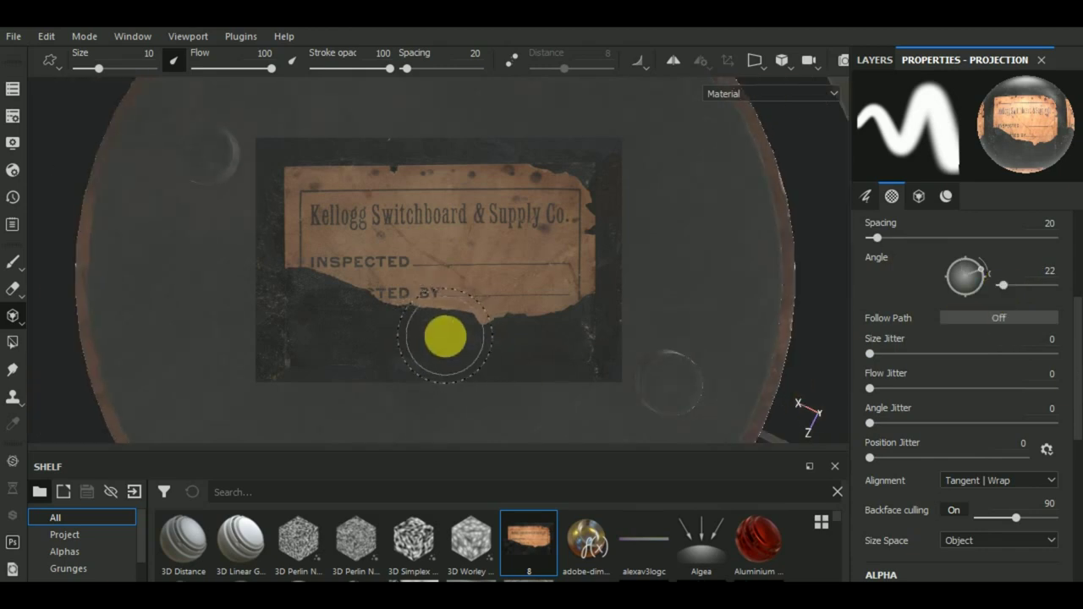
scroll(445, 336, "up", 2)
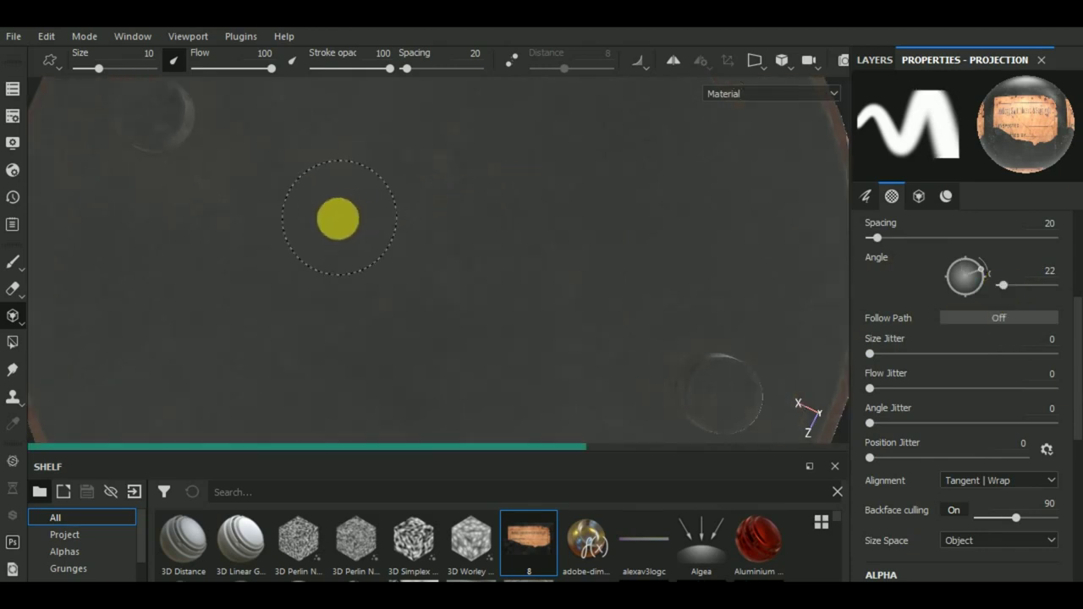
mouse_move(337, 219)
left_mouse_down()
mouse_move(484, 297)
mouse_move(374, 177)
mouse_move(296, 162)
mouse_move(271, 210)
mouse_move(348, 394)
mouse_move(566, 355)
mouse_move(611, 286)
mouse_move(574, 162)
mouse_move(602, 157)
mouse_move(223, 172)
mouse_move(266, 351)
mouse_move(368, 261)
mouse_move(574, 205)
mouse_move(300, 336)
mouse_move(549, 344)
mouse_move(607, 254)
mouse_move(619, 312)
mouse_move(553, 394)
mouse_move(229, 378)
mouse_move(288, 223)
mouse_move(474, 162)
mouse_move(600, 177)
mouse_move(43, 275)
left_mouse_up()
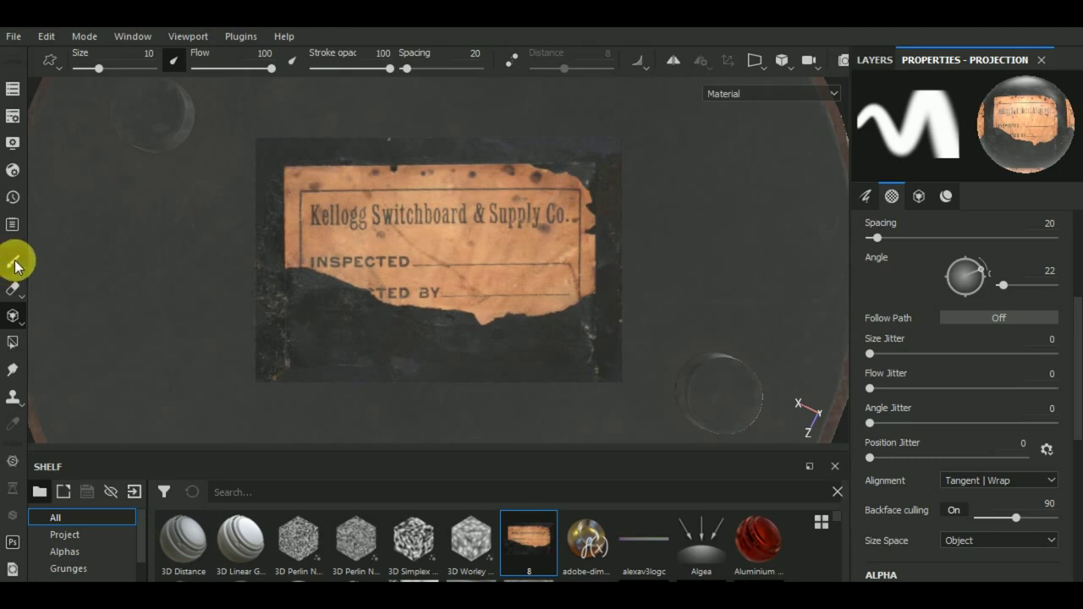
left_click(15, 265)
mouse_move(218, 278)
right_mouse_down("alt")
mouse_move(242, 254)
mouse_move(362, 242)
mouse_move(539, 184)
right_mouse_up("alt")
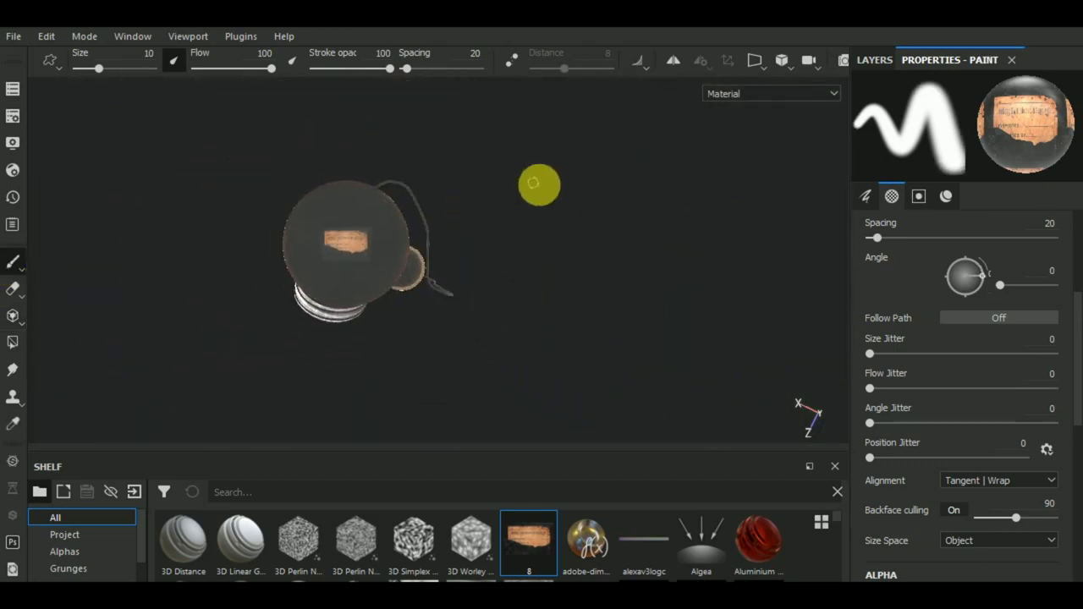
Rename Layer 1 holding the projected label to 'brand sticker'.
mouse_move(533, 182)
left_mouse_down("alt")
mouse_move(610, 368)
mouse_move(672, 375)
mouse_move(344, 331)
mouse_move(200, 368)
mouse_move(580, 244)
mouse_move(601, 300)
mouse_move(605, 353)
mouse_move(532, 350)
mouse_move(542, 305)
mouse_move(576, 377)
mouse_move(740, 381)
mouse_move(617, 351)
mouse_move(597, 310)
left_mouse_up("alt")
left_click(877, 59)
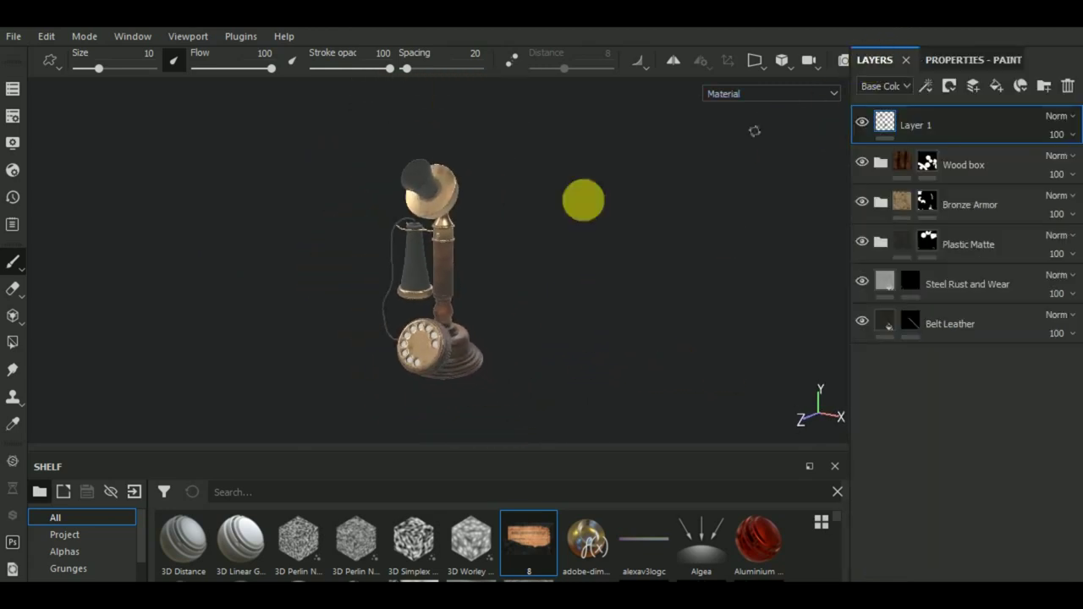
double_click(921, 126)
type("brand sticker")
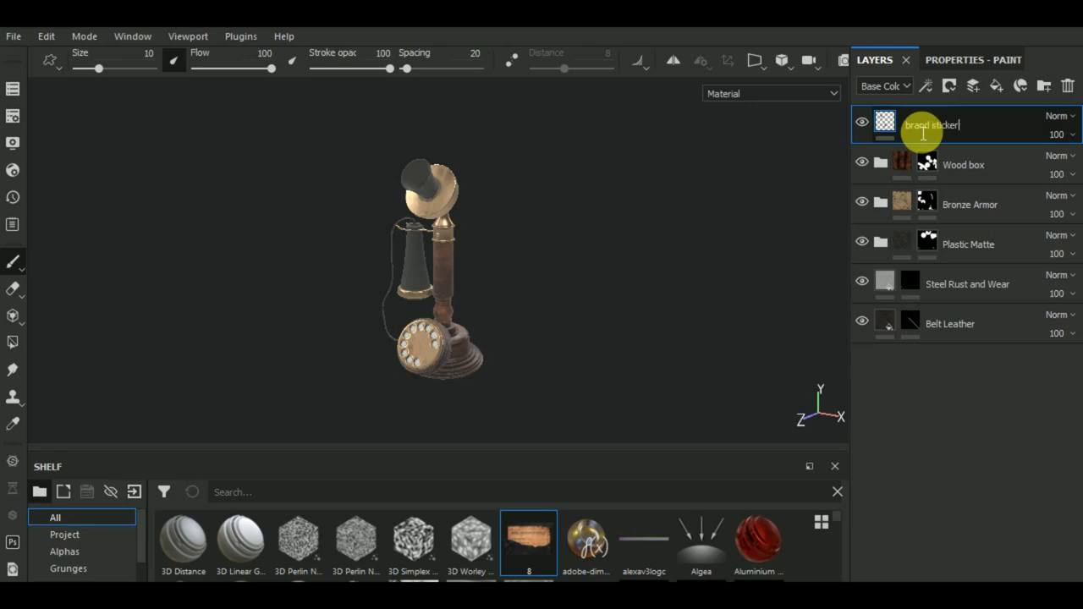
key("Return")
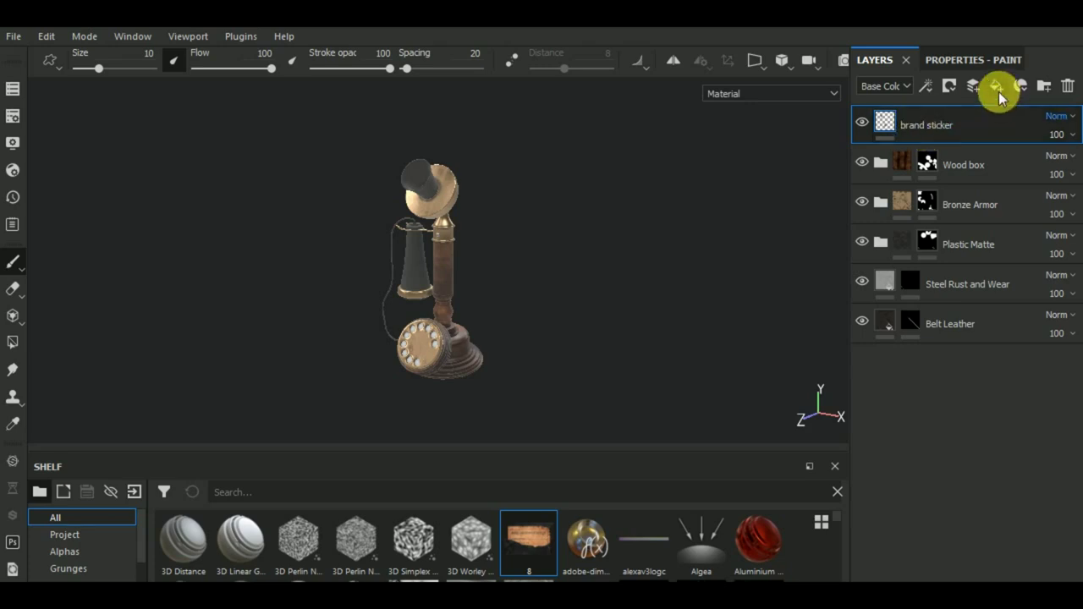
Add a colour-only fill layer using the ambient occlusion map as its base colour.
left_click(995, 88)
left_click(978, 60)
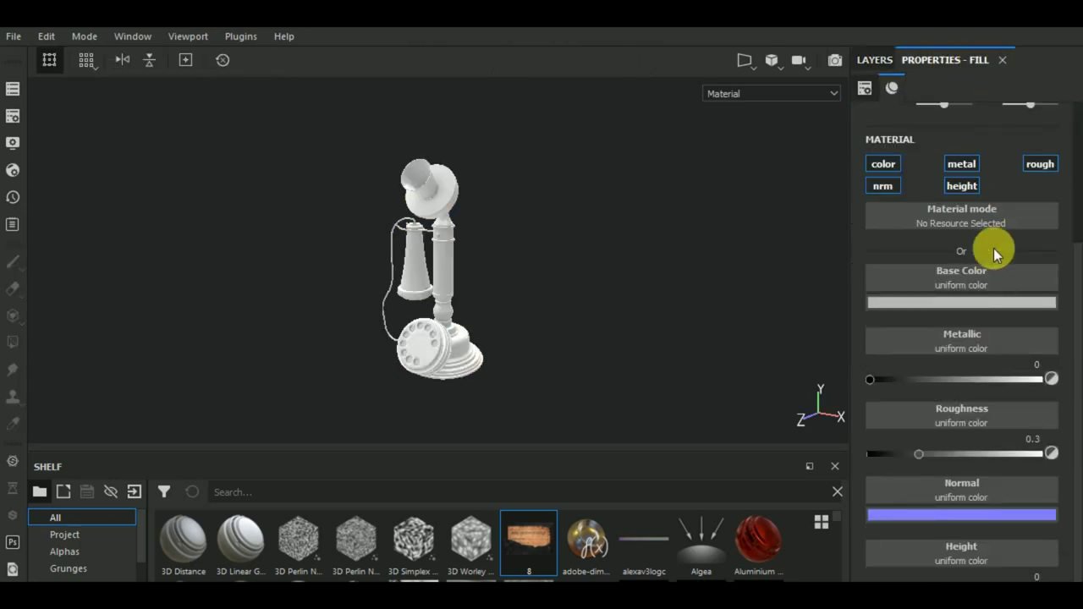
left_click(889, 166)
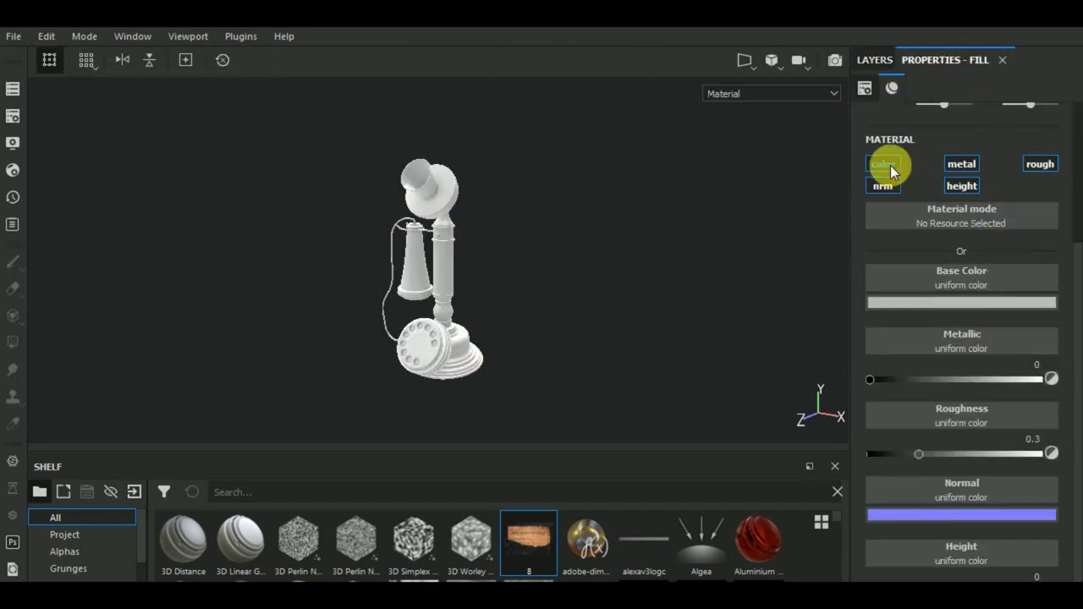
left_click(955, 276)
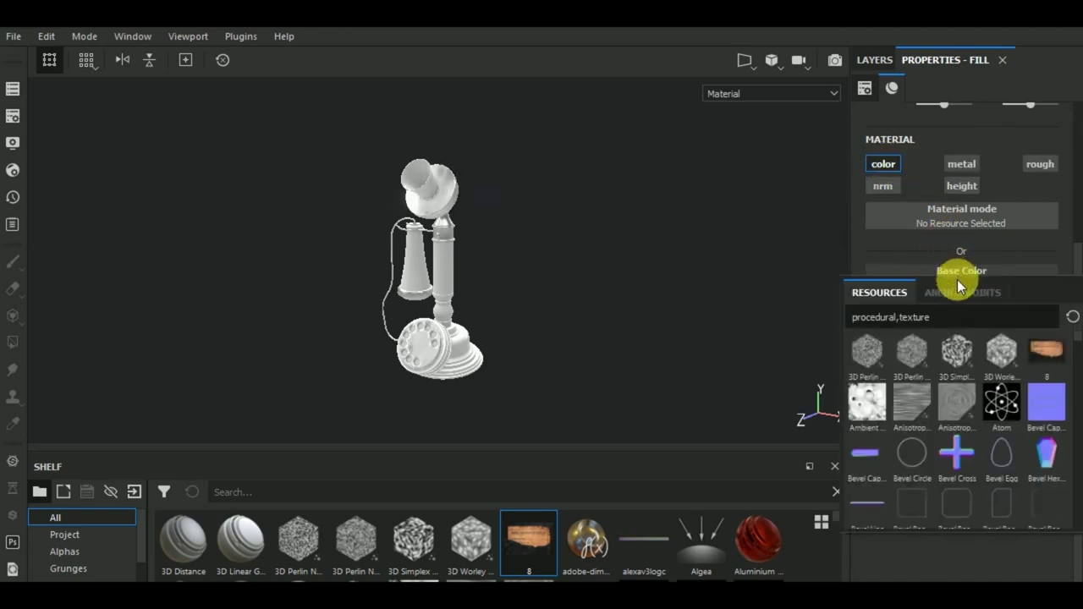
left_click(865, 408)
left_click(876, 60)
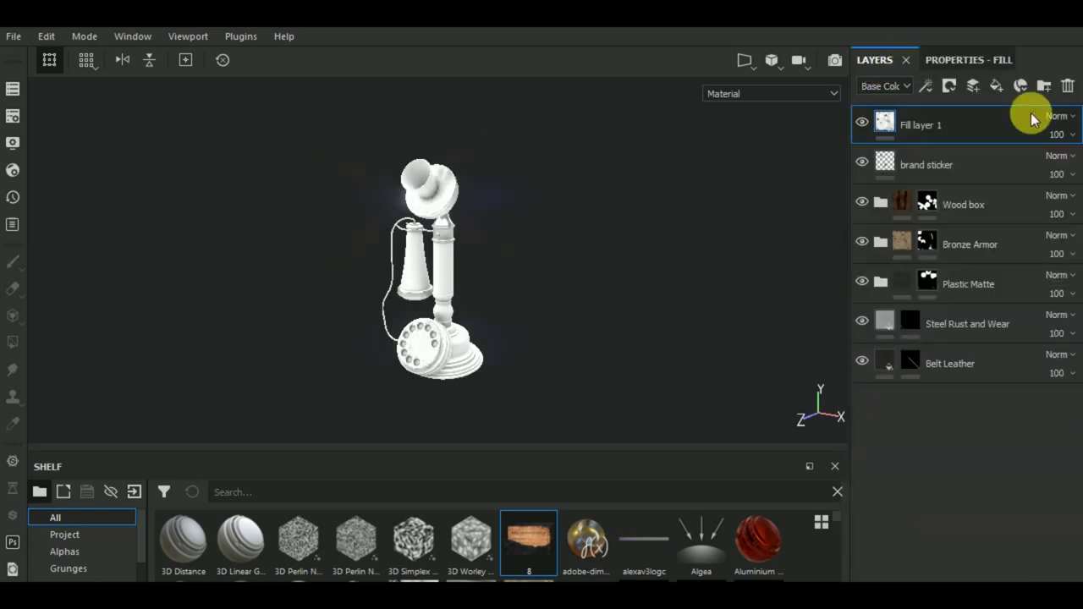
Set the fill layer to Multiply blending at 80% opacity.
left_click(1062, 114)
left_click(1012, 77)
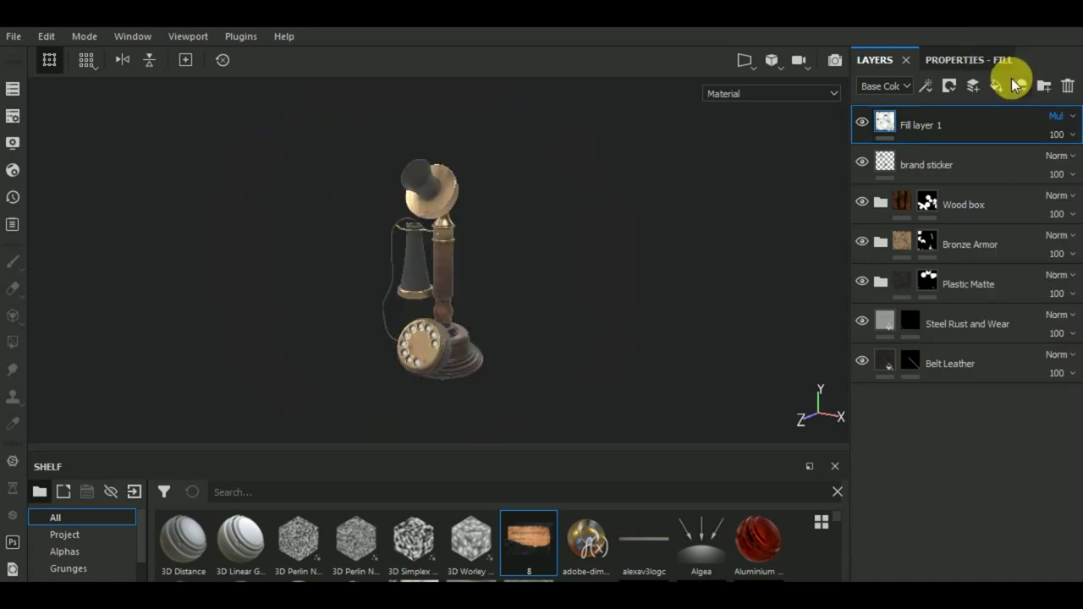
left_click(1058, 135)
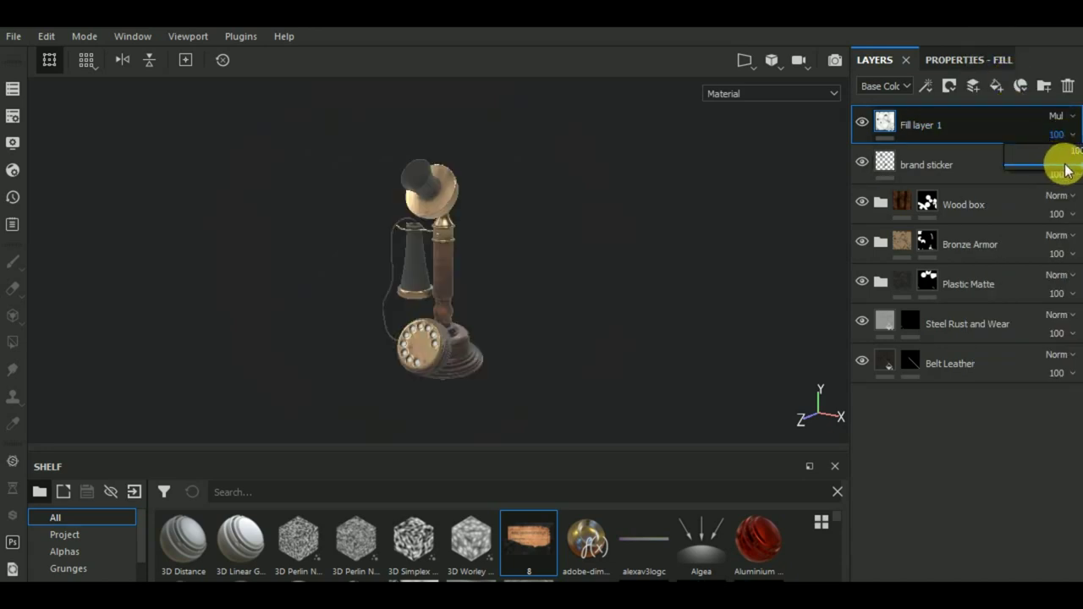
left_click(1056, 164)
left_click(1058, 134)
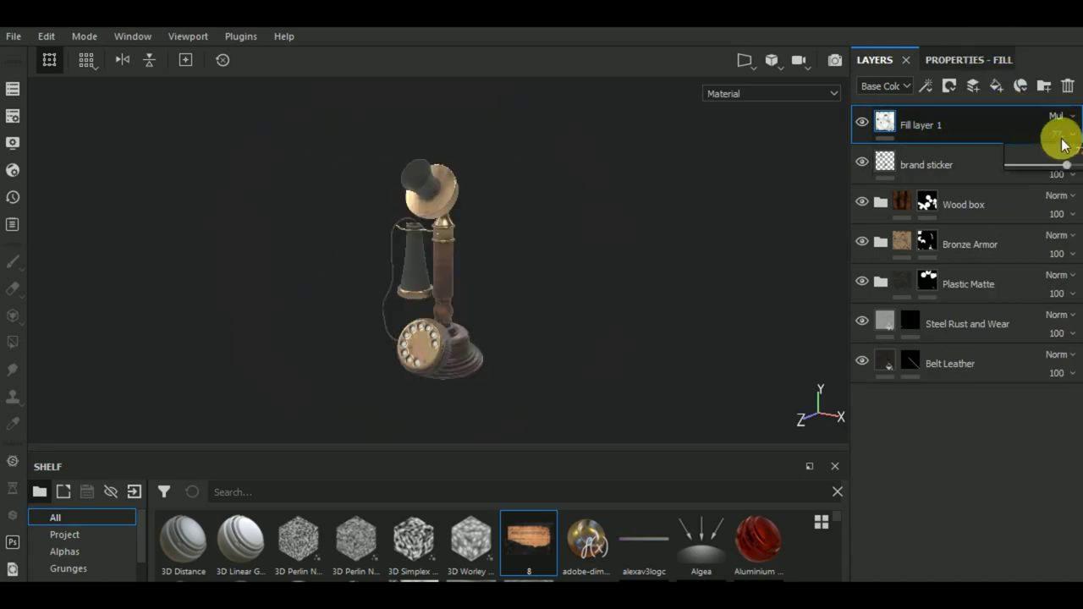
left_click_drag(1059, 164, 1072, 169)
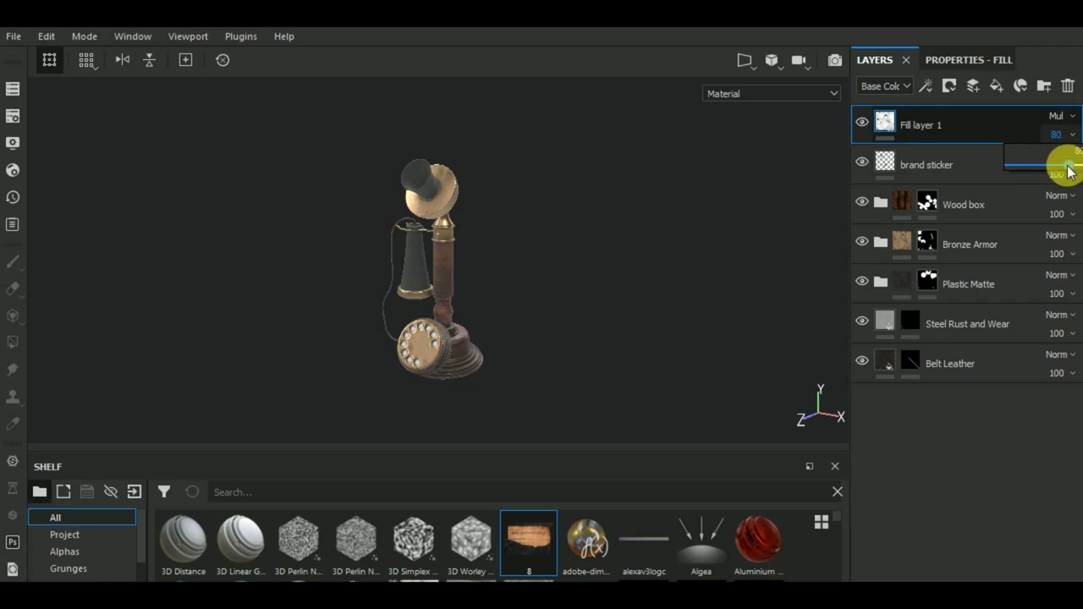
left_click_drag(660, 333, 668, 355, "alt")
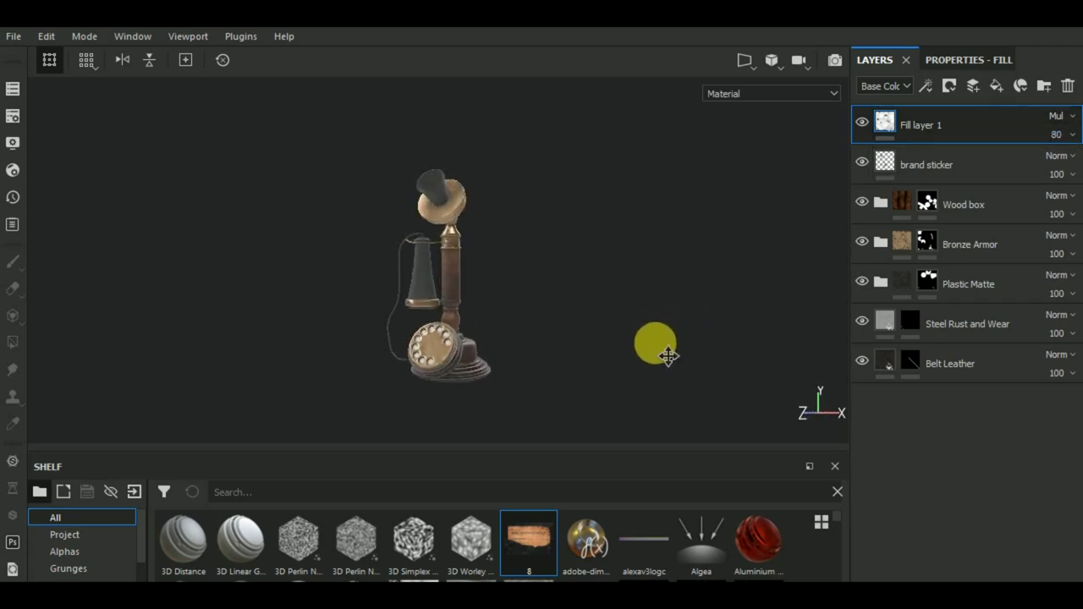
scroll(466, 276, "up", 3)
scroll(805, 217, "up", 3)
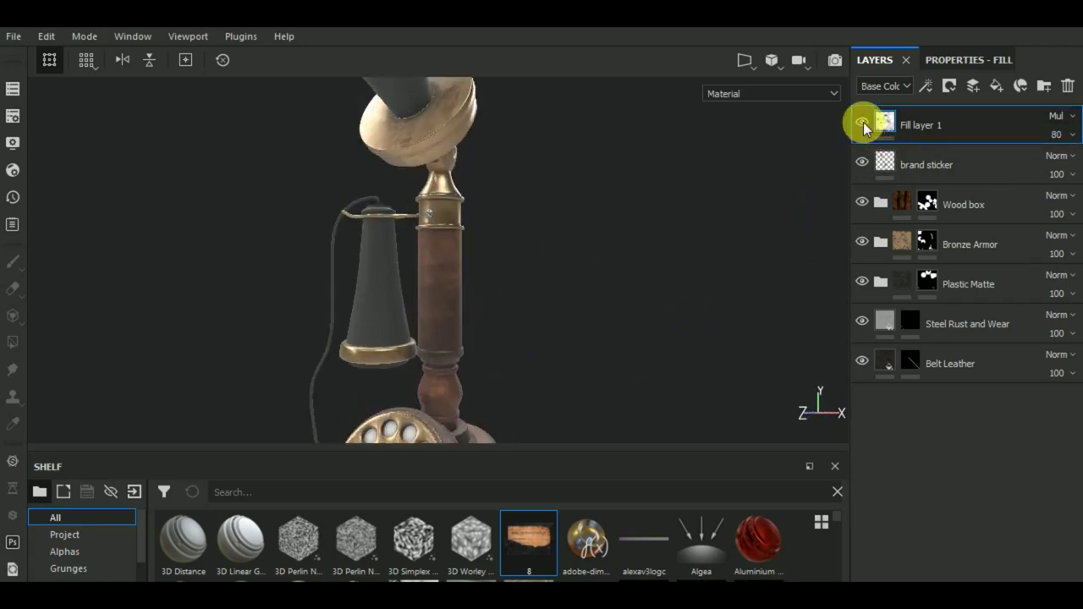
Rename the fill layer 'ao' and select the brand sticker layer.
left_click(923, 124)
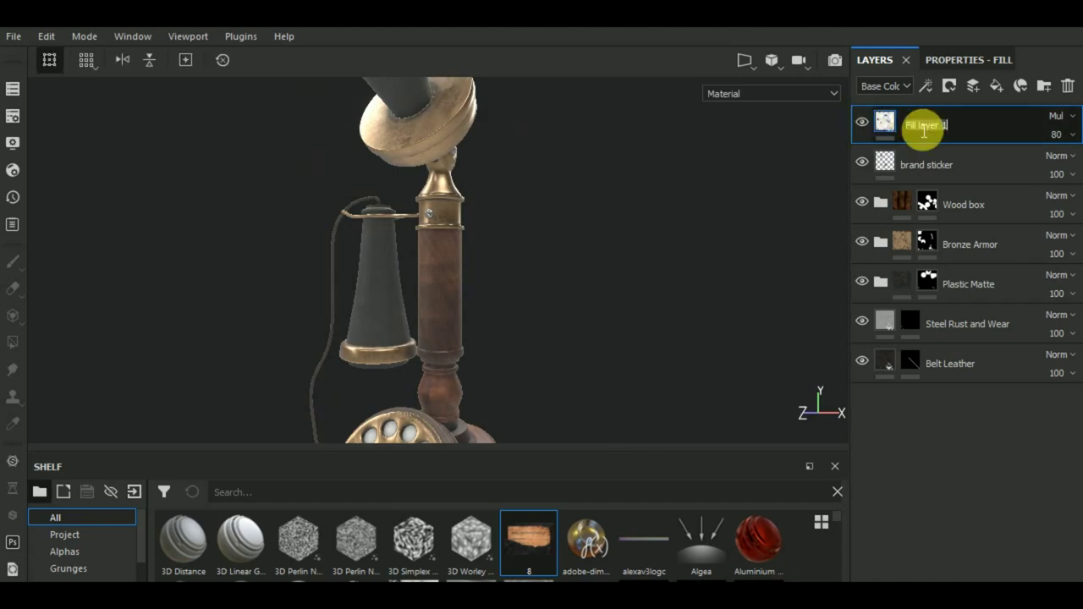
type("ao")
key("Return")
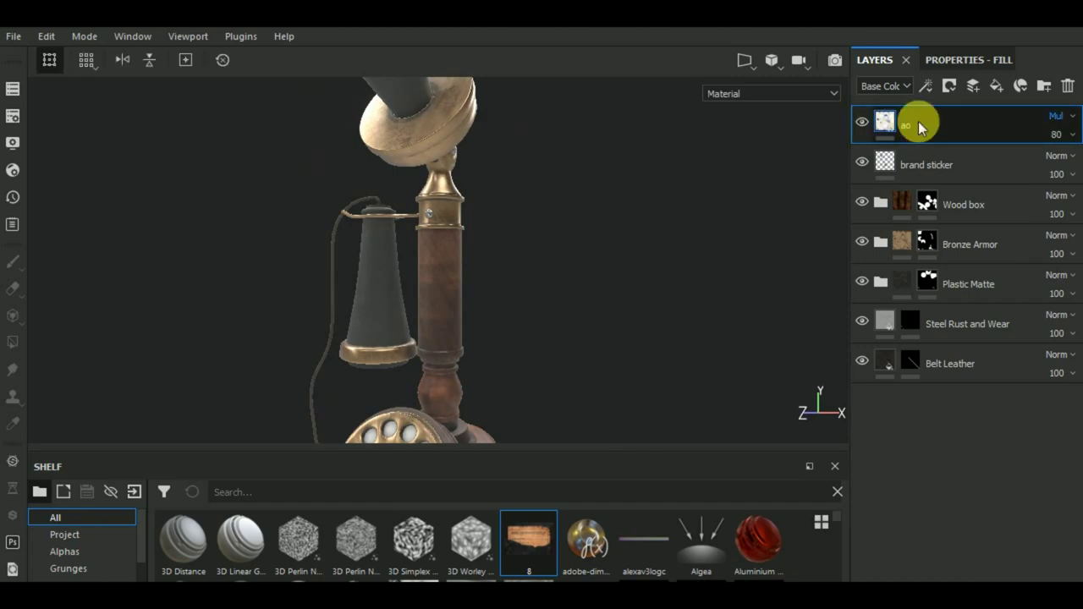
left_click(943, 170)
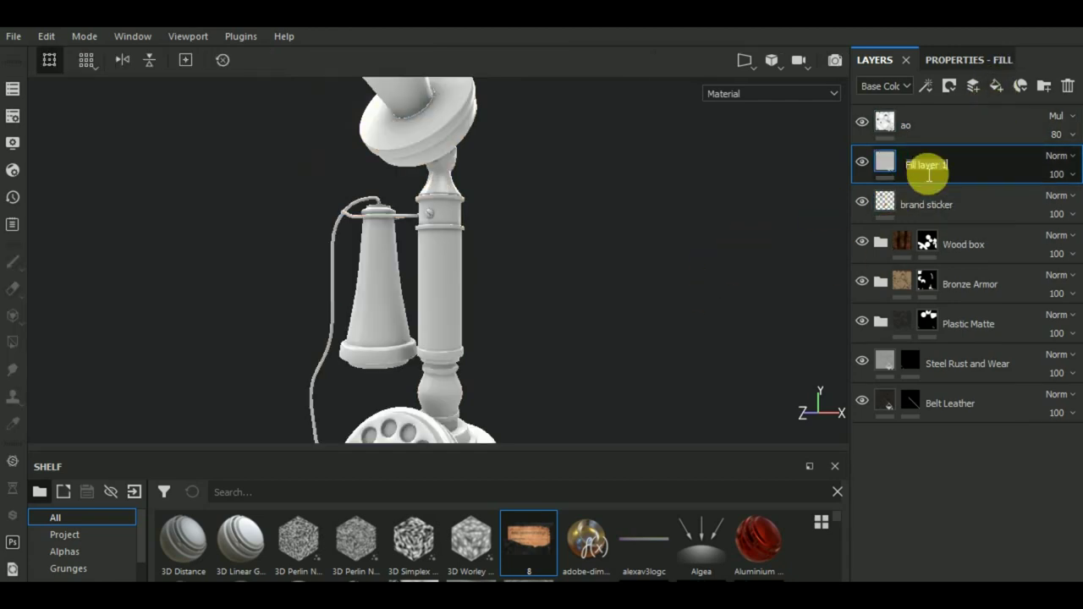
type("dirt")
Name the new fill 'dirt' and apply the Dirt smart material from Smart materials to it.
key("Return")
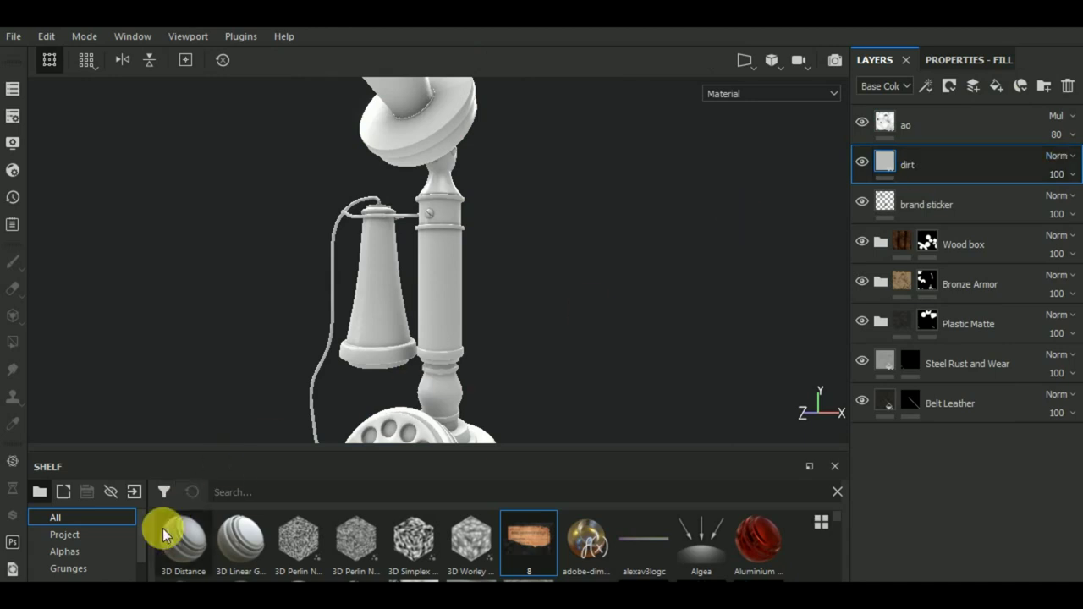
scroll(109, 562, "down", 3)
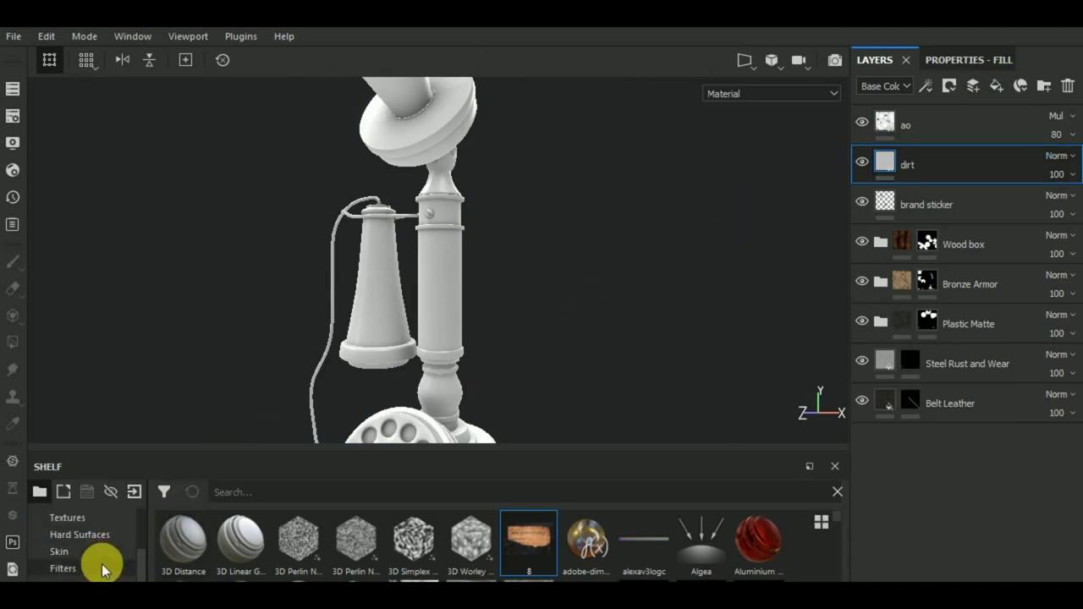
scroll(105, 551, "down", 3)
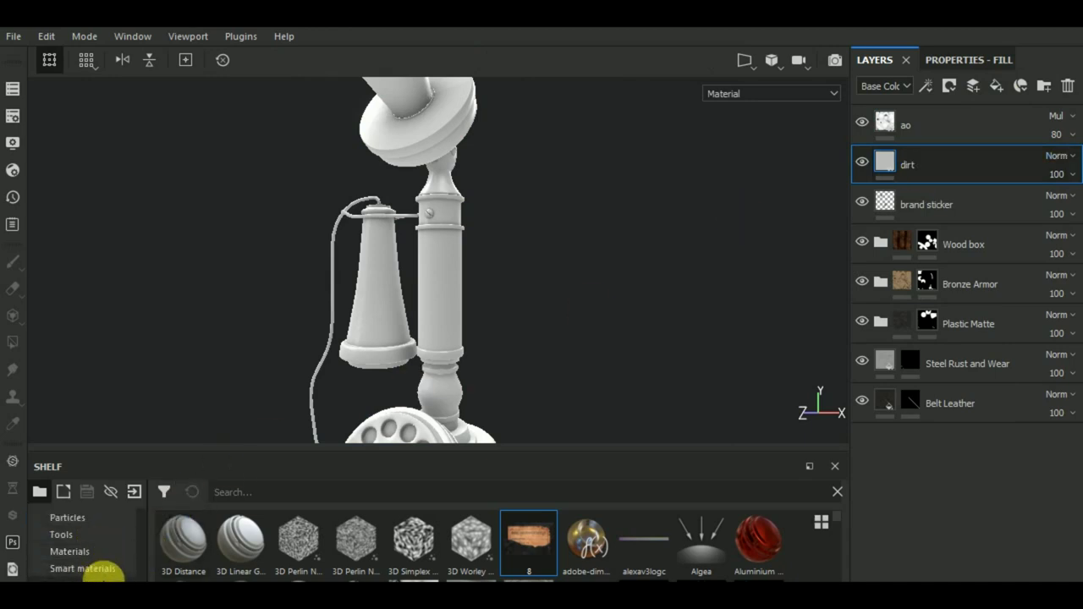
left_click(83, 568)
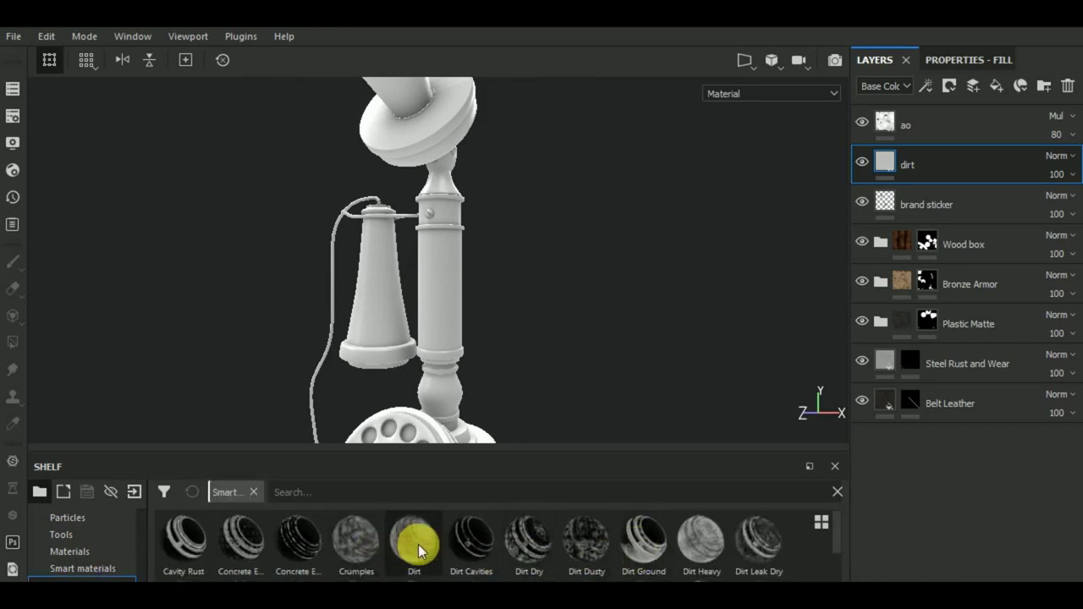
left_click_drag(417, 544, 971, 197)
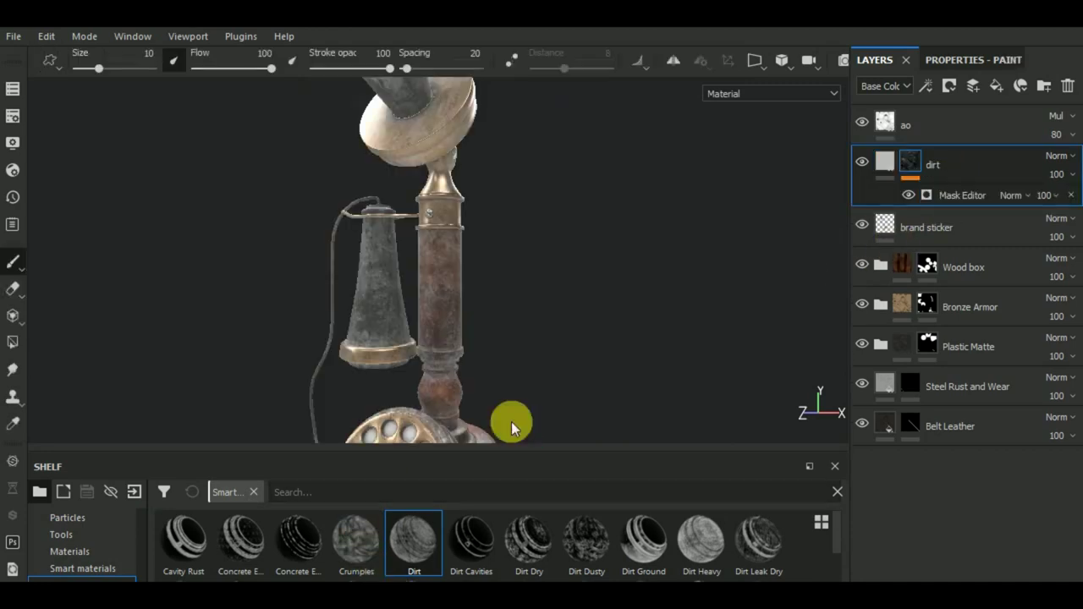
left_click(886, 162)
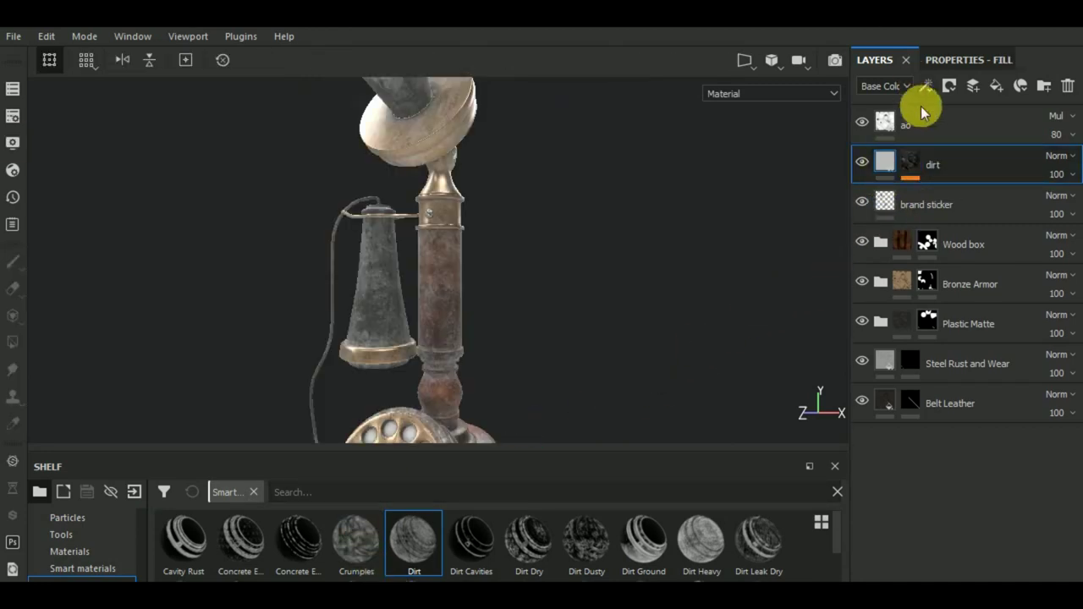
left_click(962, 53)
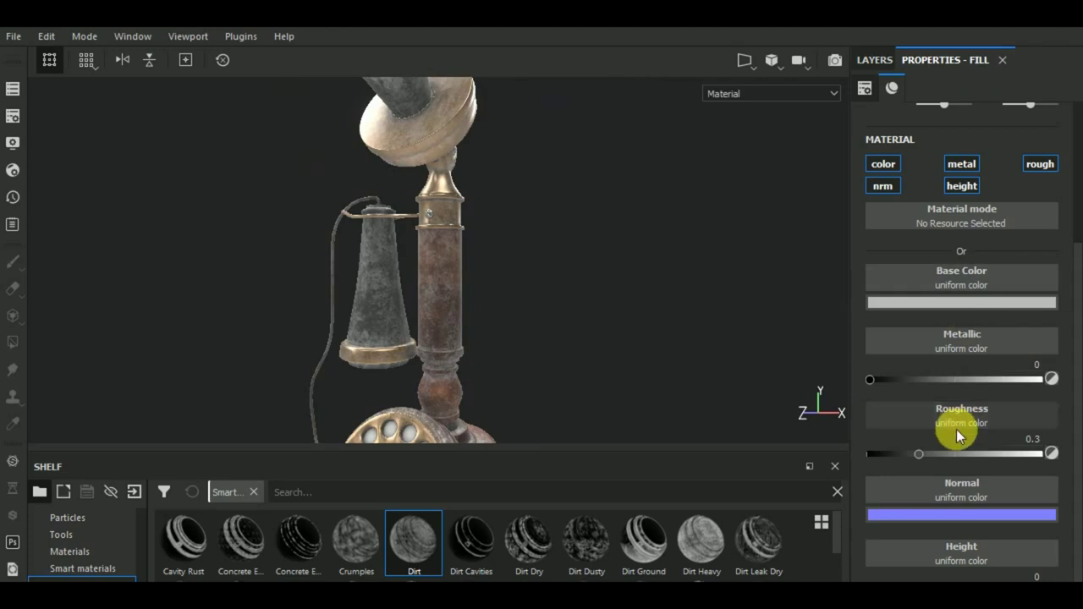
Set the dirt fill's base colour to very dark brown (R 0.190, G 0.185, B 0.178).
left_click(971, 302)
left_click_drag(863, 373, 864, 428)
left_click_drag(1002, 470, 1003, 462)
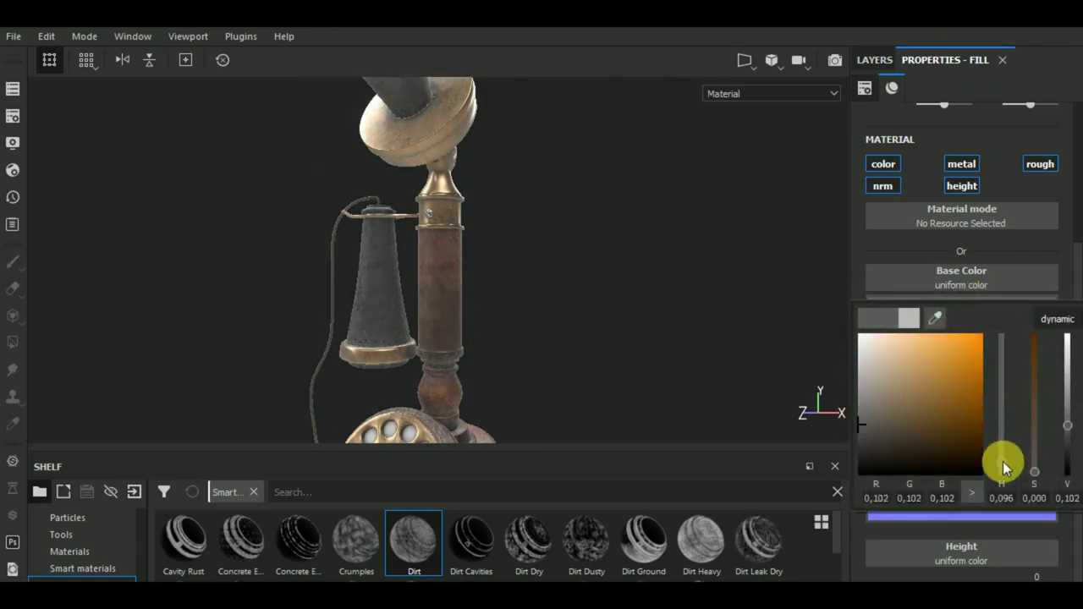
mouse_move(855, 427)
left_mouse_down()
mouse_move(872, 451)
mouse_move(908, 440)
mouse_move(899, 410)
mouse_move(850, 481)
mouse_move(885, 444)
mouse_move(864, 414)
mouse_move(861, 436)
left_mouse_up()
mouse_move(684, 415)
left_mouse_down("alt")
mouse_move(648, 253)
mouse_move(636, 282)
mouse_move(649, 188)
mouse_move(646, 313)
mouse_move(619, 342)
mouse_move(603, 315)
mouse_move(601, 256)
mouse_move(614, 319)
mouse_move(643, 347)
mouse_move(674, 353)
mouse_move(612, 319)
mouse_move(613, 351)
mouse_move(598, 310)
left_mouse_up("alt")
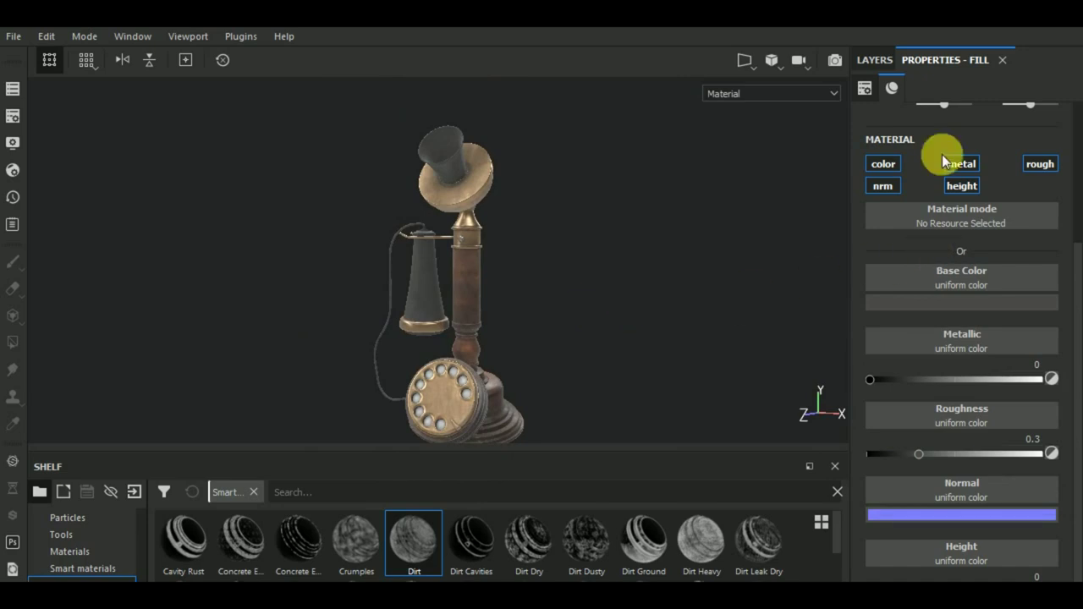
left_click(882, 61)
left_click(914, 163)
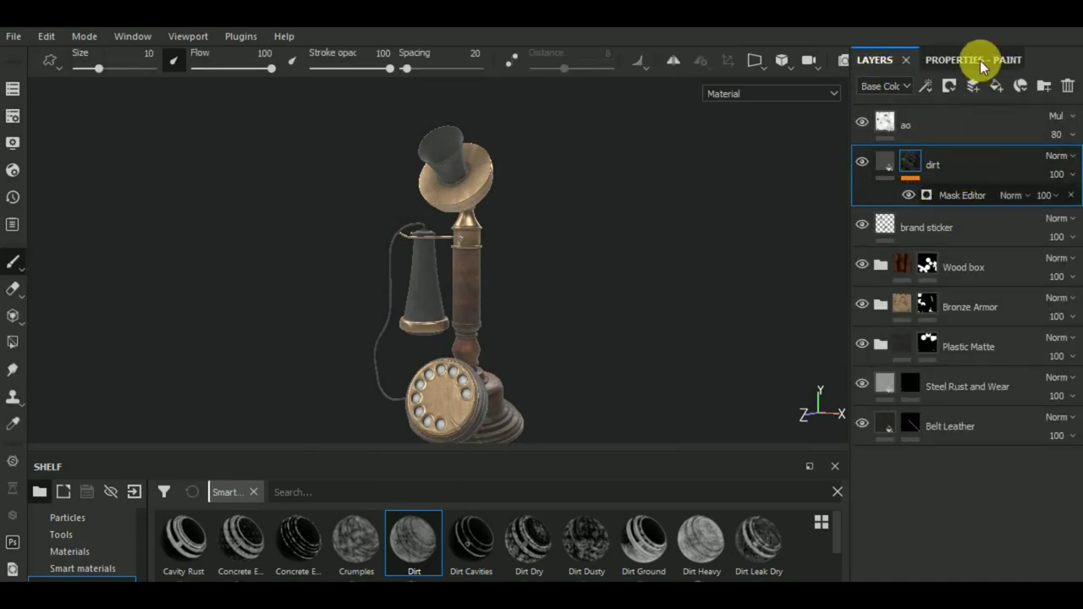
Lower the dirt mask generator's Global Balance to 0.31 and check the grime around the phone.
left_click(926, 86)
left_click(954, 126)
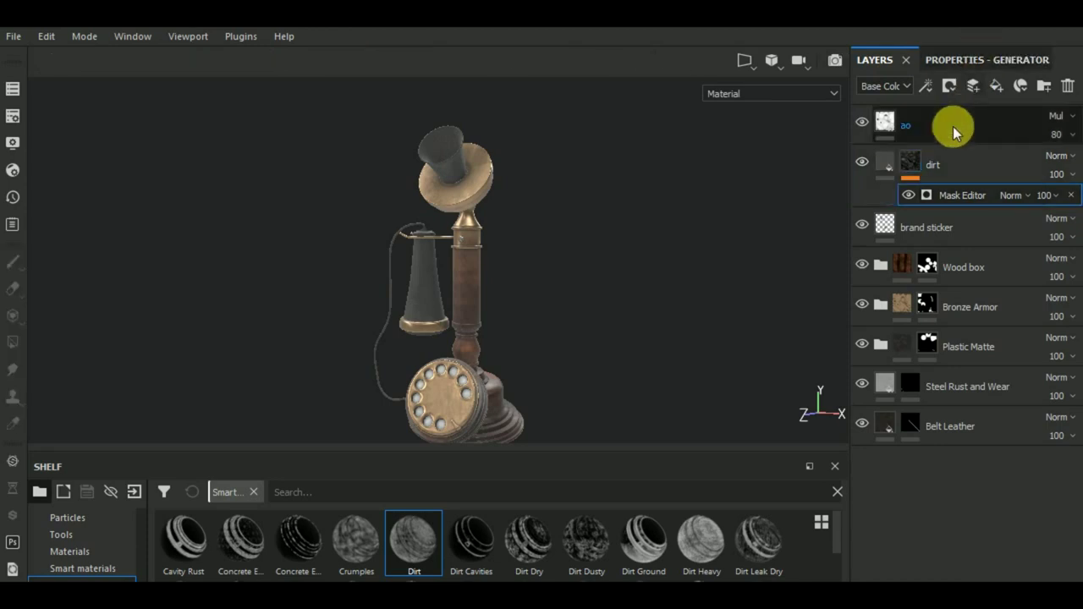
left_click(976, 59)
left_click(932, 260)
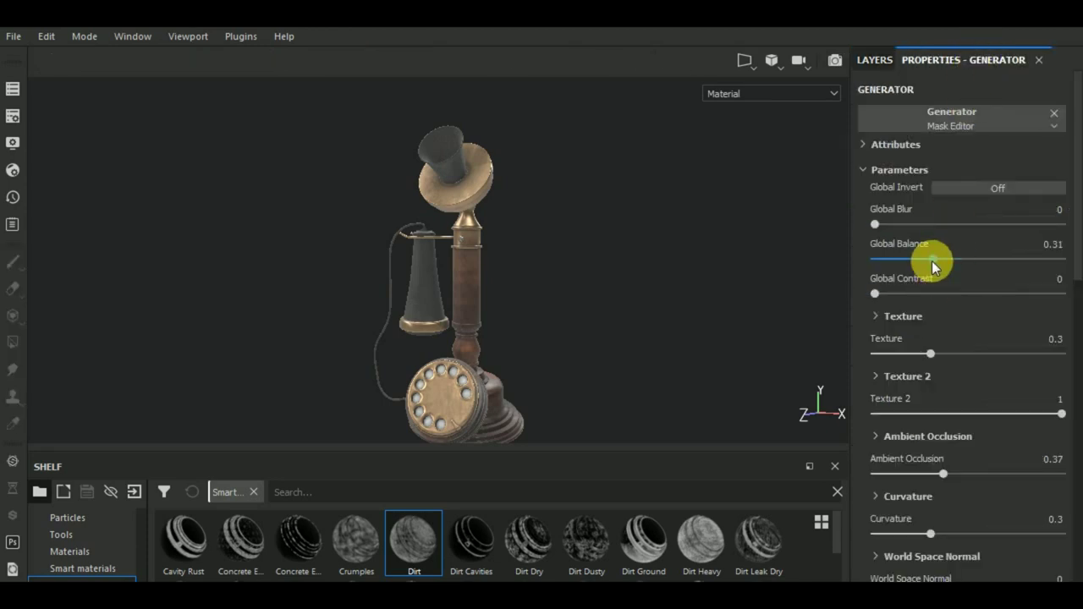
mouse_move(653, 379)
left_mouse_down("alt")
mouse_move(660, 220)
mouse_move(525, 311)
left_mouse_up("alt")
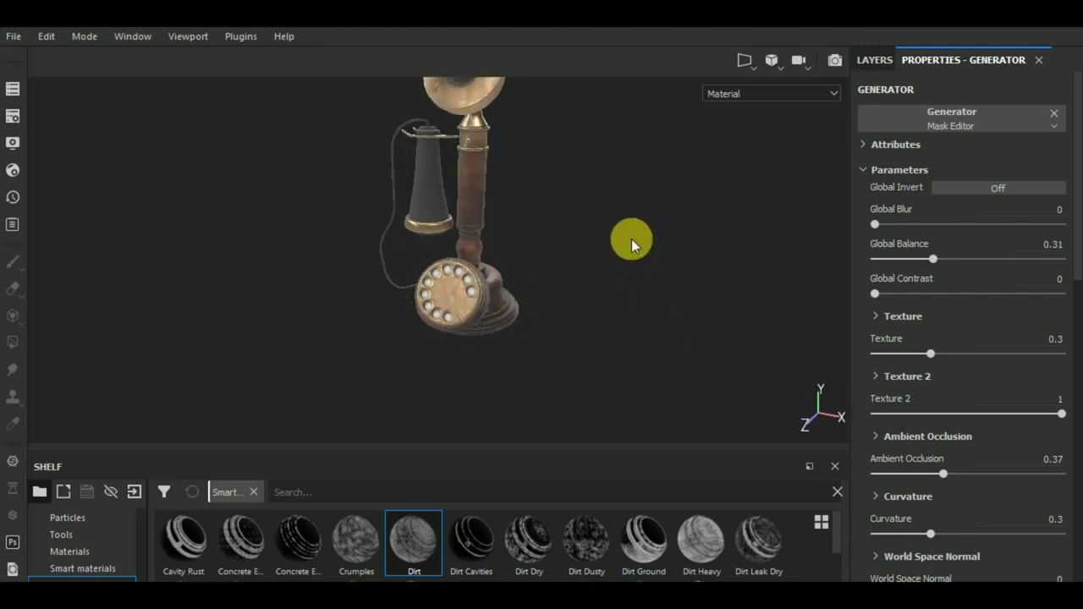
scroll(500, 303, "up", 3)
scroll(499, 303, "down", 5)
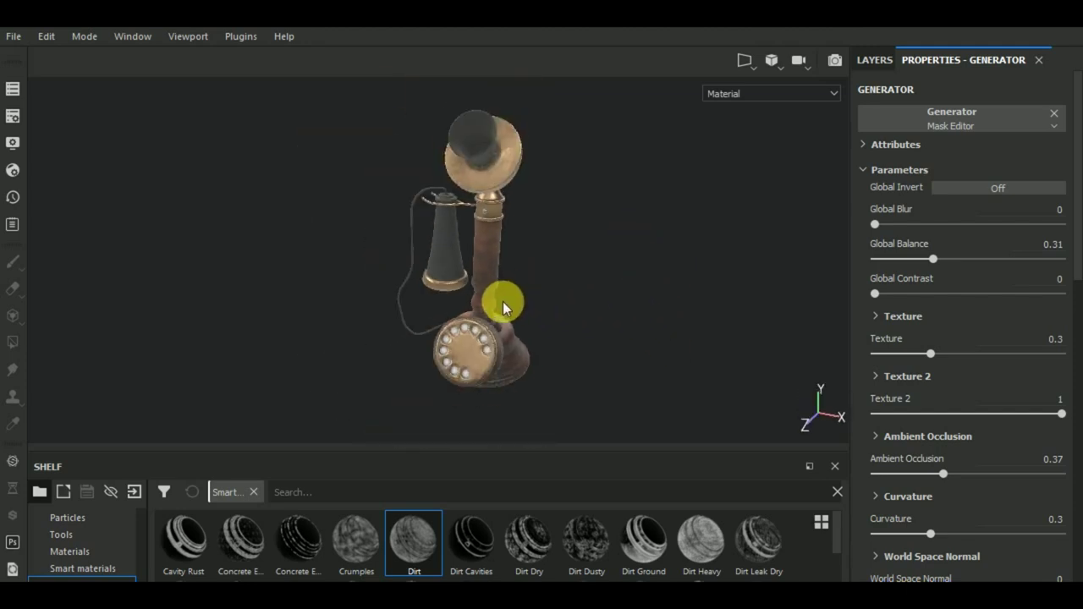
left_click_drag(582, 309, 718, 283, "alt")
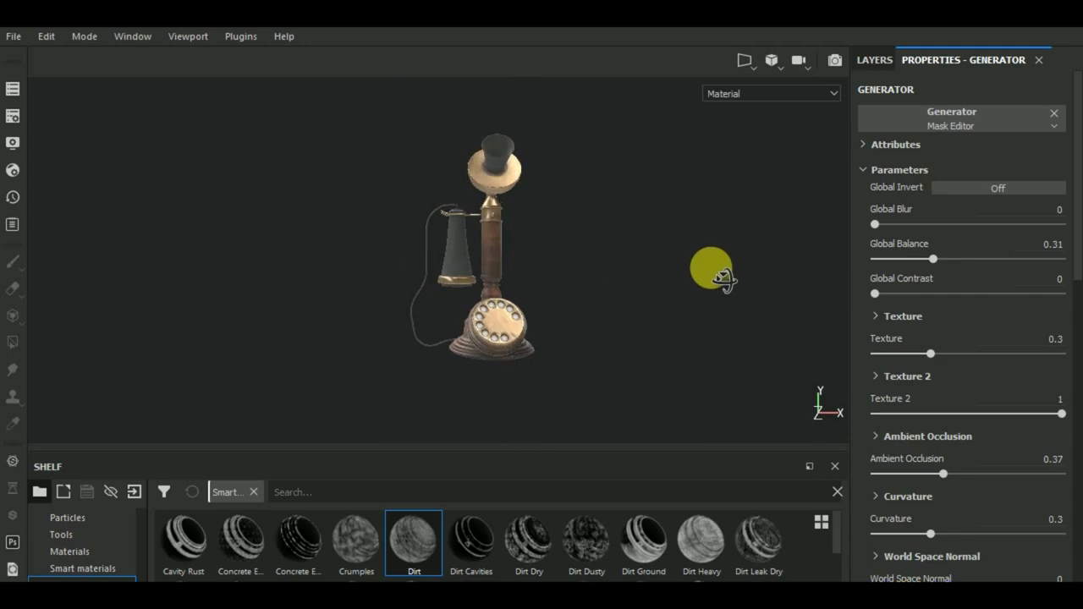
middle_click_drag(718, 283, 662, 303, "alt")
left_click(875, 59)
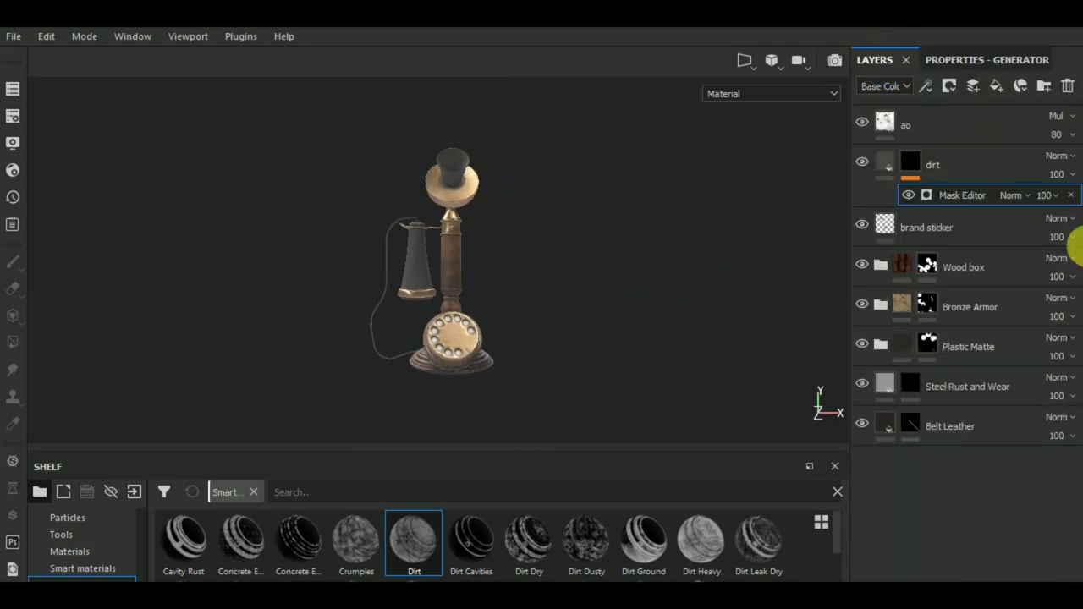
left_click(935, 231)
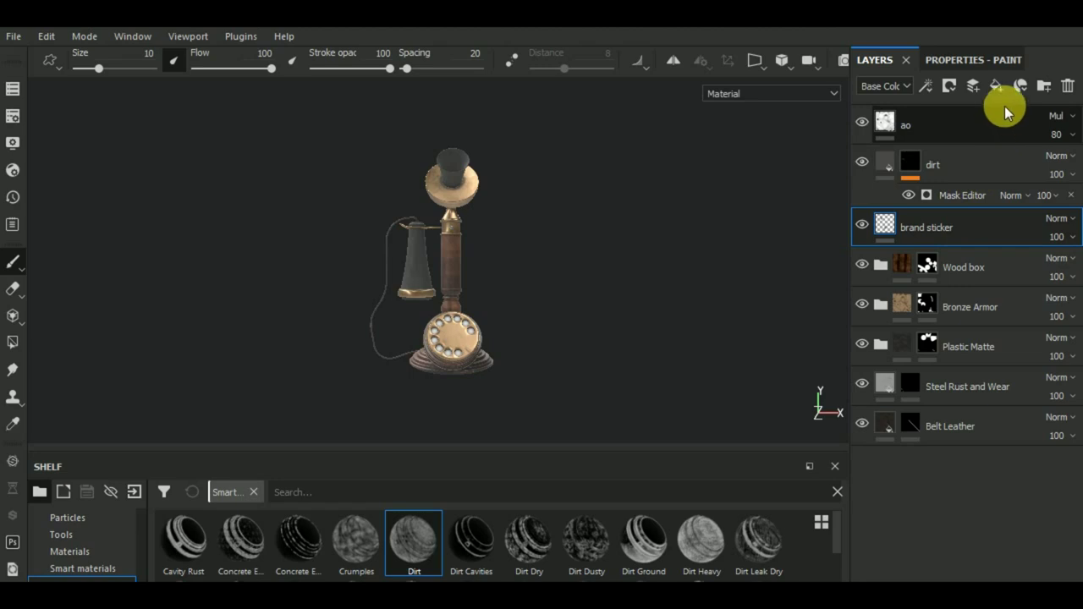
Add a black-masked fill layer with a near-black 0.012 base colour.
left_click(997, 86)
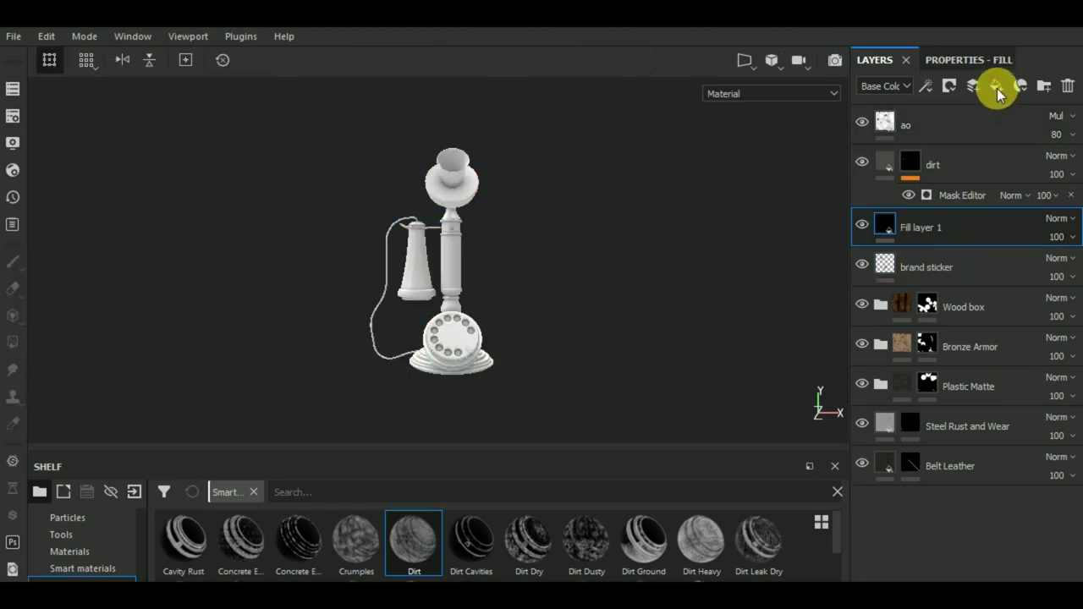
left_click(949, 85)
left_click(971, 127)
left_click(892, 223)
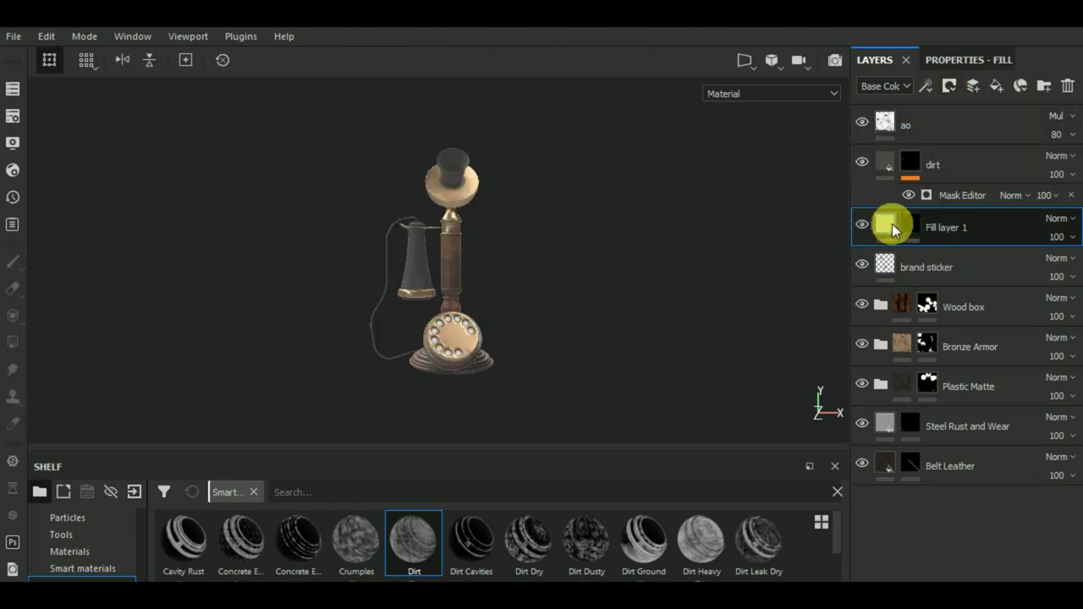
left_click(958, 62)
left_click(962, 303)
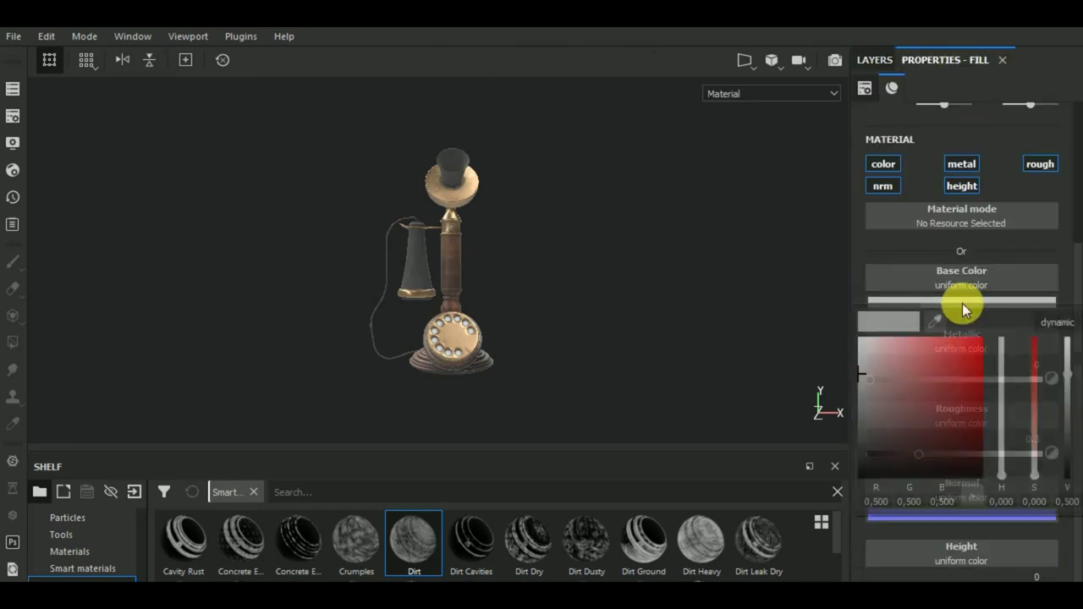
left_click_drag(861, 372, 849, 461)
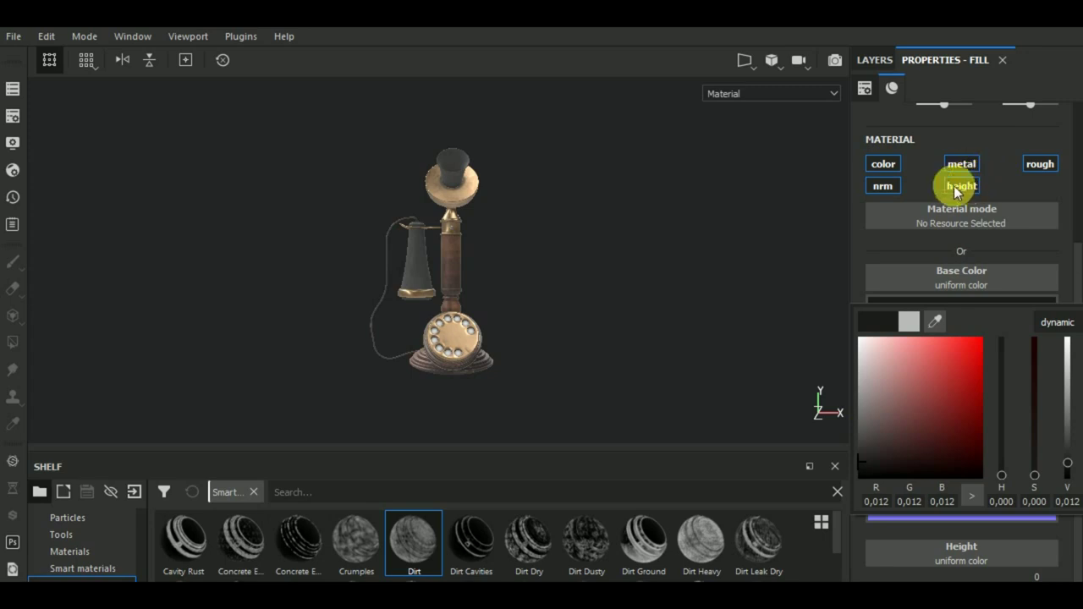
left_click(995, 173)
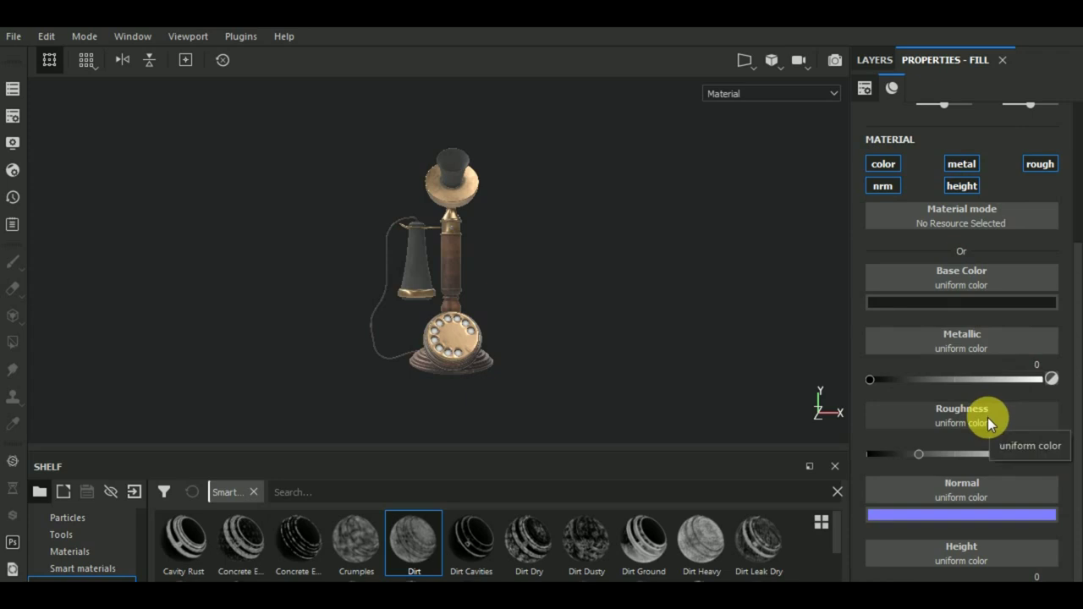
Select Fill layer 1 and its mask in the layer stack.
scroll(987, 417, "down", 1)
left_click(880, 64)
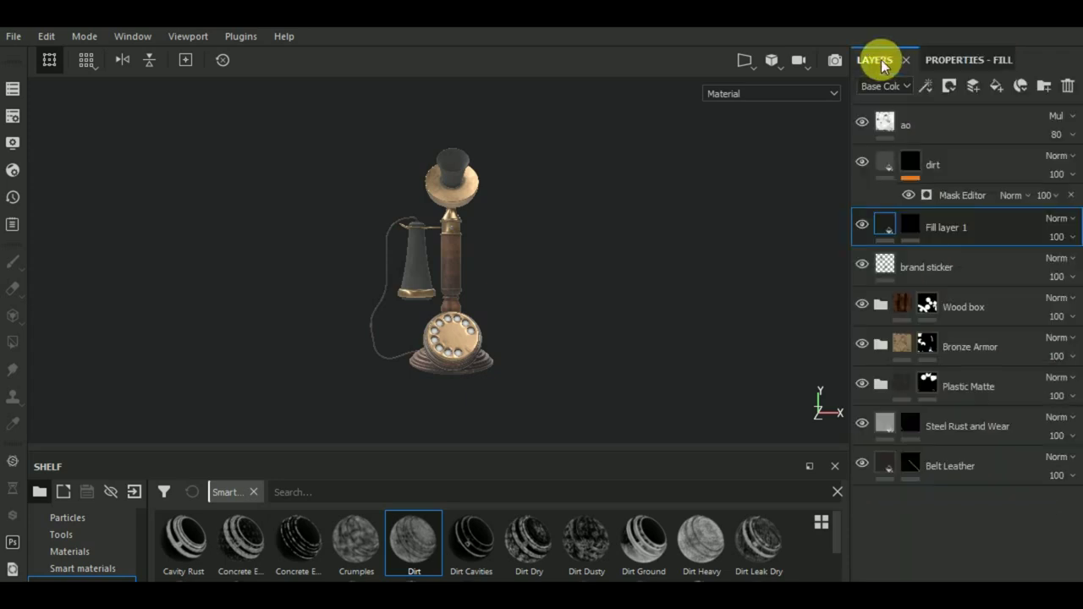
left_click(912, 224)
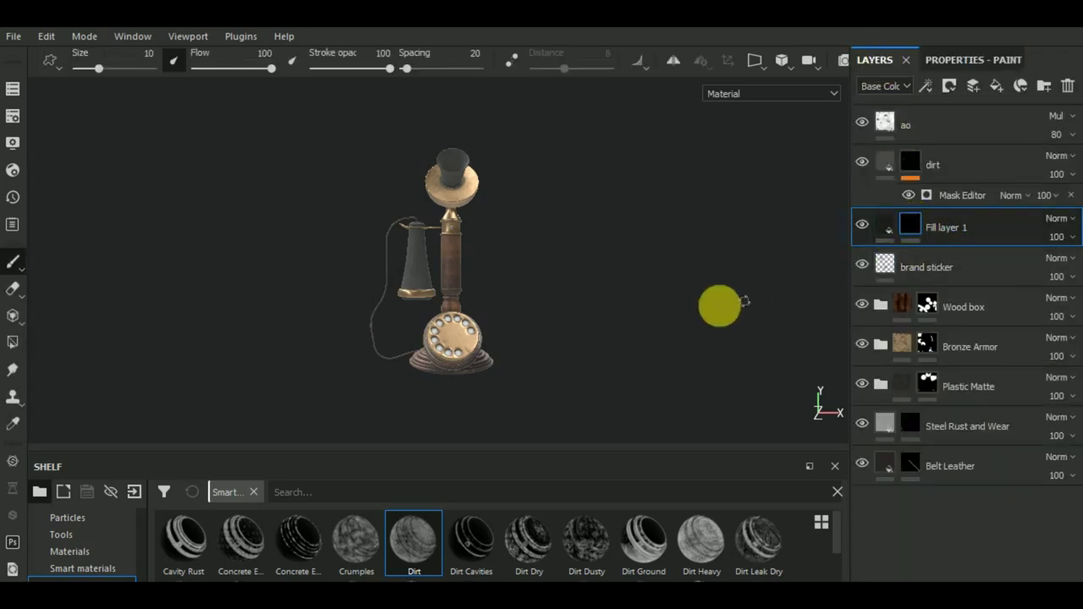
mouse_move(701, 309)
left_mouse_down("alt")
mouse_move(701, 332)
mouse_move(716, 324)
left_mouse_up("alt")
left_click(887, 245)
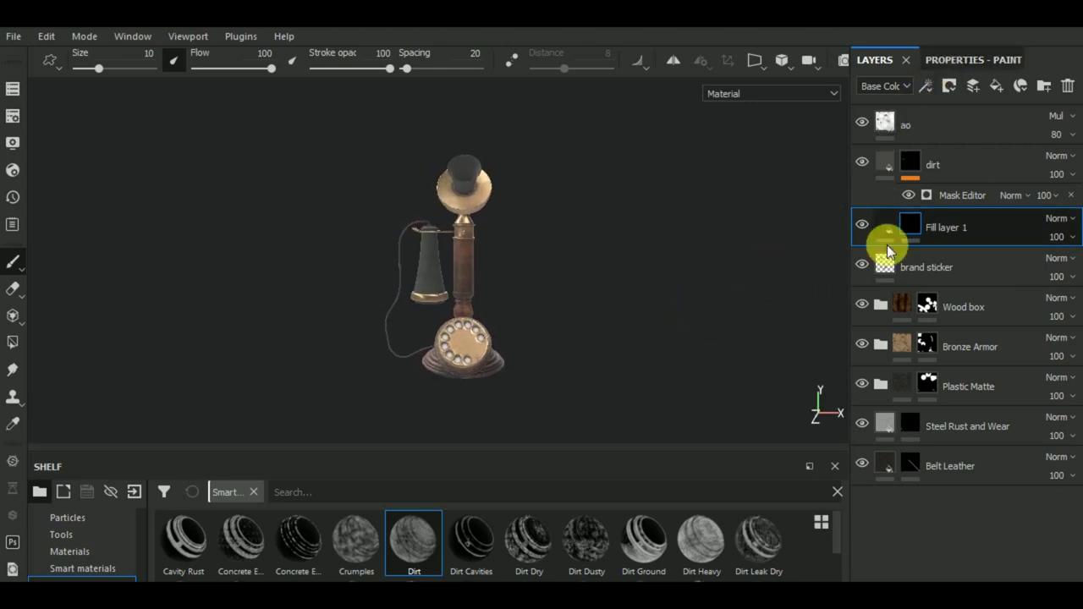
scroll(461, 342, "up", 3)
scroll(455, 346, "up", 3)
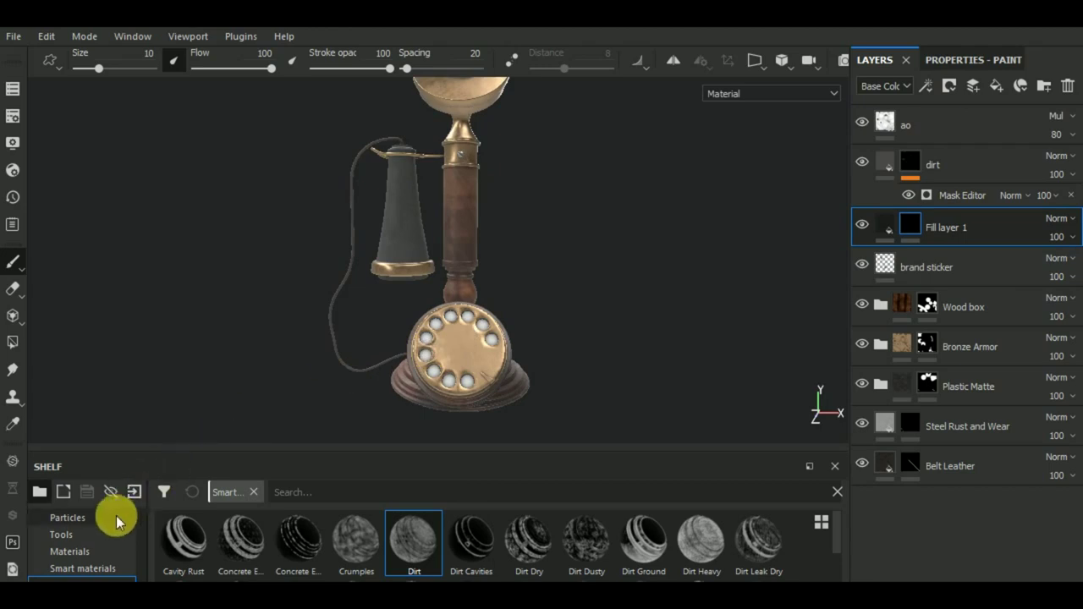
Search the alphas for 'font' and choose the Font Libre Baskerville text alpha.
scroll(139, 527, "up", 5)
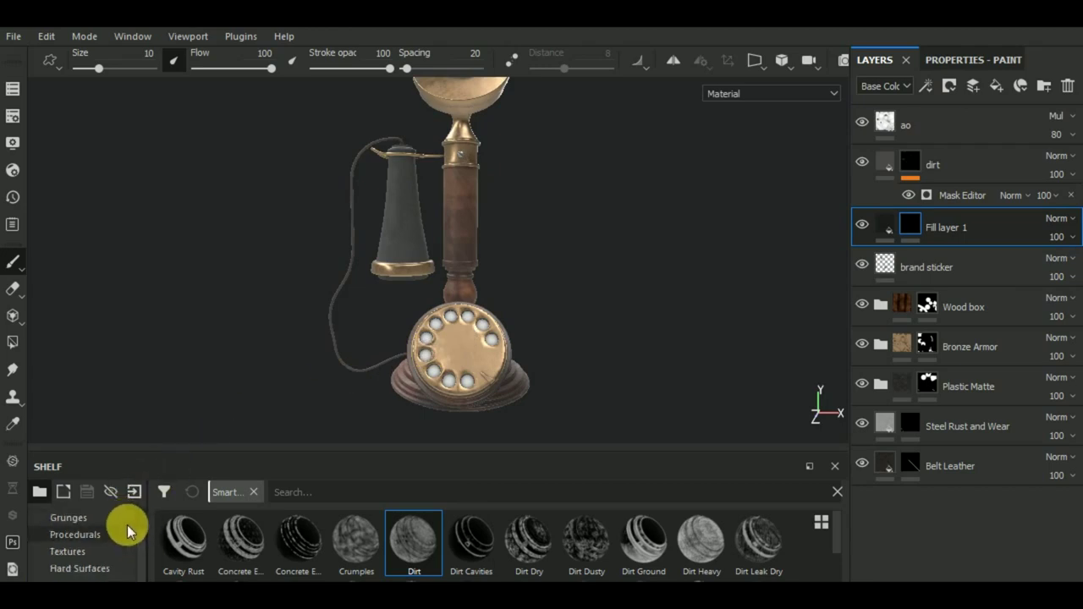
scroll(110, 525, "up", 2)
left_click(85, 549)
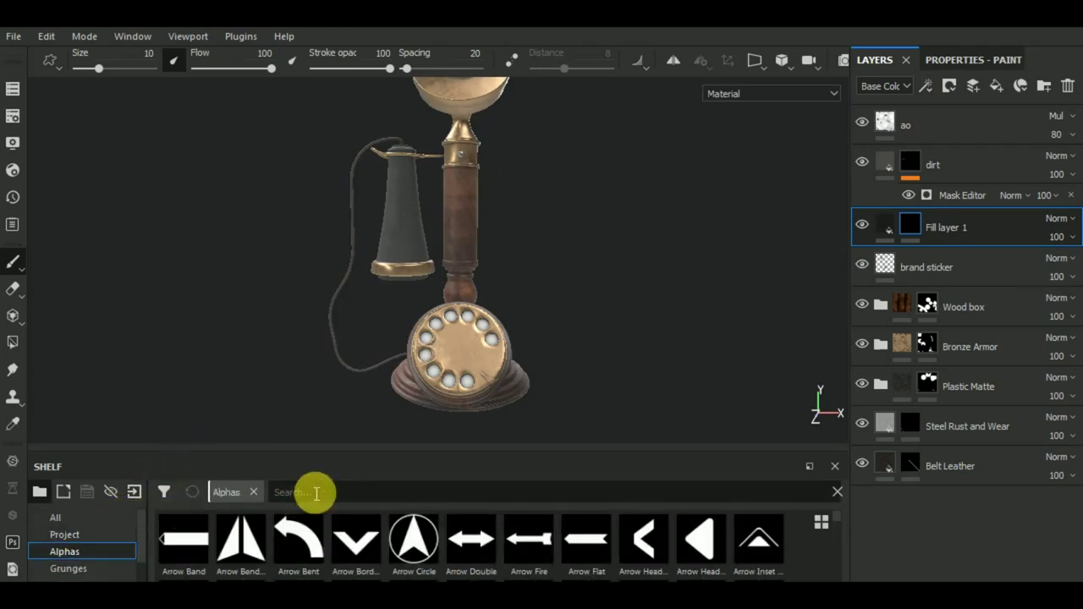
type("fon")
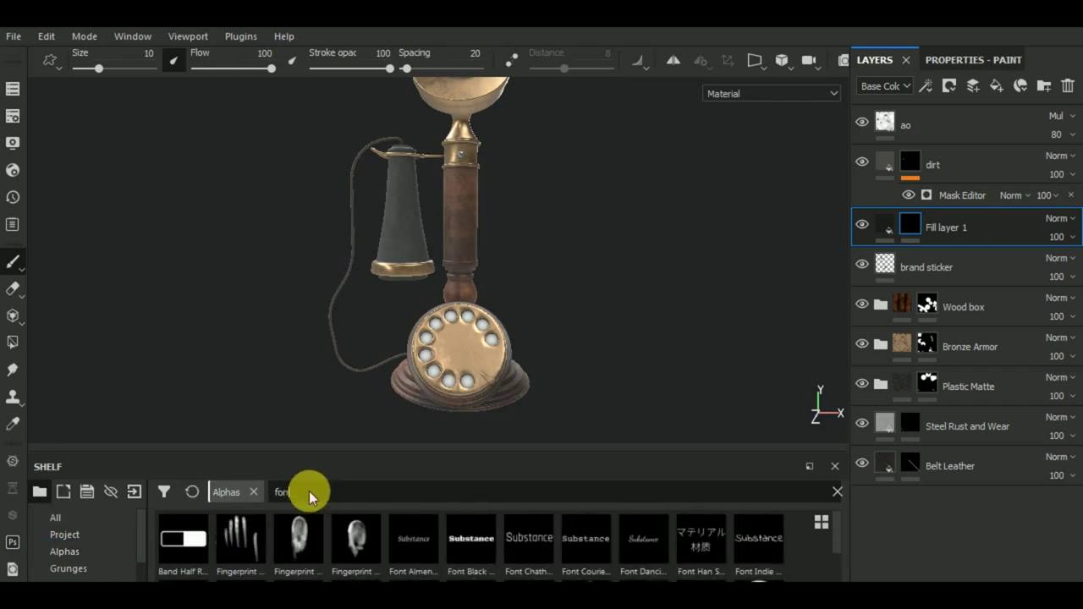
type("t")
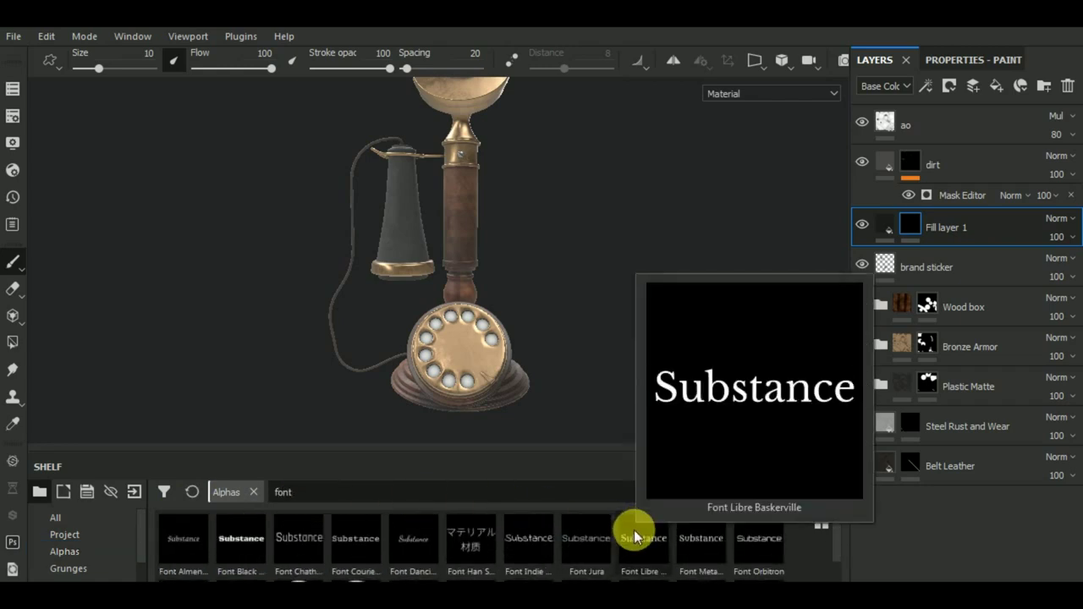
left_click(637, 537)
Set the font alpha to Bold with the text '1', then select Fill layer 1.
left_click(959, 63)
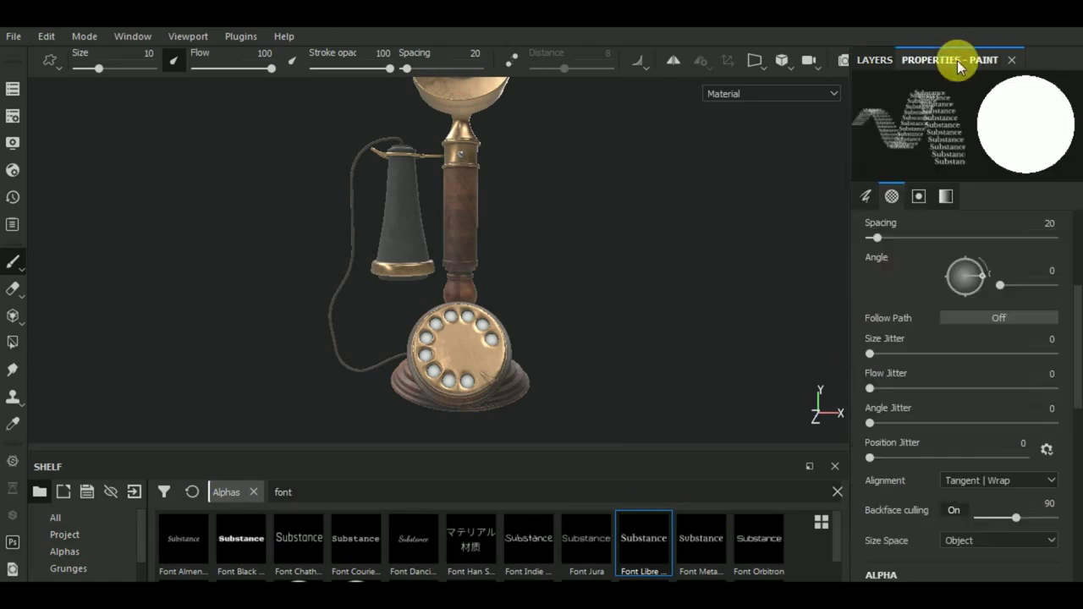
scroll(997, 489, "down", 2)
scroll(996, 490, "down", 4)
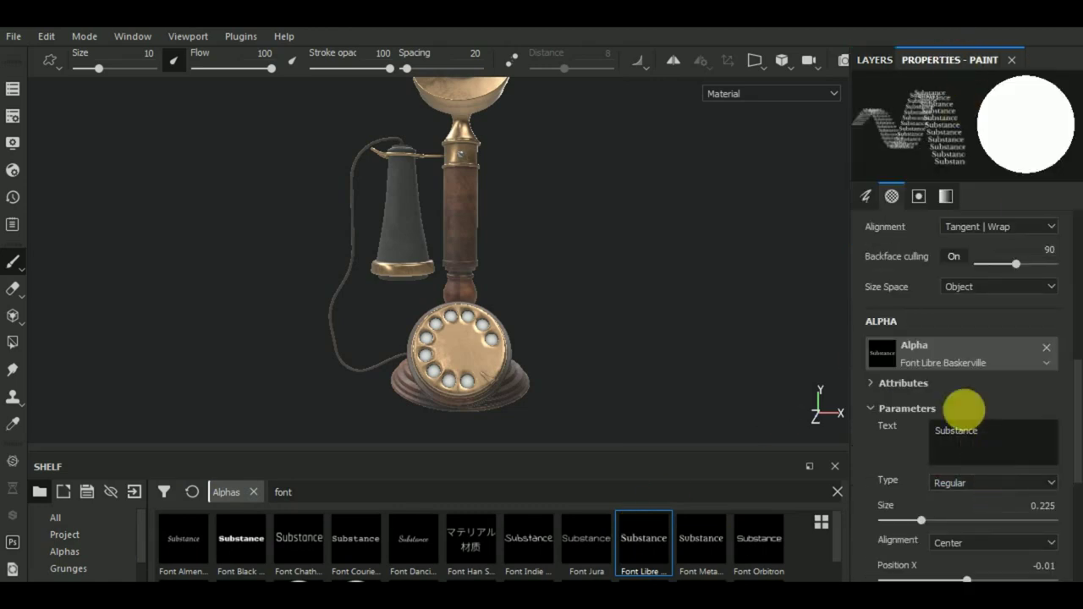
left_click(978, 483)
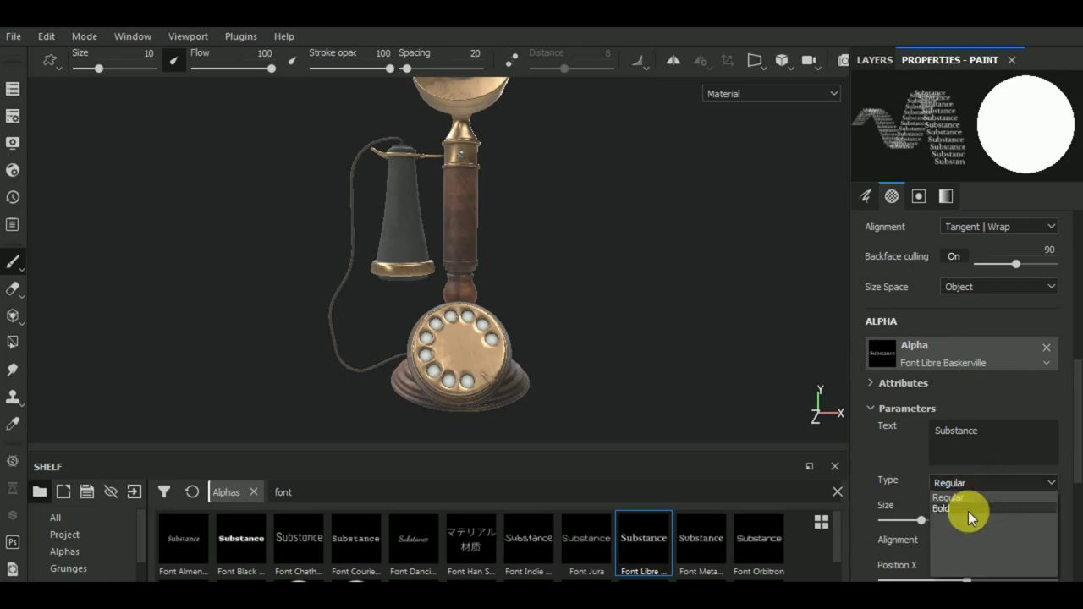
left_click(968, 512)
double_click(965, 431)
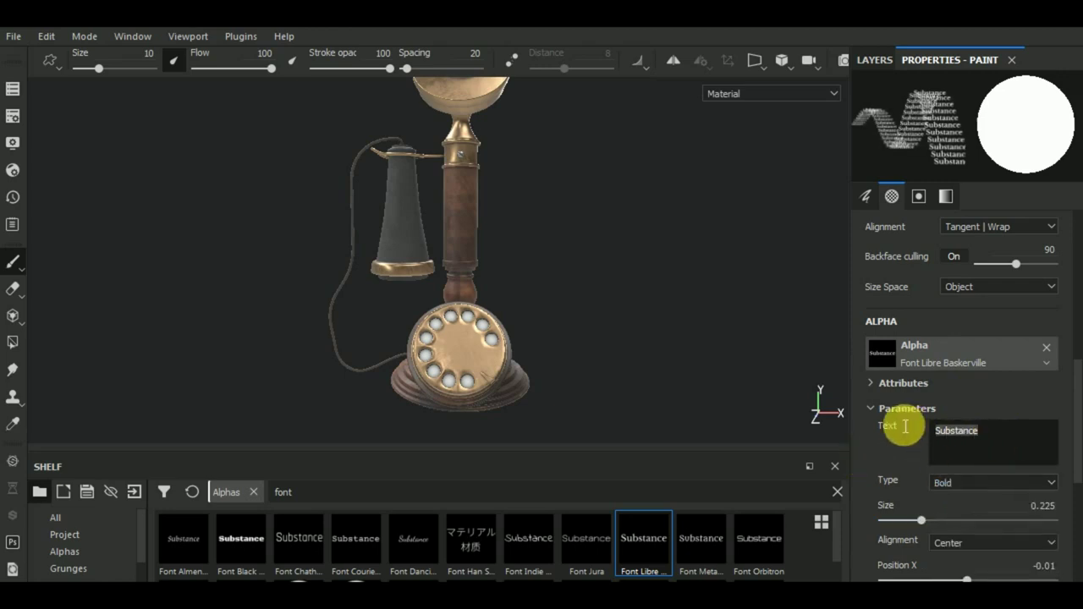
key("BackSpace")
type("1")
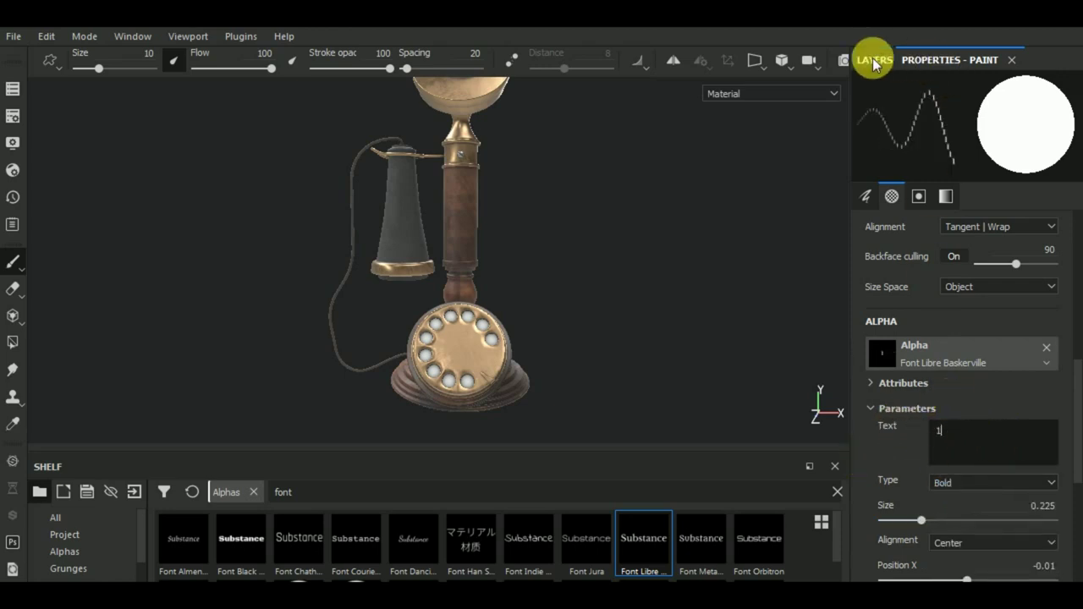
left_click(875, 59)
left_click(916, 237)
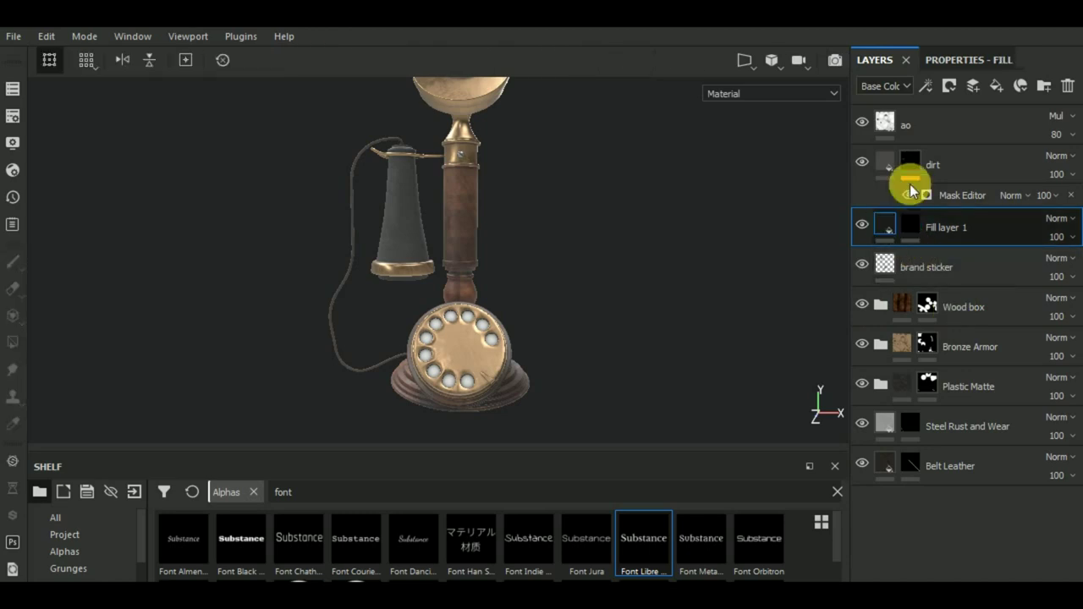
Disable Fill layer 1's normal channel and set its height to 0.1304.
left_click(971, 60)
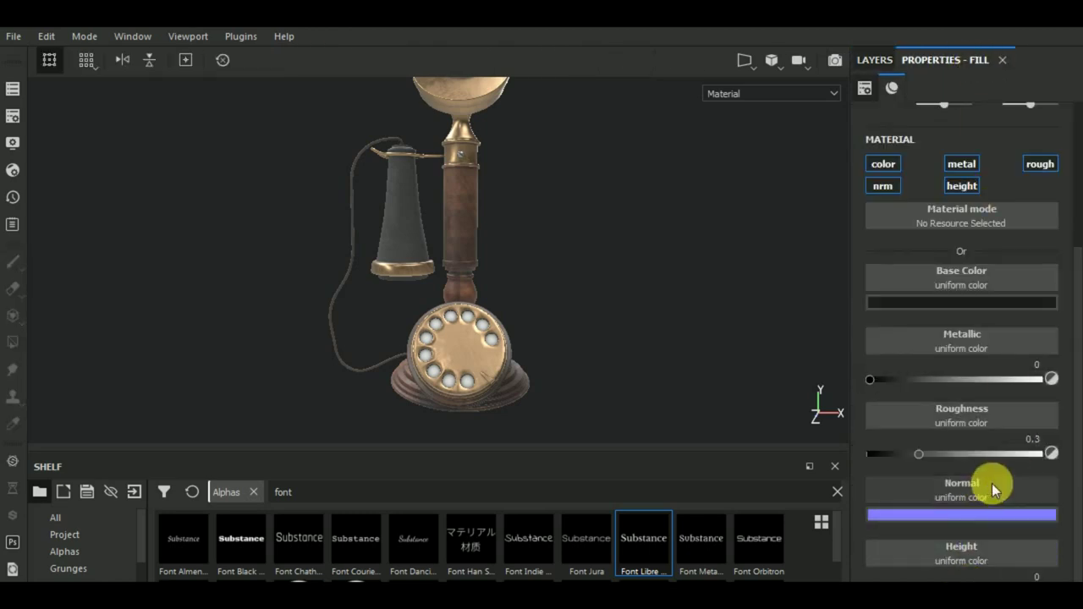
left_click(891, 187)
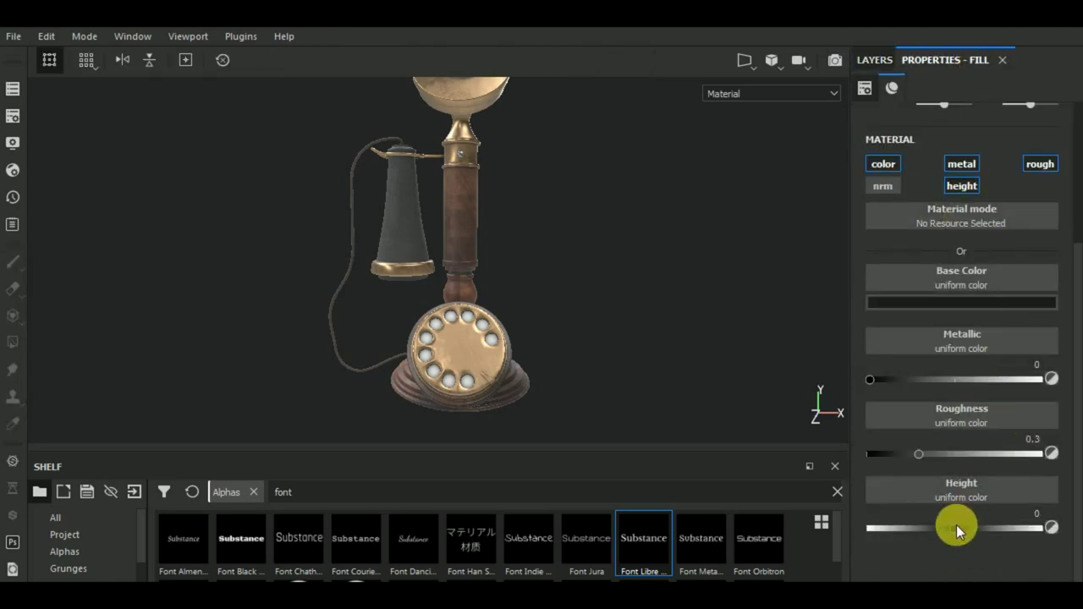
left_click_drag(964, 529, 966, 529)
scroll(593, 380, "up", 1)
scroll(517, 360, "up", 3)
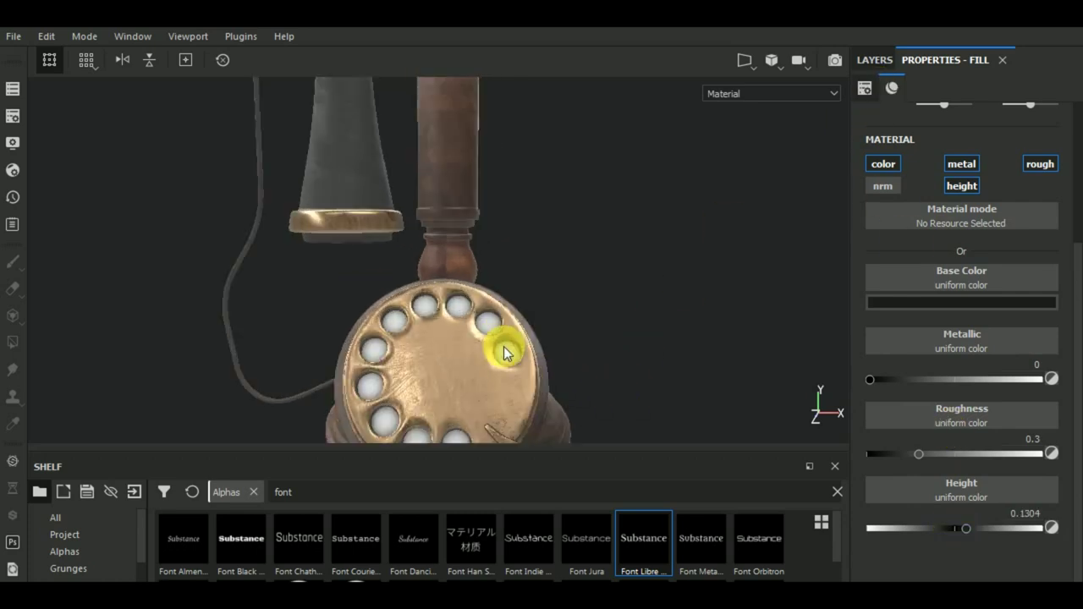
left_click(874, 60)
Test-stamp a 1 in a finger hole, undo it, and set the stamp size to 0.4.
left_click(910, 224)
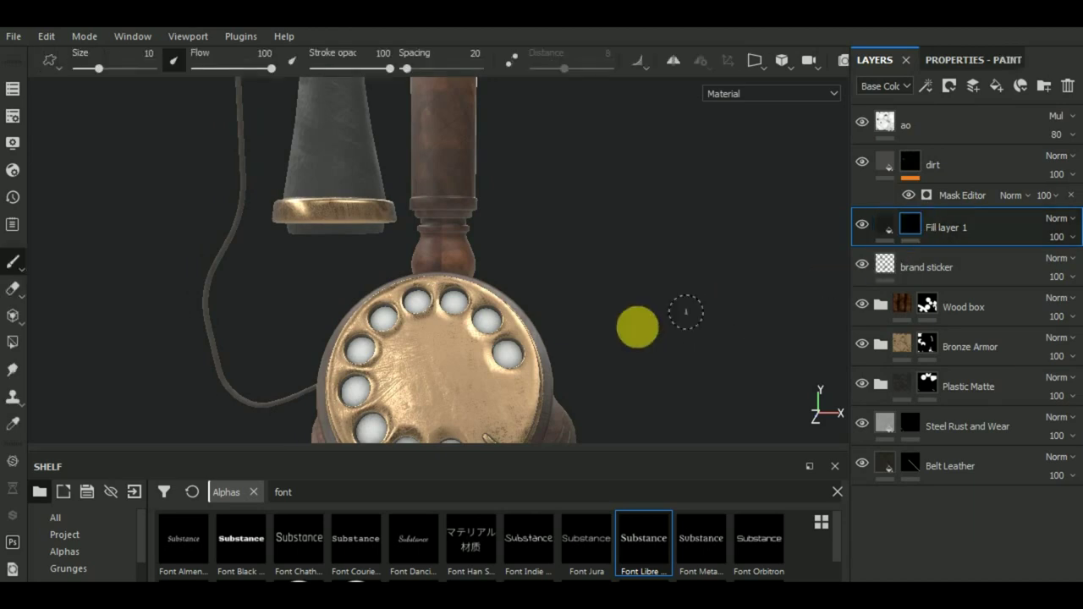
scroll(507, 351, "up", 2)
scroll(506, 351, "up", 2)
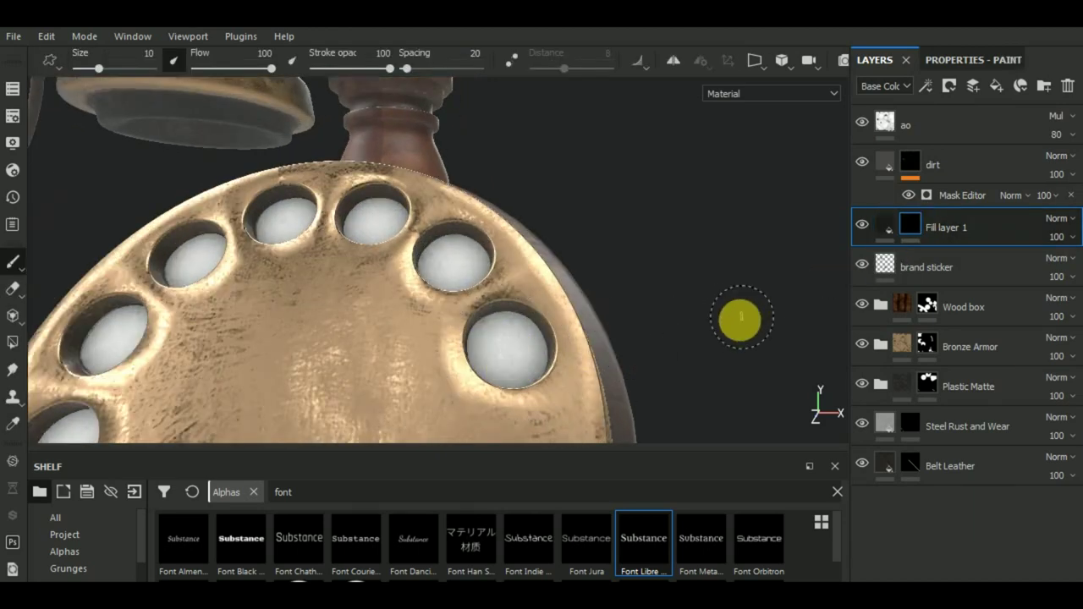
left_click(957, 61)
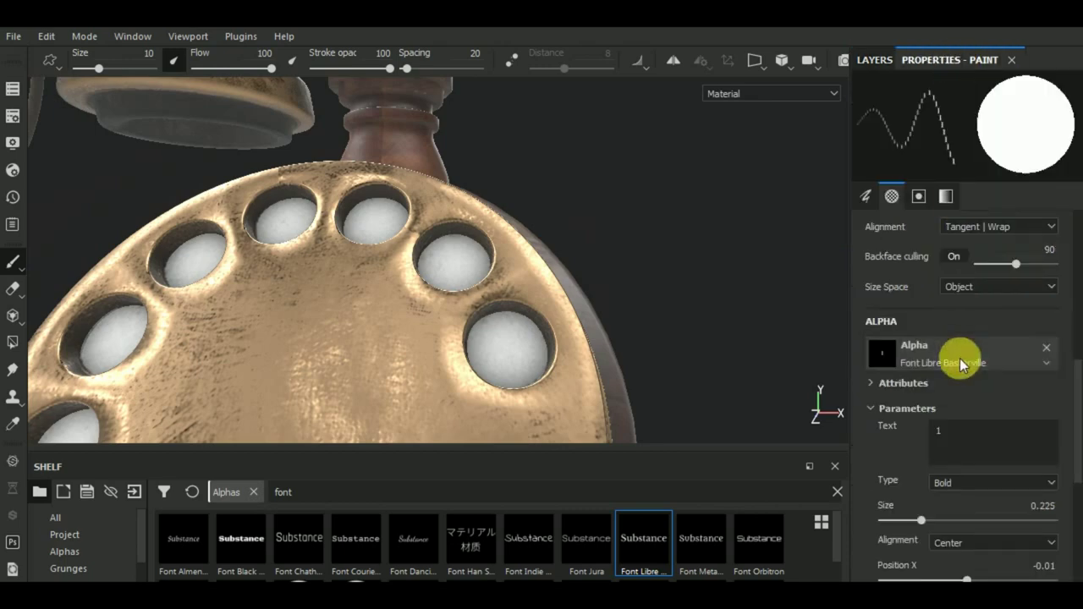
left_click(945, 520)
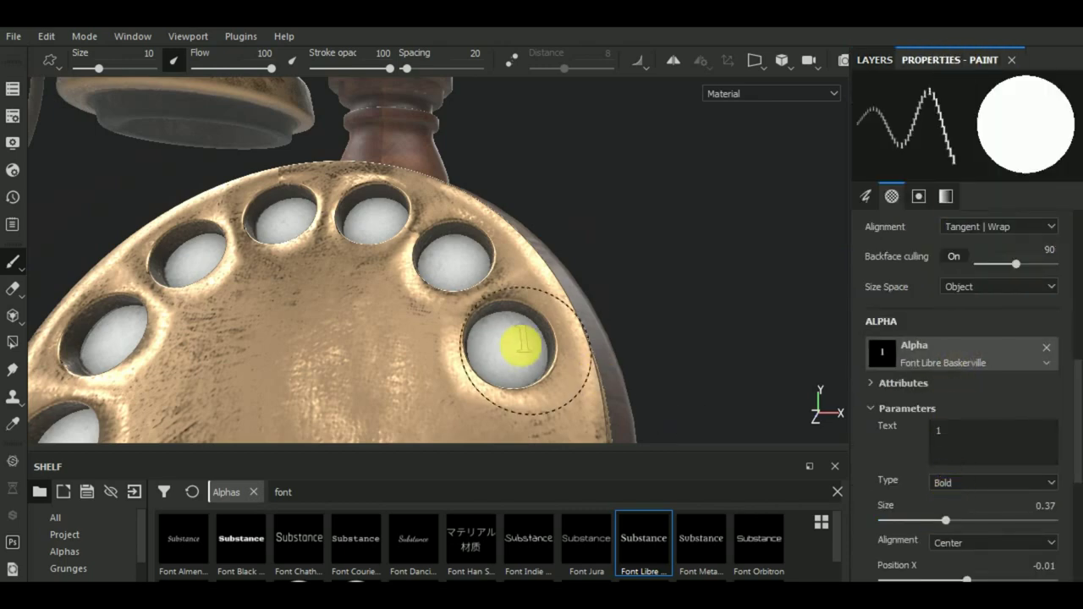
left_click(509, 354)
scroll(641, 343, "down", 3)
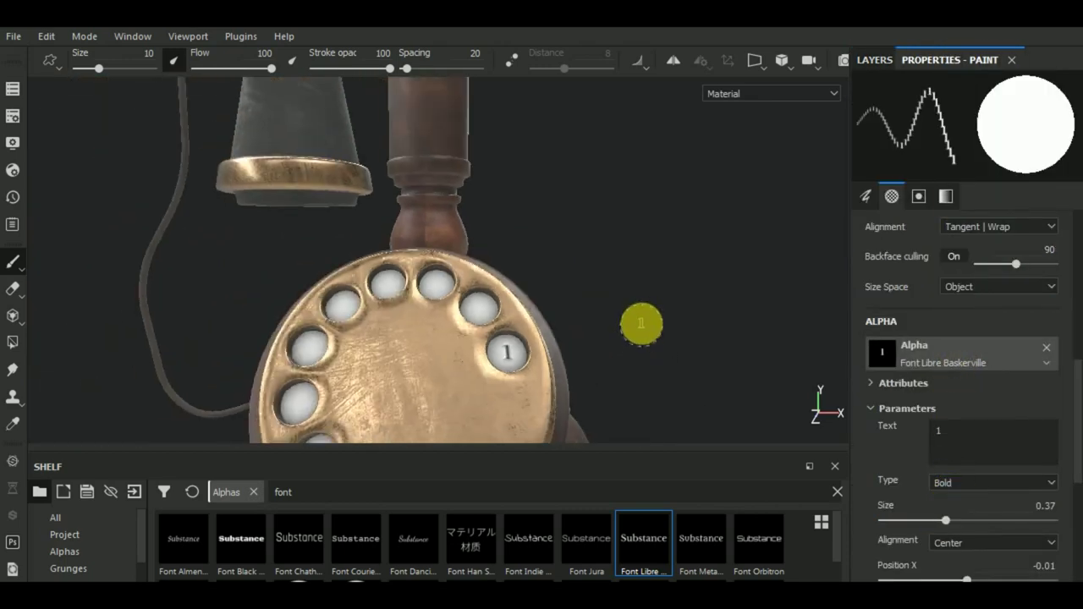
scroll(640, 326, "down", 2)
key("ctrl+z")
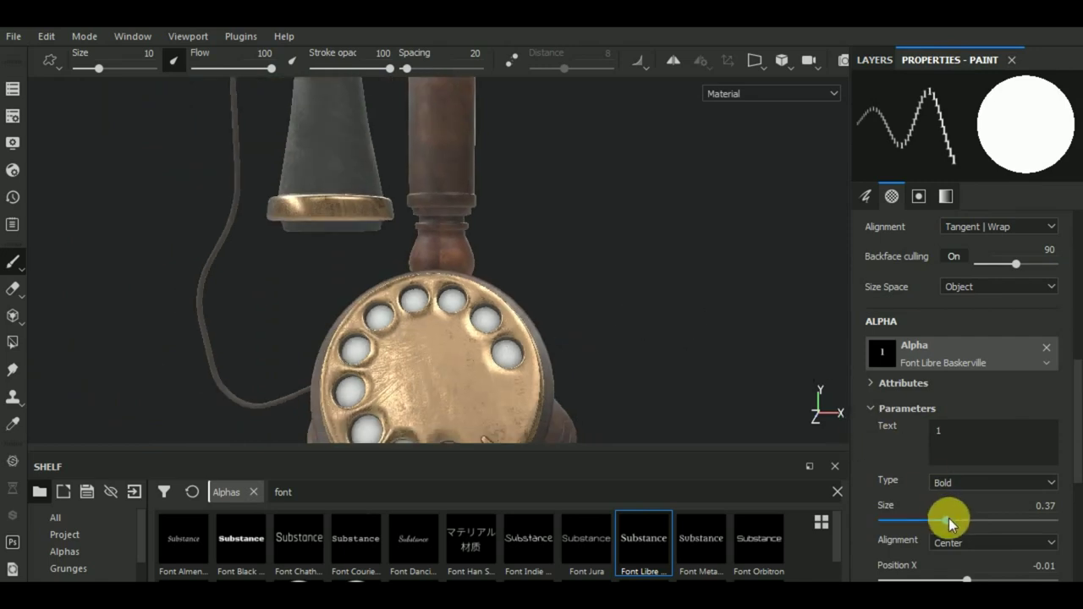
left_click_drag(949, 518, 951, 519)
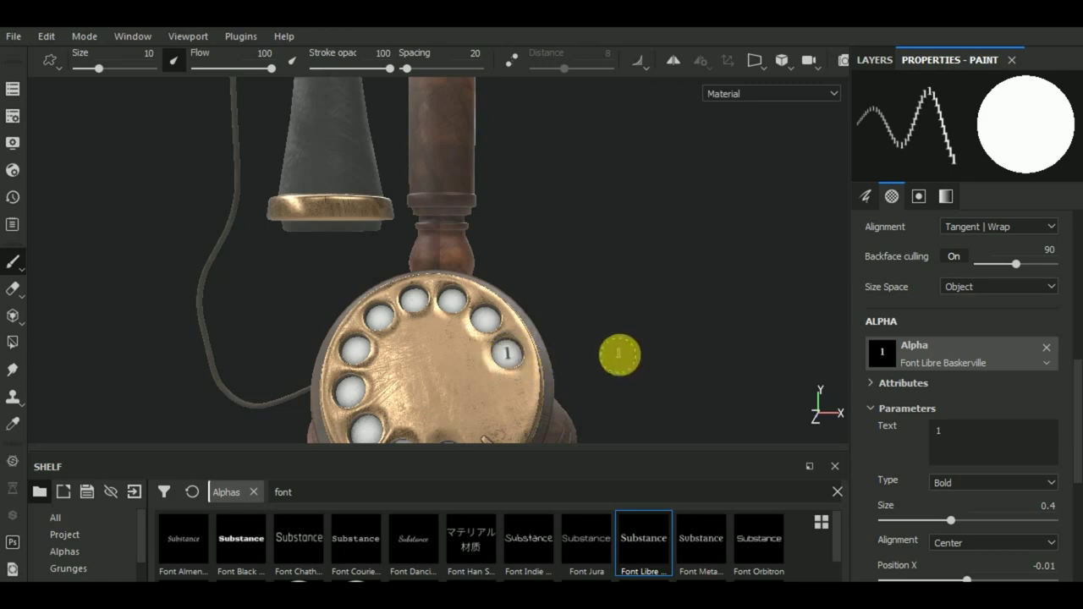
Change the stamp's text to '2' and check Fill layer 1 in the stack.
scroll(623, 347, "down", 2)
left_click(1021, 428)
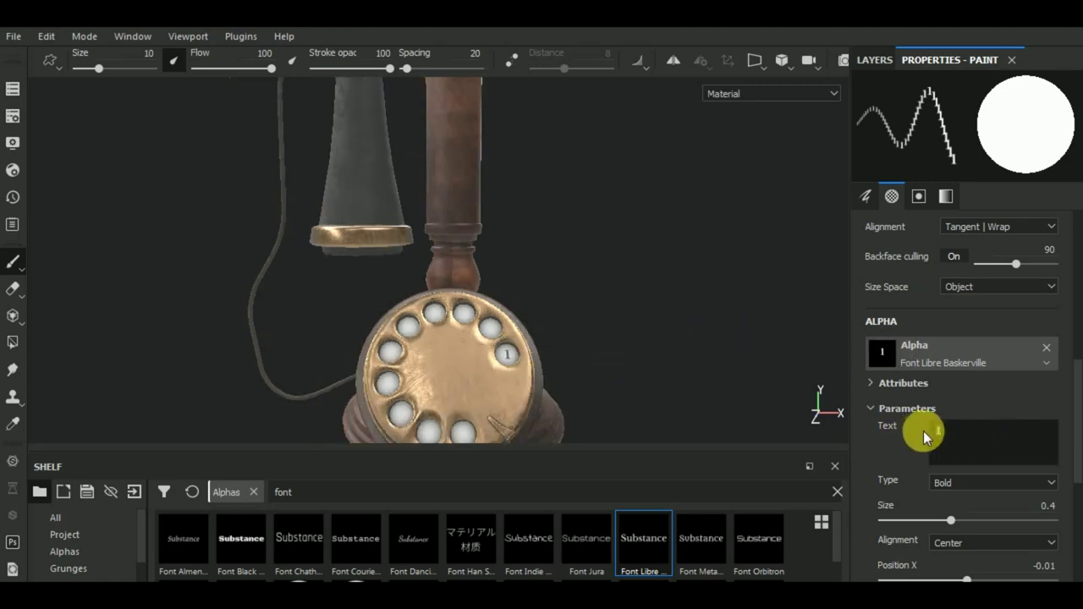
type("2")
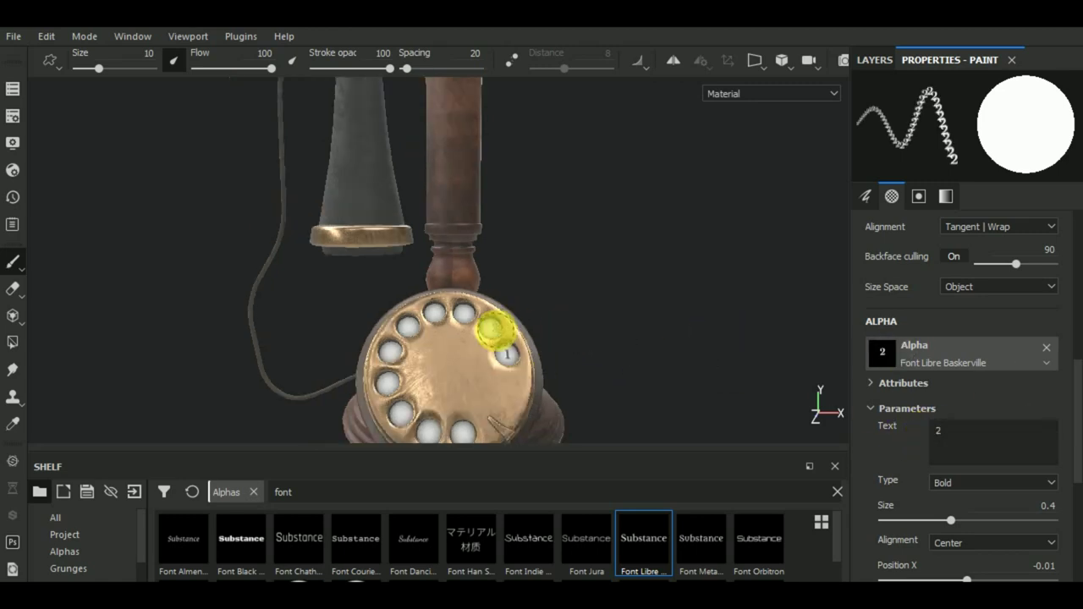
scroll(495, 332, "up", 1)
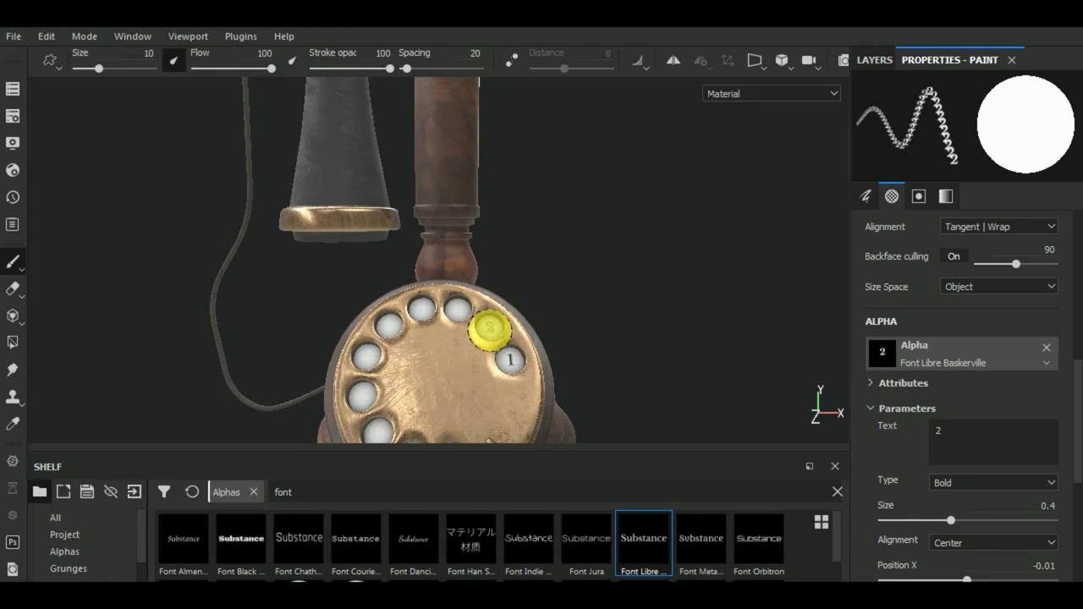
left_click(876, 59)
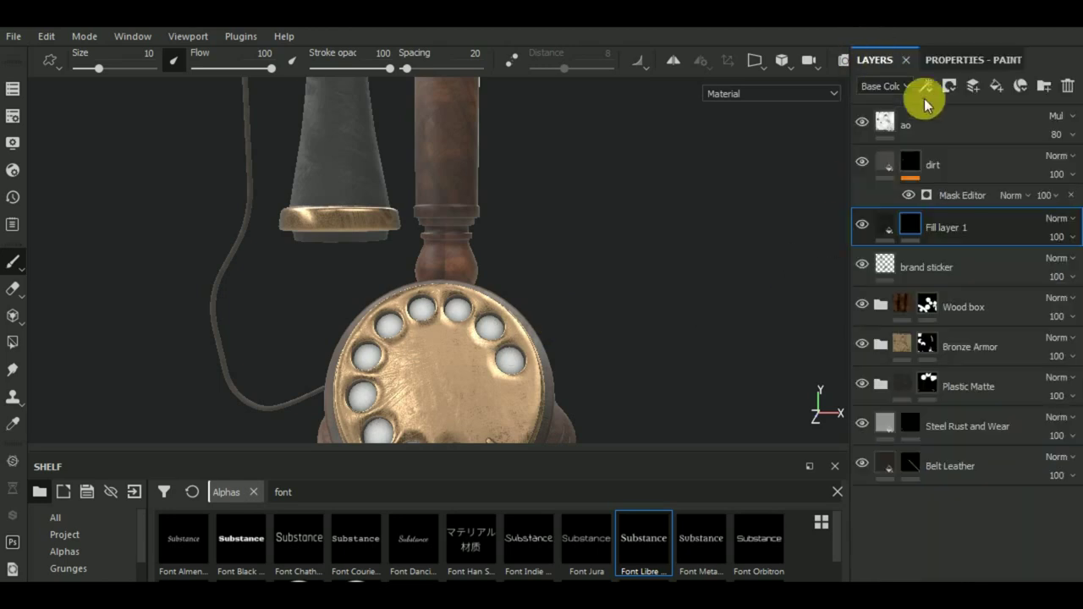
left_click(885, 226)
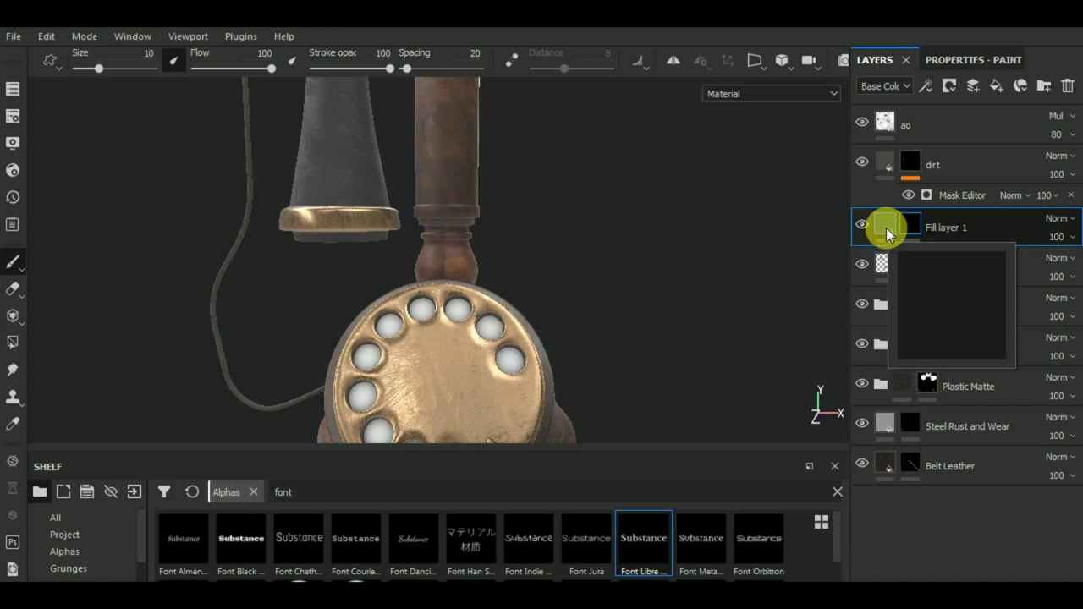
On Fill layer 1, stamp the serif number 1 onto the first dial hole.
left_click(886, 228)
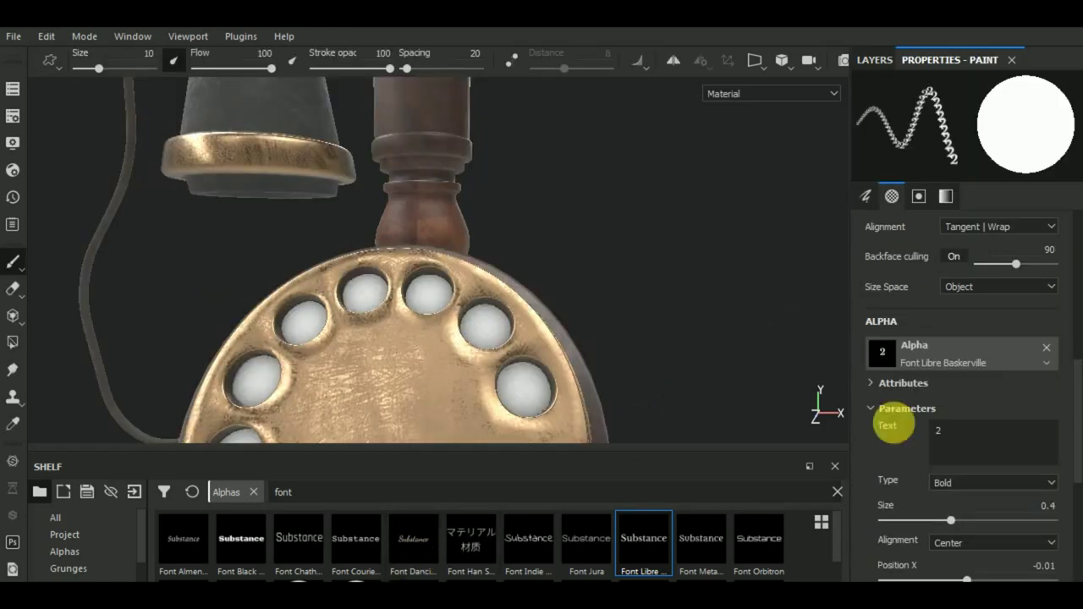
left_click(940, 429)
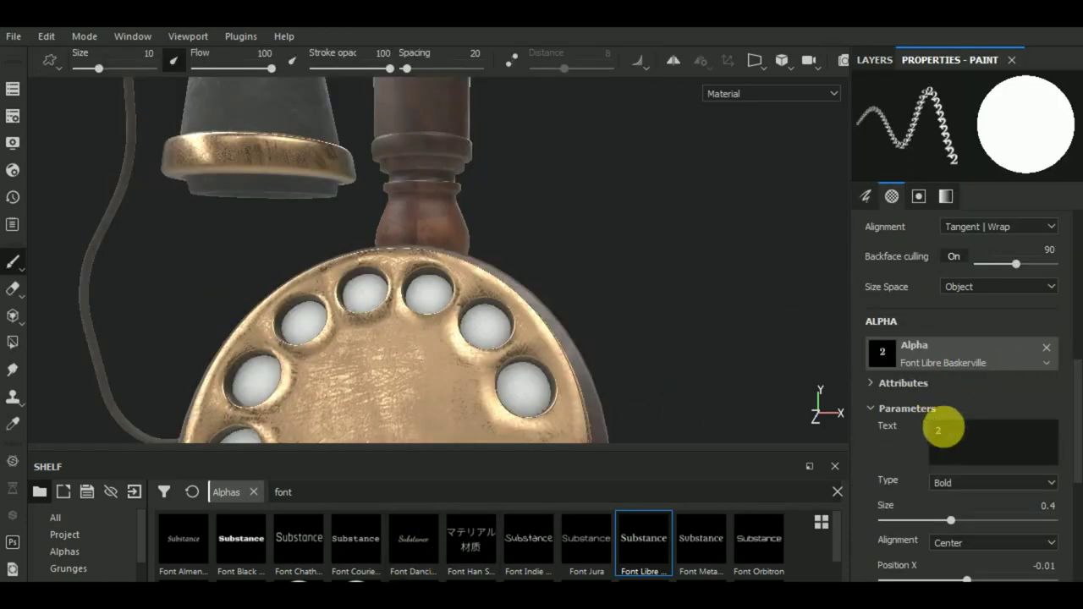
key("BackSpace")
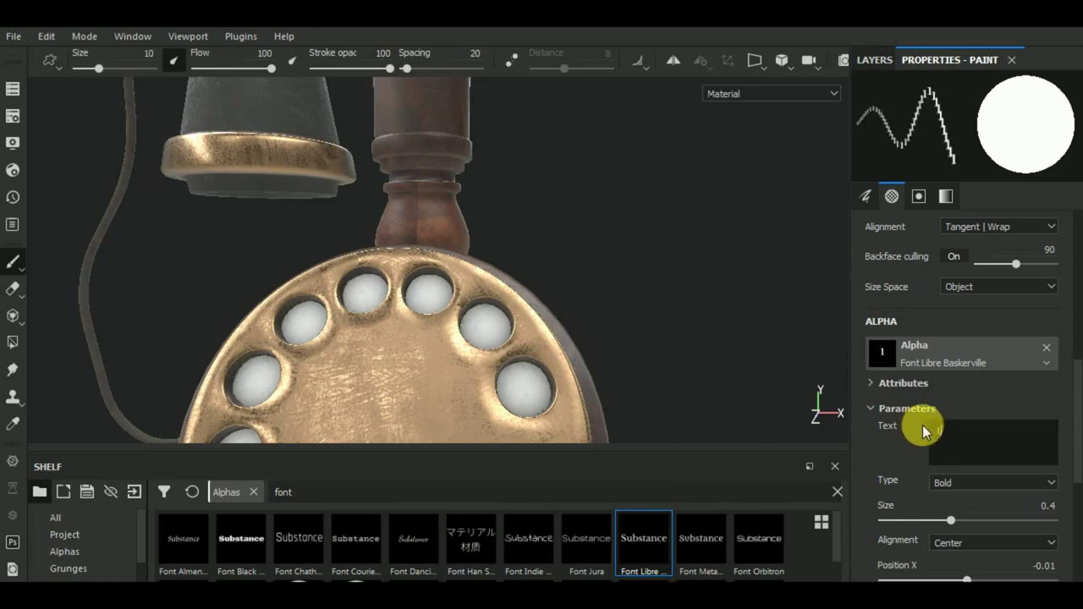
type("1")
left_click(525, 390)
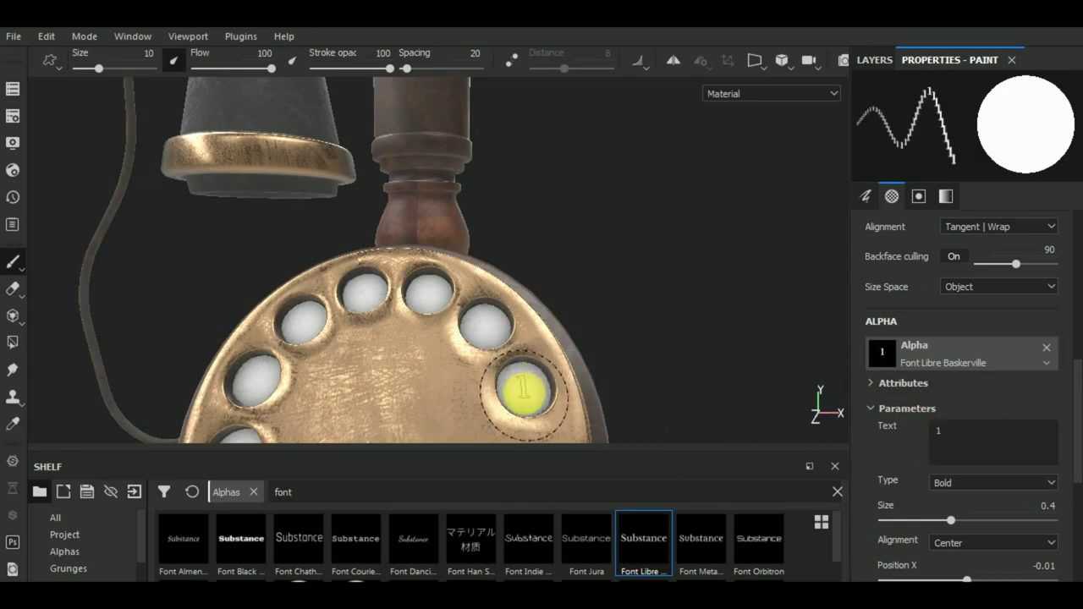
Return from erasing to the number stamp and set its text to 2.
left_click(928, 439)
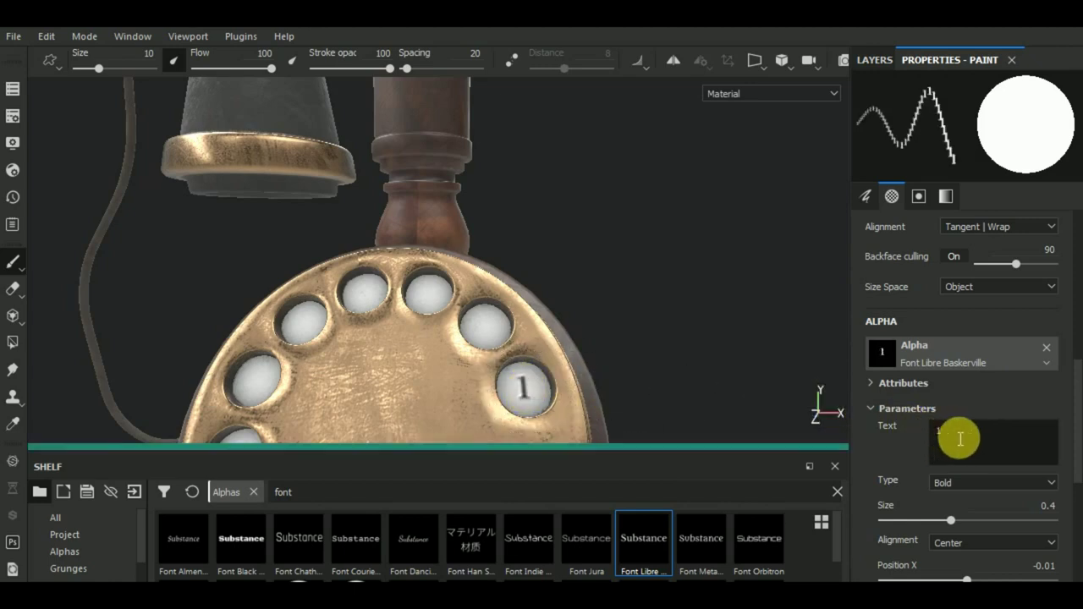
key("e")
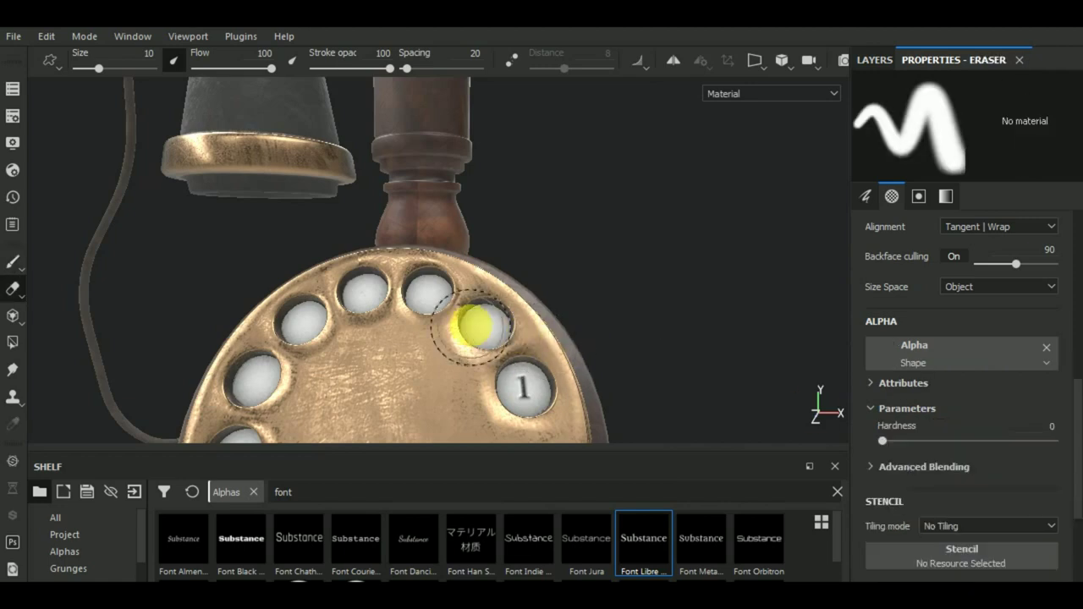
left_click(25, 263)
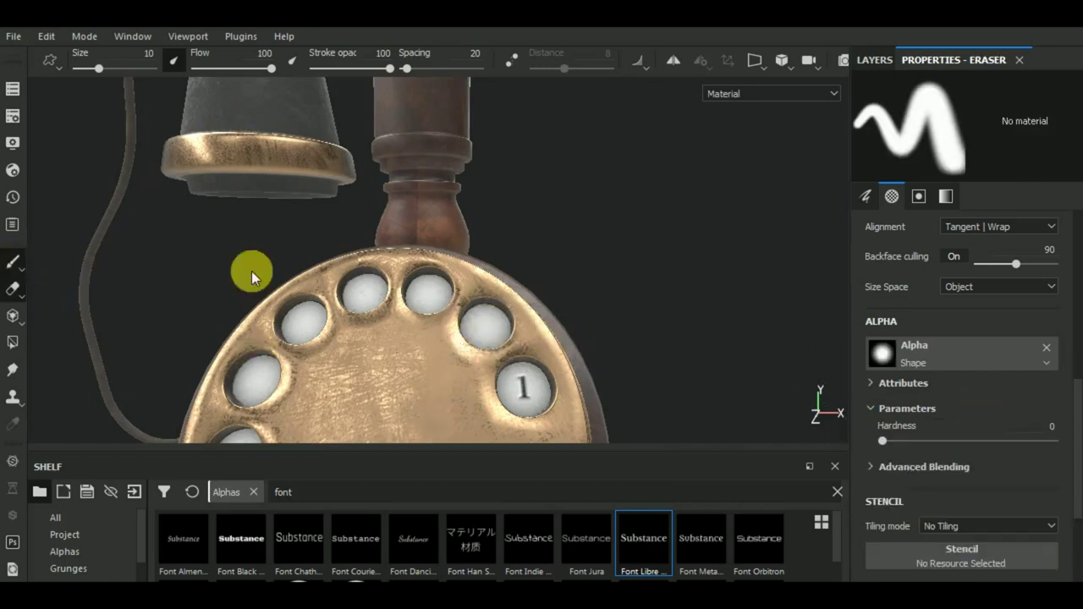
left_click(920, 433)
key("BackSpace")
type("2")
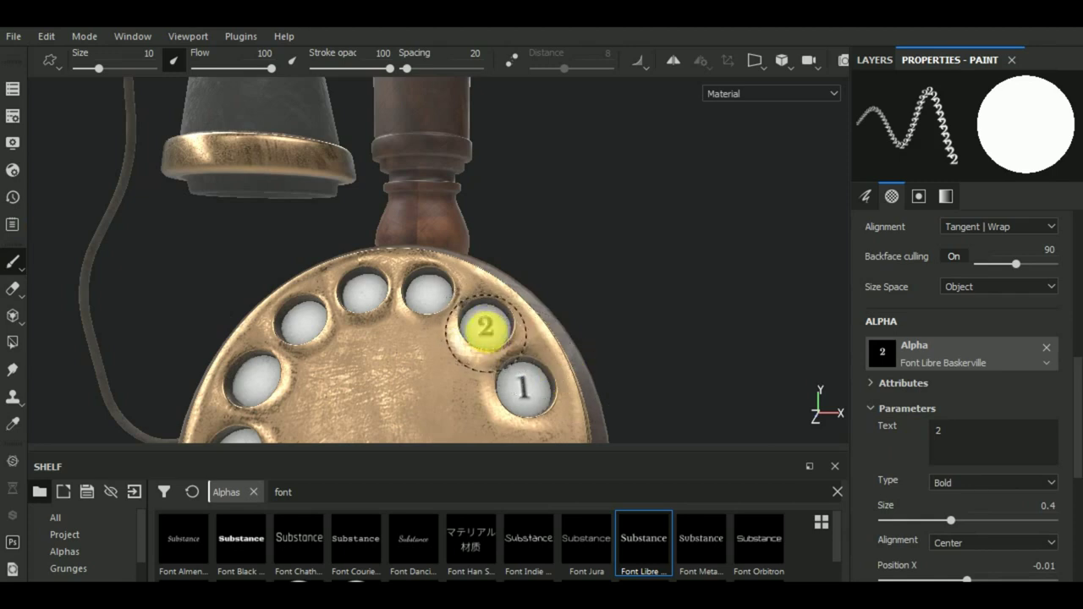
Change the stamp text to 3 and orbit the view back onto the dial.
double_click(926, 428)
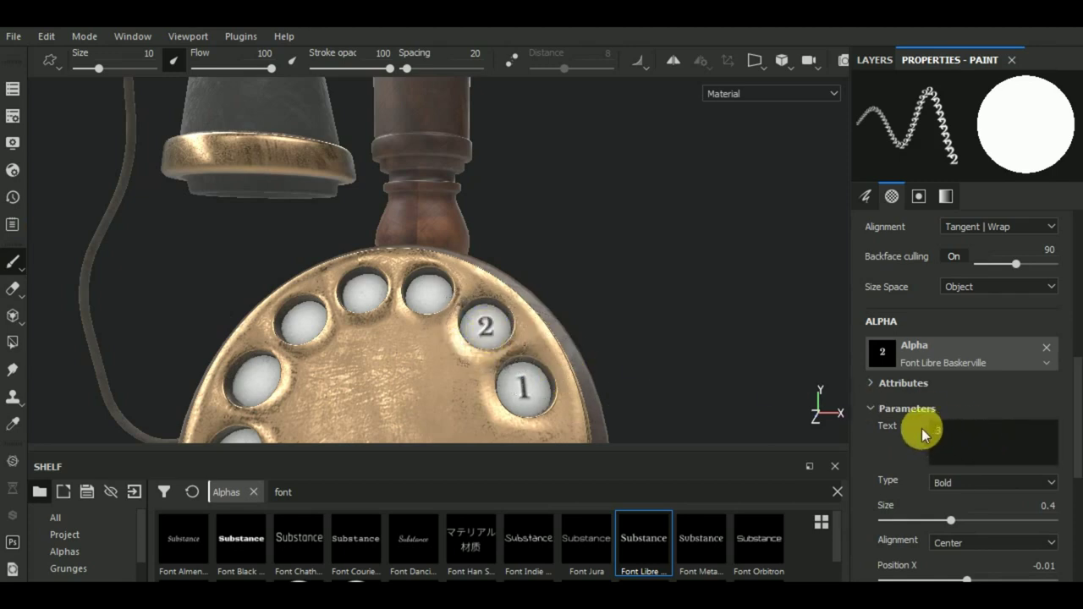
type("3")
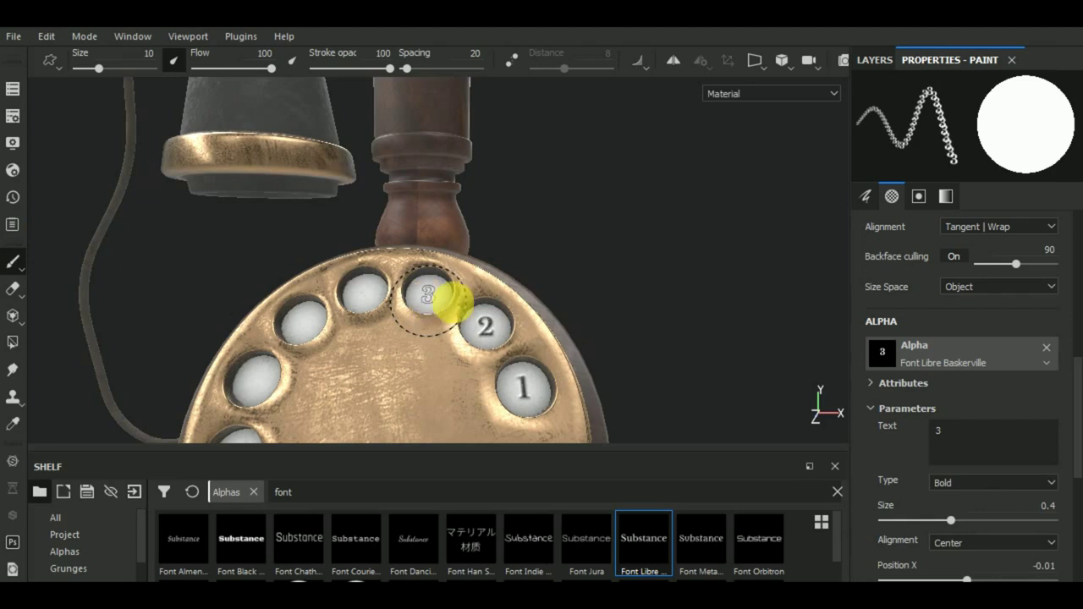
scroll(657, 314, "down", 3)
scroll(673, 312, "down", 3)
scroll(684, 372, "down", 2)
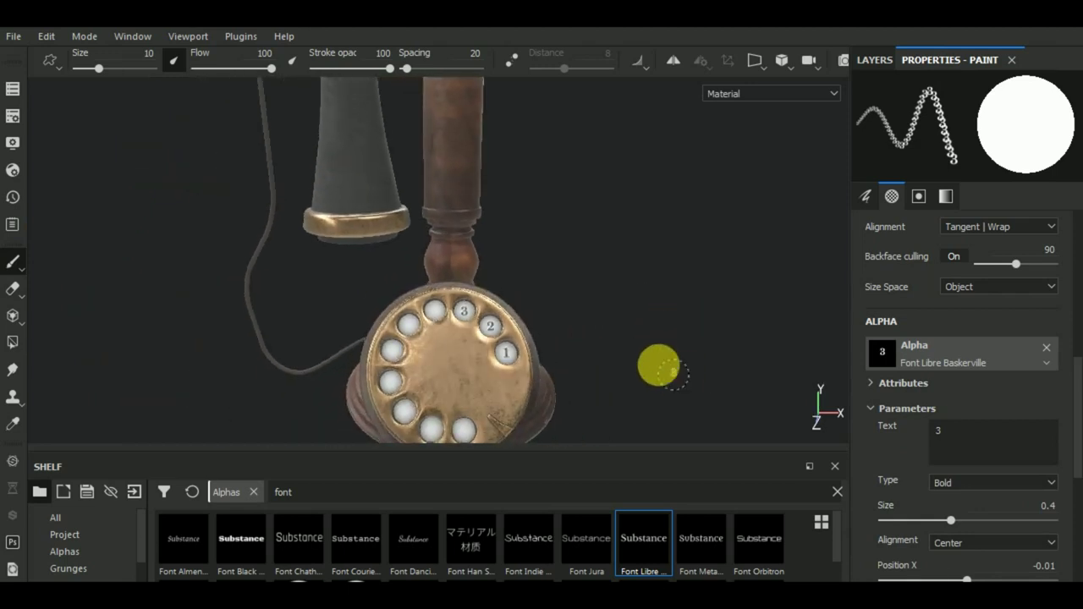
mouse_move(657, 365)
left_mouse_down("alt")
mouse_move(716, 367)
mouse_move(561, 334)
mouse_move(685, 361)
left_mouse_up("alt")
Stamp the numbers 4 and 5 onto the next two dial holes.
scroll(588, 339, "up", 3)
left_click_drag(1017, 455, 920, 435)
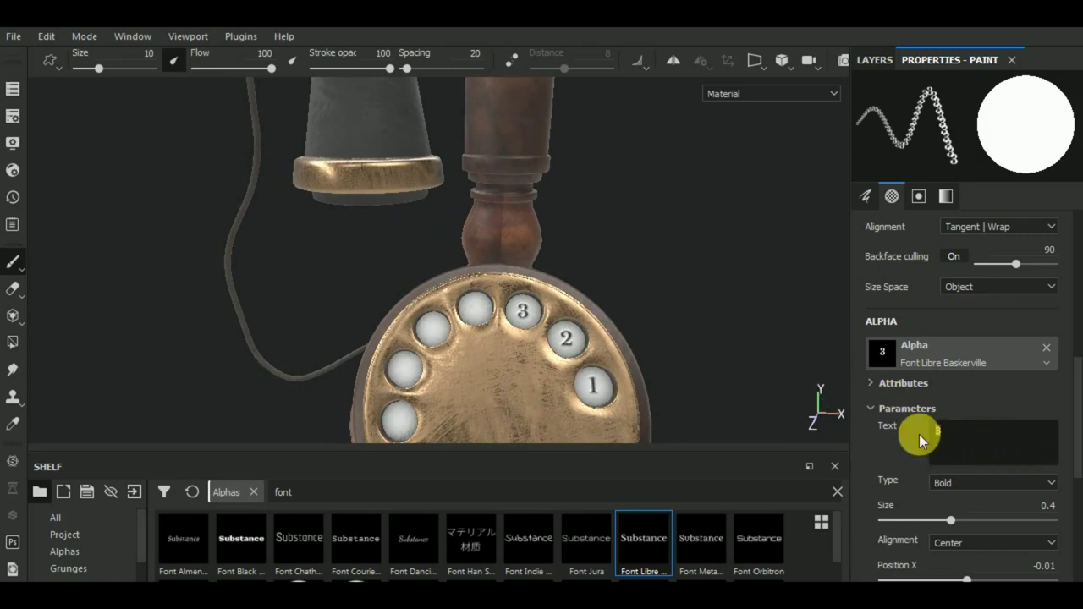
type("4")
key("Return")
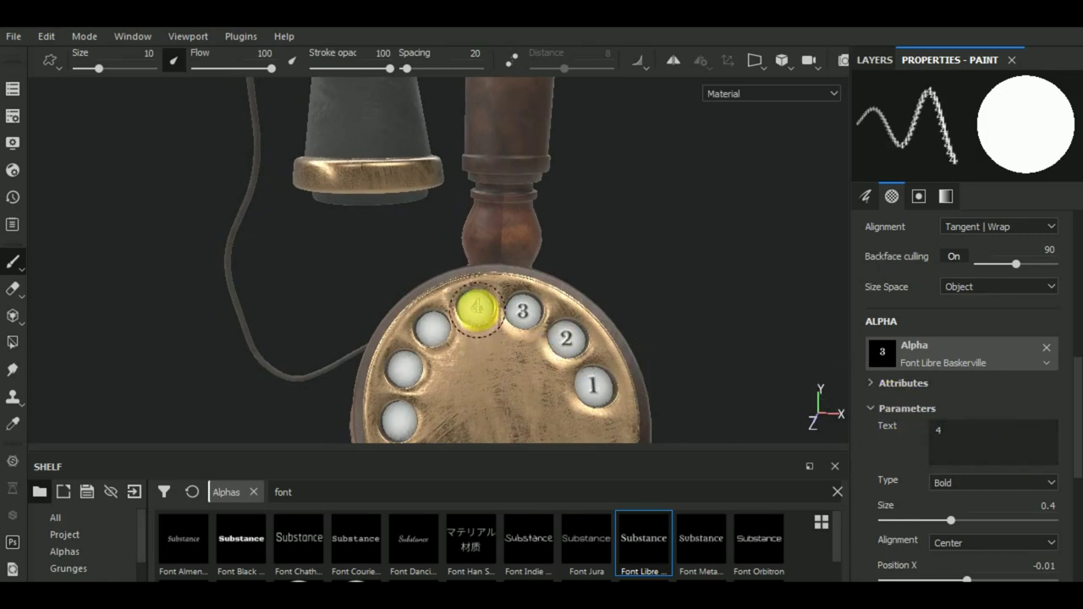
left_click(476, 307)
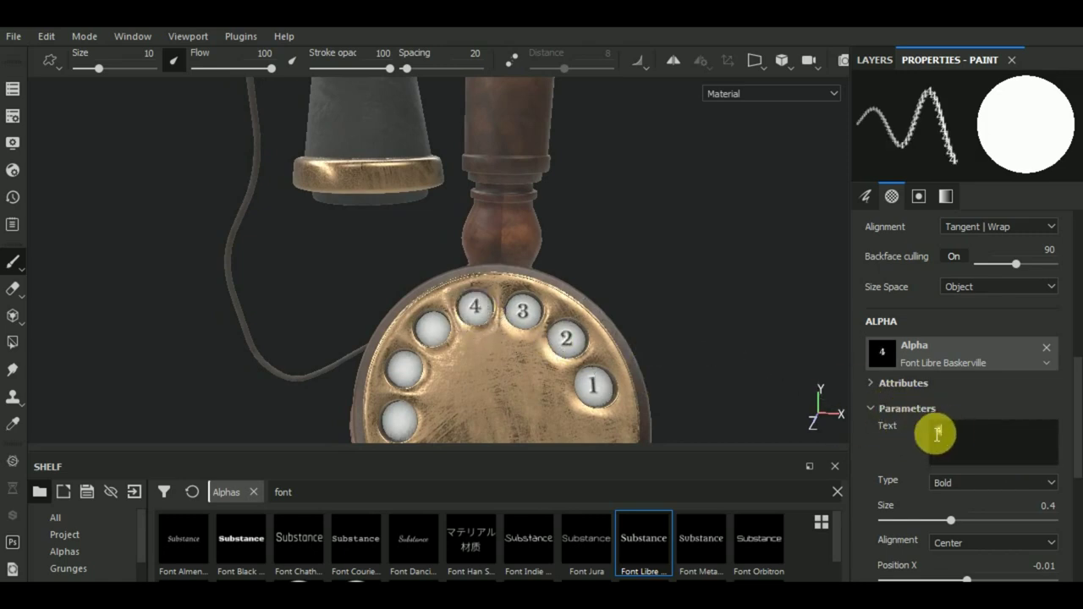
left_click_drag(963, 437, 919, 433)
type("5")
key("Return")
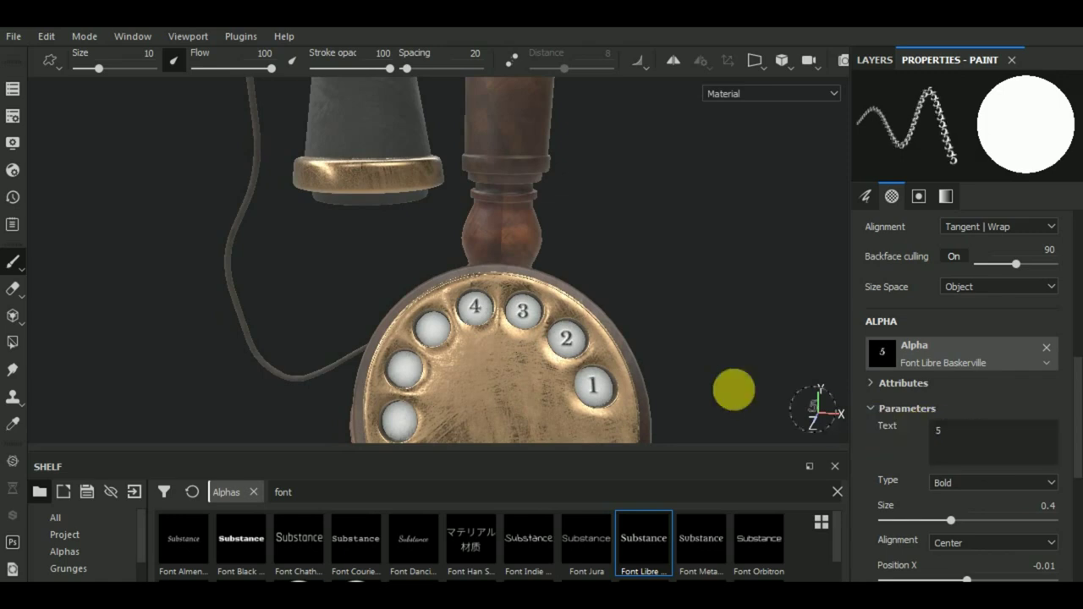
left_click(432, 328)
Stamp the numbers 6, 7 and 8 onto the following holes, turning toward the lower holes.
left_click(1035, 459)
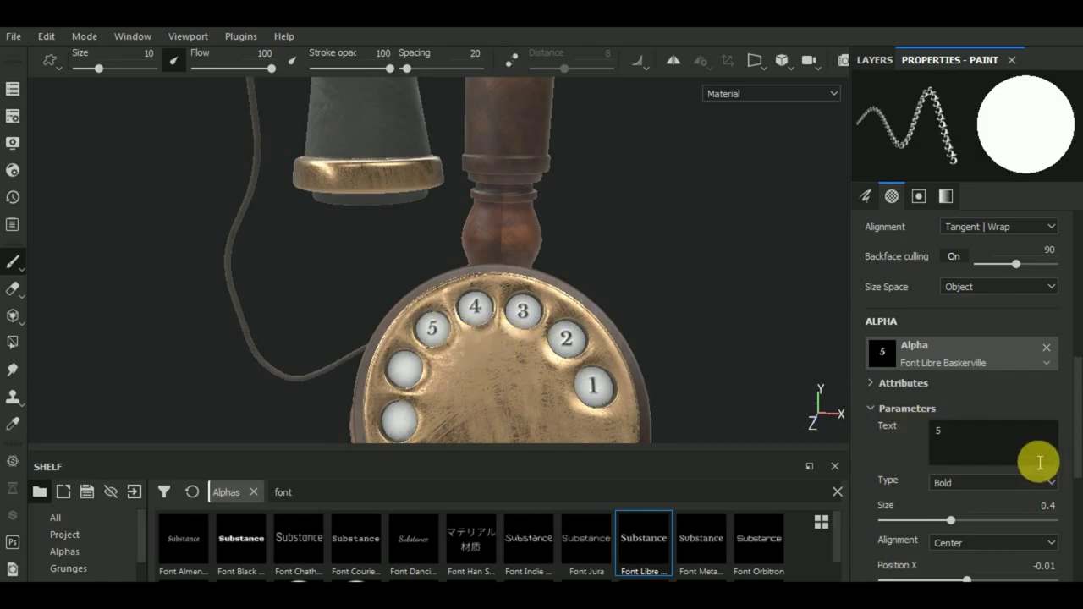
type("6")
key("Return")
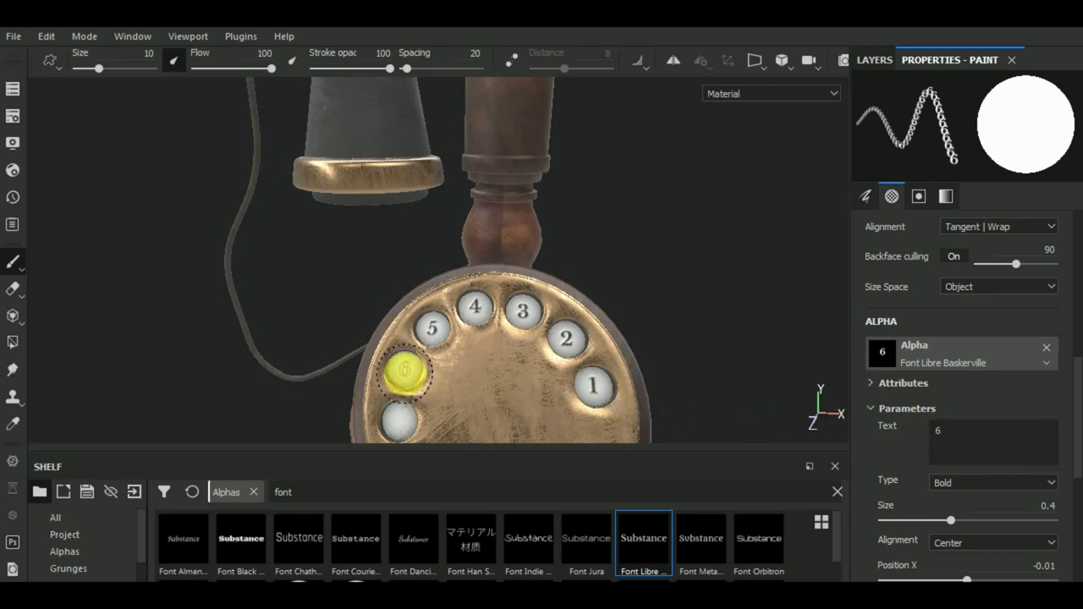
left_click(405, 370)
left_click(973, 430)
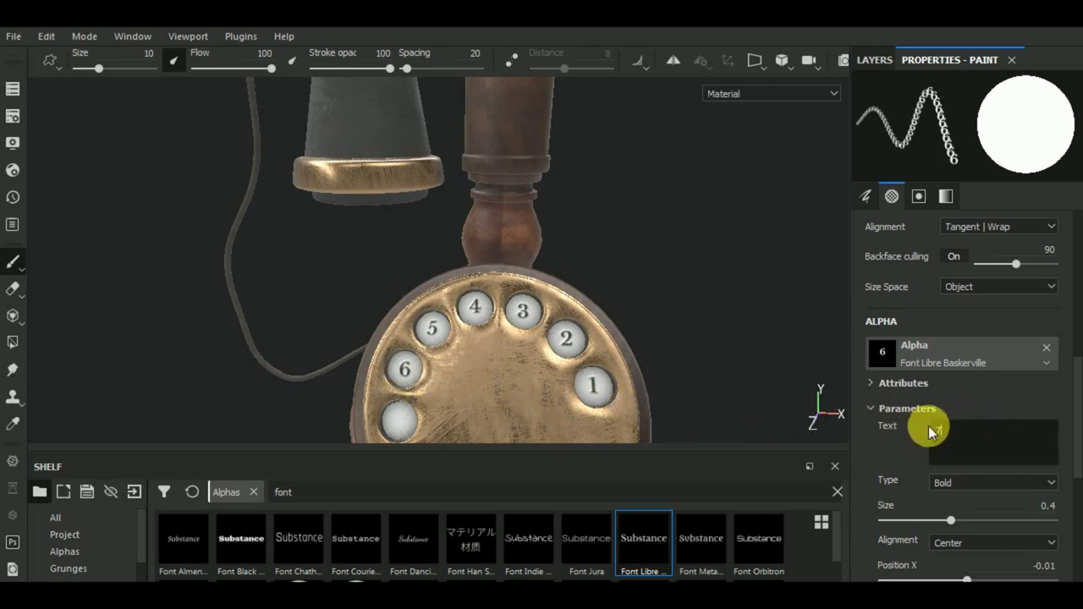
type("7")
key("Return")
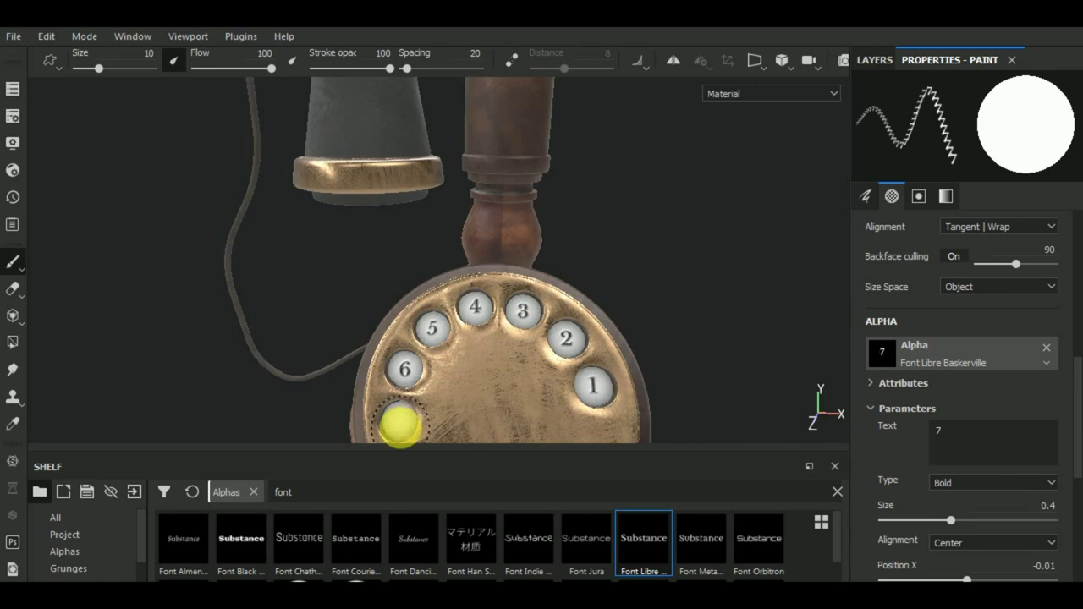
left_click_drag(702, 382, 737, 266, "alt")
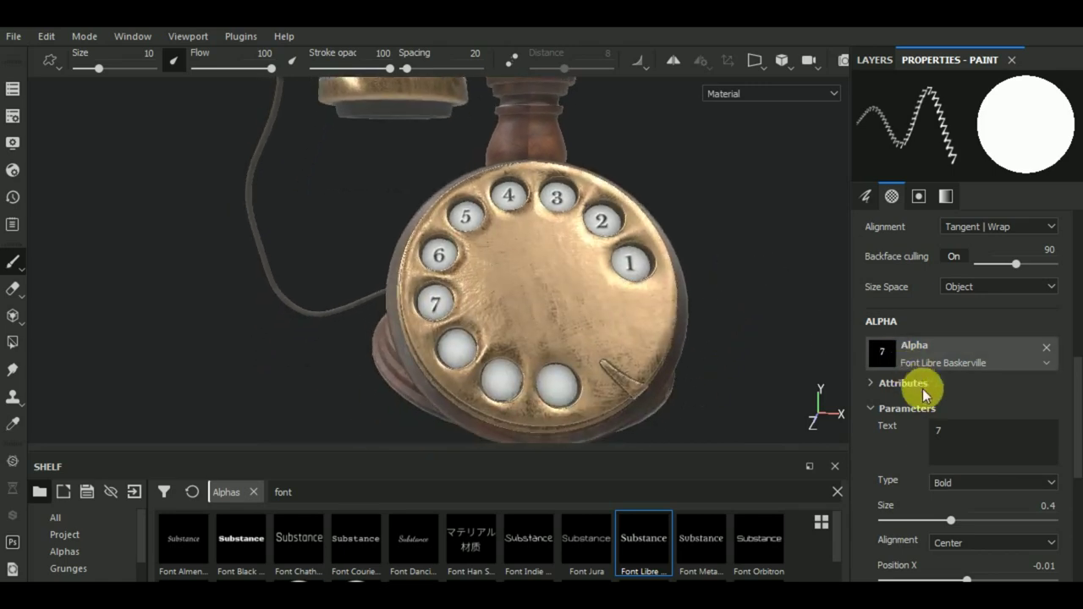
left_click(941, 430)
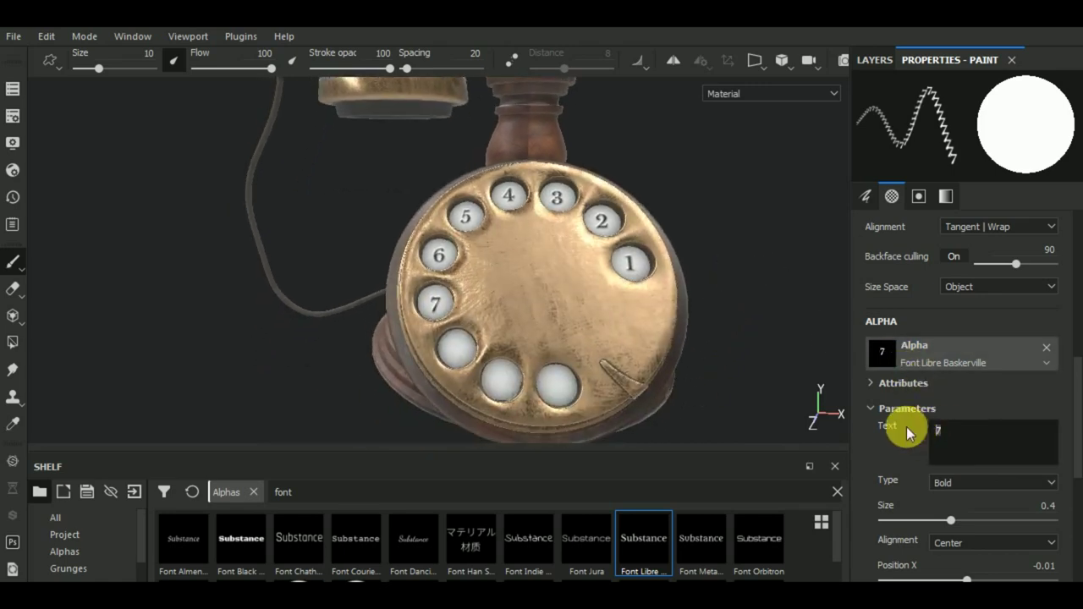
type("8")
key("Return")
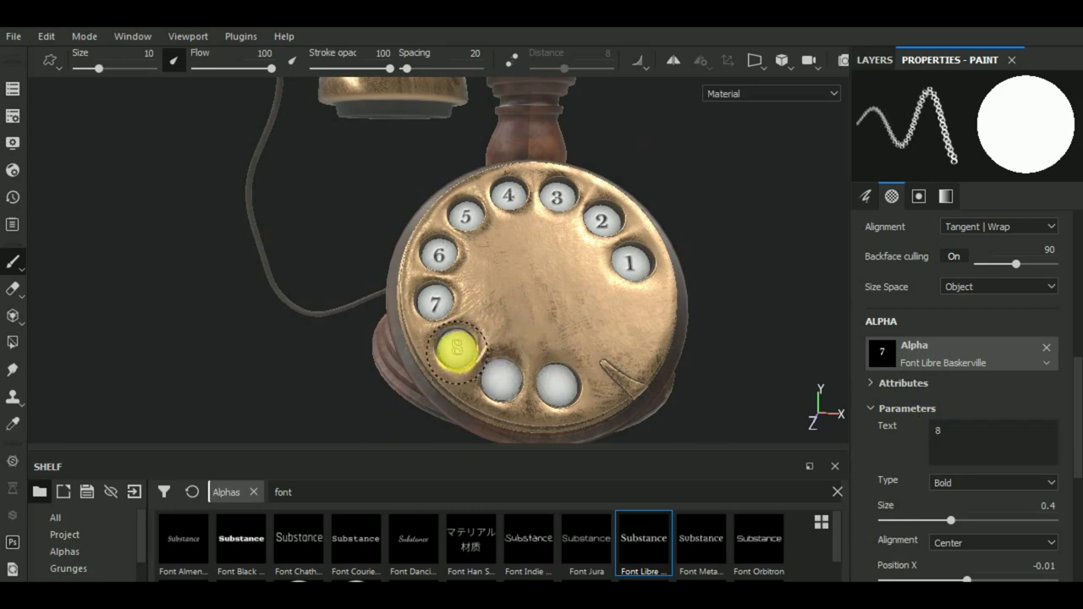
left_click(456, 349)
Stamp the numbers 9 and 0 onto the last two dial holes.
left_click(952, 434)
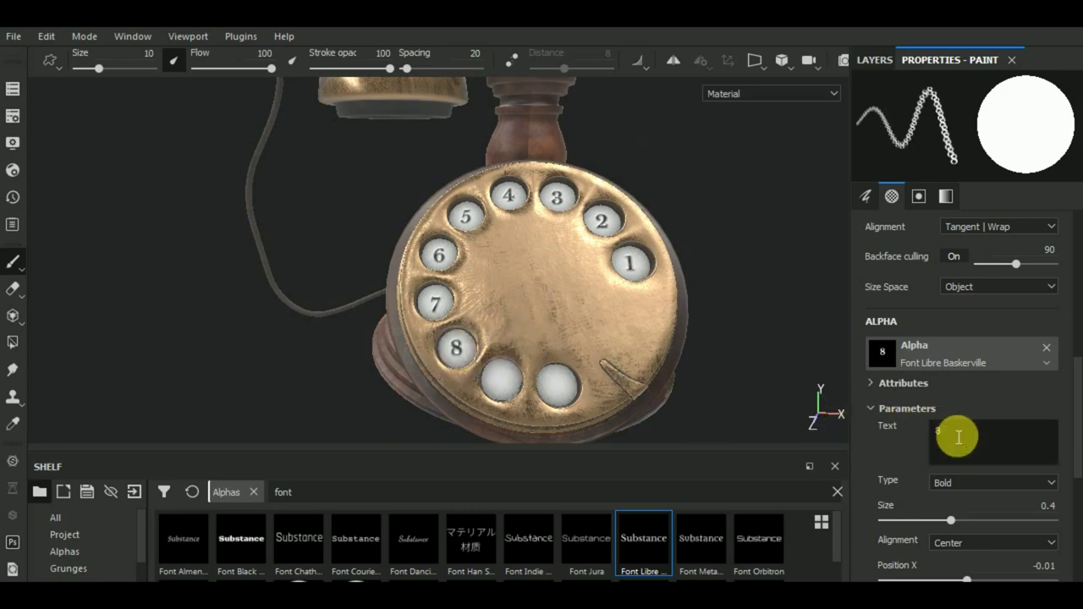
type("9")
key("Return")
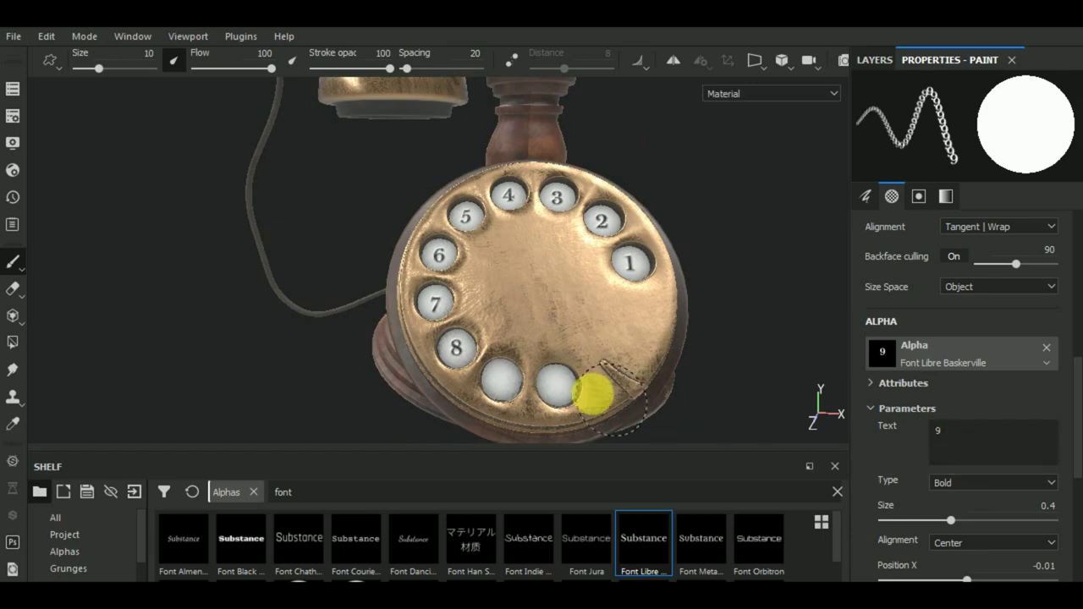
left_click(501, 383)
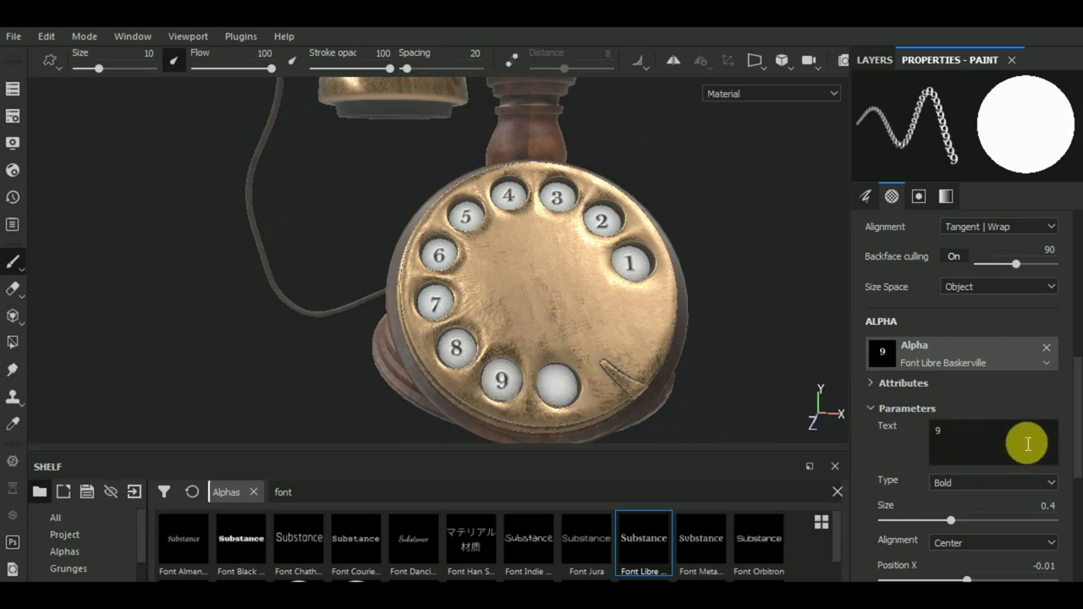
left_click(968, 438)
type("0")
key("Return")
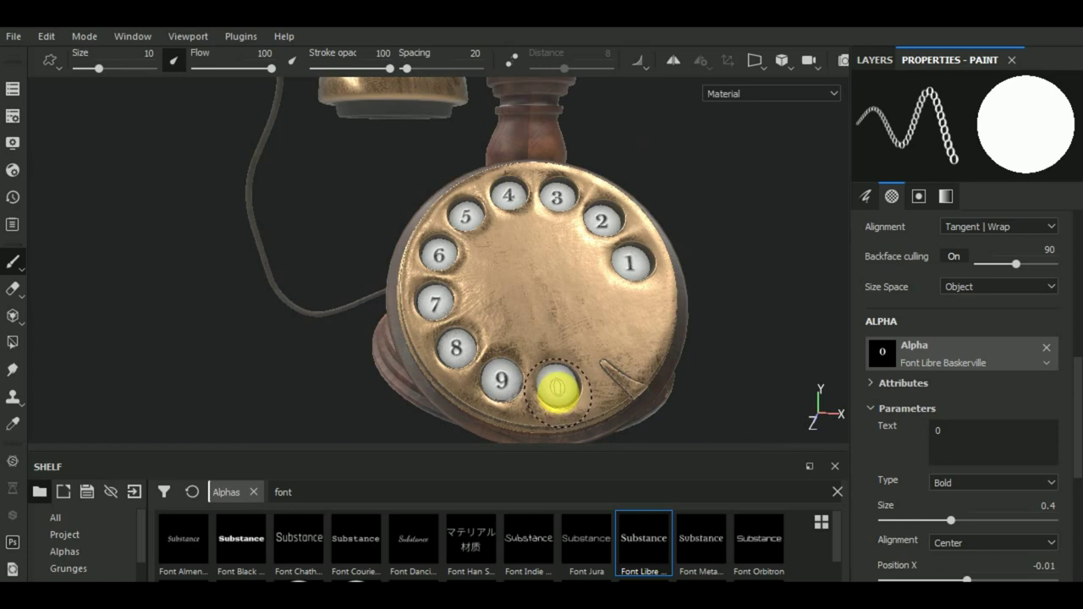
left_click(557, 390)
Frame the whole telephone with the dial facing the camera and return to the layer stack.
scroll(633, 389, "down", 5)
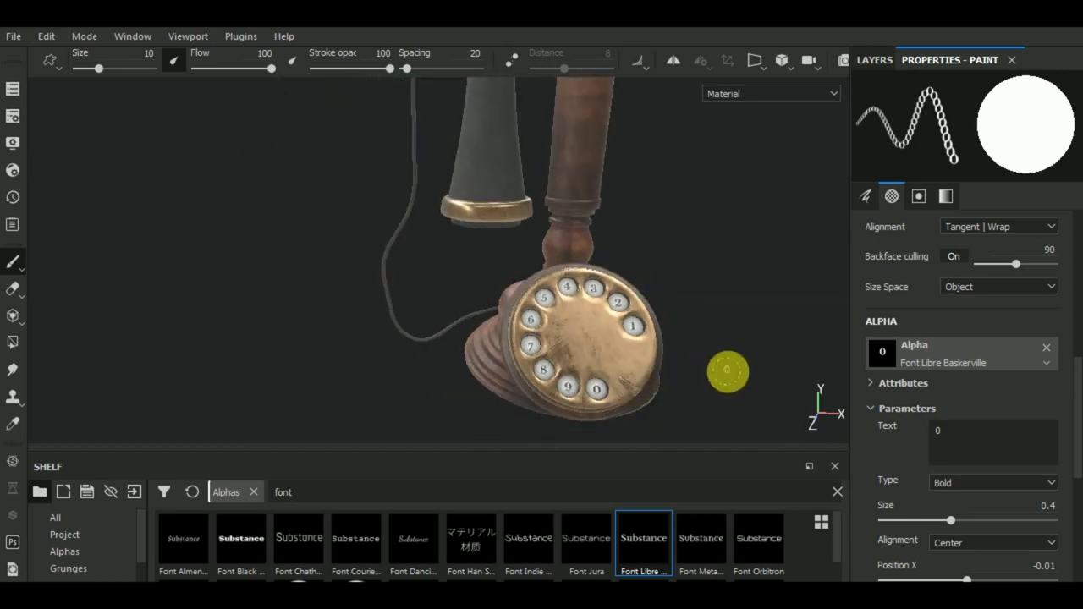
middle_click_drag(726, 370, 639, 390, "alt")
left_click_drag(626, 380, 669, 381, "alt")
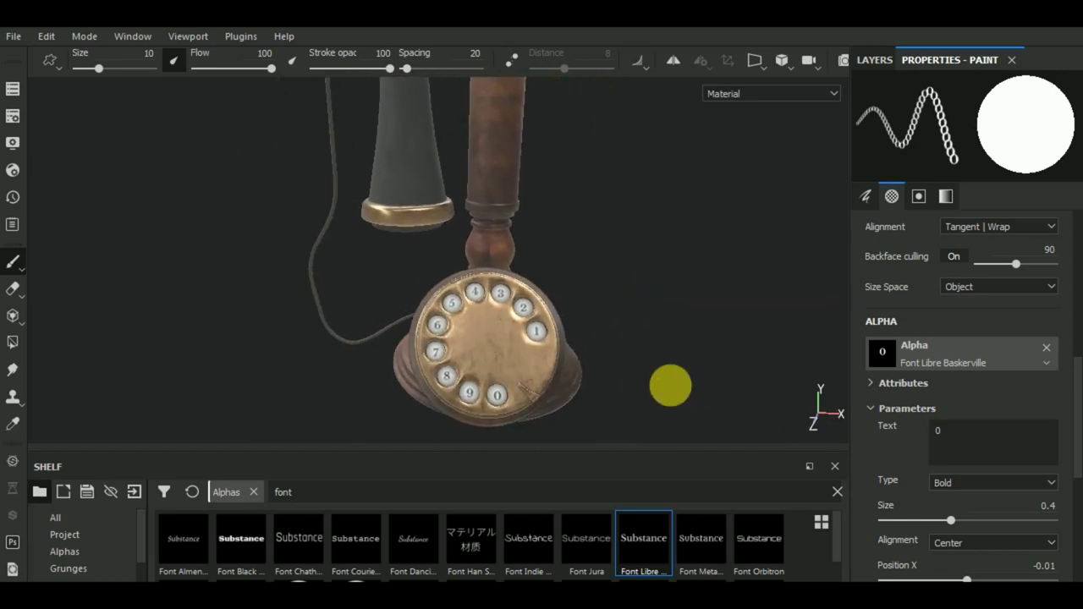
left_click(875, 59)
Rename the digits' fill layer to 'numbers'.
left_click(947, 229)
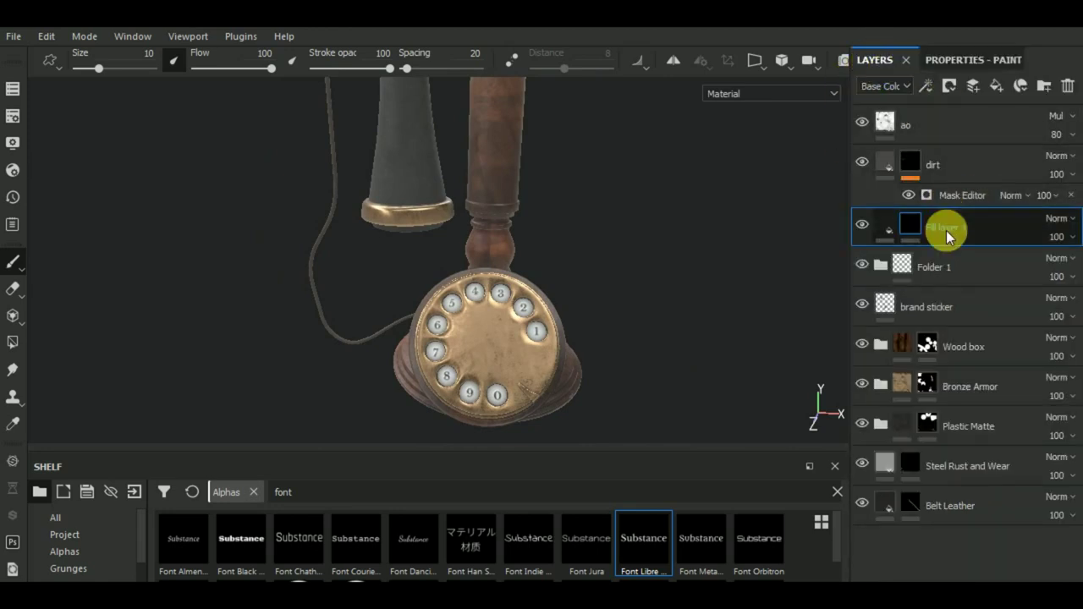
double_click(947, 228)
type("numbers")
key("Return")
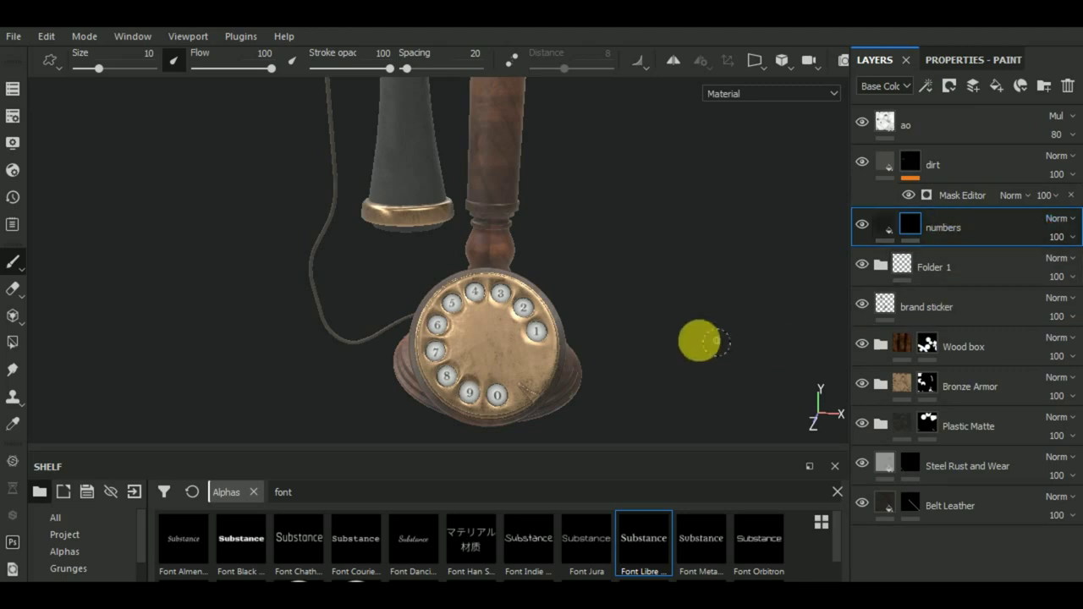
Darken the numbers layer's base colour to near black (RGB 0.004).
mouse_move(701, 339)
middle_mouse_down("alt")
mouse_move(658, 322)
mouse_move(678, 323)
middle_mouse_up("alt")
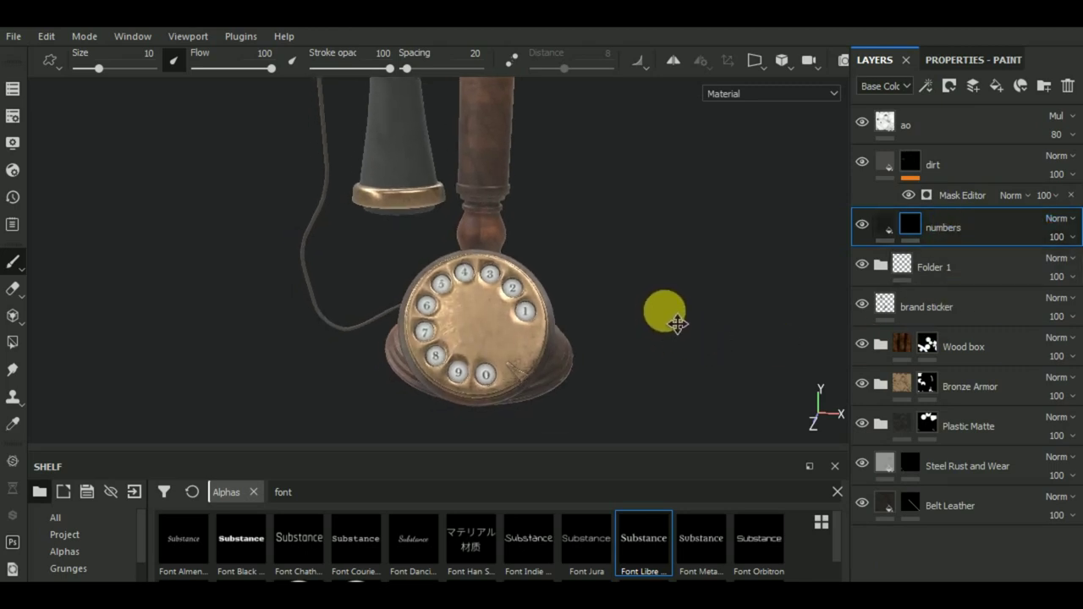
mouse_move(672, 354)
left_mouse_down("alt")
mouse_move(665, 318)
mouse_move(699, 346)
mouse_move(684, 348)
mouse_move(681, 373)
left_mouse_up("alt")
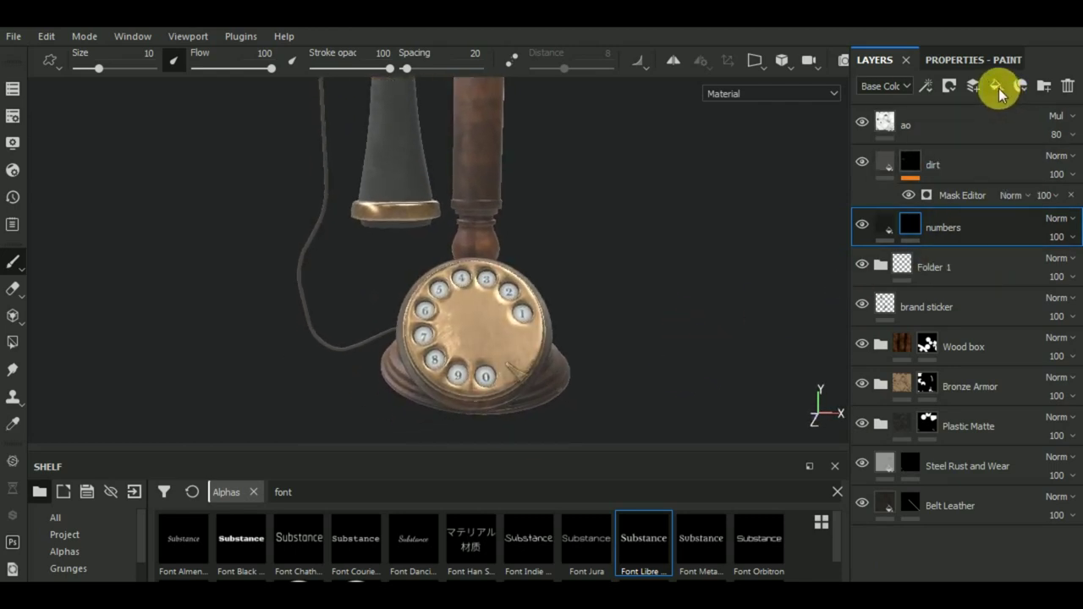
left_click(888, 224)
left_click(948, 60)
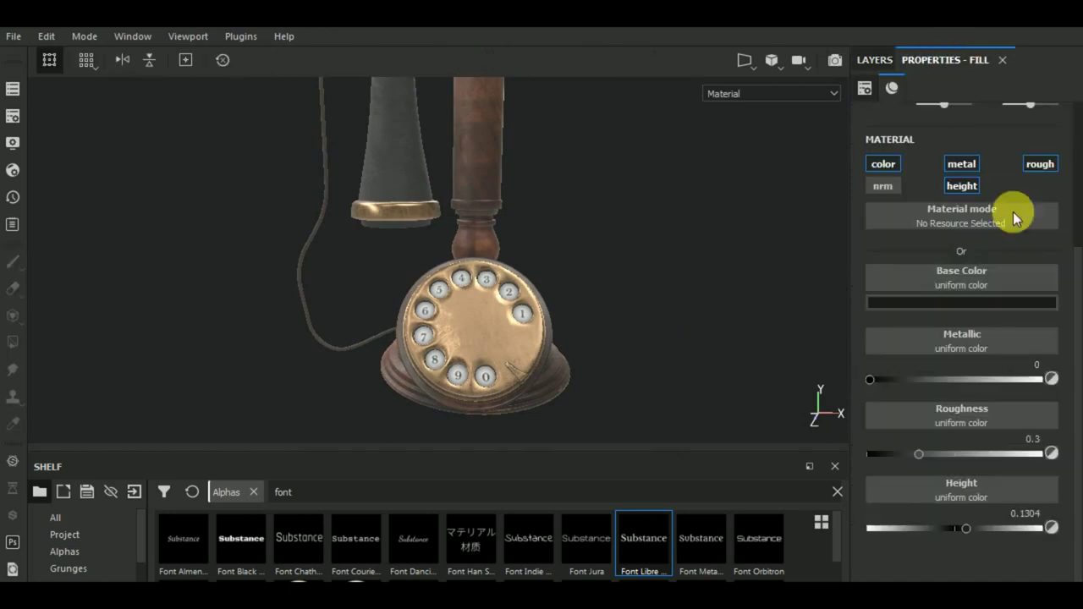
left_click(980, 303)
left_click(862, 453)
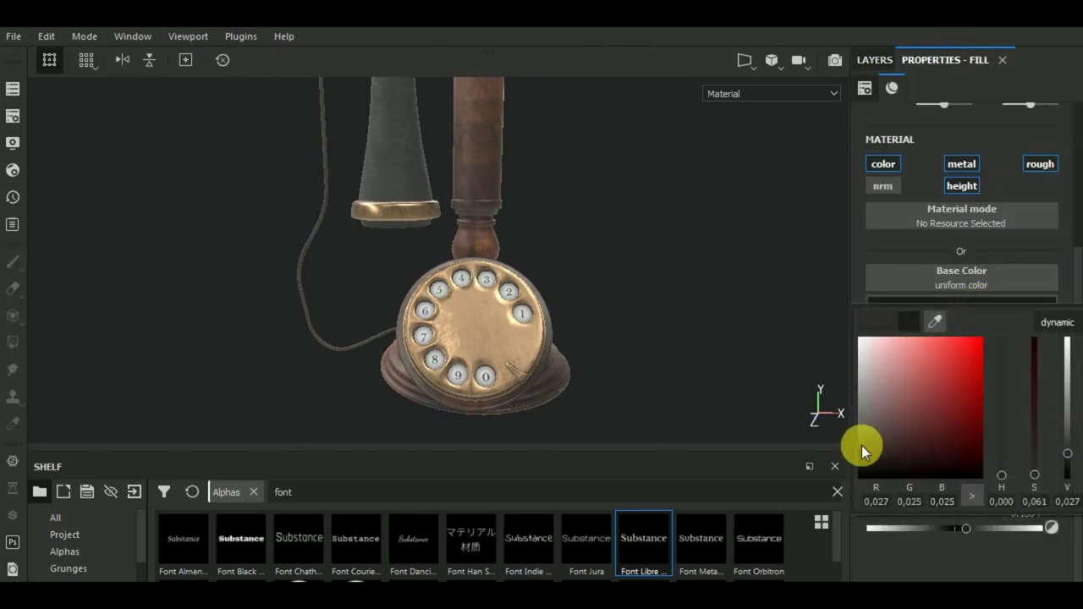
mouse_move(861, 434)
left_mouse_down()
mouse_move(943, 402)
mouse_move(847, 471)
left_mouse_up()
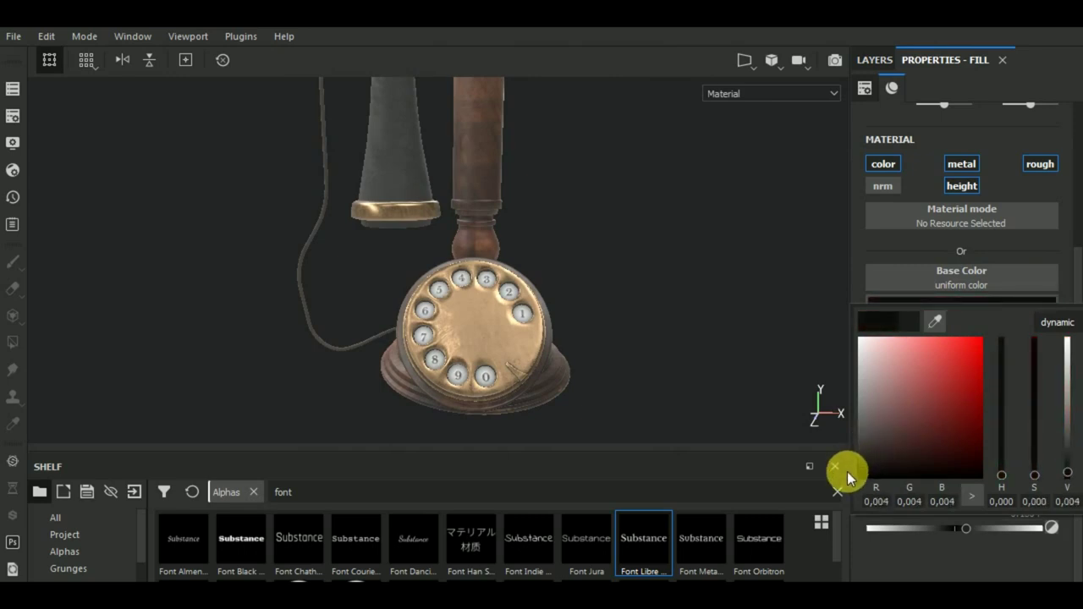
left_click(882, 61)
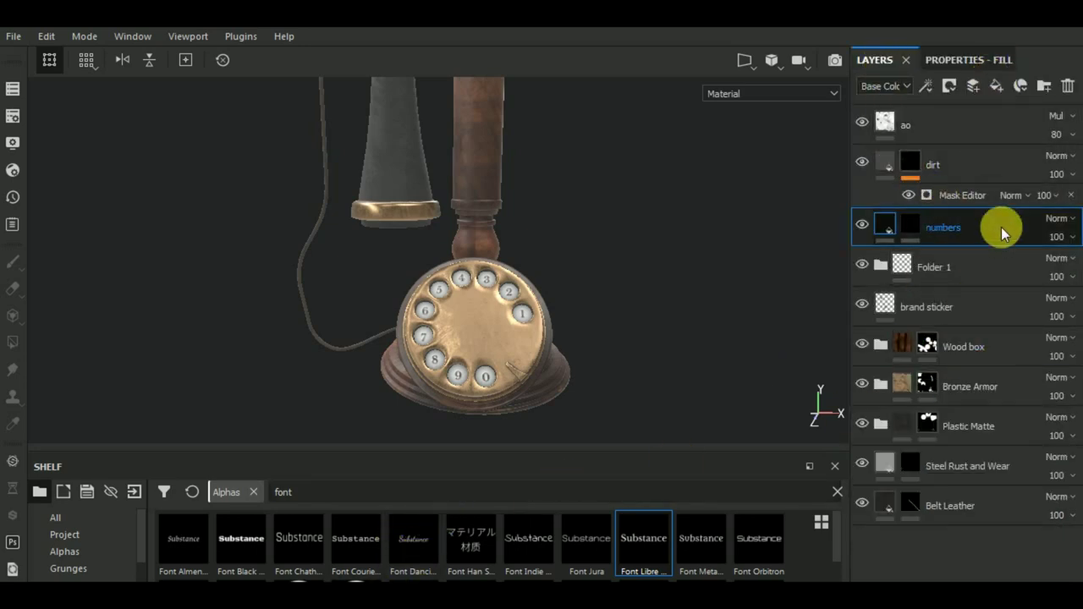
Add a black-masked fill layer above numbers with only height enabled, set to -0.1498.
left_click(1003, 87)
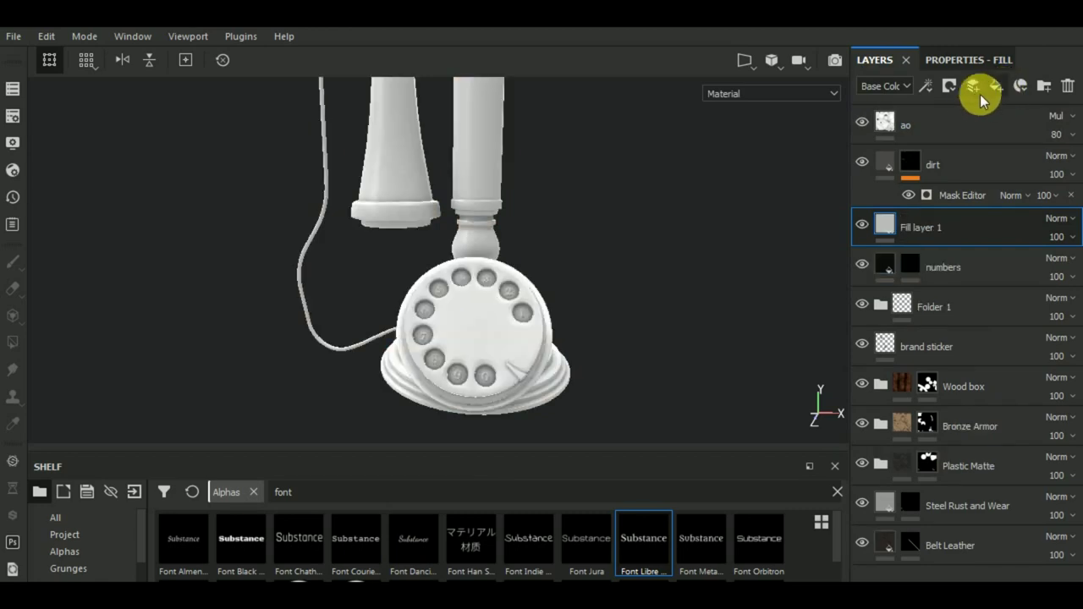
left_click(955, 88)
left_click(958, 114)
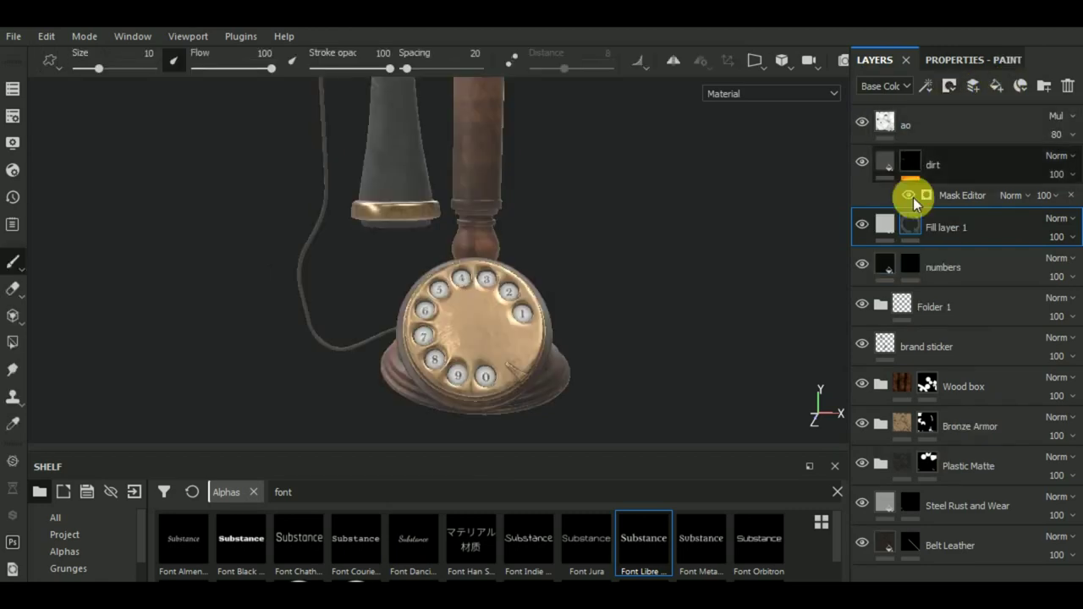
left_click(881, 226)
left_click(945, 61)
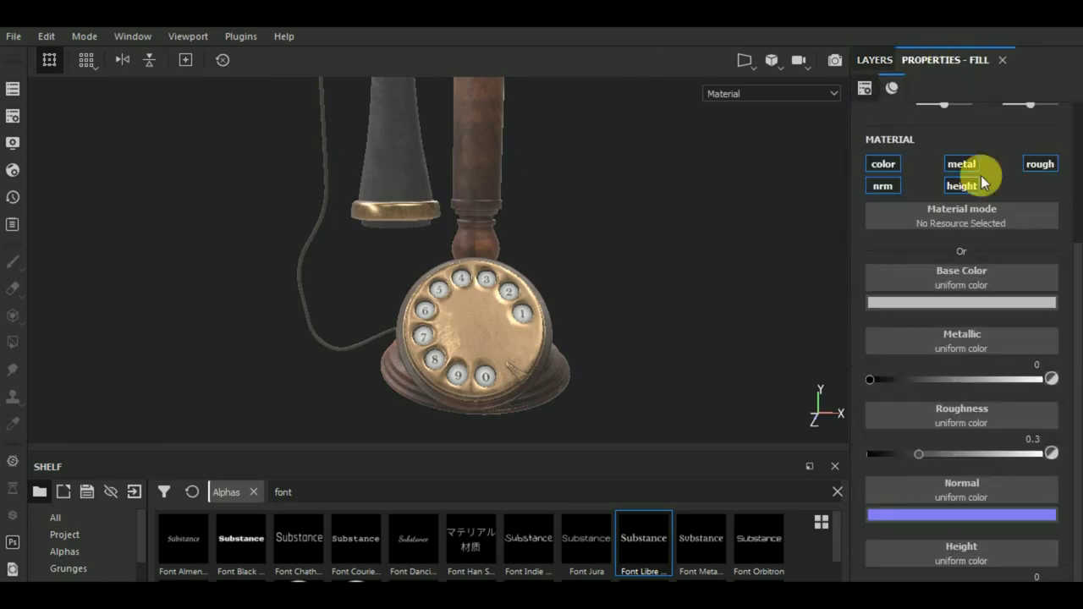
left_click(962, 185, "shift")
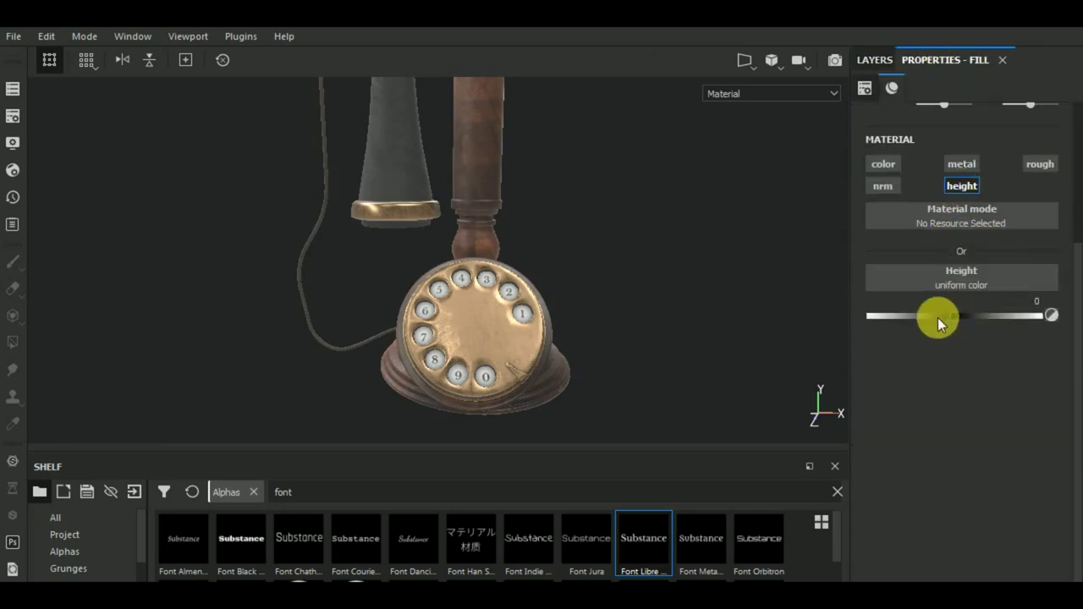
left_click(942, 317)
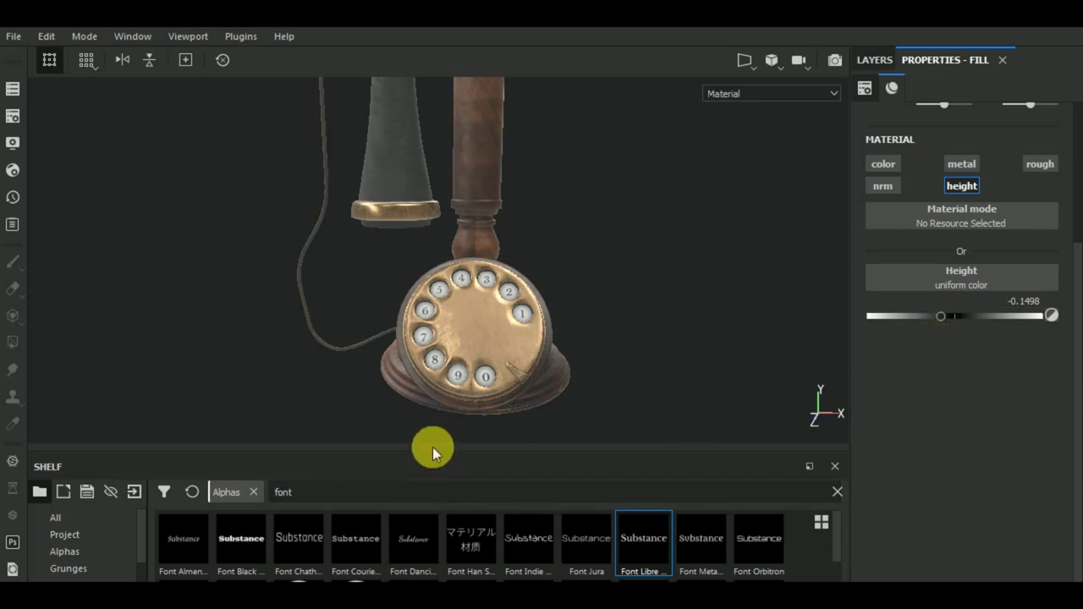
Select Fill layer 1's mask and choose the Circle Double alpha from the shelf.
left_click_drag(448, 460, 449, 358)
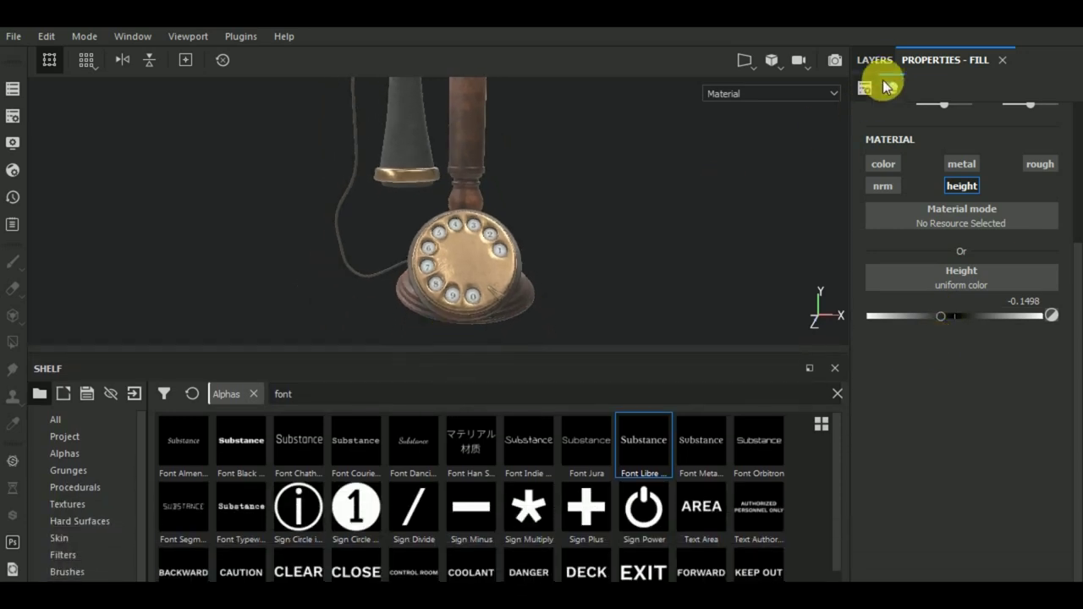
left_click(886, 67)
left_click(909, 226)
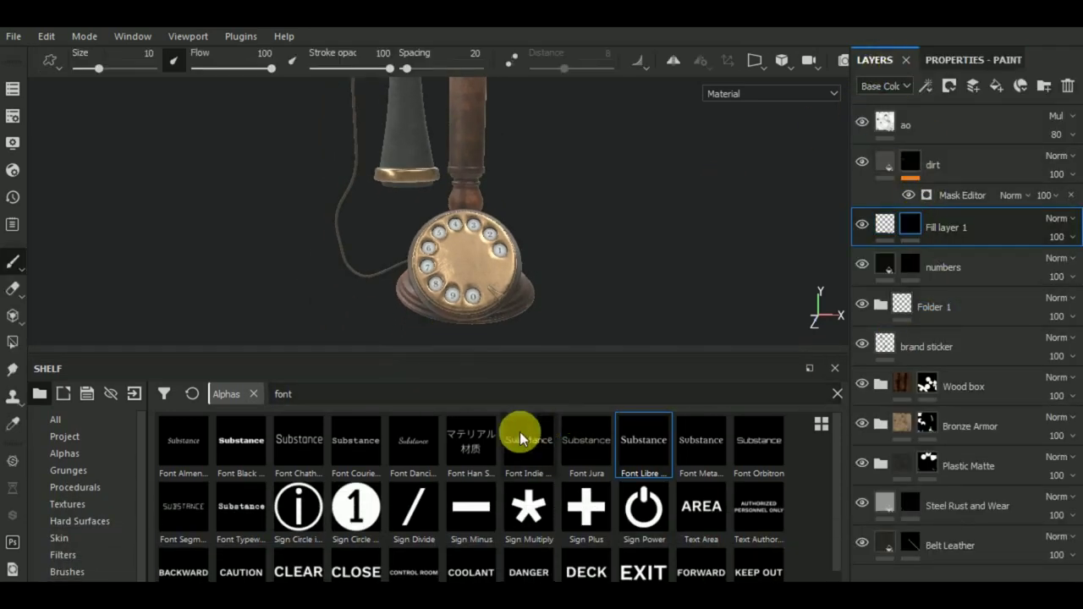
left_click(221, 394)
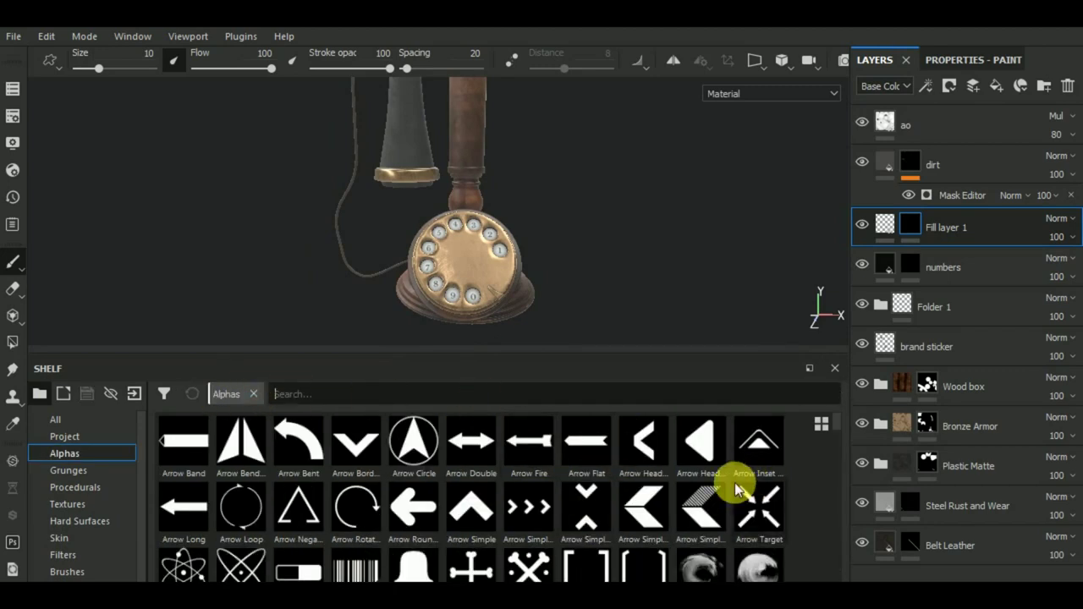
scroll(735, 482, "down", 5)
scroll(735, 483, "down", 5)
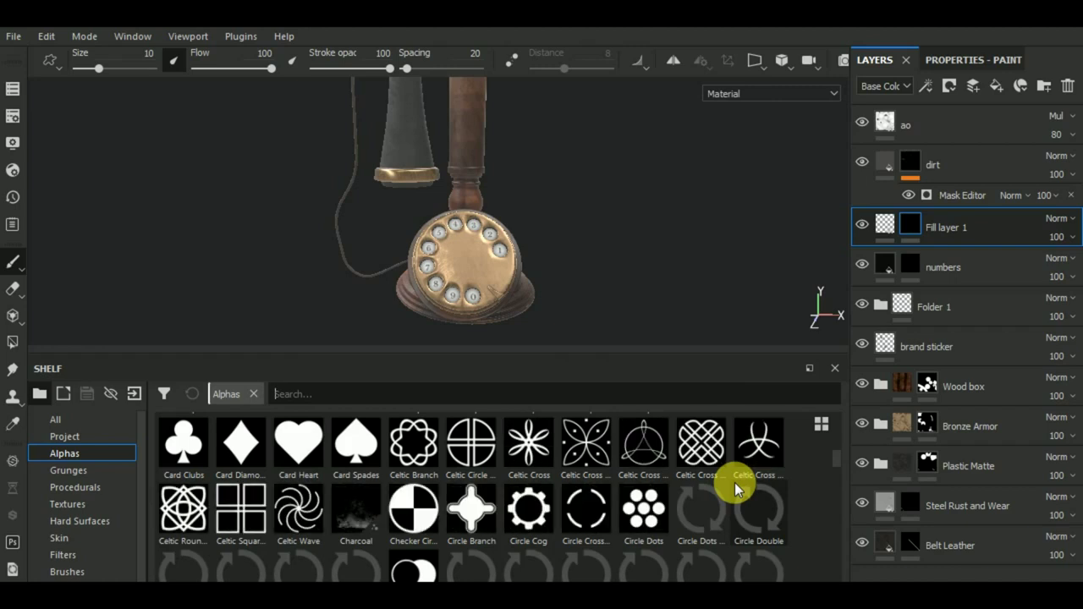
left_click(750, 503)
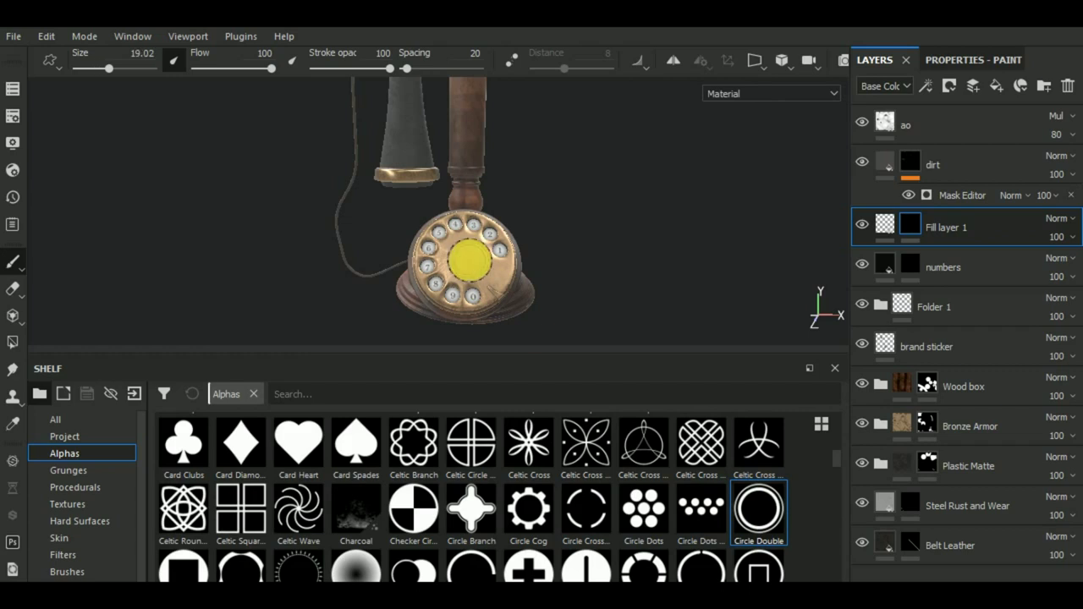
Shrink the shelf and orbit the phone so the dial faces the camera.
mouse_move(464, 257)
left_mouse_down("alt")
mouse_move(624, 283)
mouse_move(547, 290)
left_mouse_up("alt")
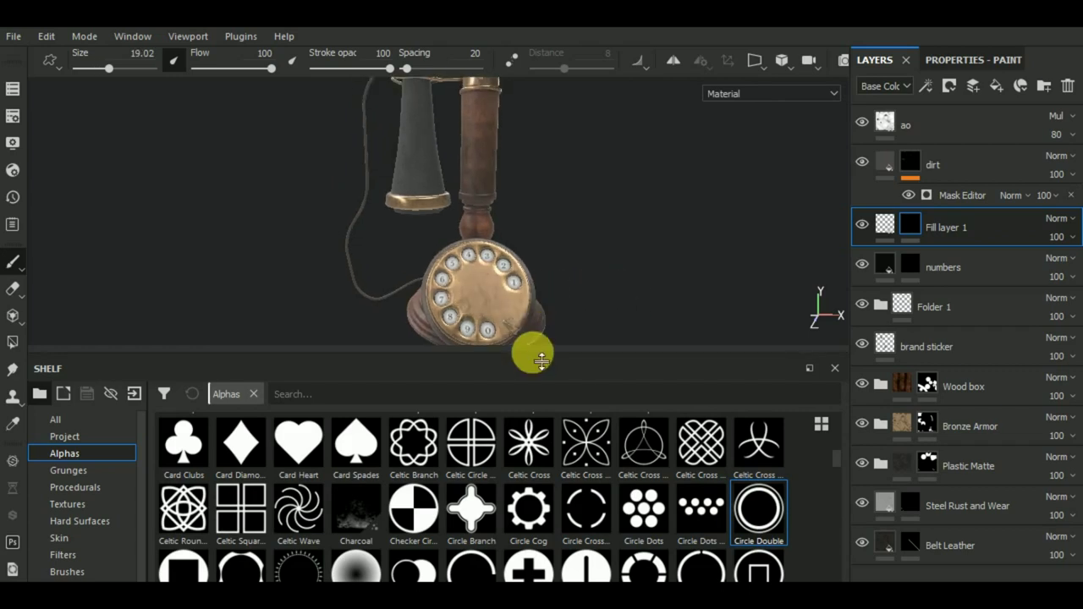
left_click_drag(528, 364, 541, 491)
scroll(624, 368, "up", 3)
scroll(619, 360, "up", 2)
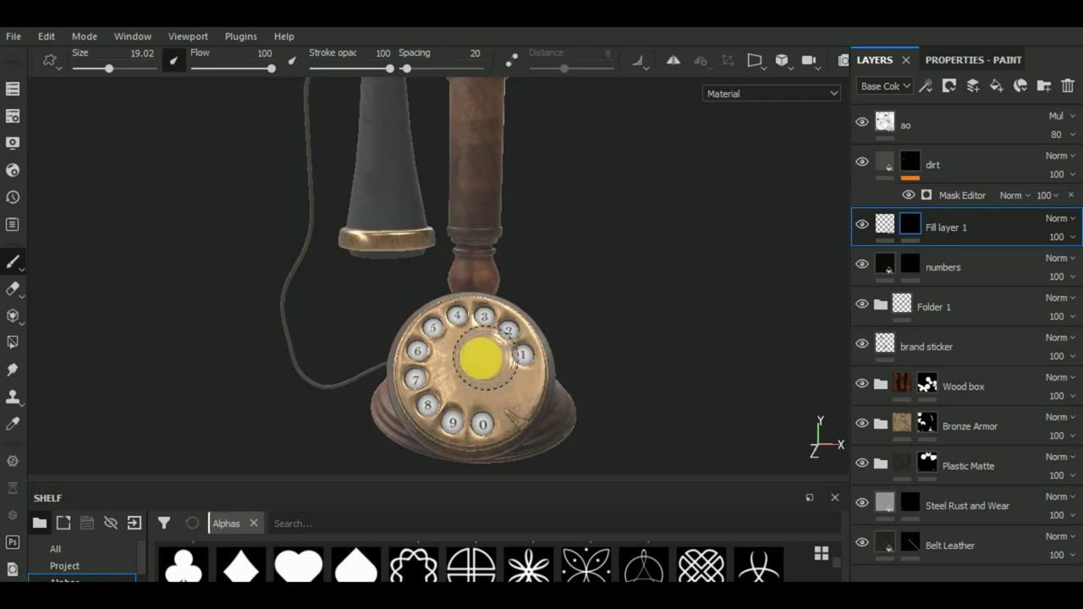
scroll(489, 360, "up", 2)
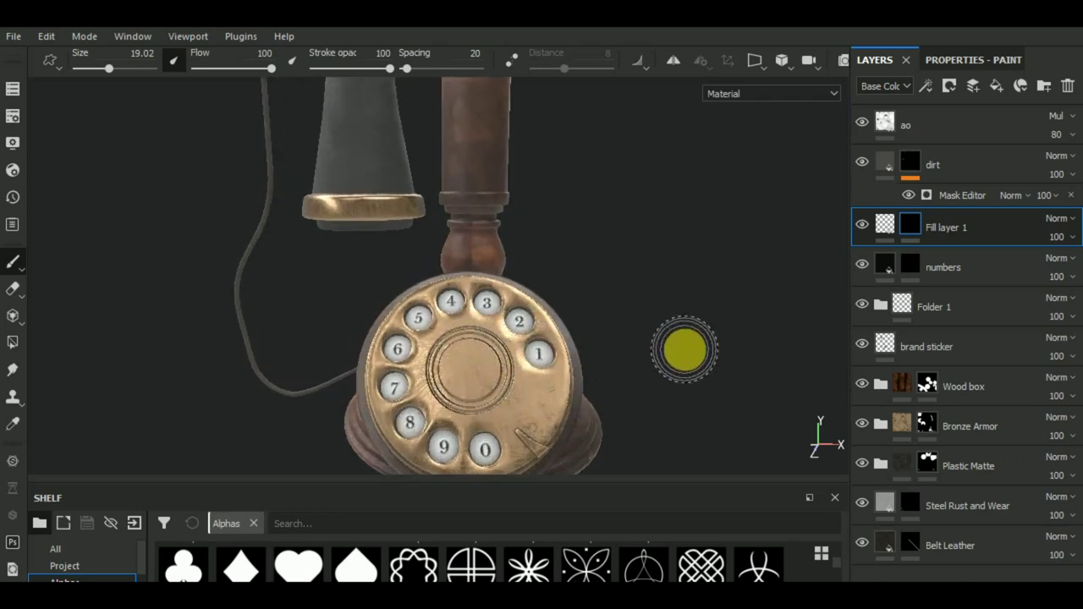
middle_click_drag(685, 349, 677, 334, "alt")
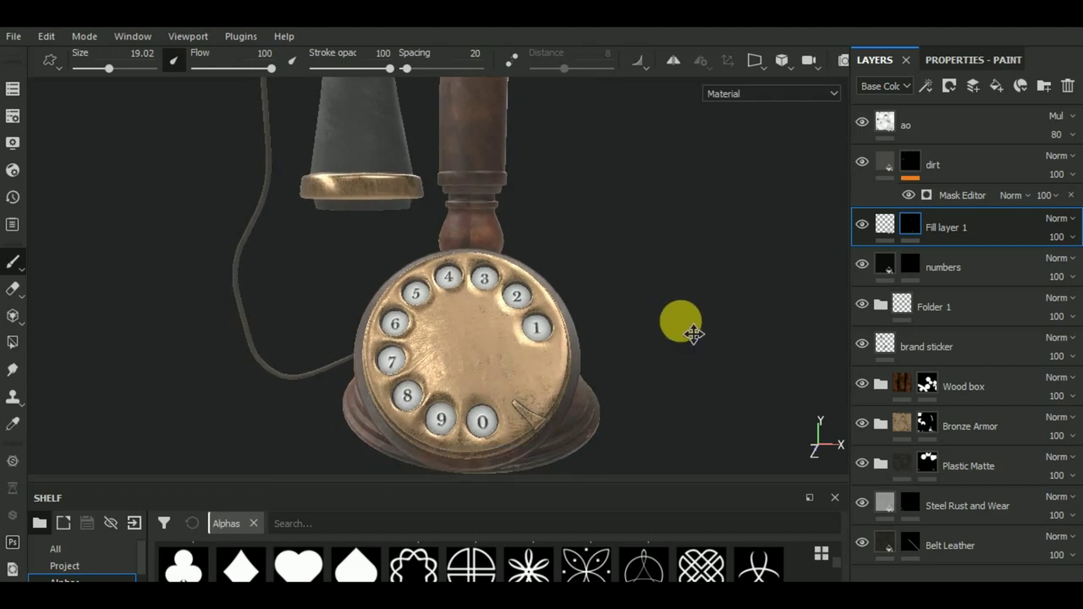
left_click_drag(677, 355, 697, 416, "alt")
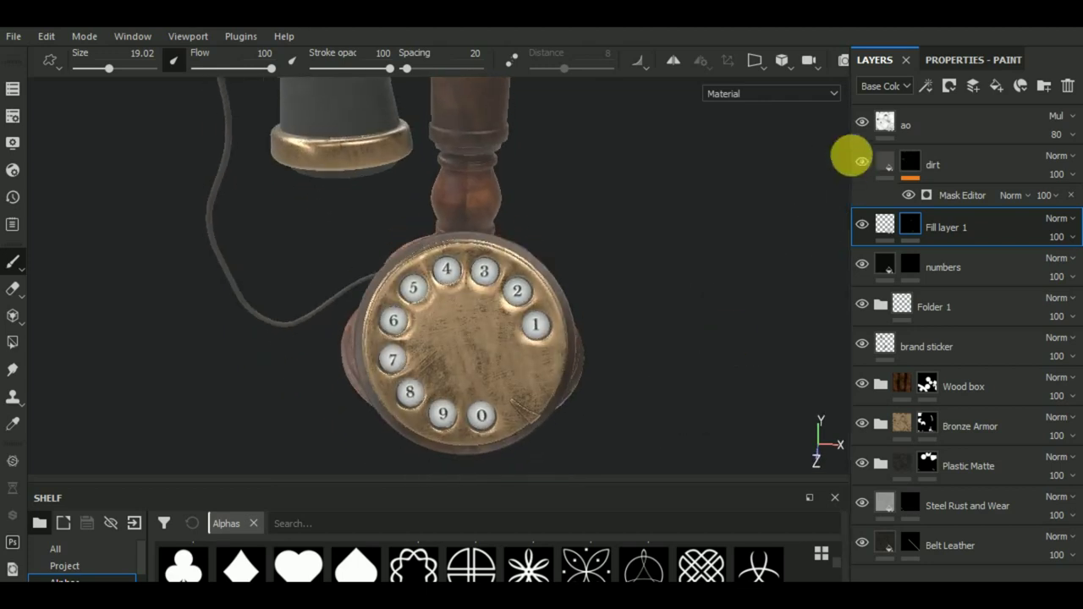
Expand Bronze Armor and toggle the Dirt and Surface Details layers off and on to compare.
left_click(893, 428)
scroll(971, 475, "down", 2)
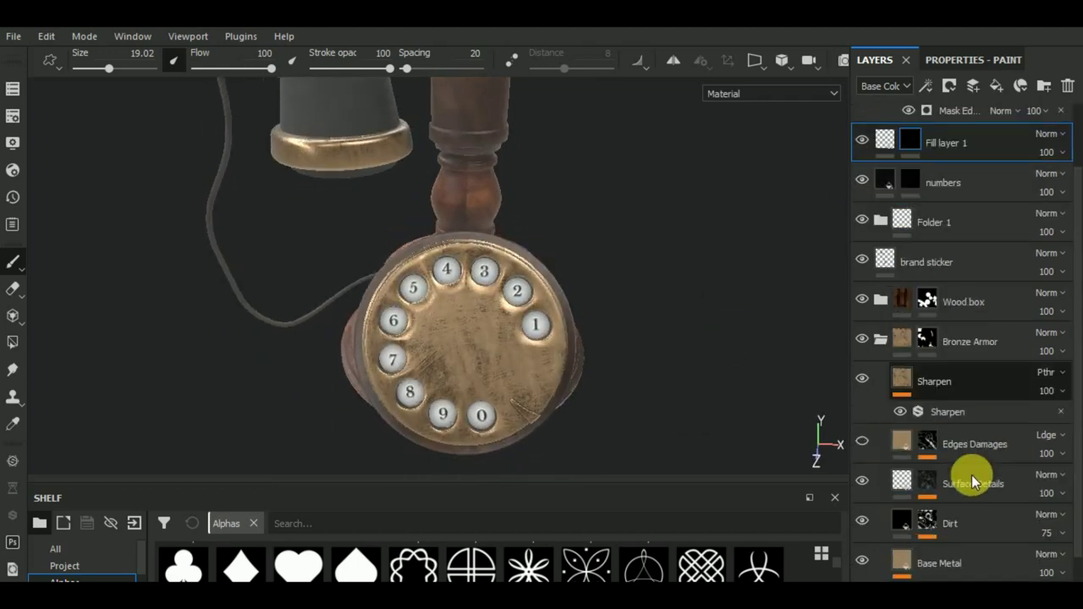
scroll(972, 474, "down", 2)
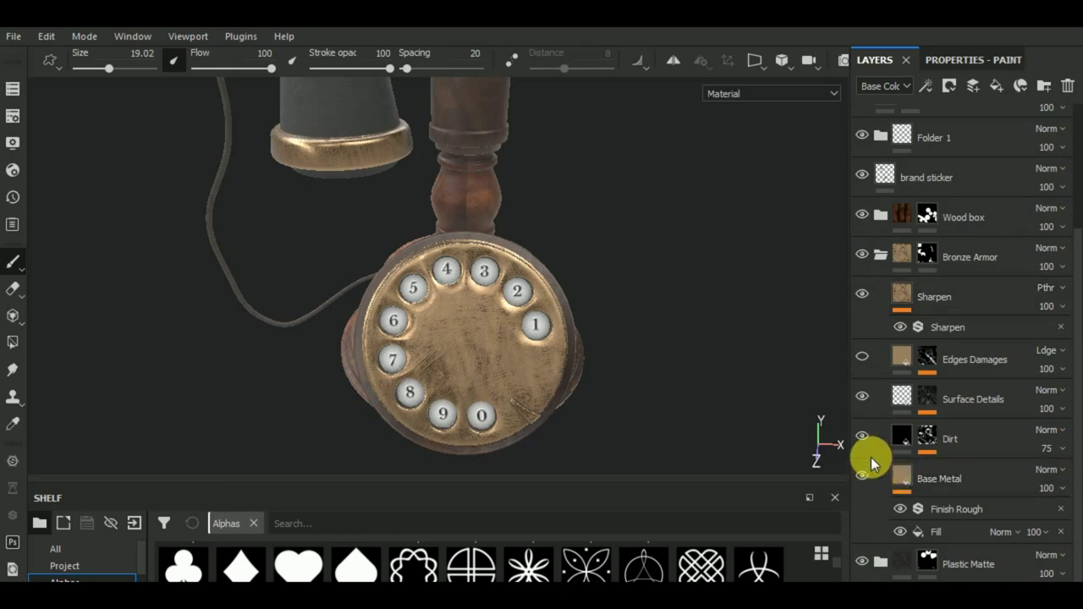
left_click(865, 436)
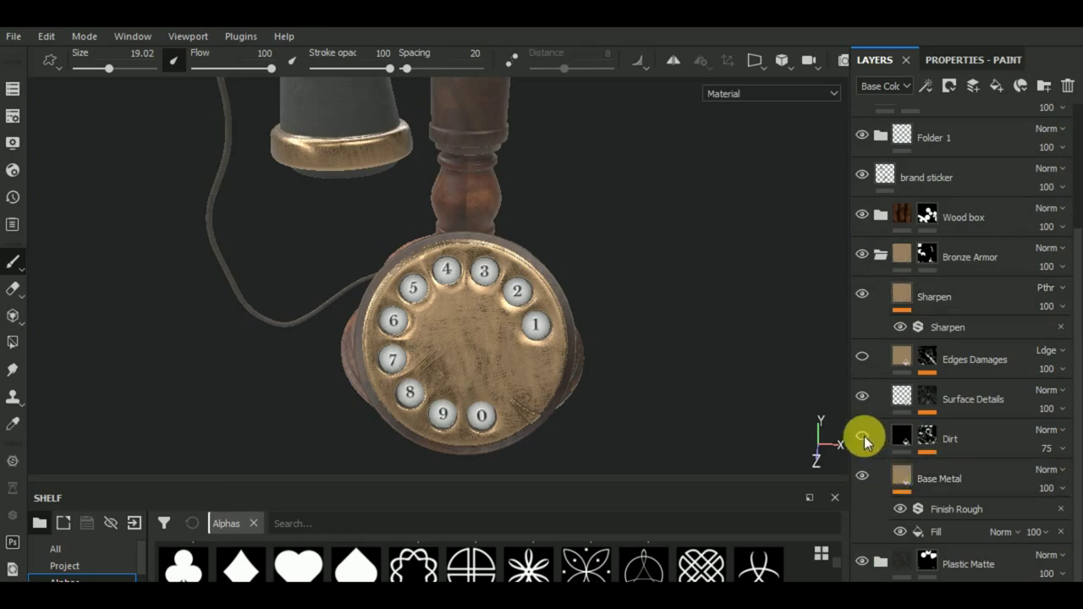
left_click(864, 436)
left_click(863, 397)
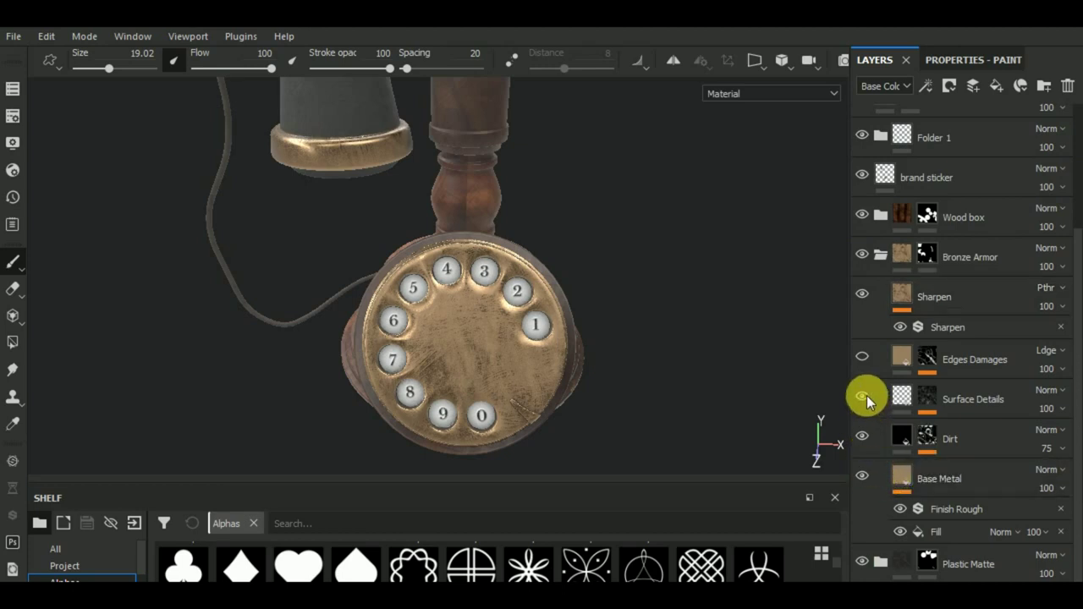
left_click(865, 397)
left_click(865, 397)
left_click(864, 435)
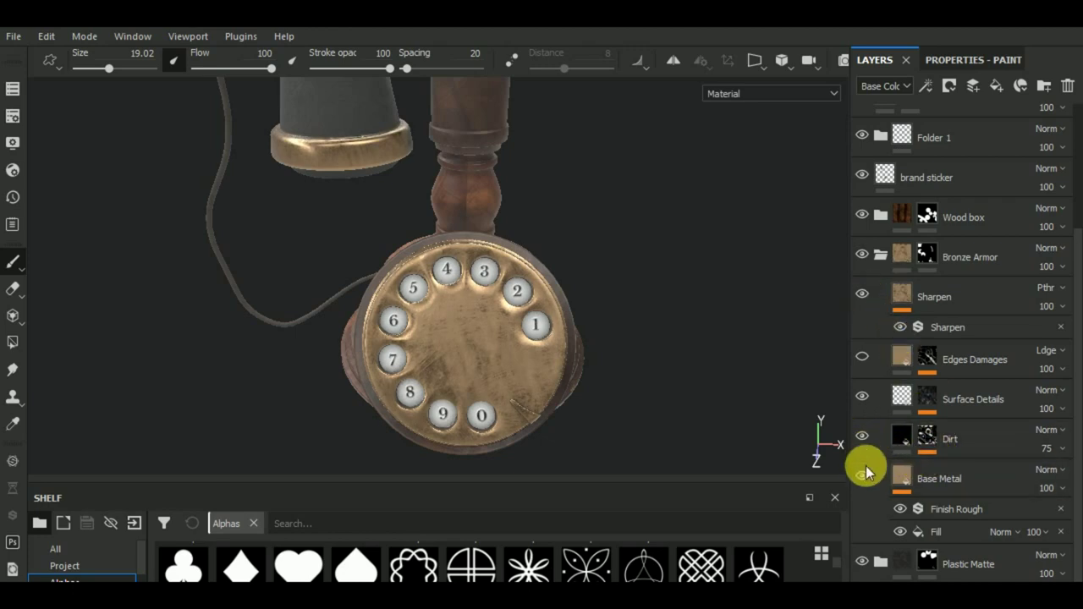
Toggle Base Metal's Finish Rough filter and Fill effect off and on to compare the dial.
left_click(901, 509)
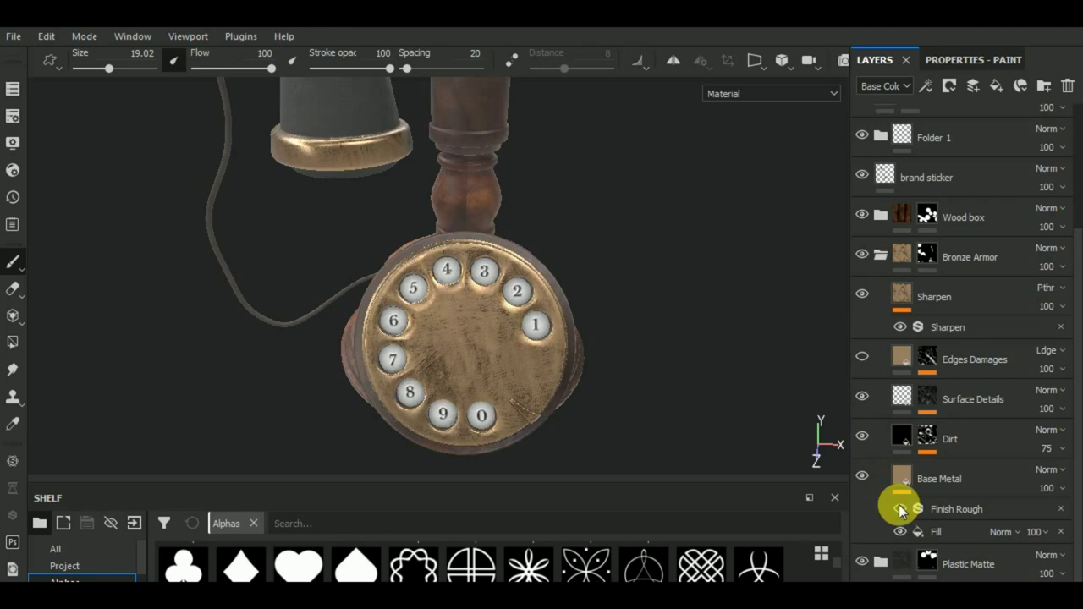
left_click(900, 509)
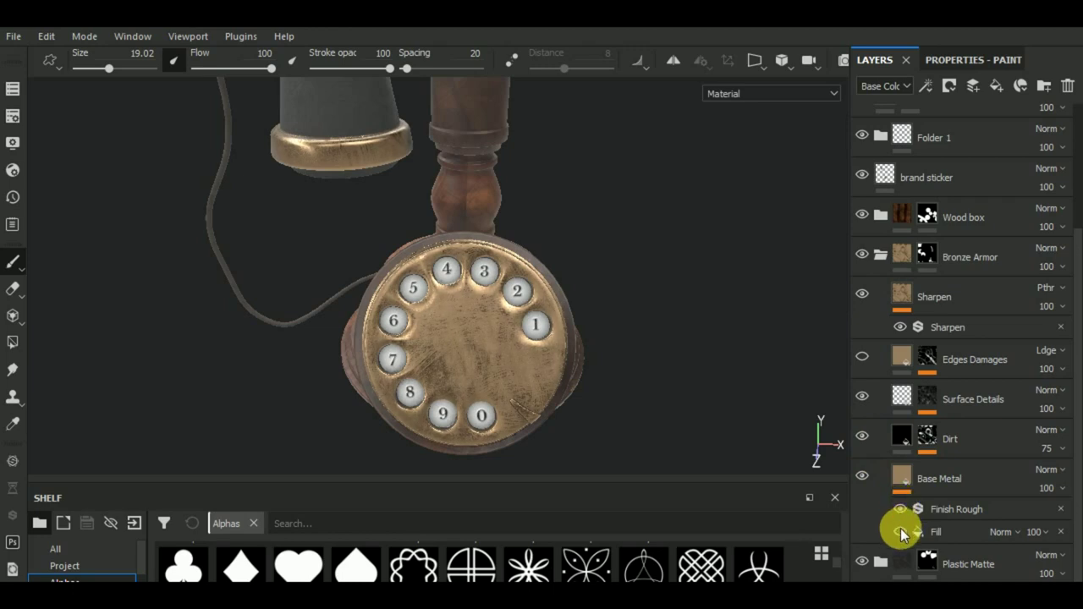
left_click(901, 531)
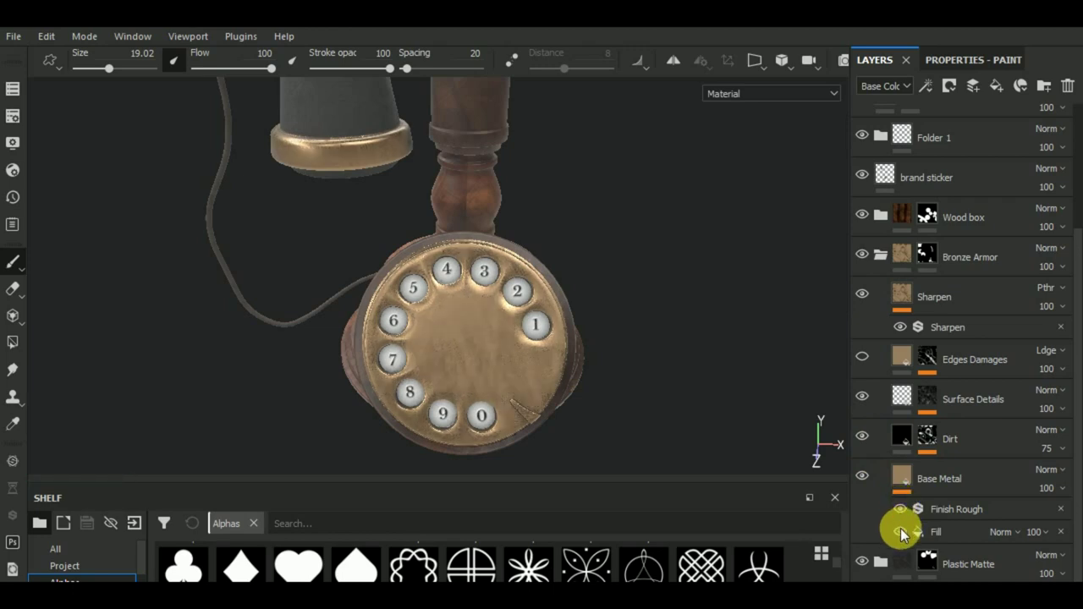
left_click(900, 531)
Set the Base Metal Fill effect's Grunge Map 012 Balance to 0.23, then collapse Bronze Armor.
left_click(944, 530)
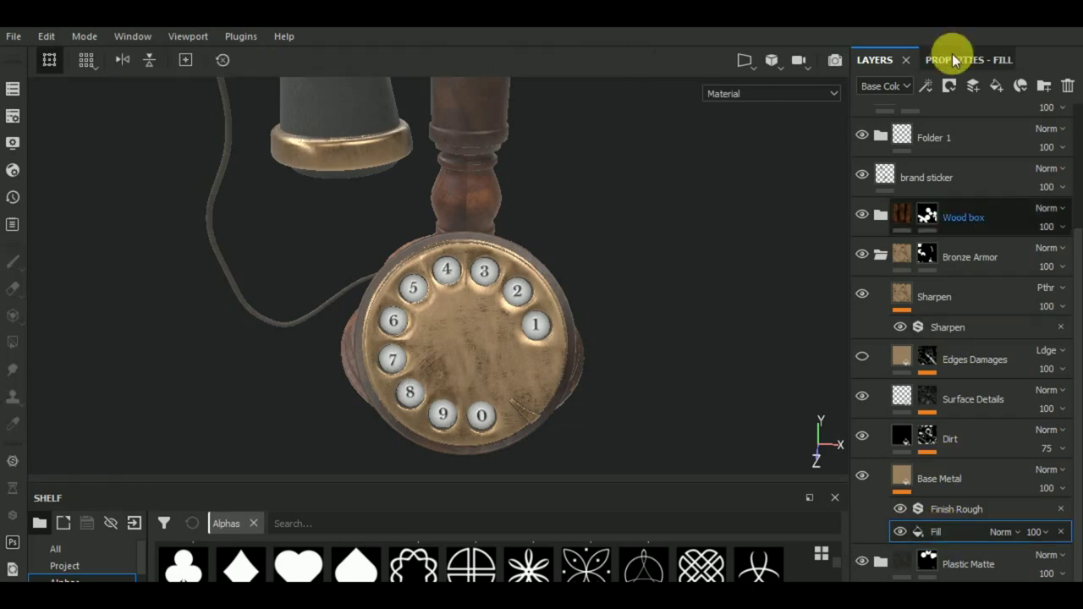
left_click(953, 56)
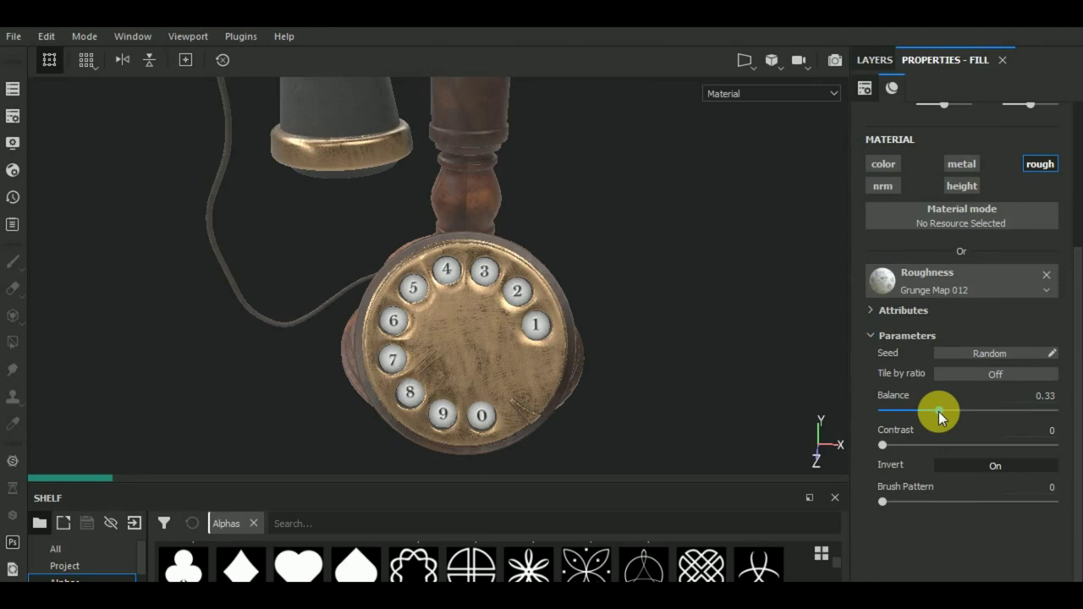
left_click_drag(936, 412, 921, 410)
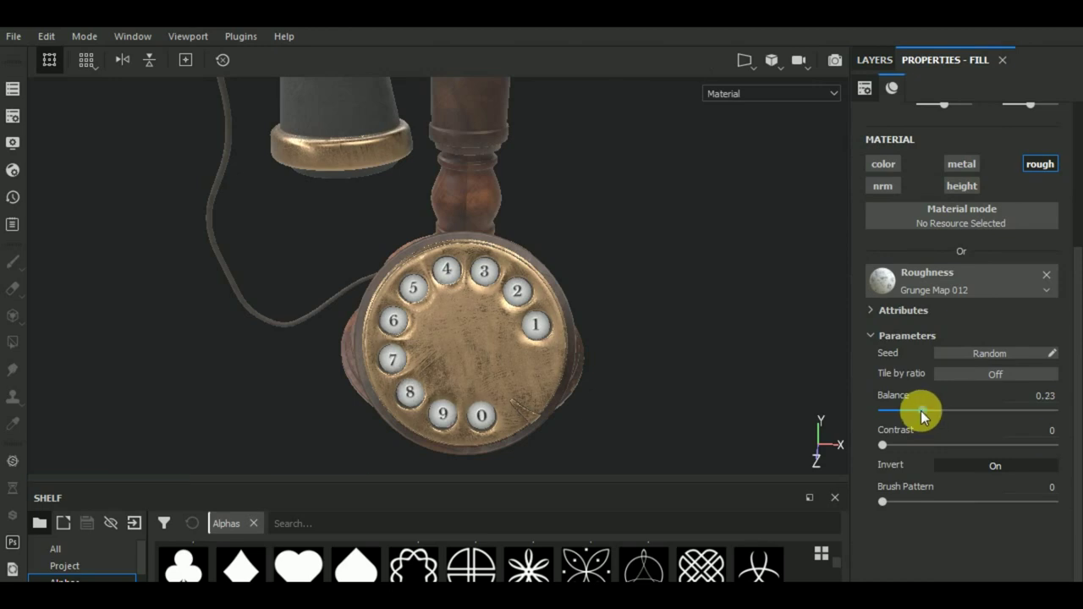
left_click(873, 57)
left_click(880, 256)
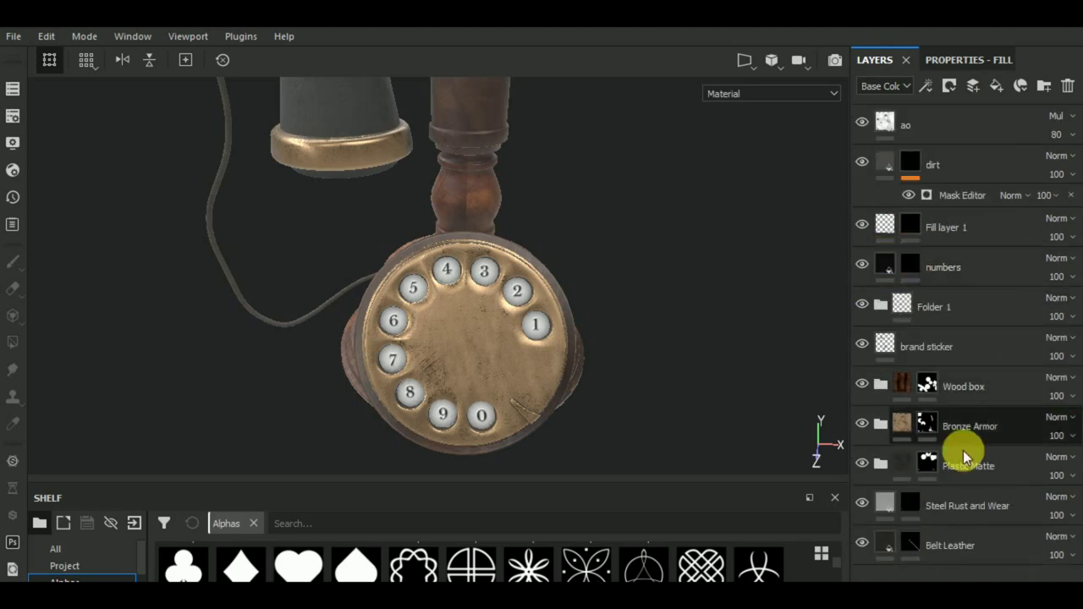
Rename Fill layer 1 to 'symbol'.
double_click(924, 230)
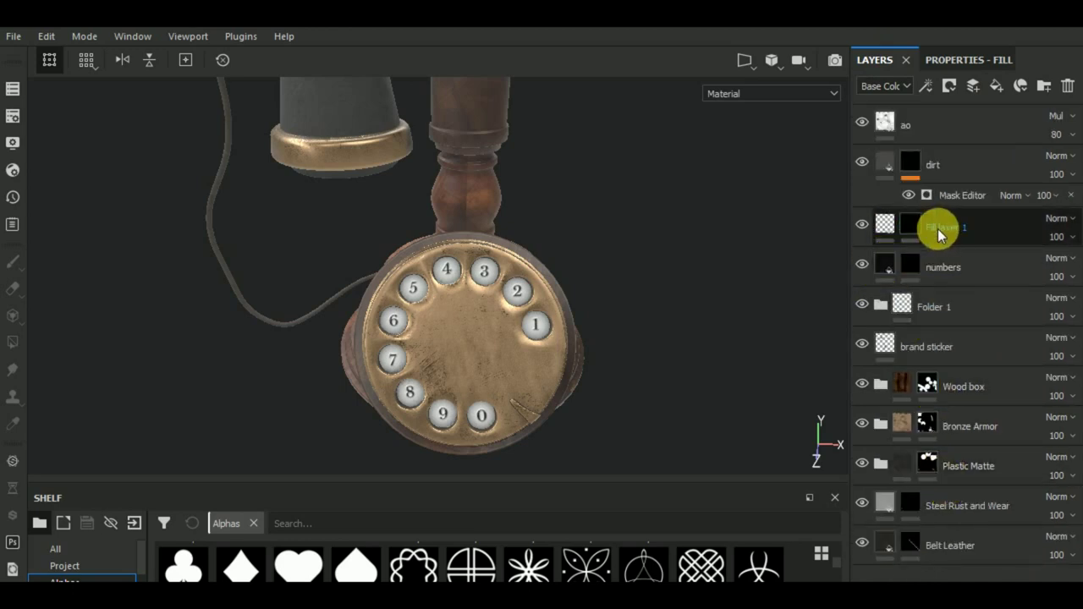
double_click(939, 229)
type("symbol")
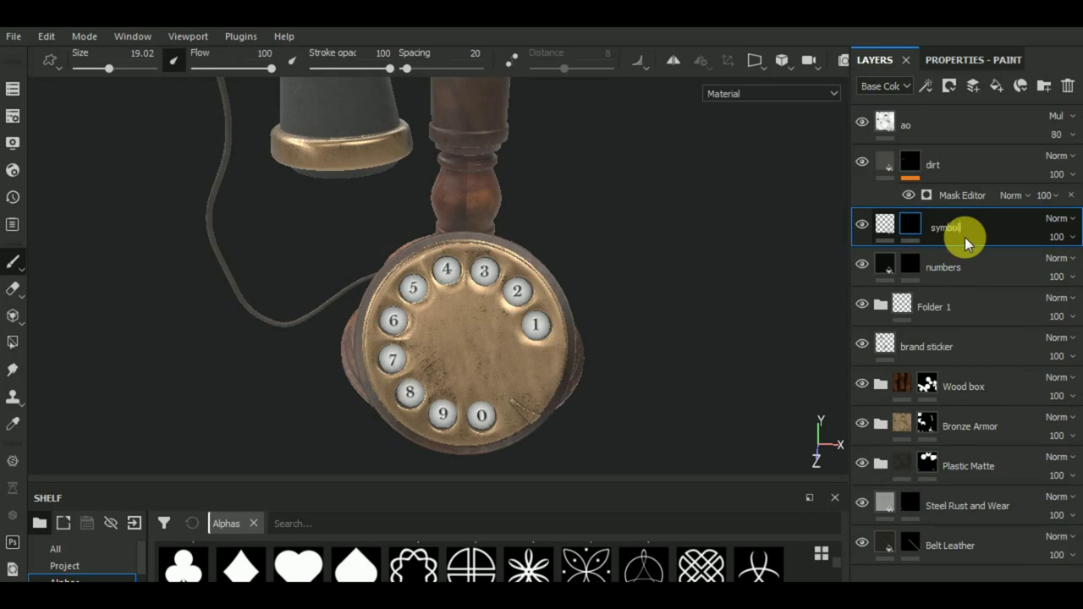
key("Return")
Set the paint brush size to 21.35 for the Circle Double stamp on the dial centre.
left_click(982, 59)
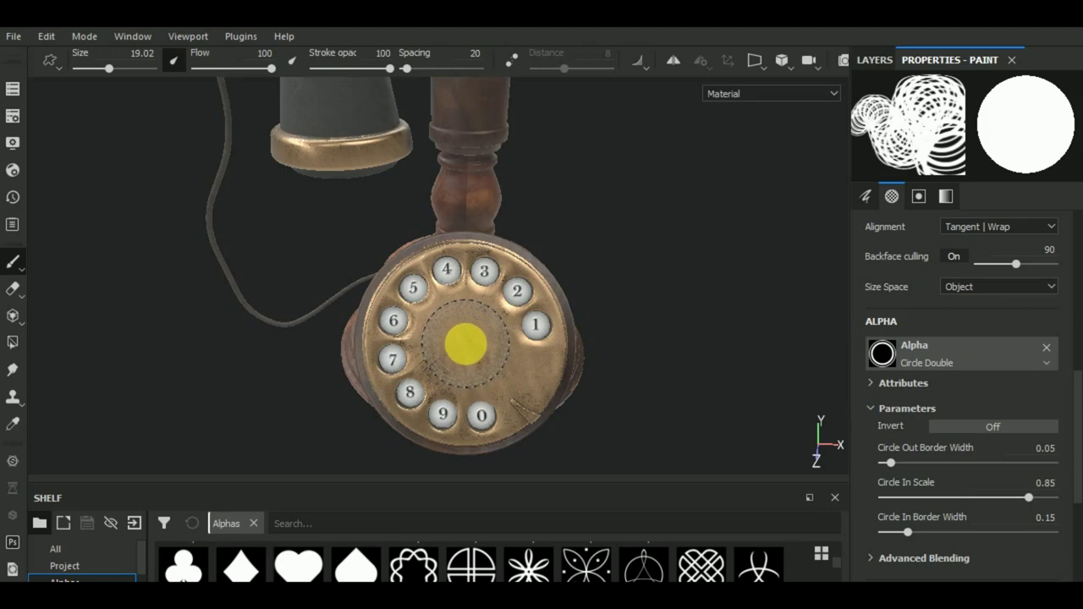
key("bracketright")
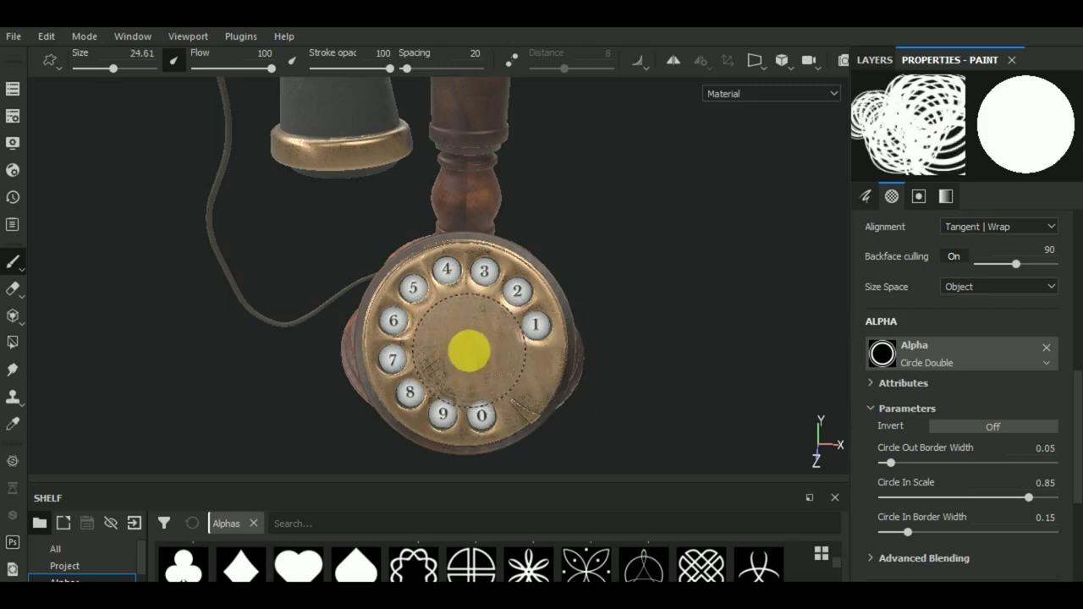
key("bracketleft")
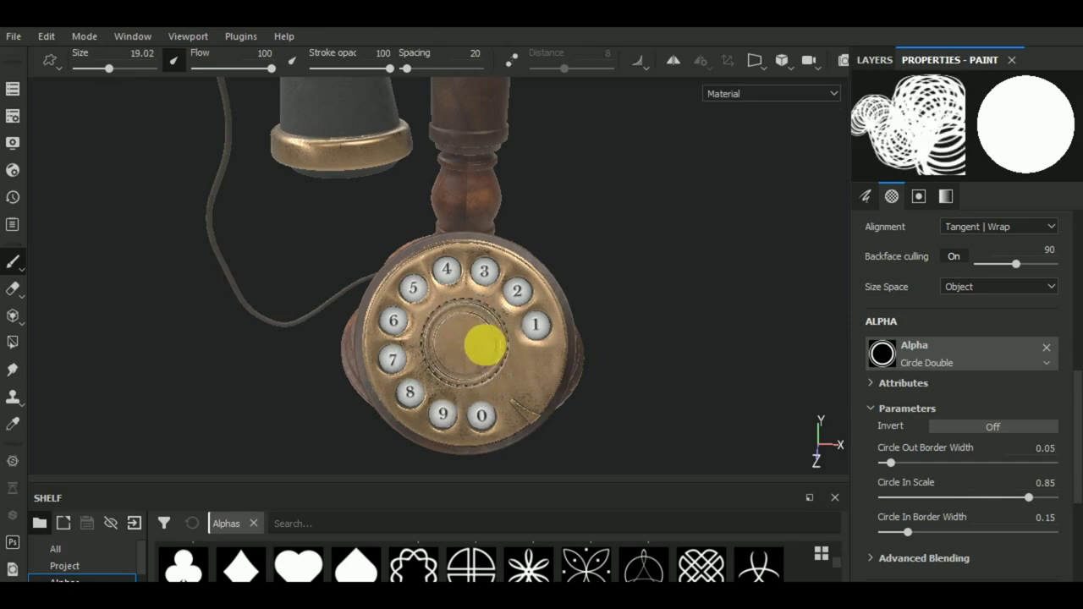
scroll(931, 288, "up", 2)
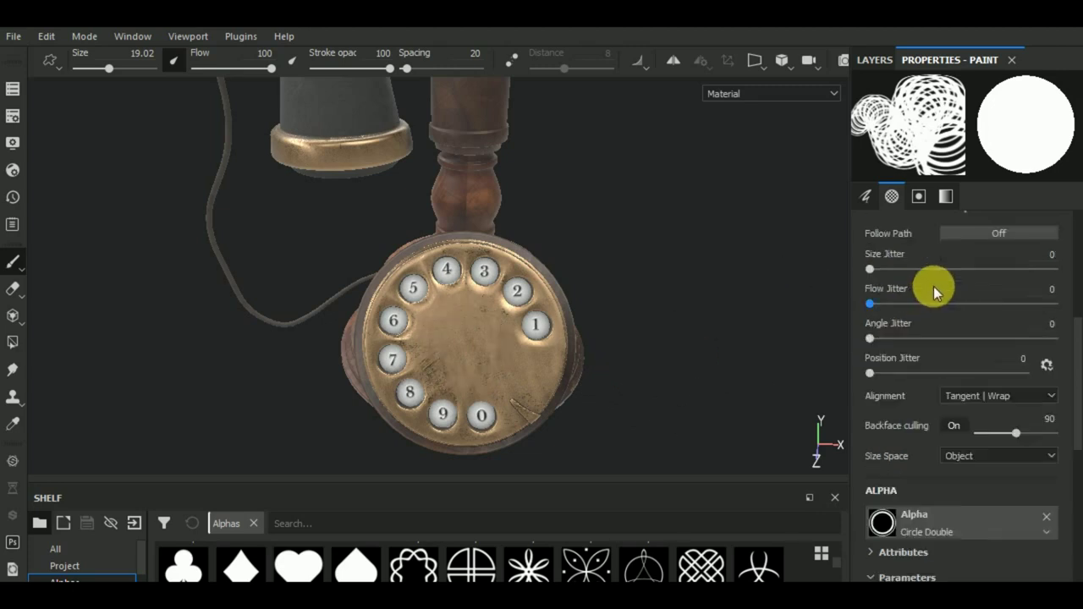
scroll(931, 286, "up", 4)
left_click(946, 290)
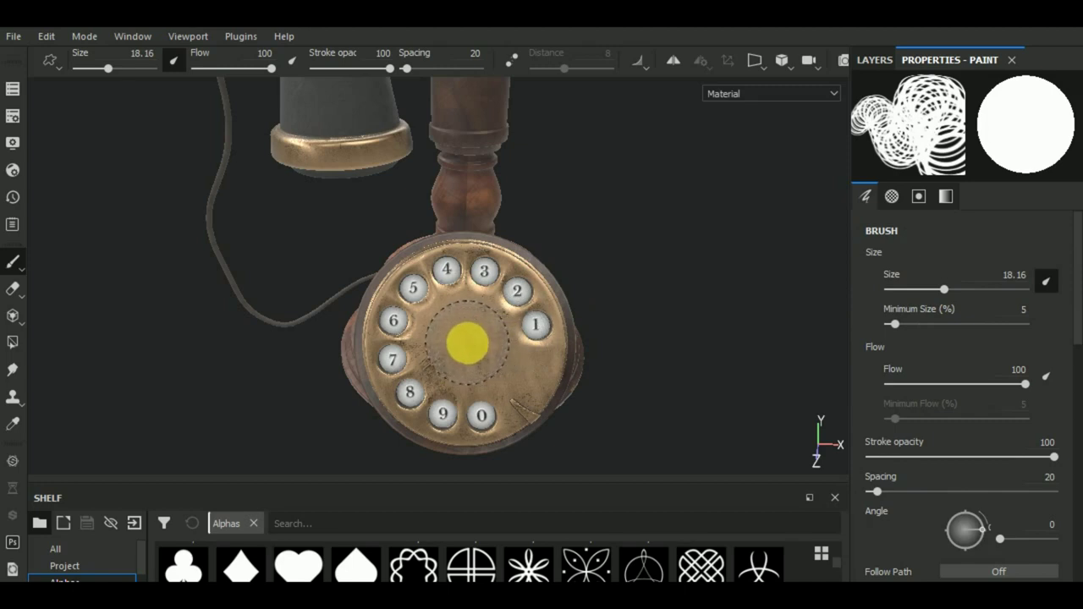
left_click(948, 290)
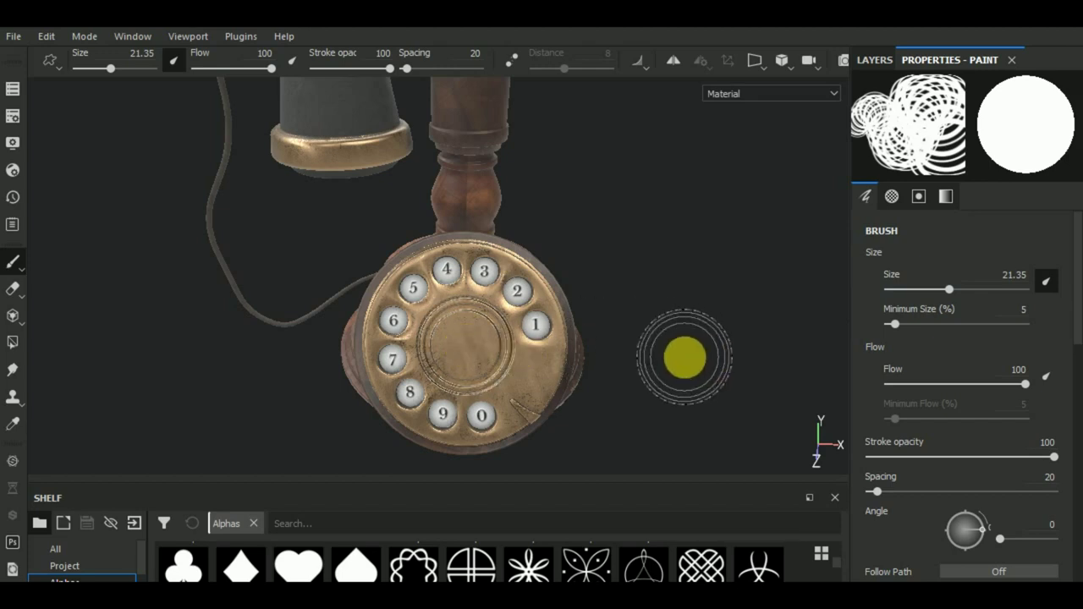
left_click_drag(685, 356, 686, 331)
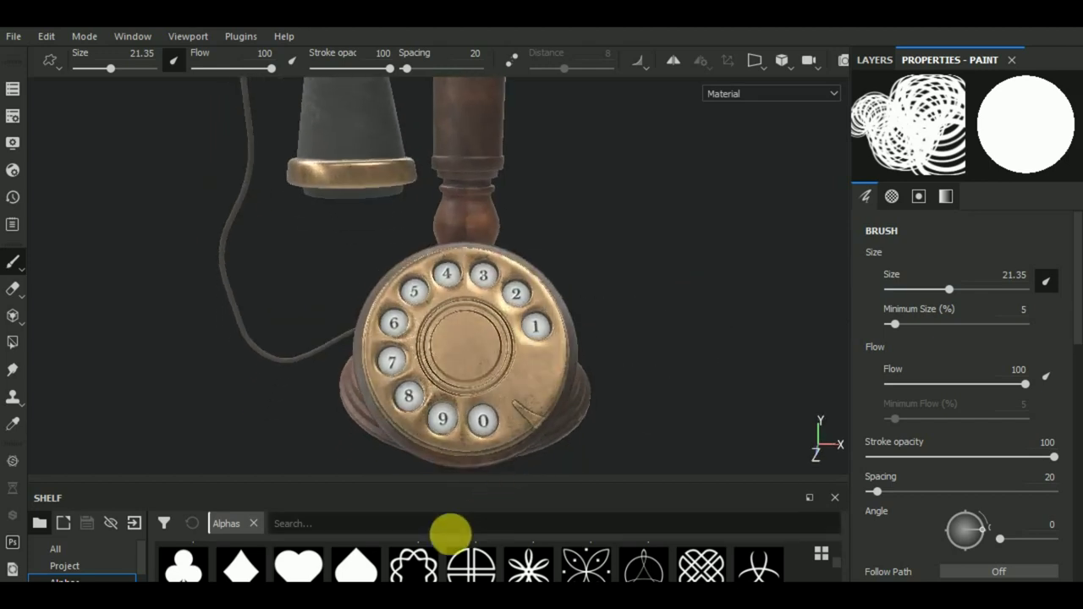
left_click_drag(455, 490, 451, 454)
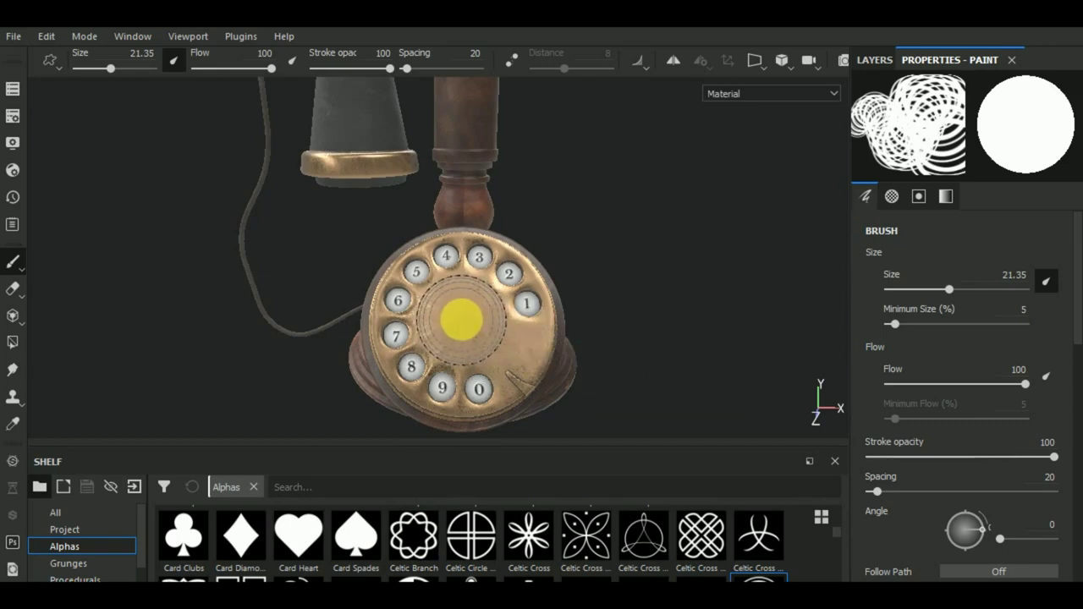
Lower and orbit the phone to view it from the left, then show the layer stack.
middle_click_drag(682, 363, 688, 385)
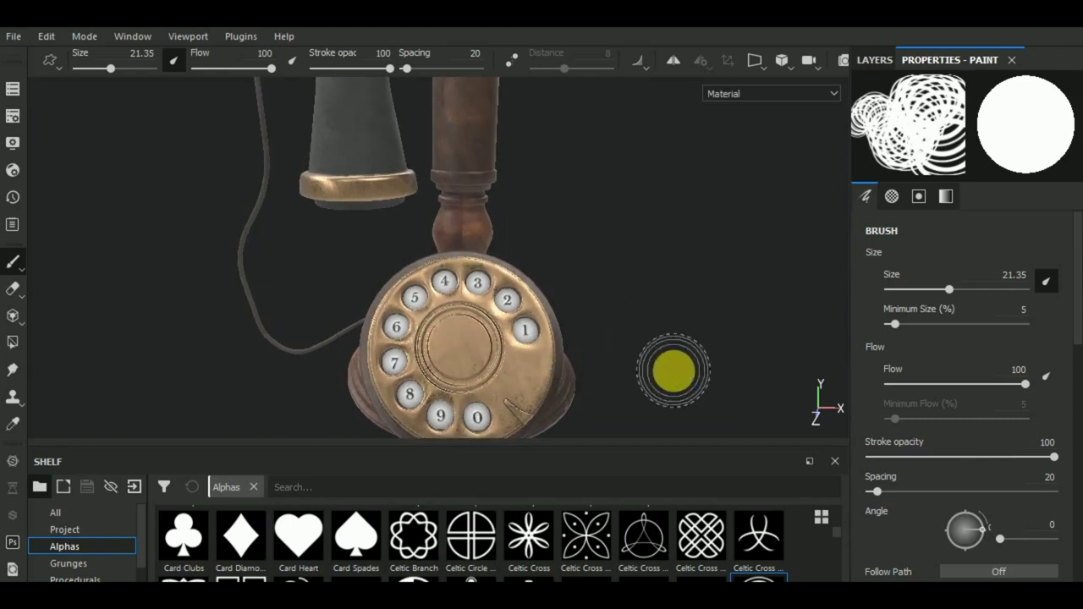
left_click_drag(687, 385, 696, 401, "alt")
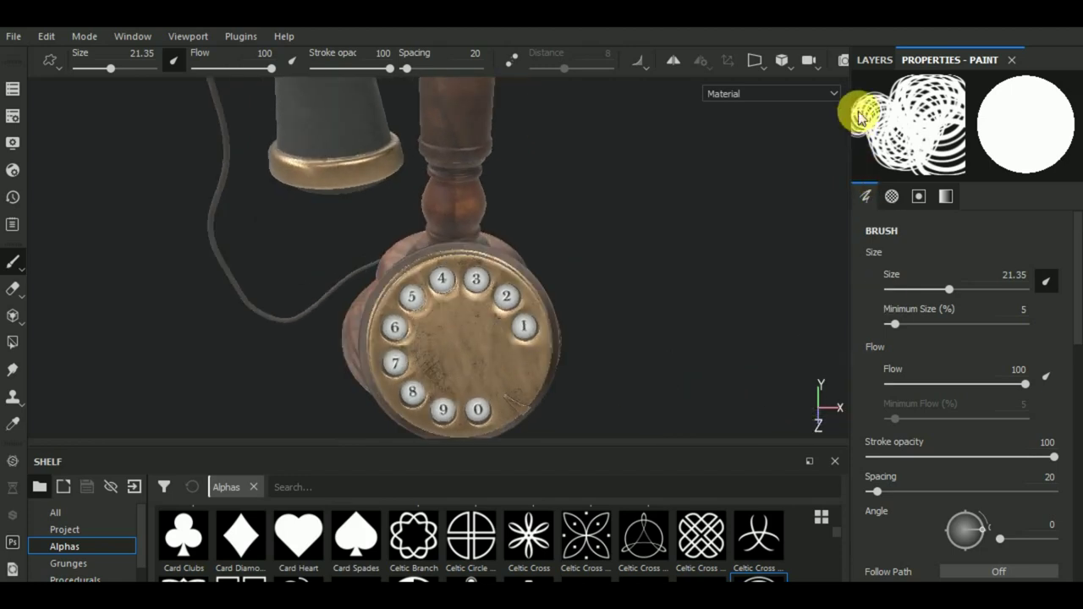
left_click(875, 59)
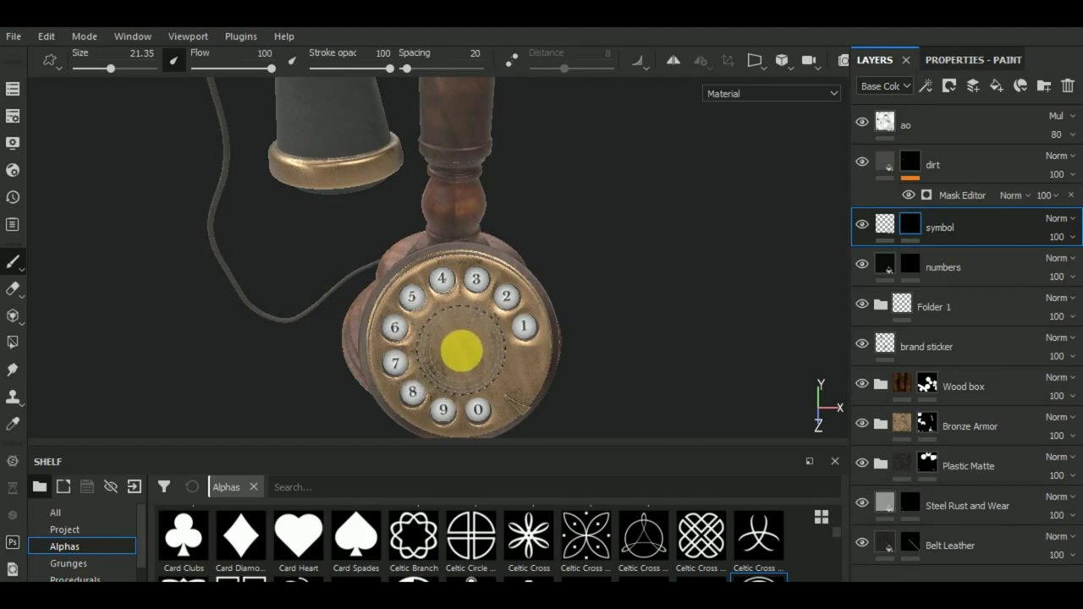
Change the symbol layer's fill height from -0.1498 to -0.0725.
left_click(886, 225)
left_click(978, 66)
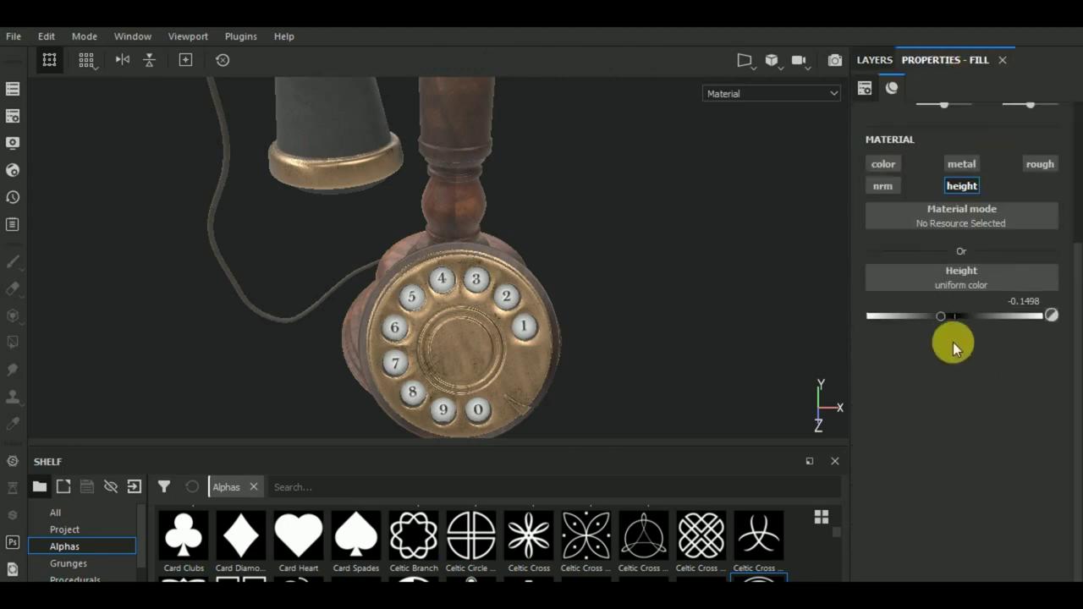
left_click_drag(943, 321, 947, 317)
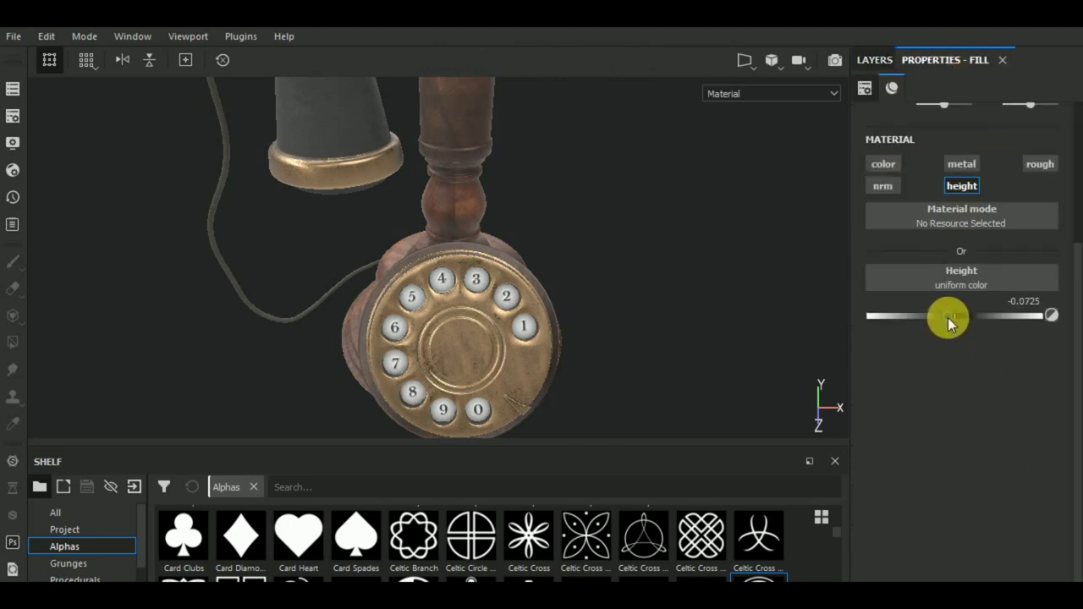
left_click_drag(750, 339, 592, 440, "alt")
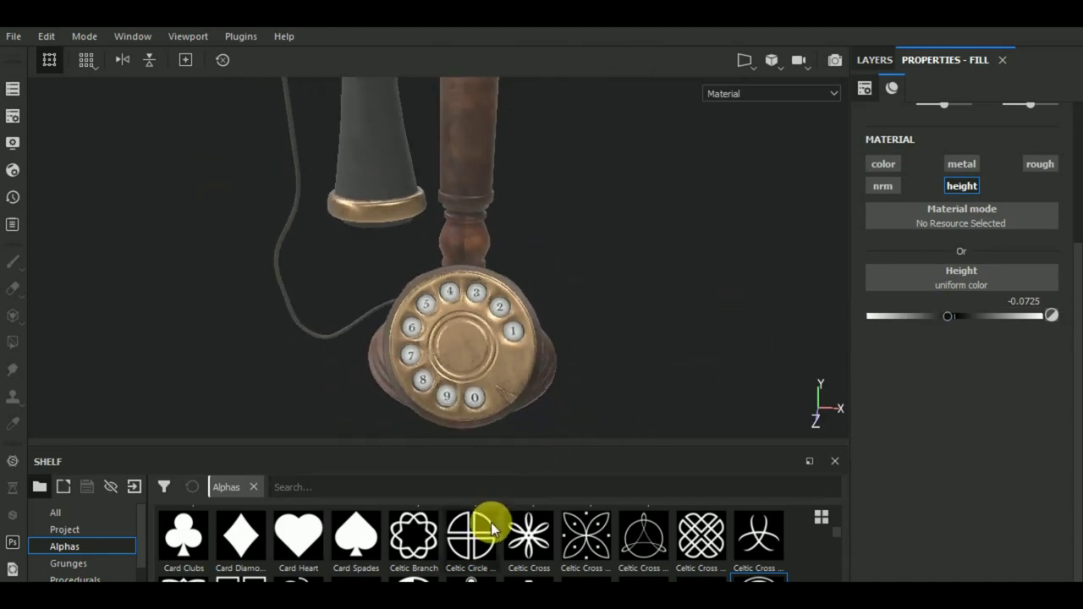
On the symbol layer, load the Celtic Branch stamp at brush size 12.42.
left_click(874, 61)
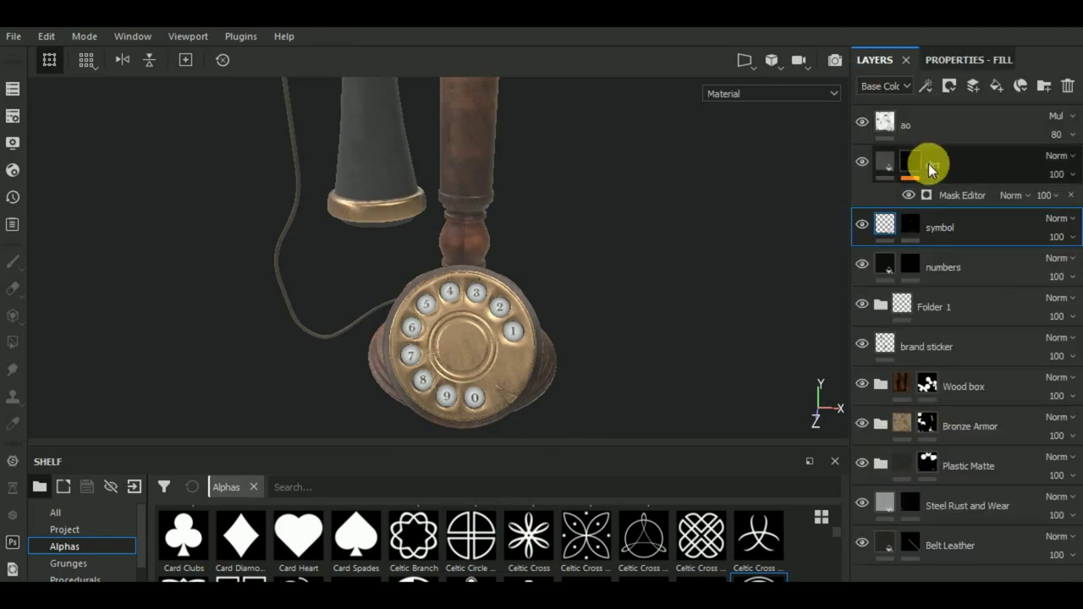
left_click(919, 224)
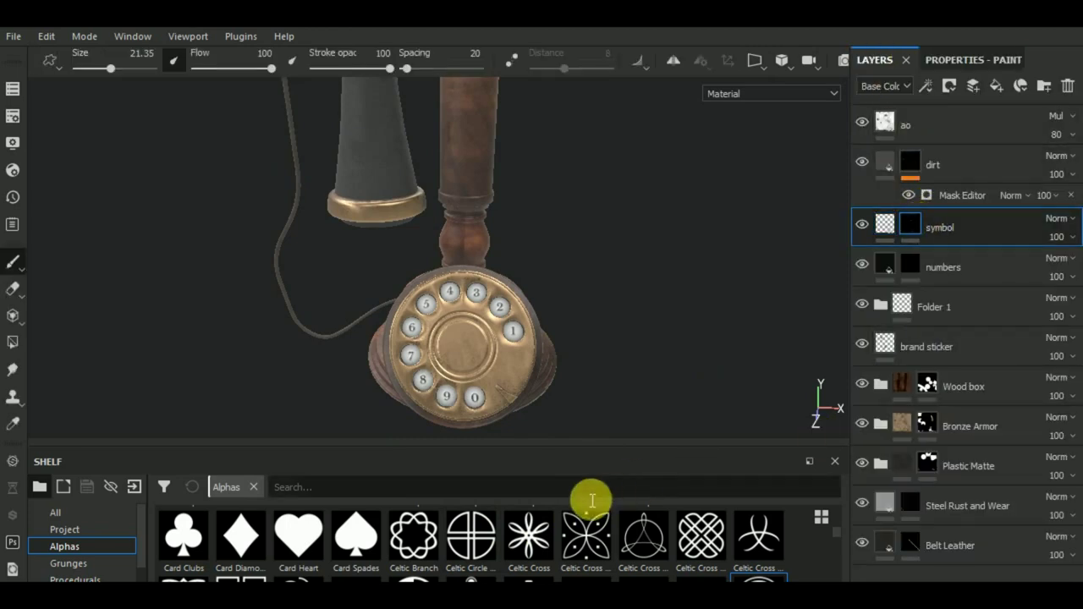
left_click(438, 546)
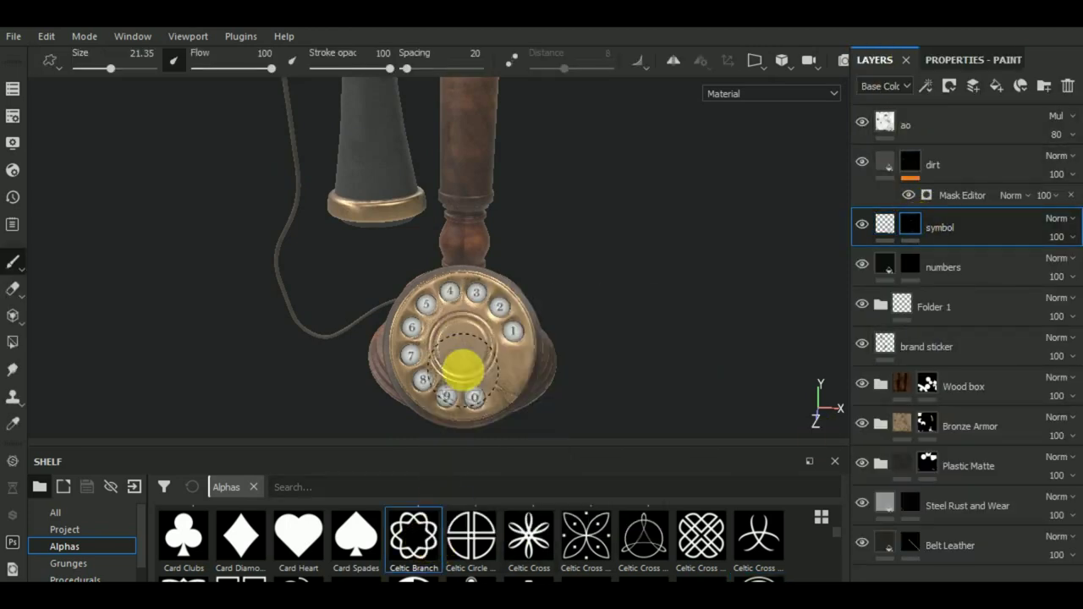
scroll(463, 345, "up", 3)
right_click_drag(463, 345, 415, 344, "ctrl")
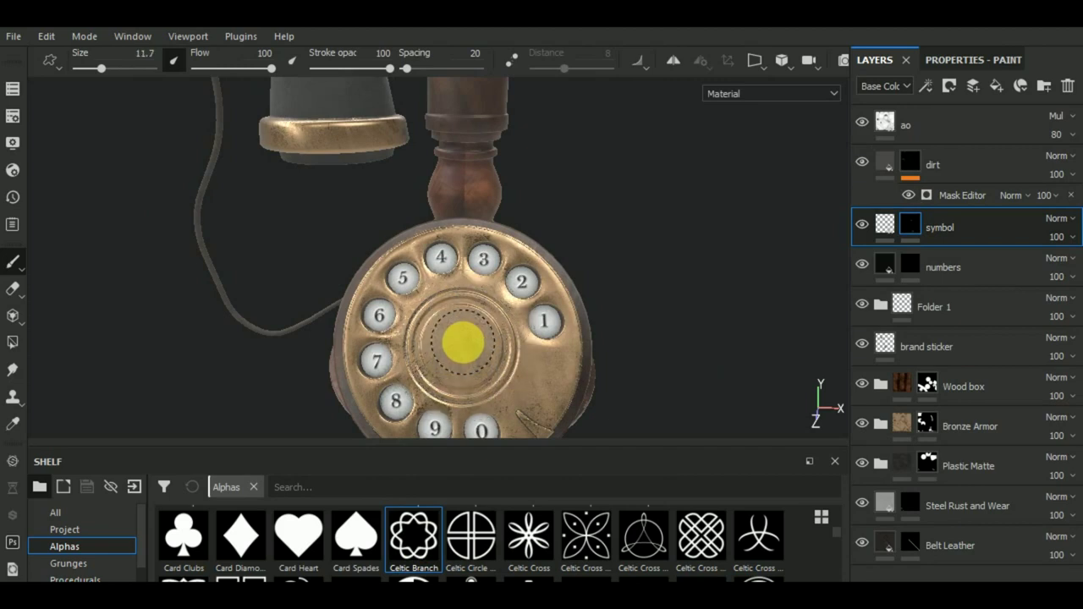
scroll(459, 346, "up", 1)
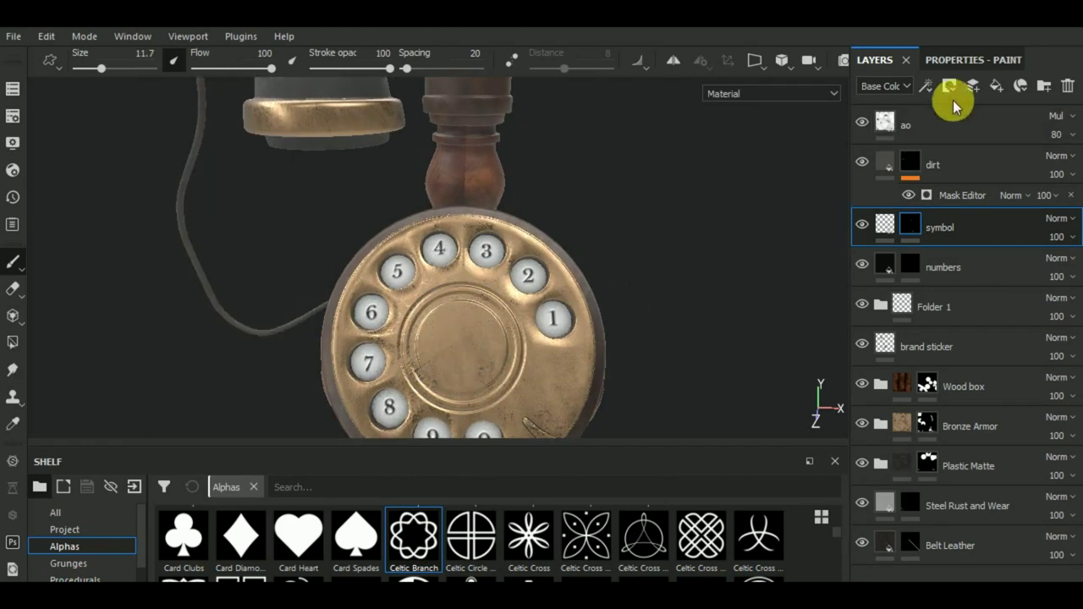
left_click(940, 59)
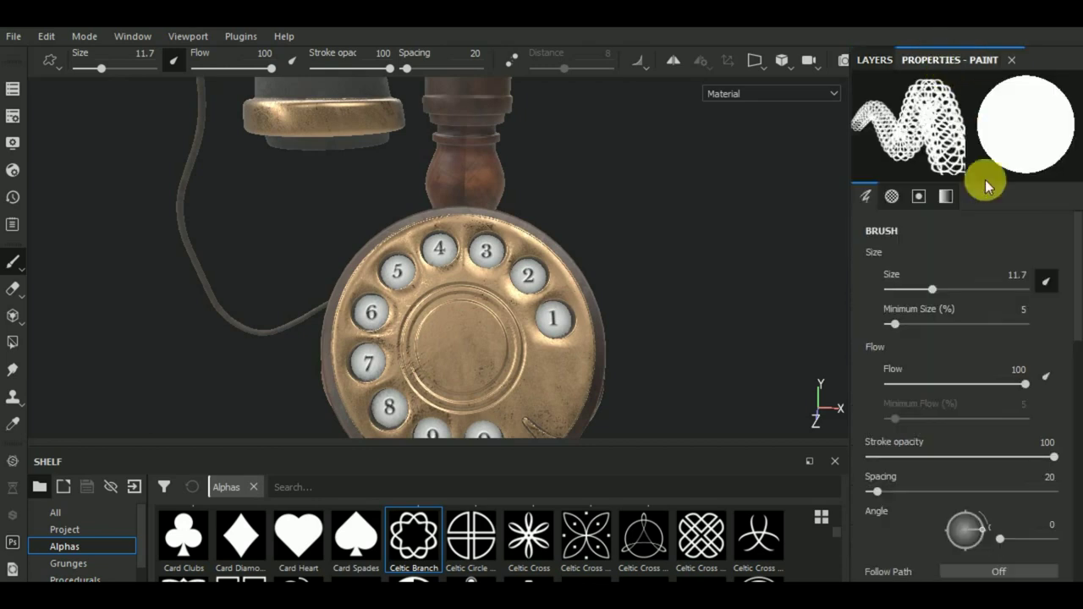
left_click(931, 290)
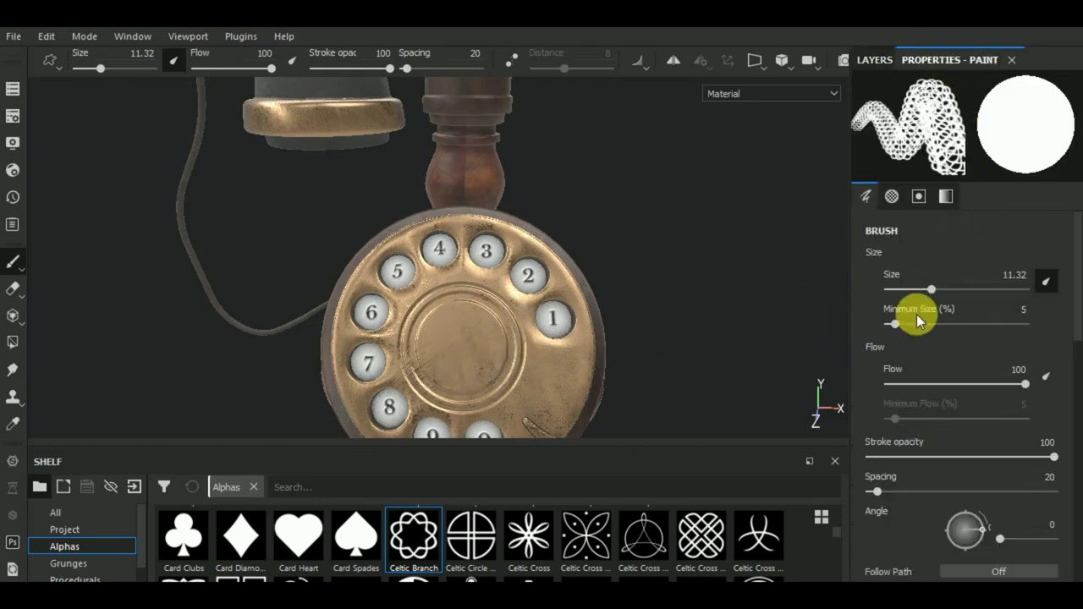
left_click_drag(931, 290, 934, 289)
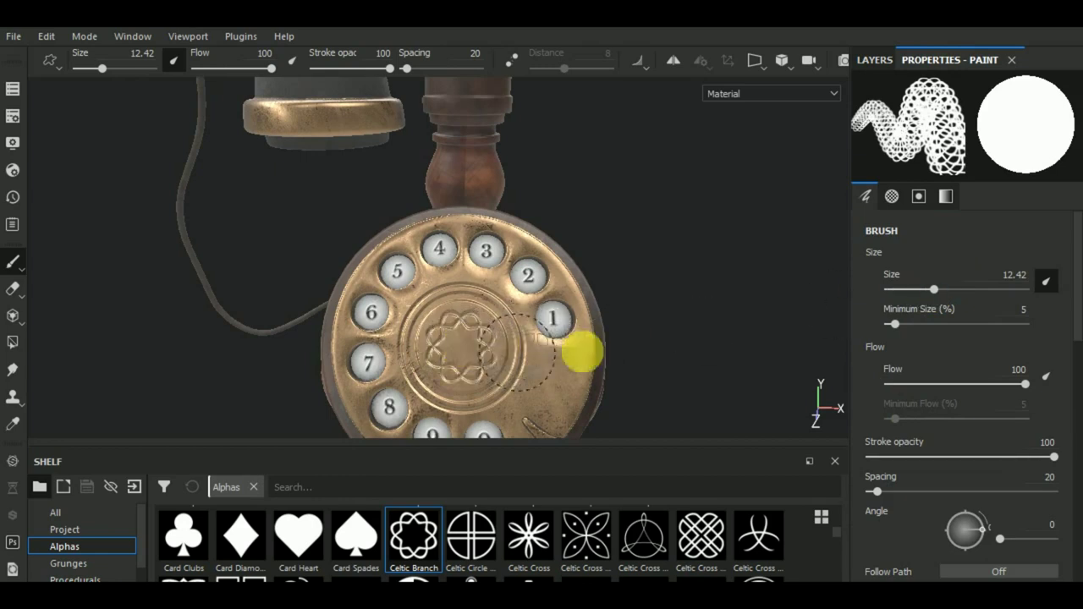
scroll(667, 332, "down", 1)
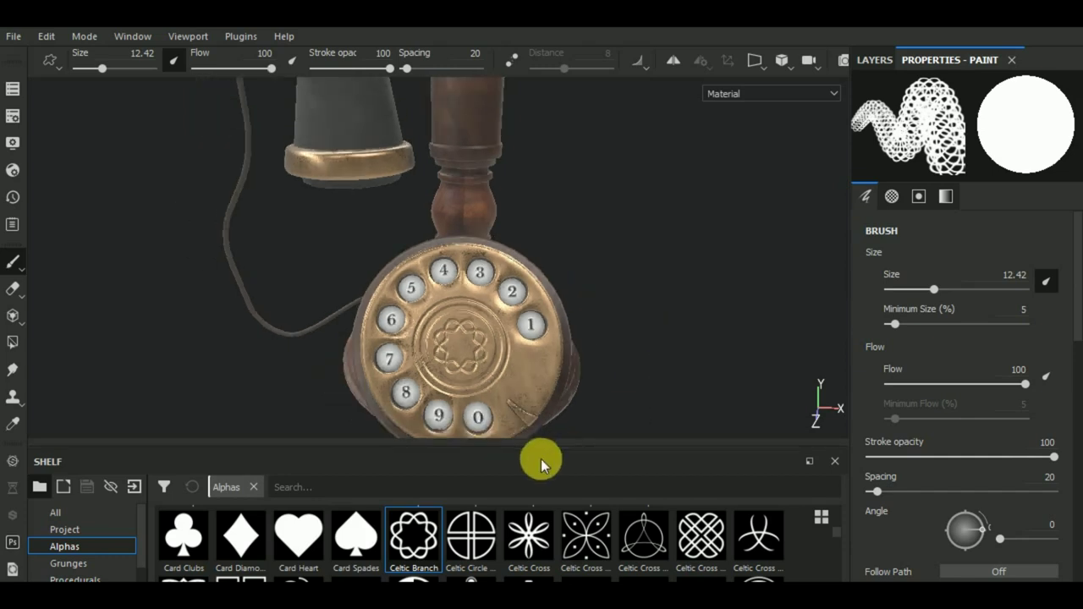
Enlarge the shelf and switch the brush to the Circle Dots alpha at size 5.4.
left_click_drag(555, 456, 556, 370)
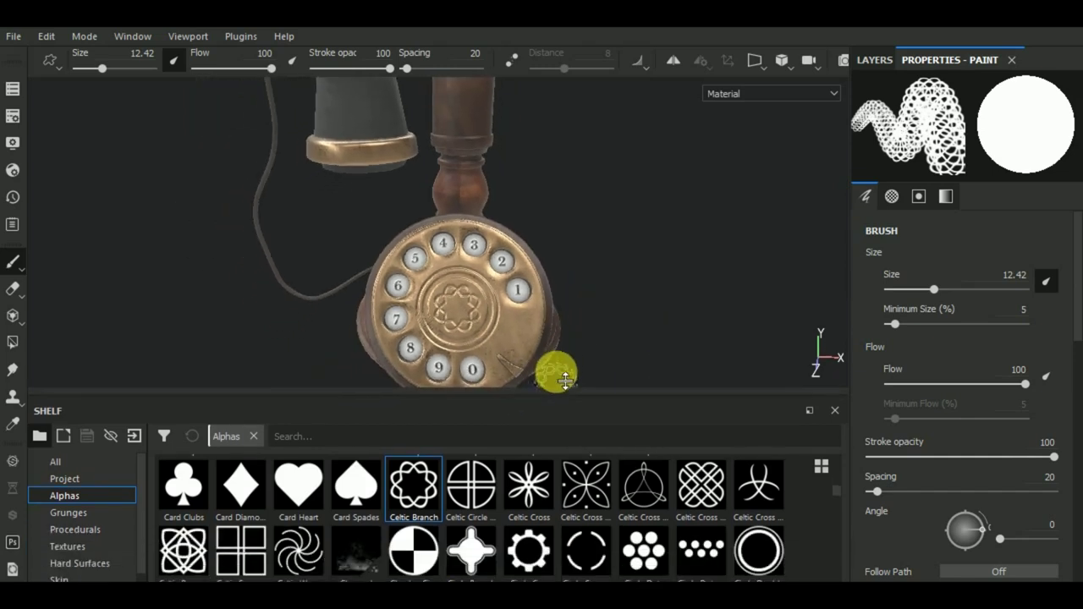
left_click(643, 521)
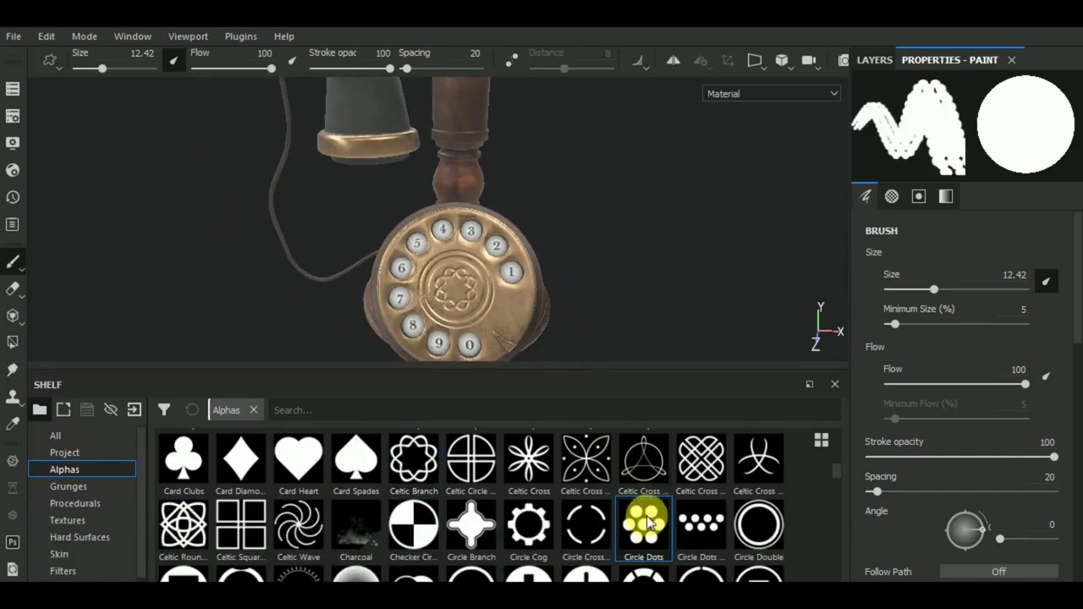
scroll(458, 297, "up", 2)
scroll(447, 288, "up", 2)
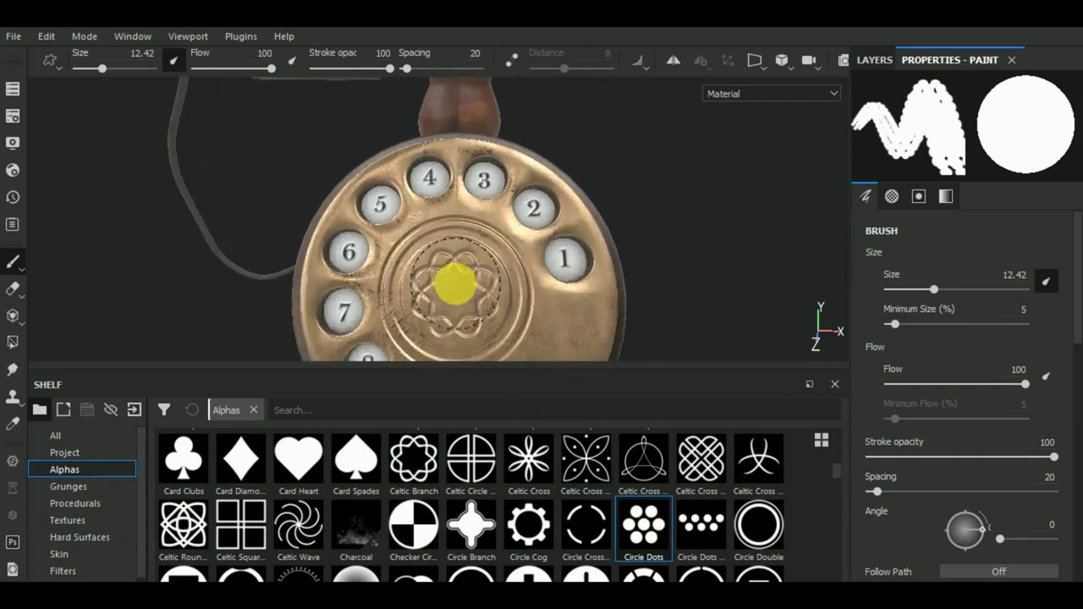
right_click_drag(455, 285, 440, 286, "ctrl")
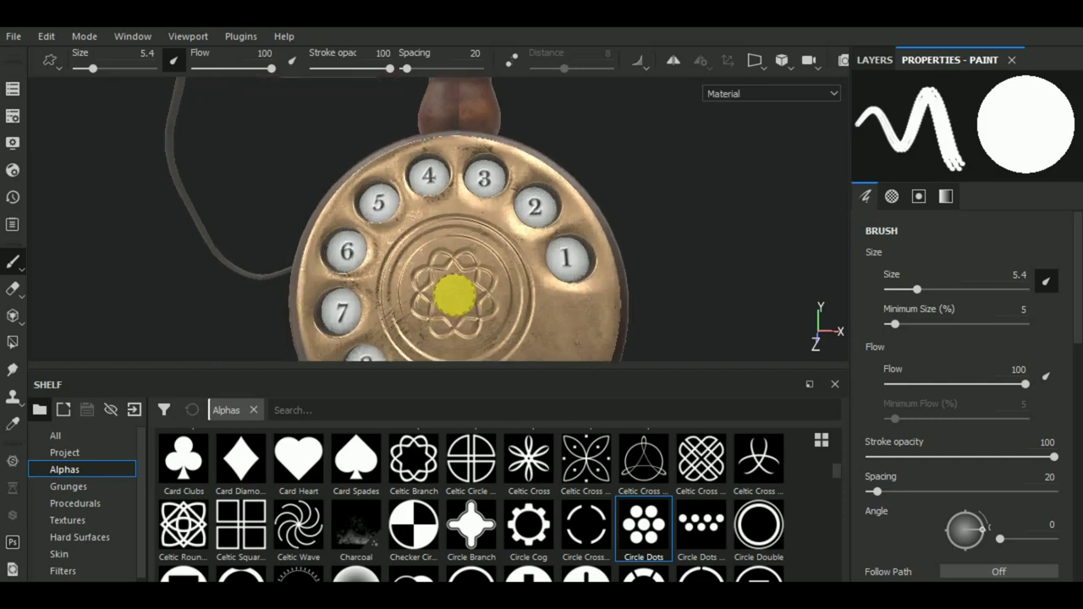
Zoom and pan to recentre the phone's dial, then return to the layer stack.
scroll(452, 293, "up", 2)
scroll(455, 296, "up", 2)
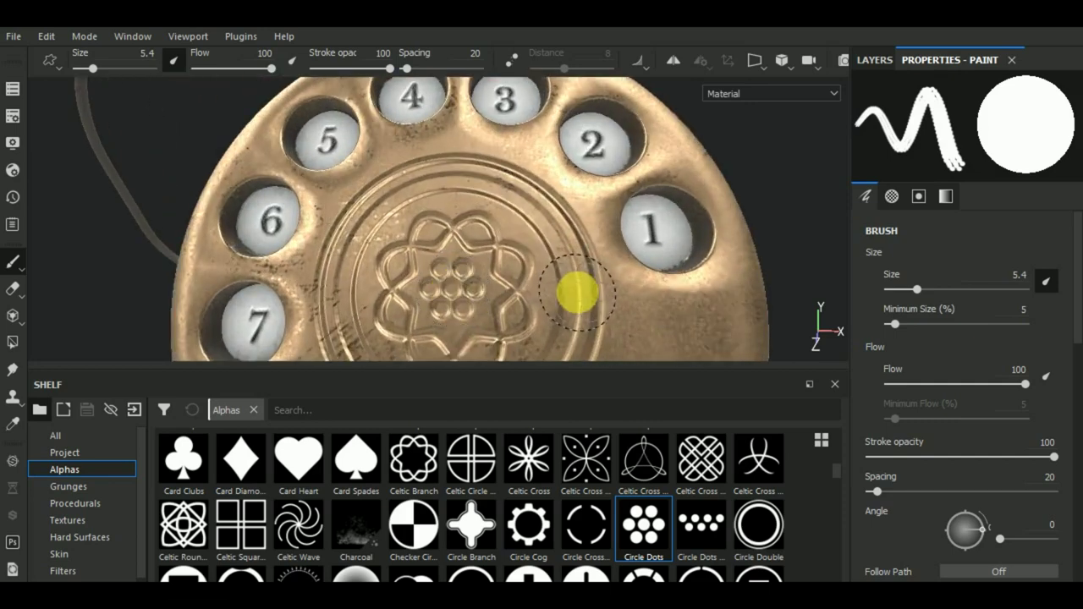
scroll(593, 292, "down", 2)
scroll(643, 272, "down", 2)
scroll(716, 282, "down", 2)
scroll(618, 253, "down", 1)
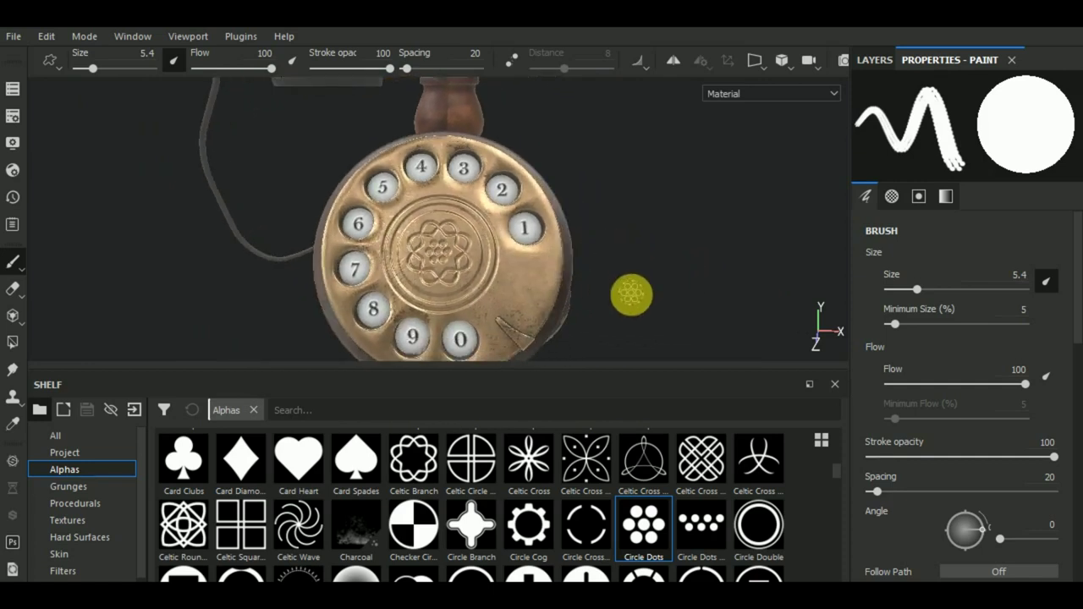
scroll(631, 293, "down", 2)
scroll(643, 317, "down", 1)
middle_click_drag(658, 335, 635, 320)
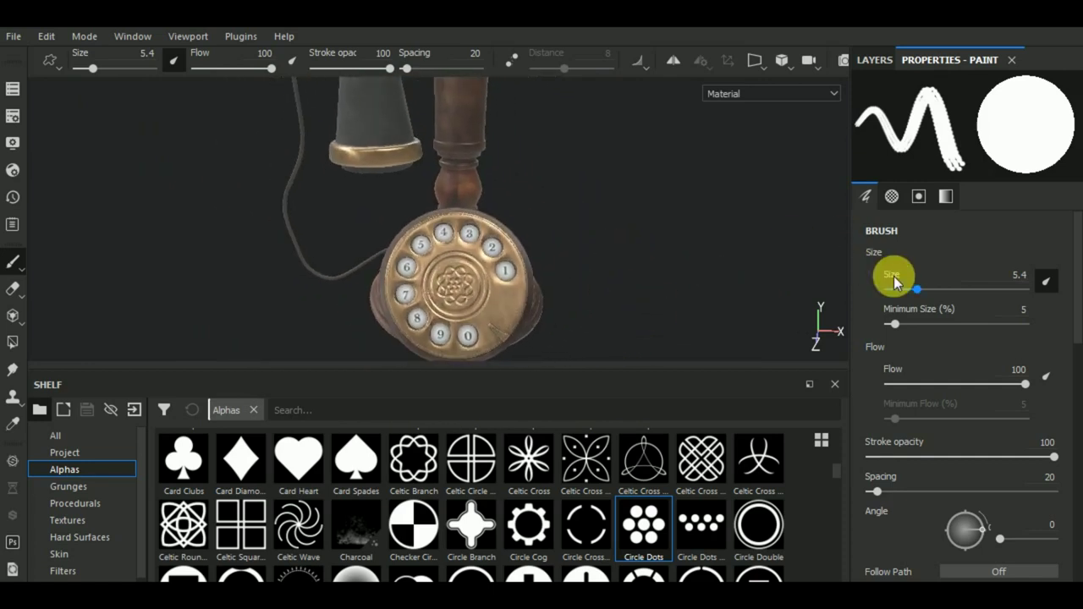
left_click(875, 60)
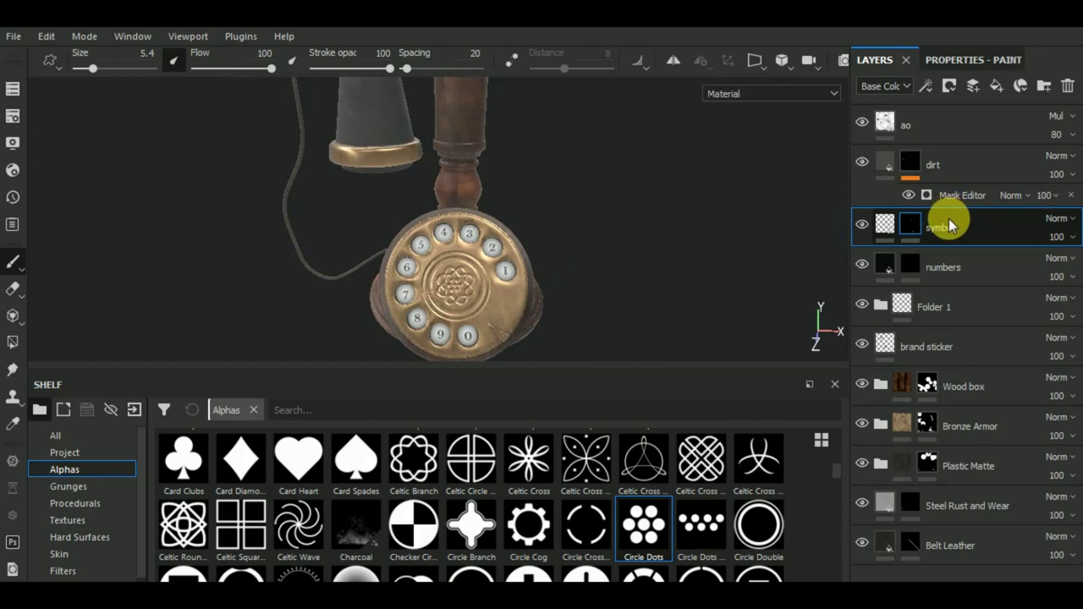
Add a new empty paint layer above the symbol layer.
left_click(972, 88)
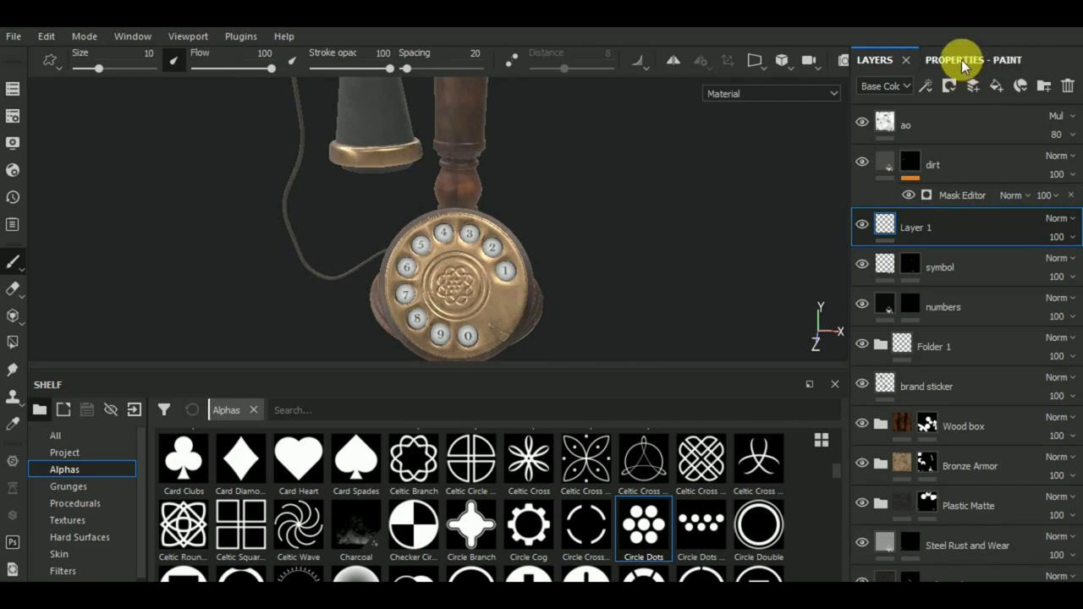
left_click(962, 59)
scroll(992, 339, "down", 2)
scroll(989, 342, "down", 2)
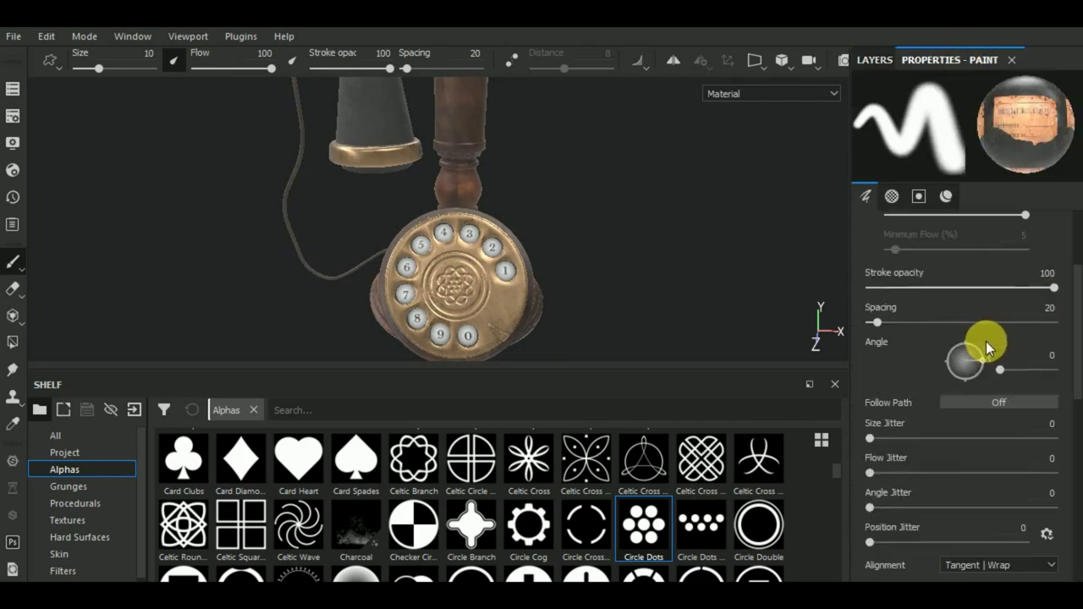
scroll(987, 345, "down", 3)
scroll(986, 347, "down", 3)
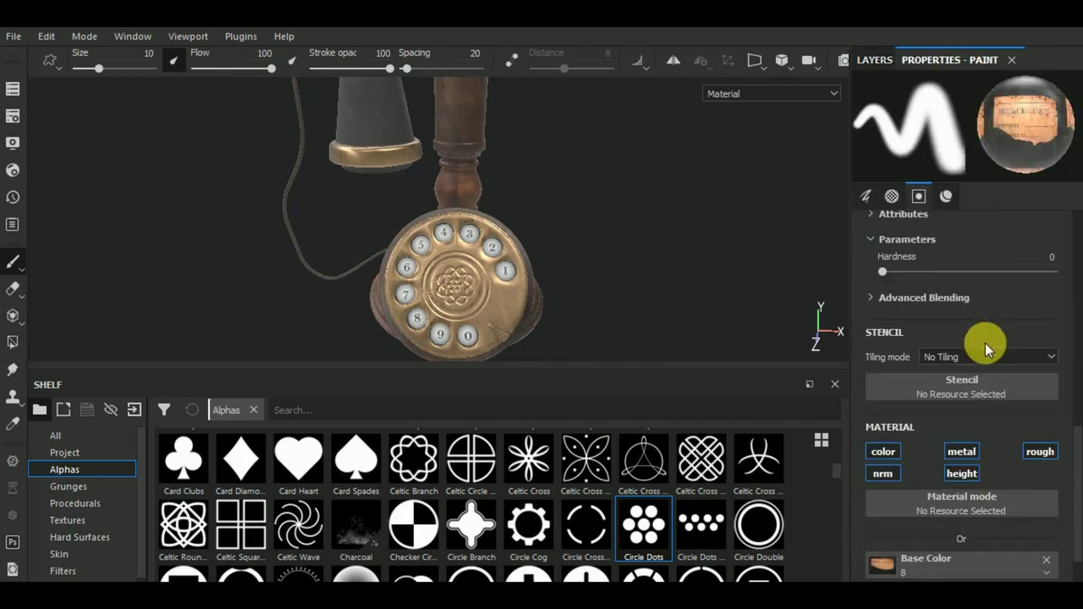
Set the brush to a uniform base colour, painting only the height channel.
left_click(1050, 563)
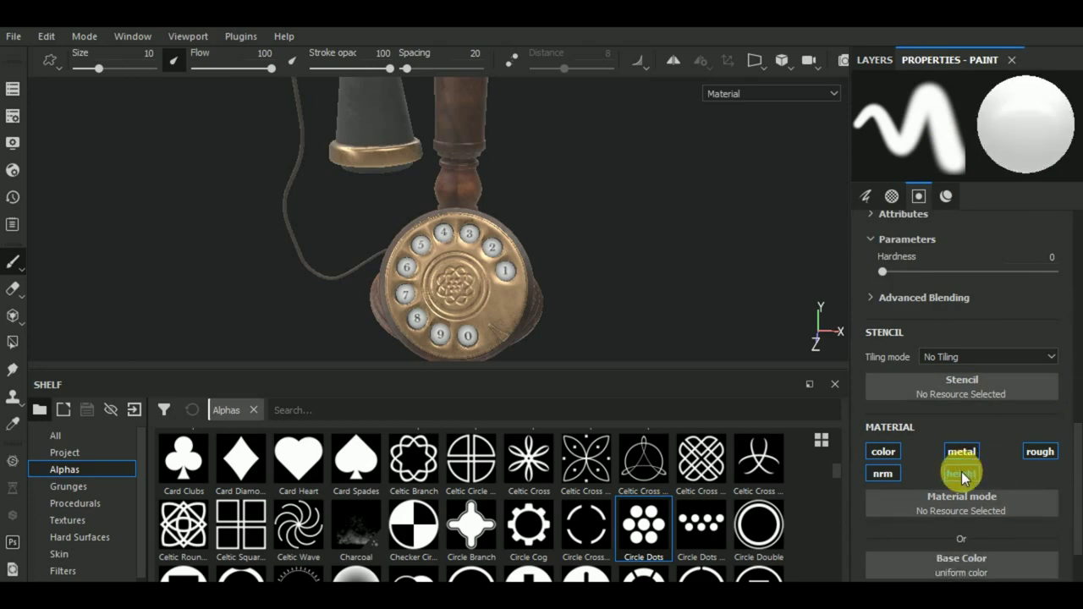
left_click(962, 472)
scroll(961, 472, "down", 1)
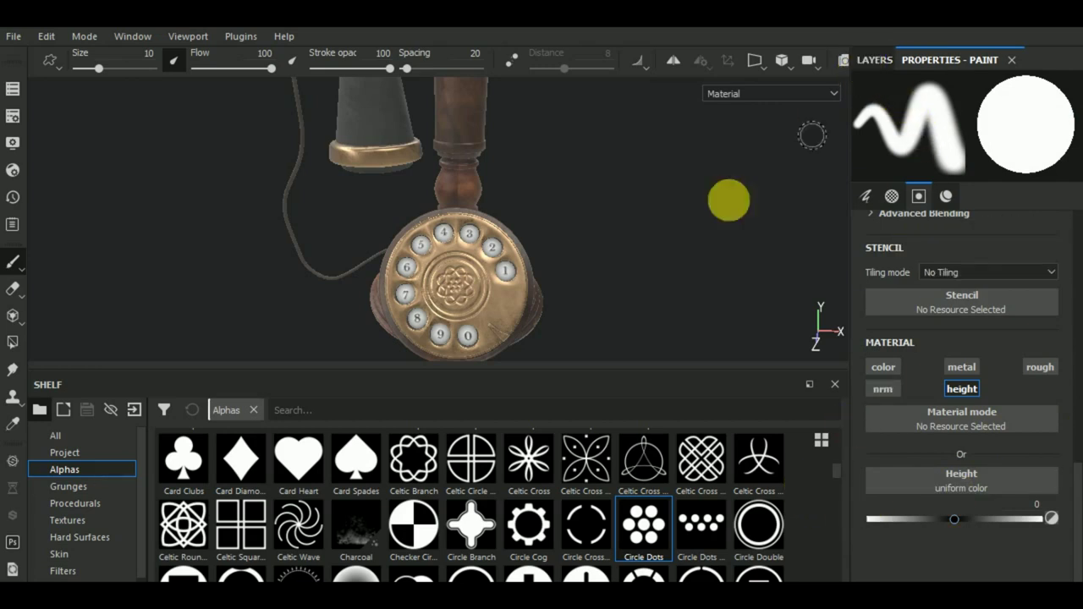
left_click(335, 414)
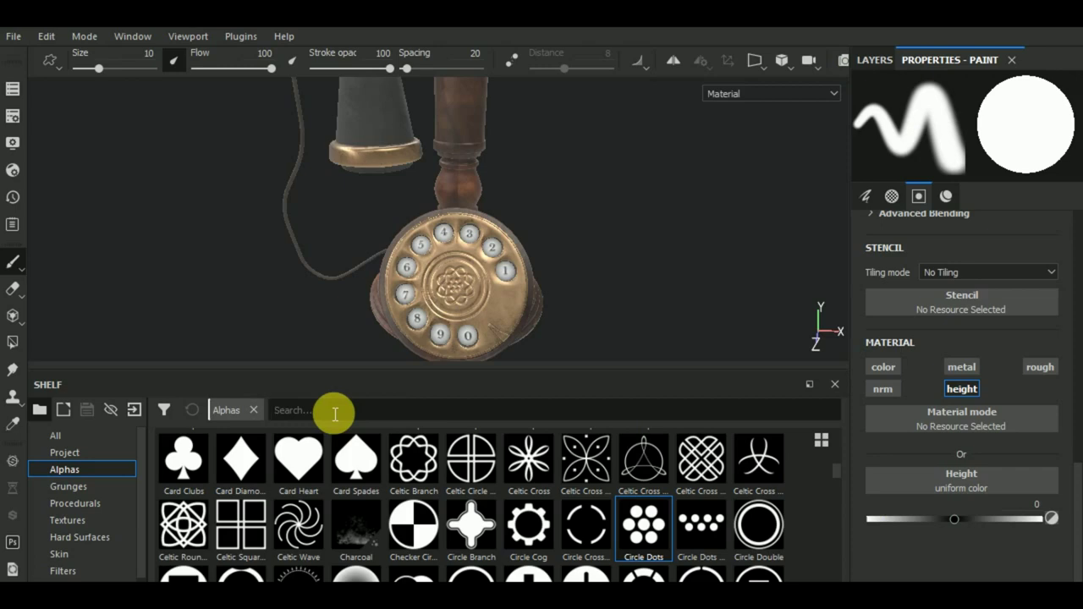
Search the shelf for 'font', load Font Metamorphous and change its text to 'Bell'.
type("font")
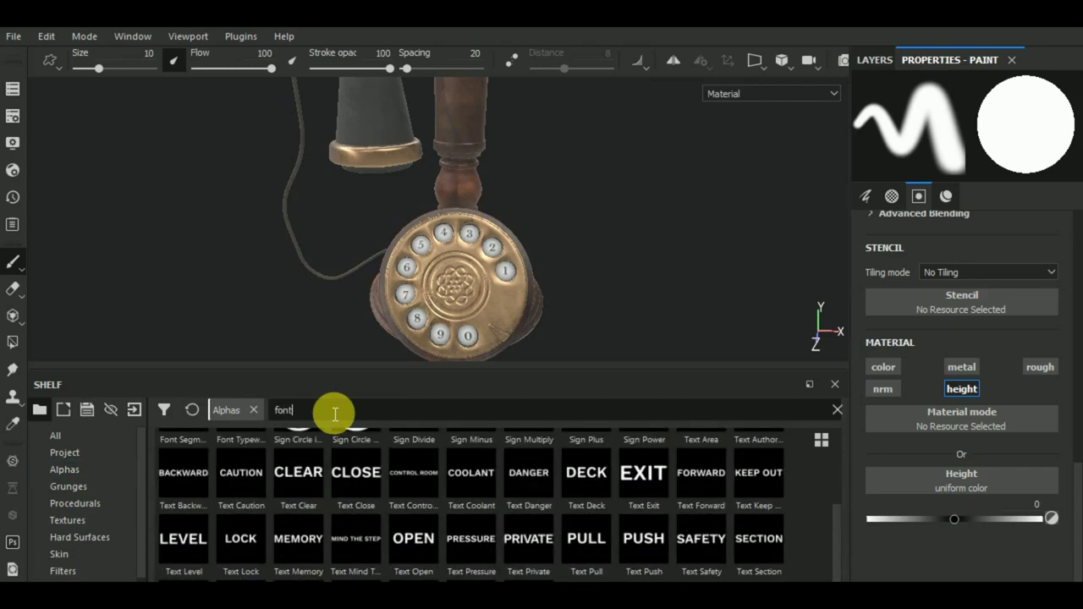
scroll(529, 516, "up", 2)
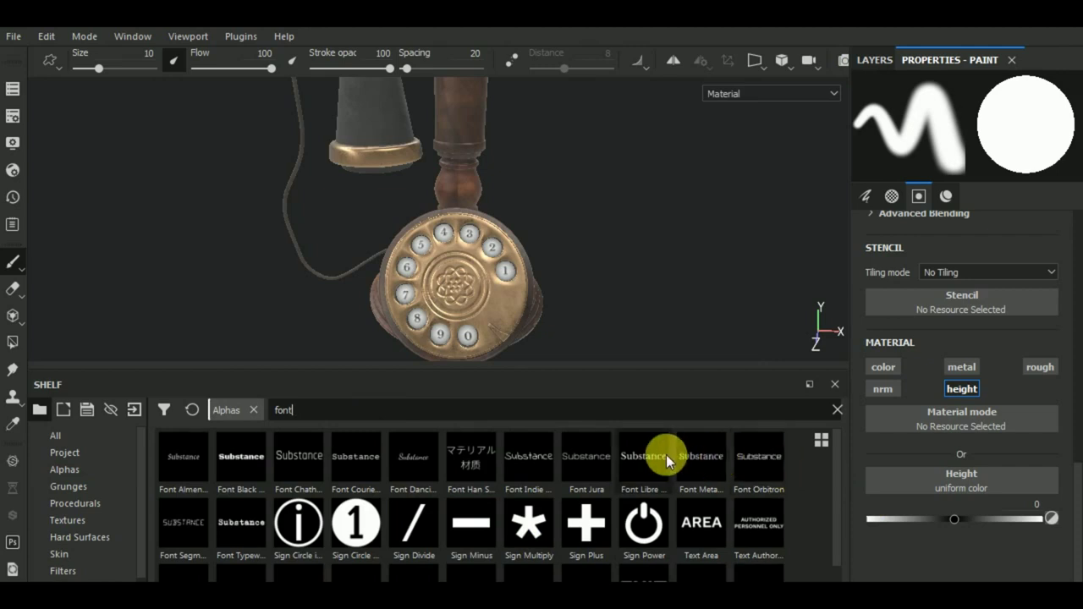
mouse_move(759, 457)
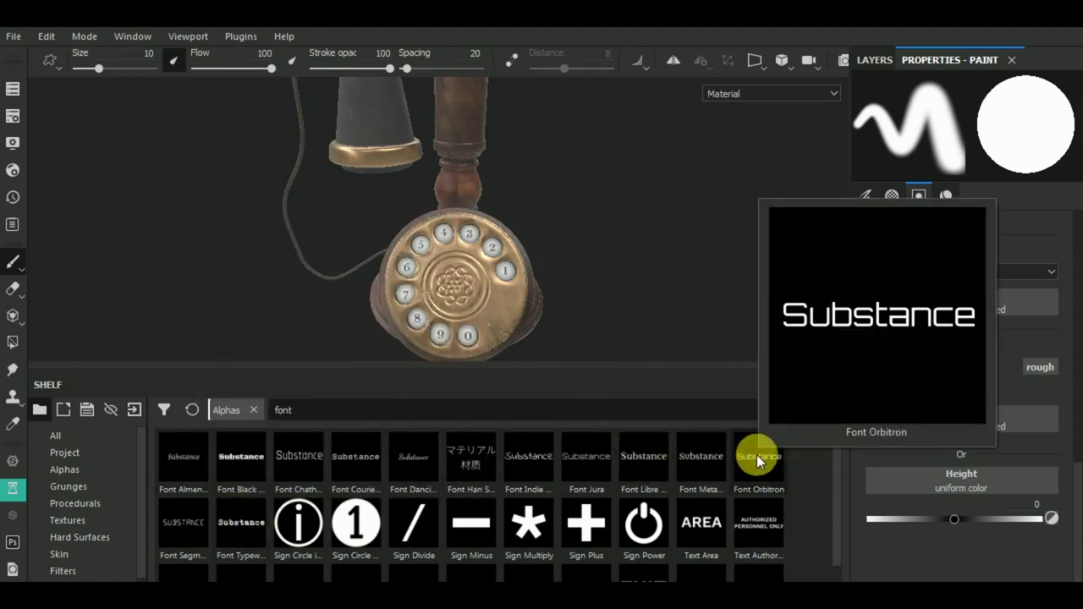
left_click(697, 459)
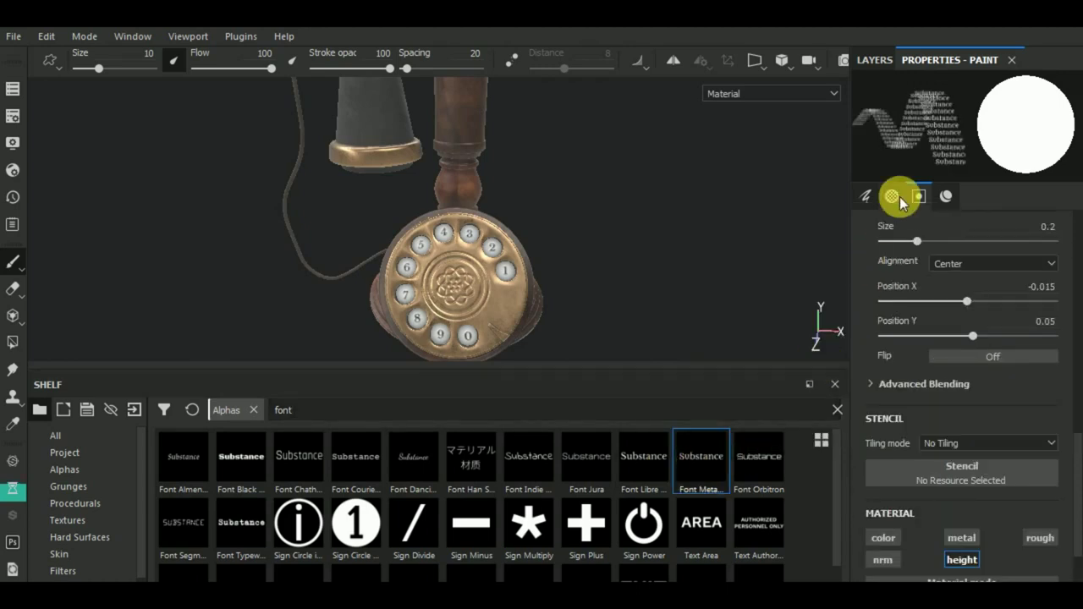
scroll(983, 381, "up", 5)
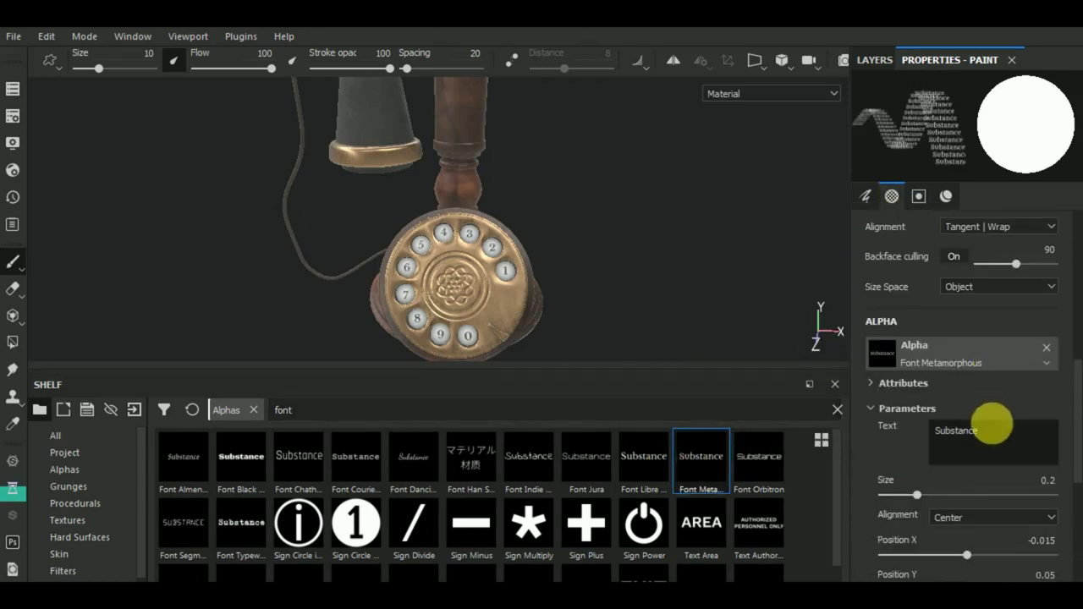
left_click_drag(979, 431, 923, 439)
type("Bell")
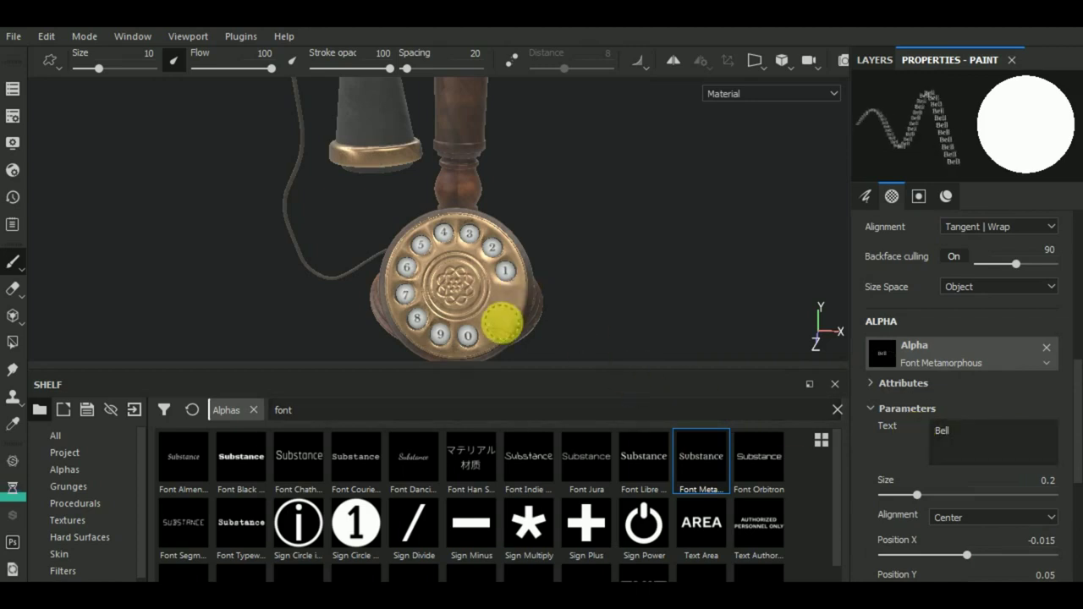
Raise brush size to 19.02, try Font Libre Baskerville, and save the project.
scroll(499, 307, "up", 2)
scroll(505, 309, "up", 2)
right_click_drag(506, 310, 505, 310, "ctrl")
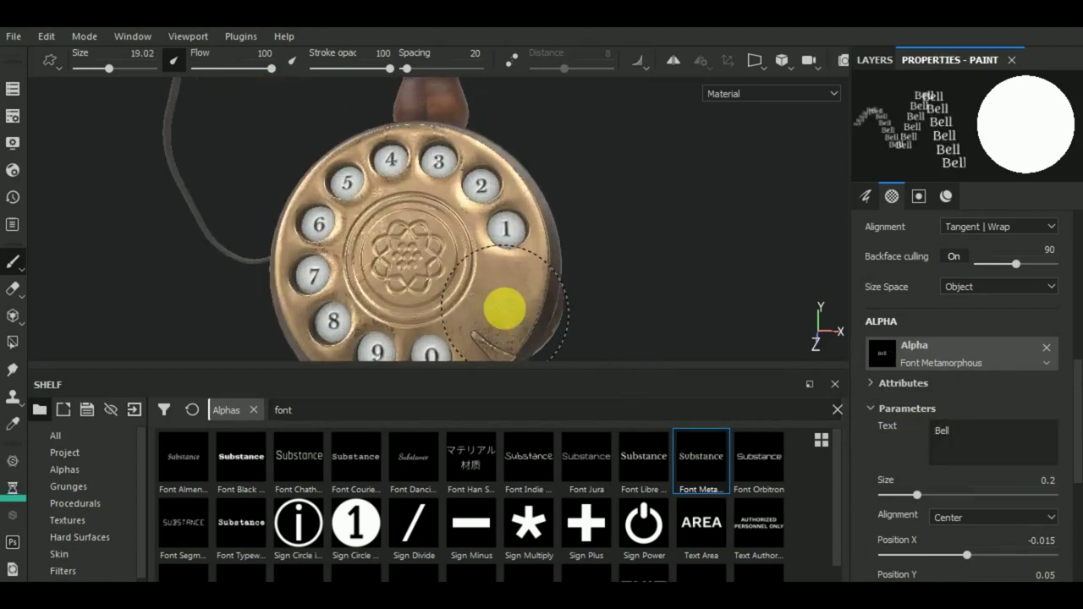
scroll(504, 309, "up", 2)
scroll(505, 288, "up", 2)
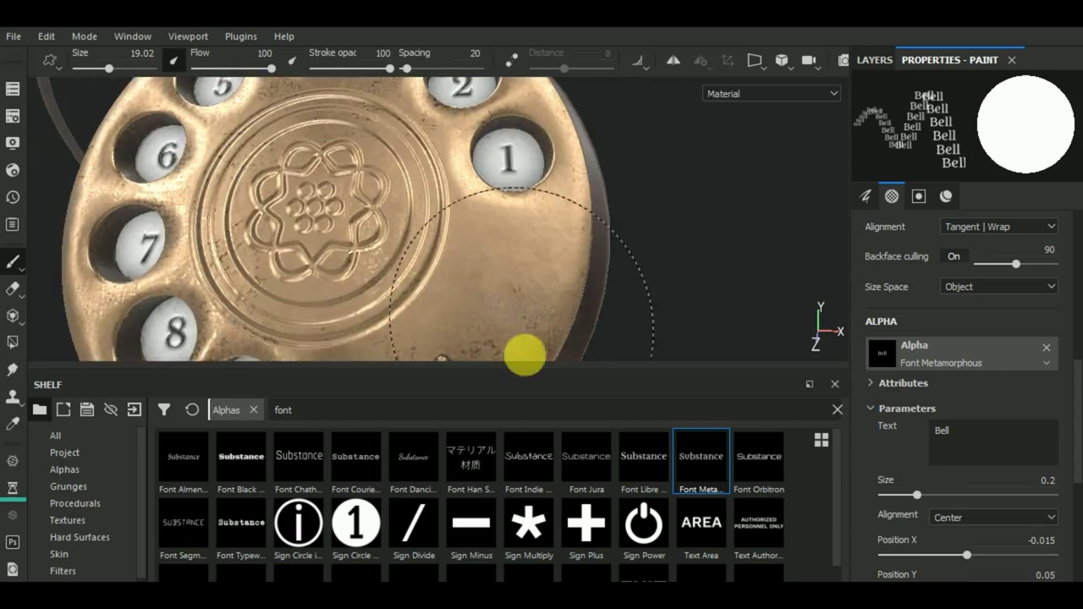
left_click(644, 457)
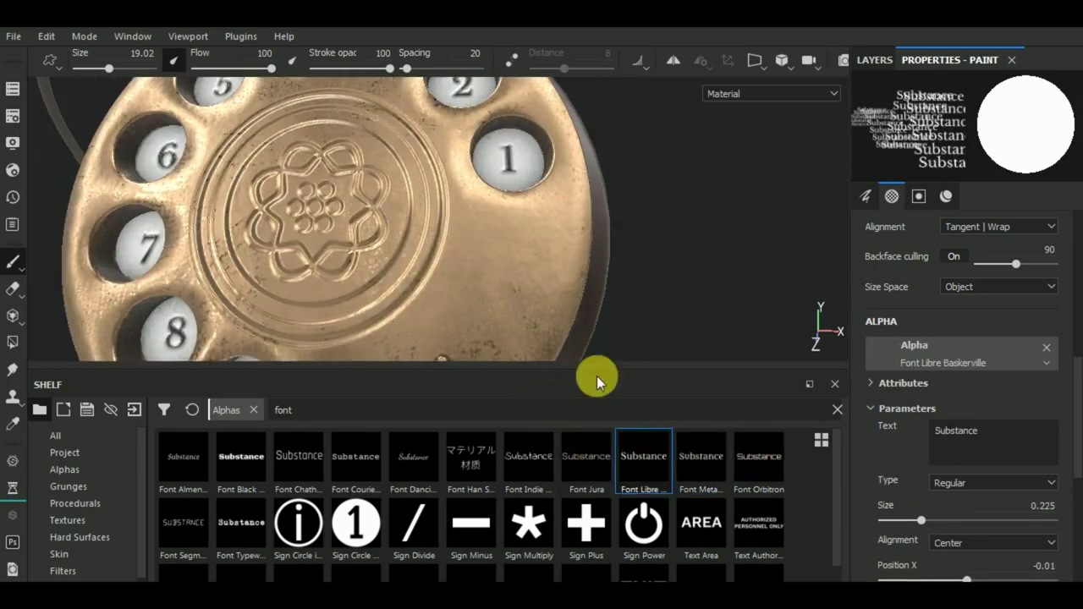
key("ctrl+s")
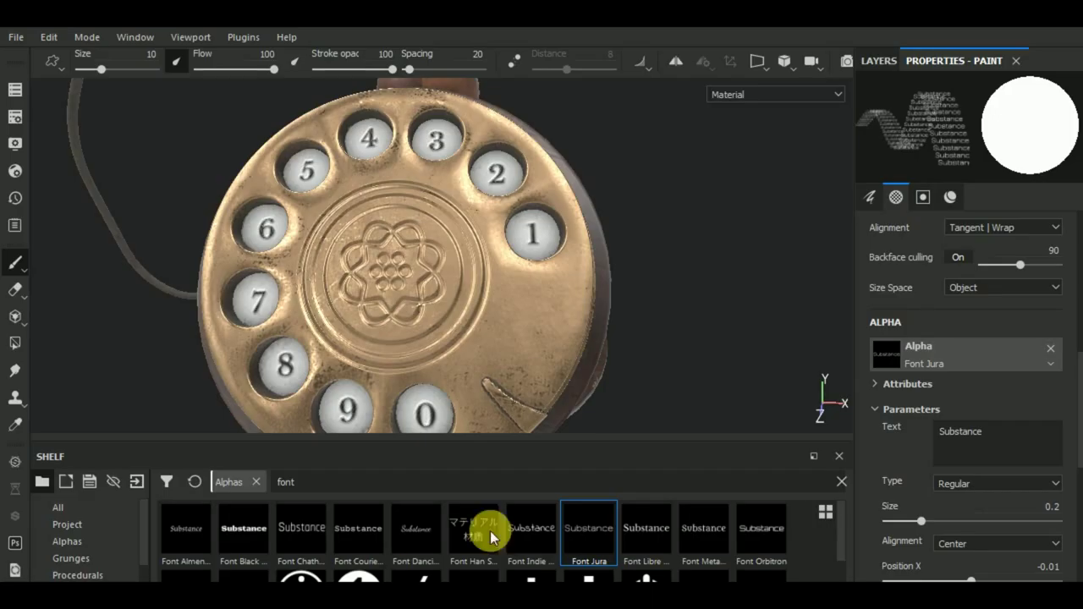
Switch to Font Dancing Script reading 'Bell' in Bold at size 0.44.
left_click(416, 524)
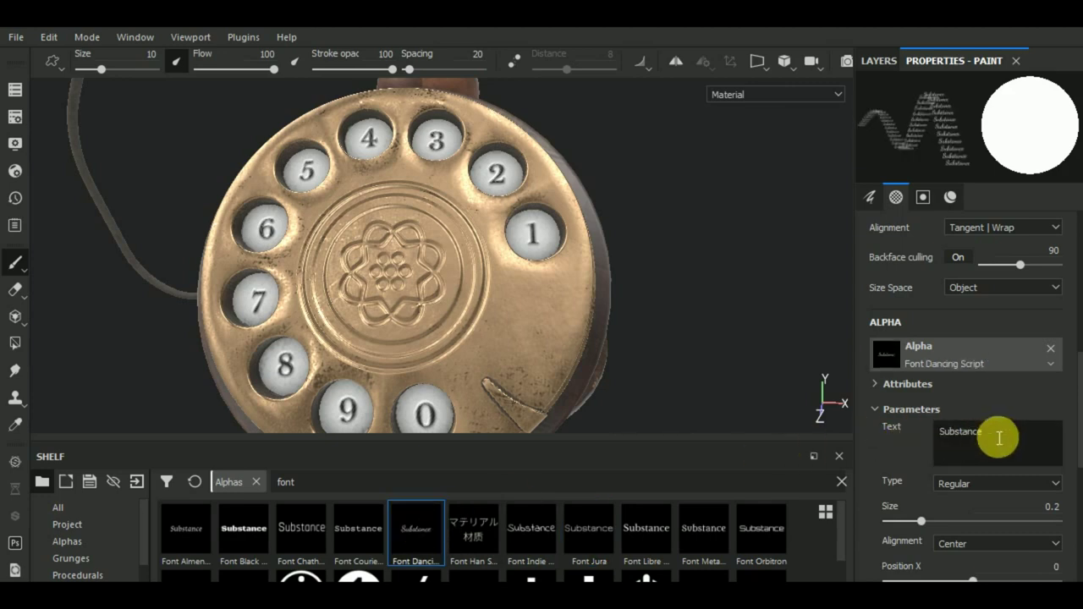
left_click_drag(1015, 435, 918, 433)
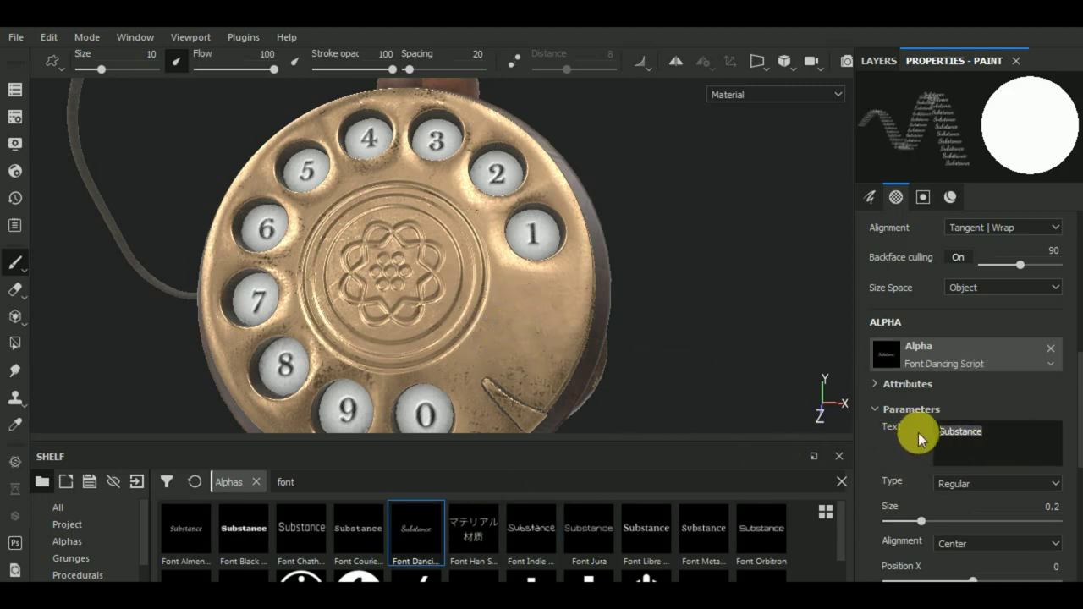
type("Bell")
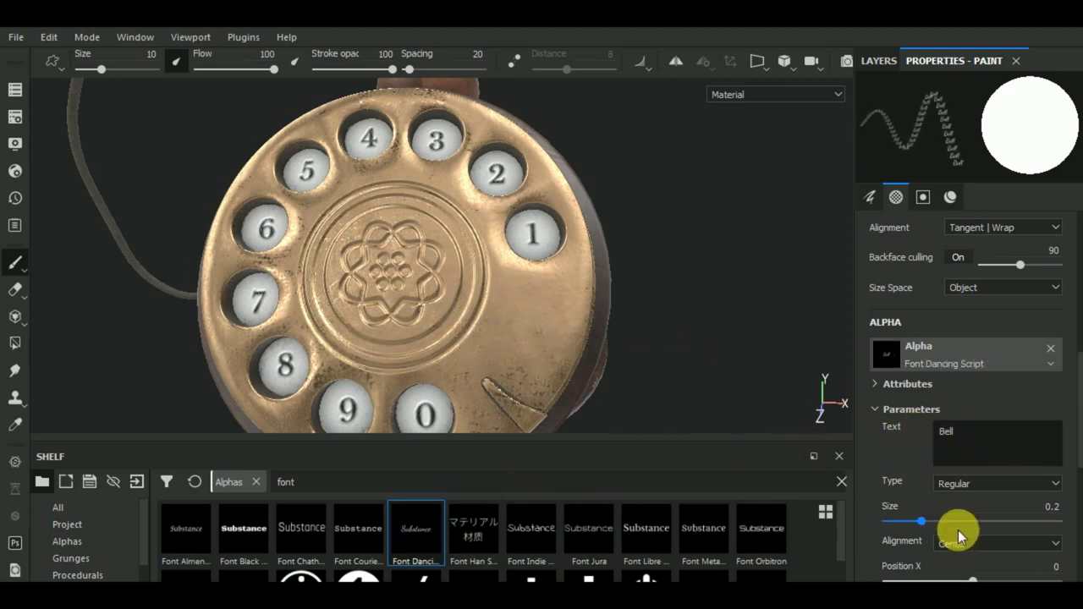
left_click(966, 488)
left_click(968, 510)
left_click(962, 521)
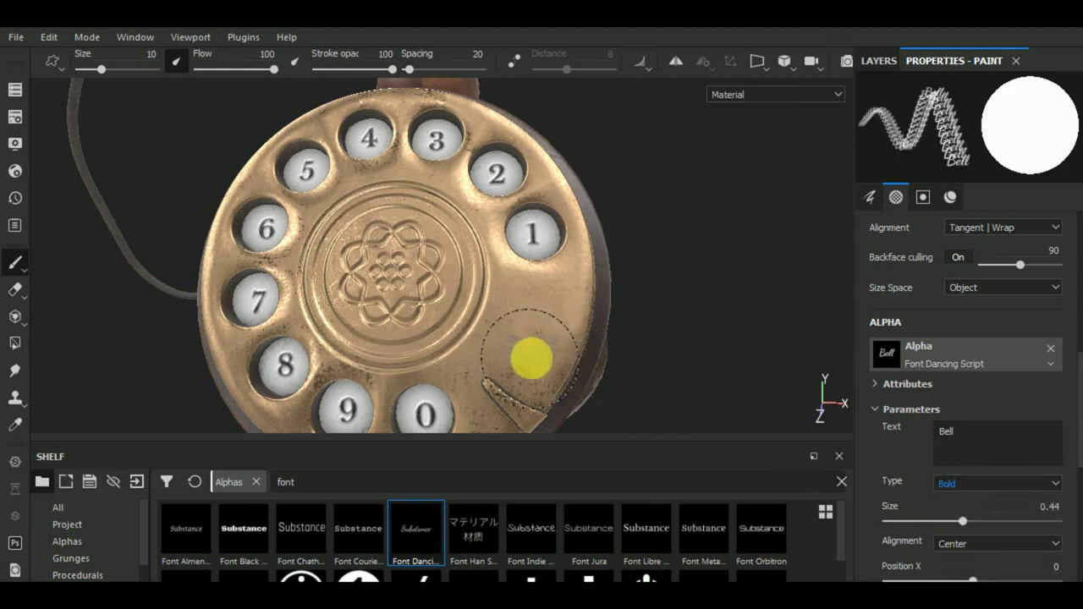
Limit the brush material to the height channel only, with height -0.0531.
scroll(545, 337, "down", 1)
scroll(542, 341, "down", 1)
scroll(537, 333, "down", 1)
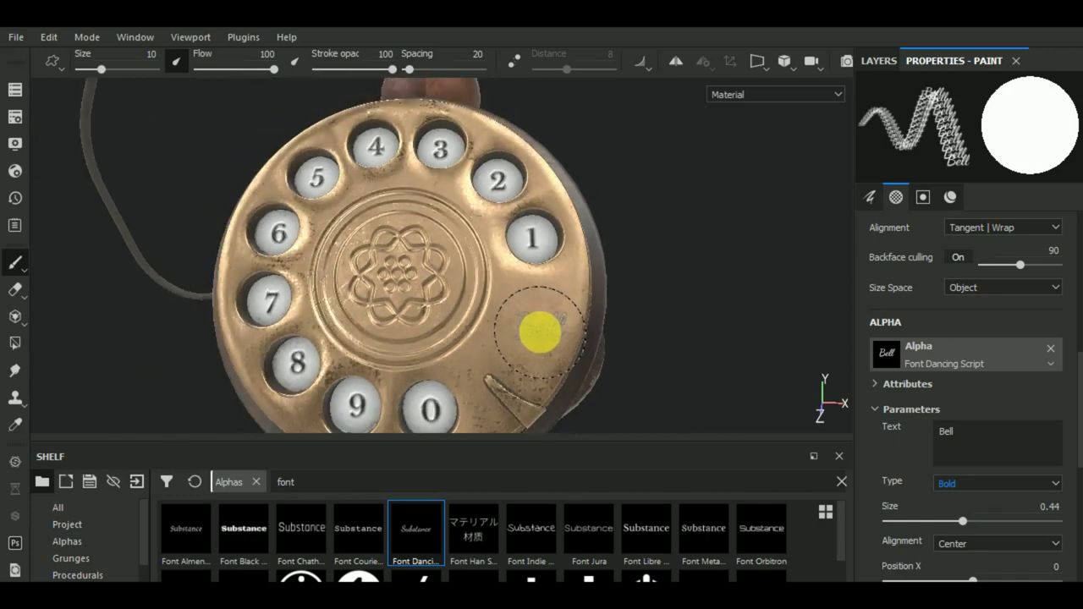
scroll(537, 339, "down", 2)
scroll(660, 344, "up", 1)
scroll(584, 339, "up", 1)
scroll(508, 332, "up", 1)
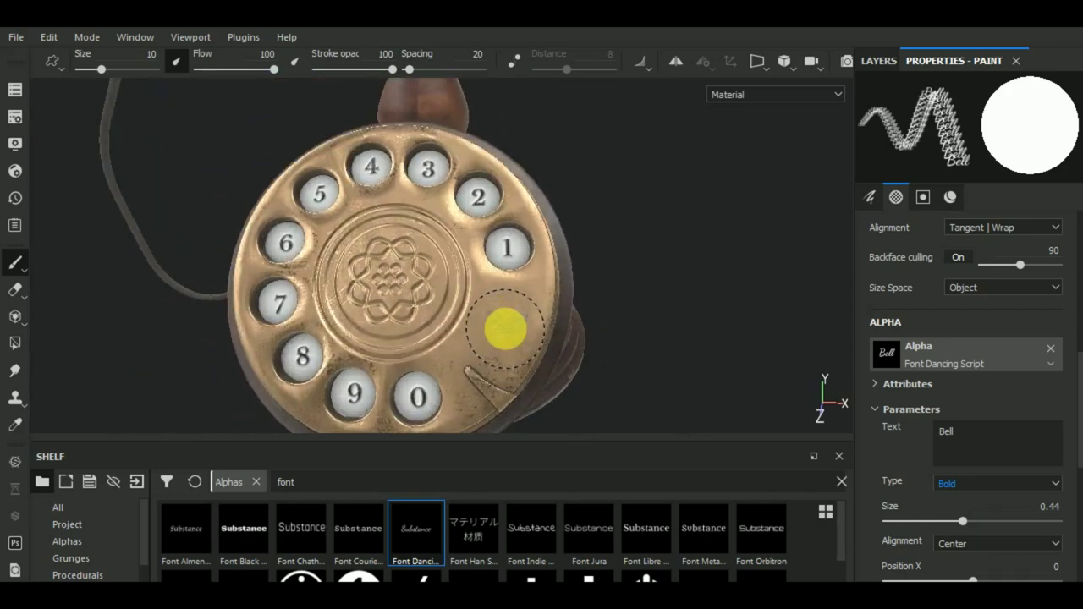
scroll(512, 331, "up", 1)
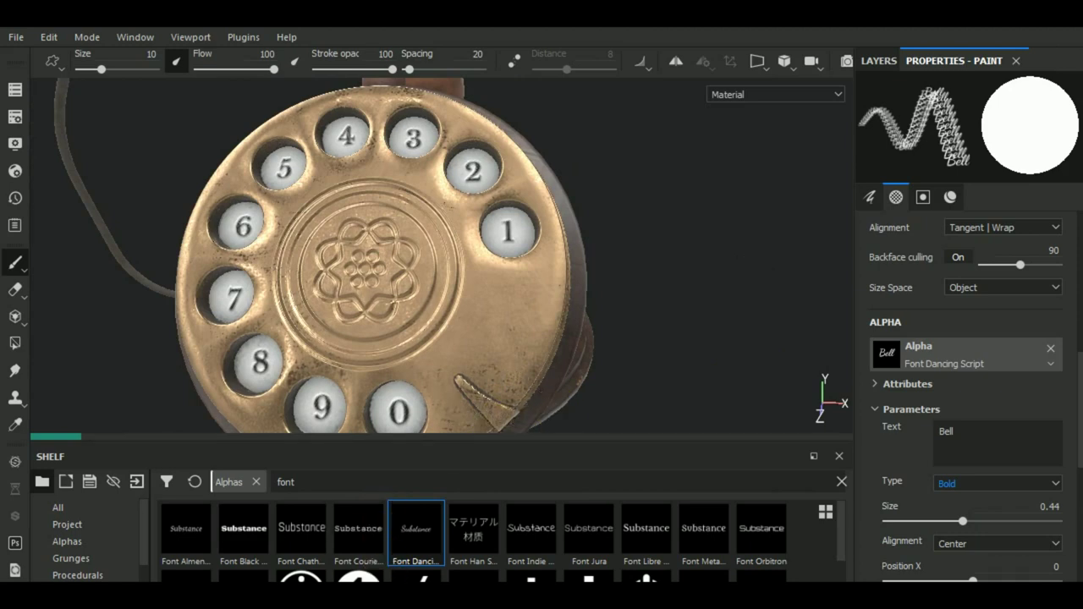
left_click(922, 196)
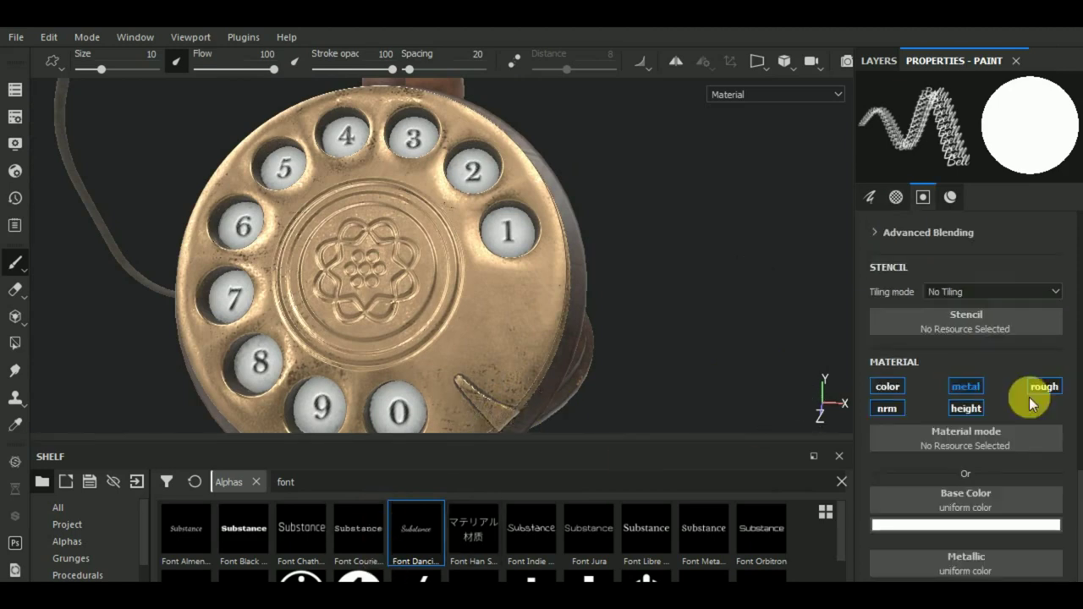
left_click(973, 410)
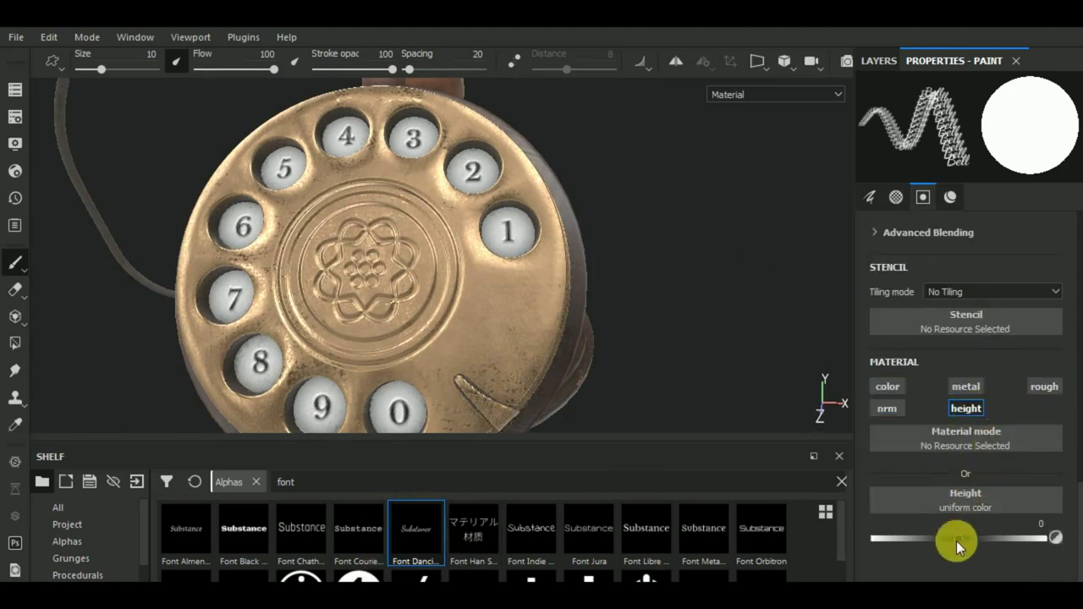
left_click_drag(964, 539, 954, 540)
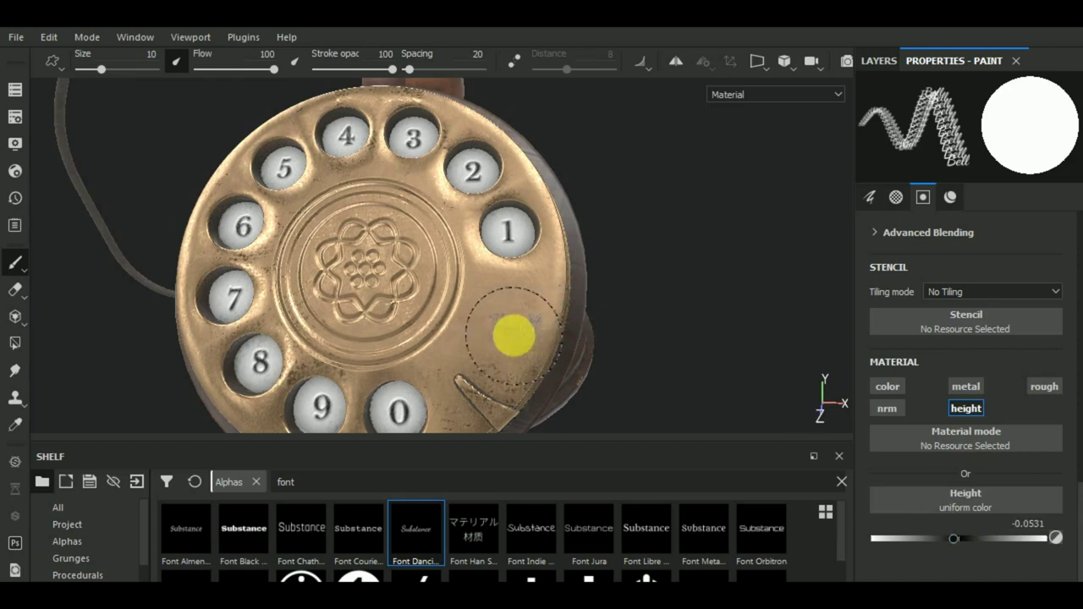
Rotate the Bell stamp's brush angle to 305 degrees.
scroll(961, 336, "up", 3)
scroll(961, 335, "up", 4)
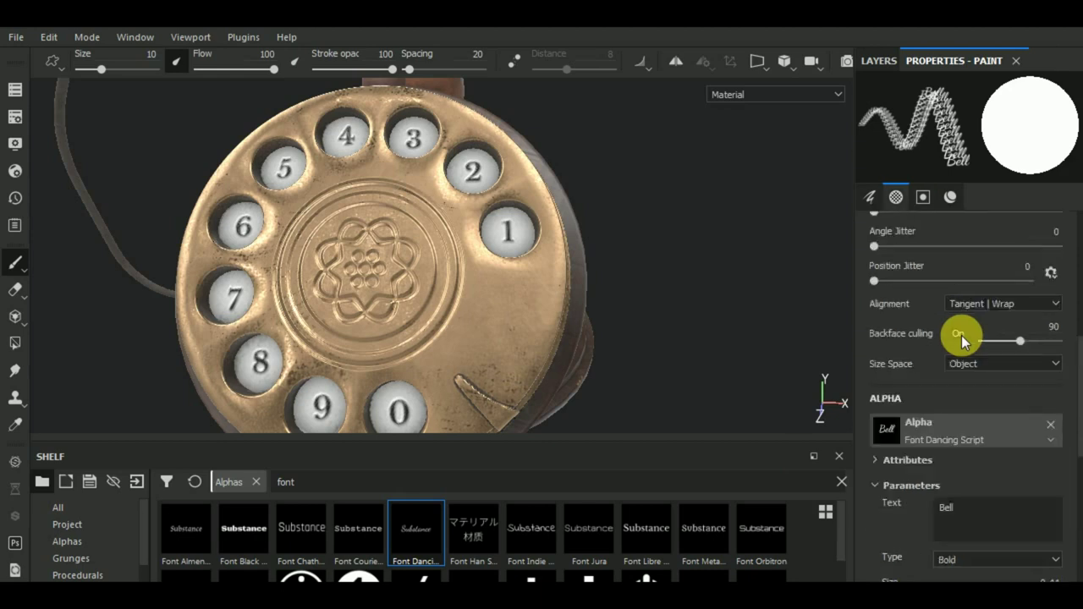
scroll(961, 335, "up", 1)
scroll(962, 335, "up", 3)
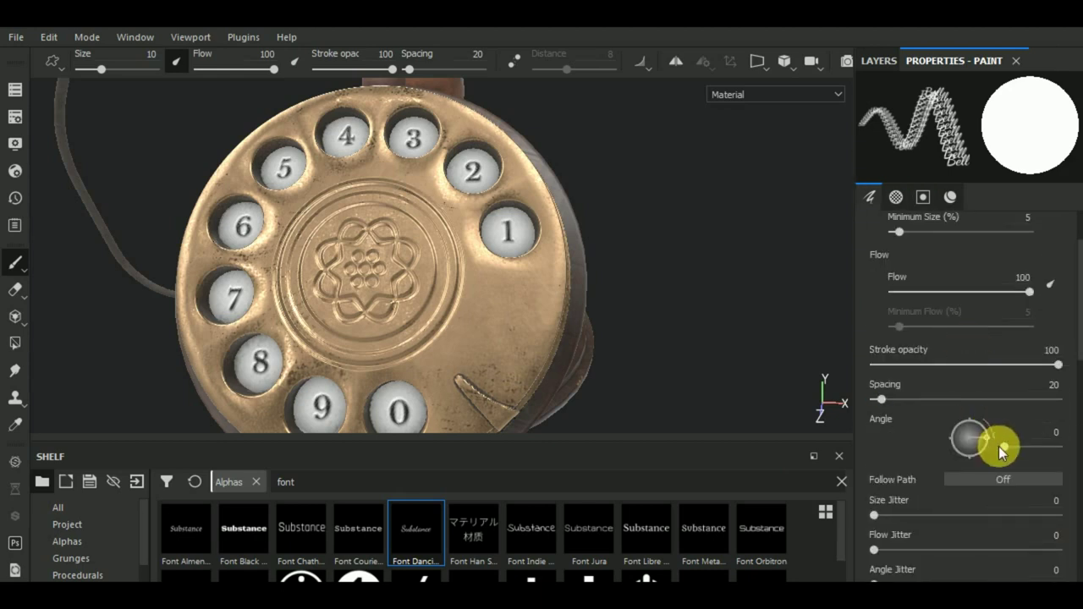
scroll(1002, 443, "up", 2)
scroll(1004, 440, "down", 2)
left_click_drag(1004, 448, 1022, 455)
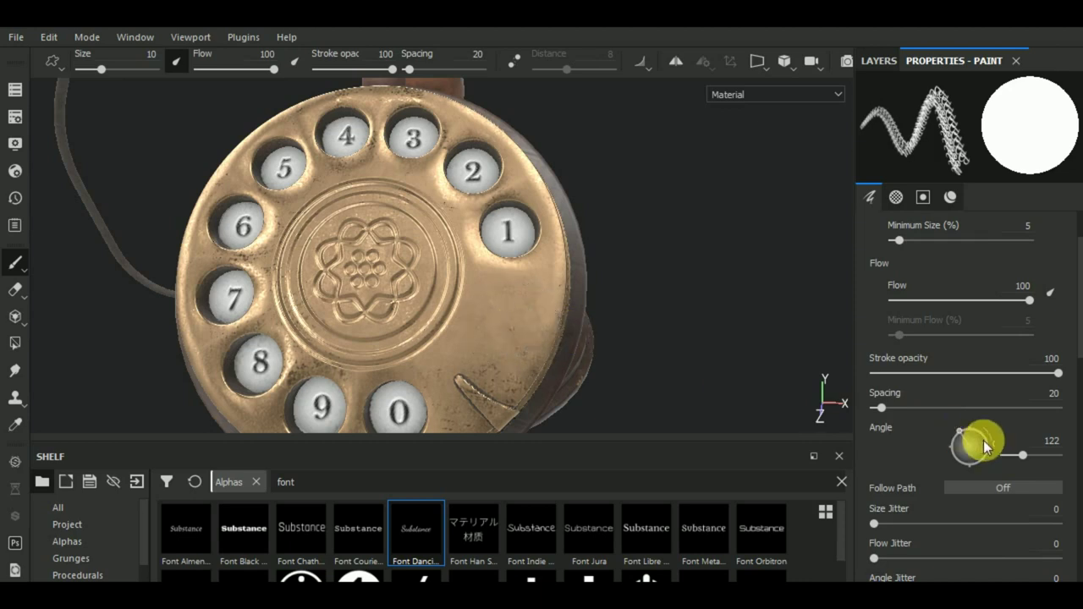
left_click_drag(982, 462, 877, 442)
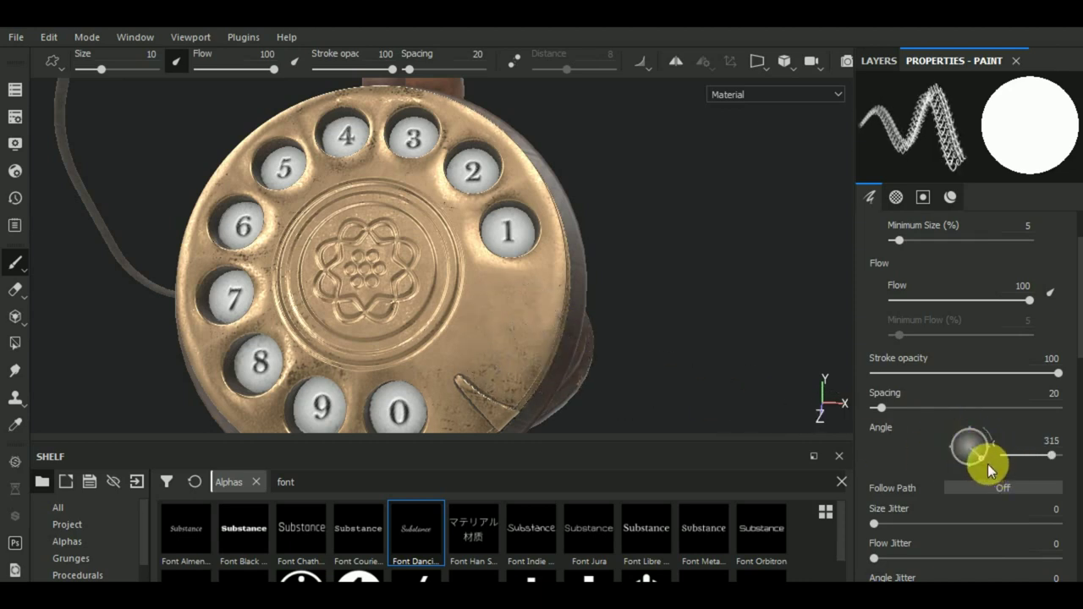
left_click_drag(982, 460, 980, 462)
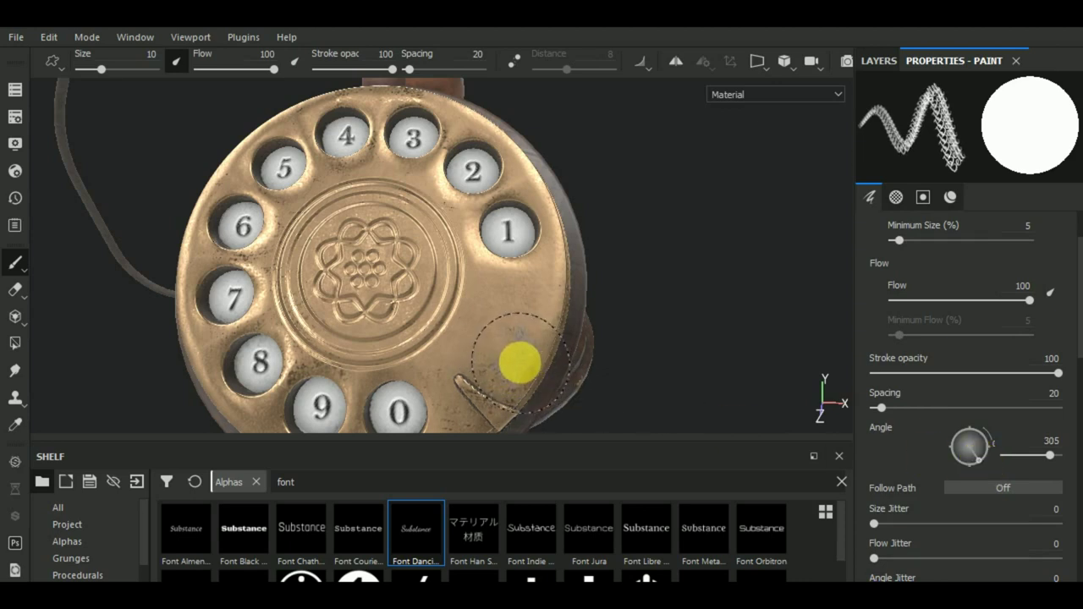
Shrink the shelf and frame the telephone at an angle to view the stamped dial.
scroll(679, 338, "down", 3)
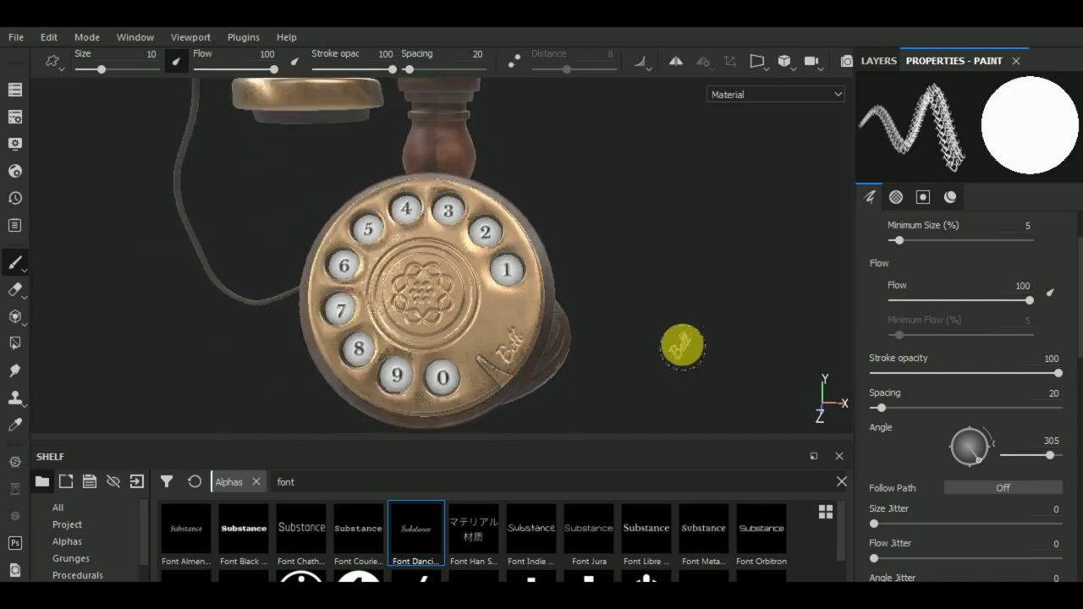
scroll(679, 337, "down", 2)
mouse_move(680, 338)
left_mouse_down("alt")
mouse_move(629, 246)
mouse_move(648, 310)
mouse_move(576, 313)
left_mouse_up("alt")
left_click_drag(513, 450, 504, 518)
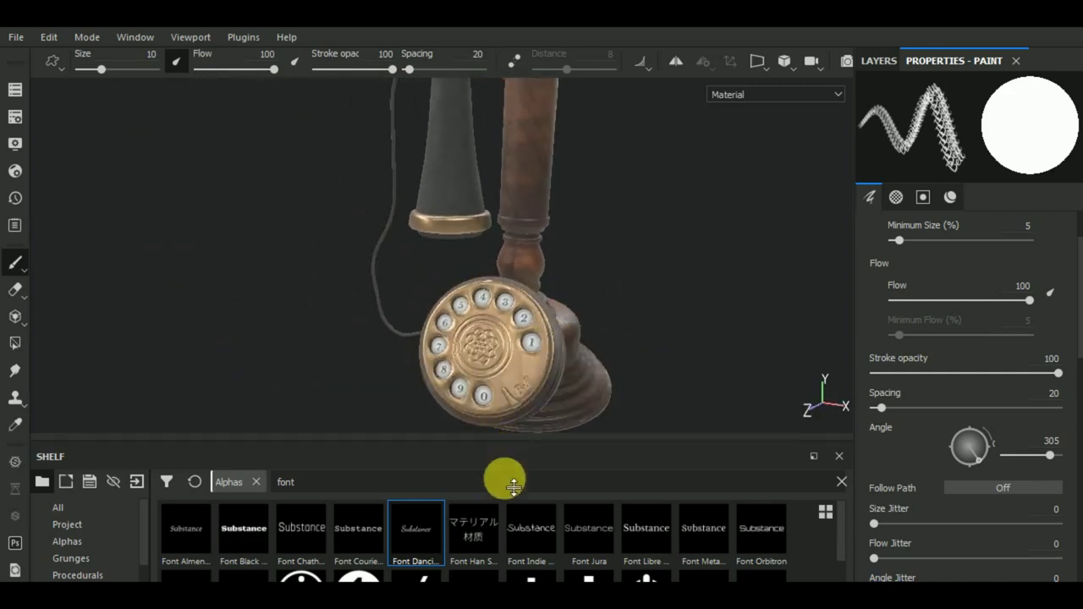
key("f")
middle_click_drag(580, 294, 604, 382)
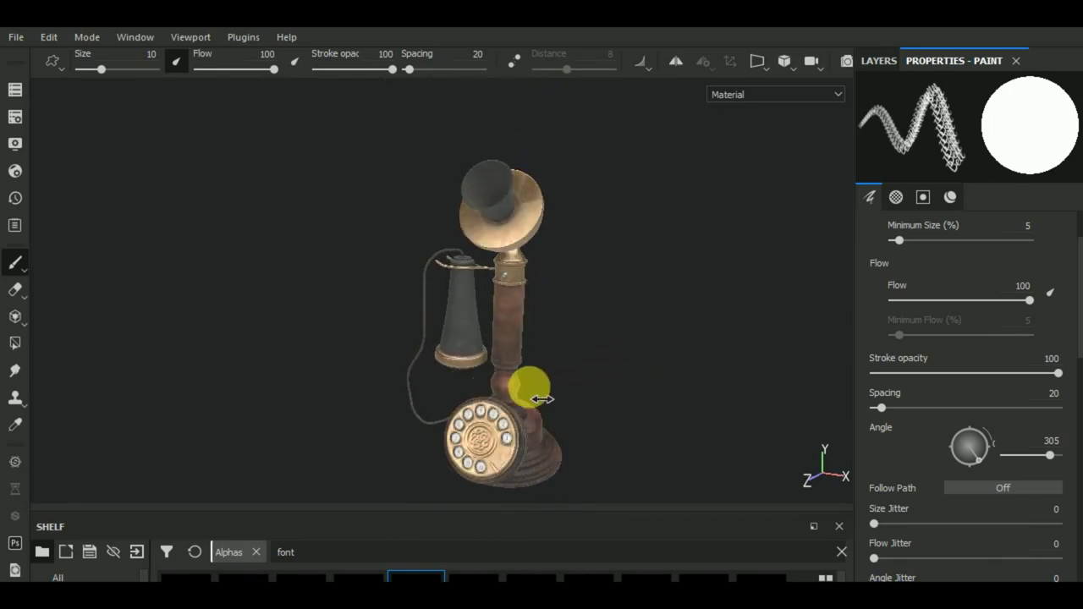
mouse_move(643, 336)
middle_mouse_down()
mouse_move(643, 415)
mouse_move(595, 355)
mouse_move(641, 363)
mouse_move(638, 299)
mouse_move(618, 264)
mouse_move(627, 316)
middle_mouse_up()
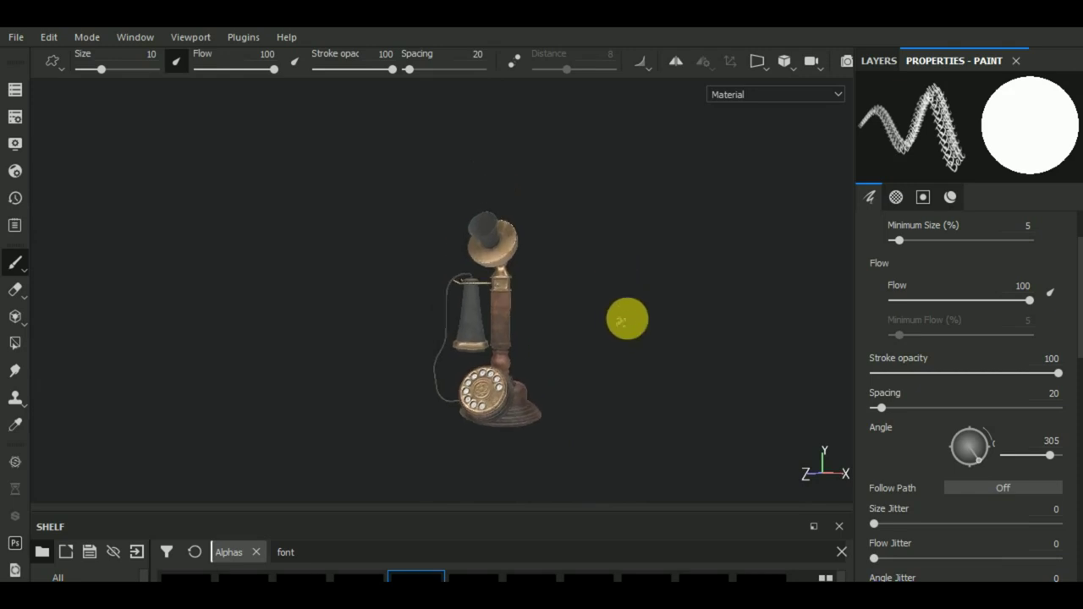
Rename Layer 1 to 'bell' in the layer stack.
left_click(884, 63)
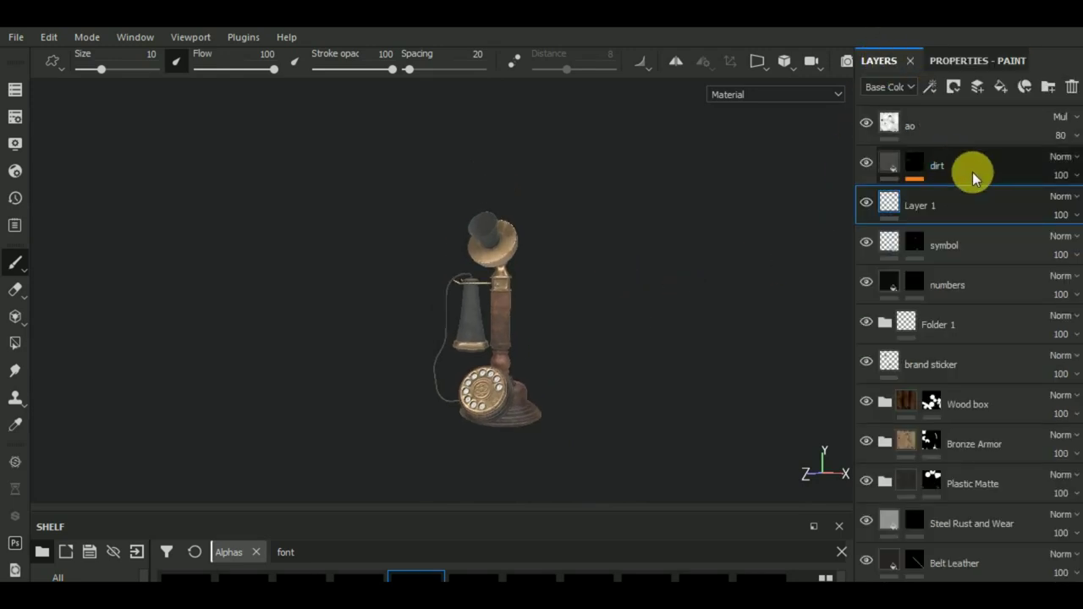
double_click(922, 205)
type("bel")
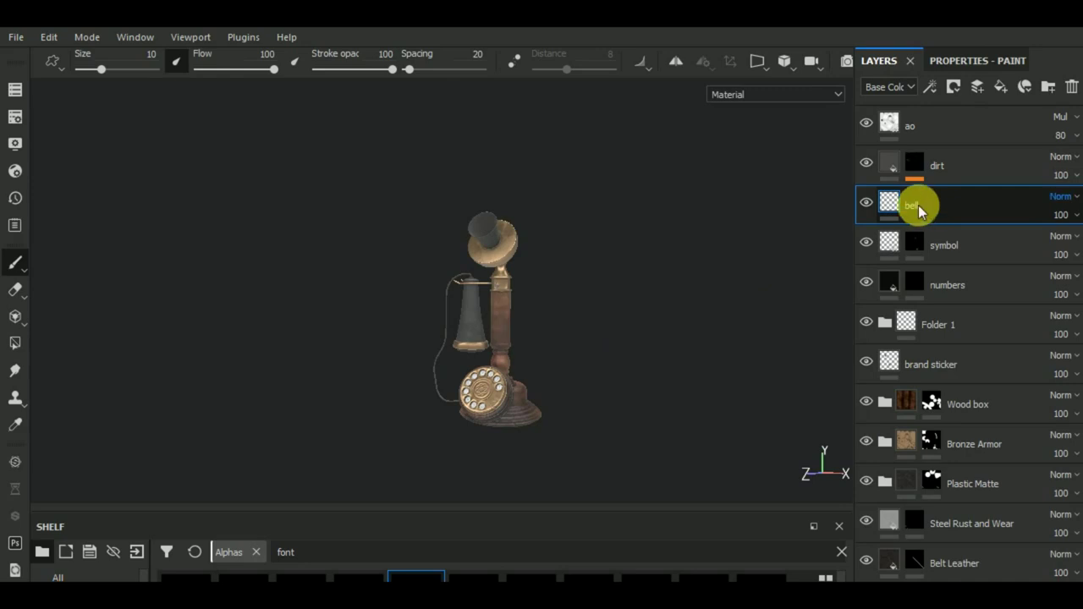
key("Return")
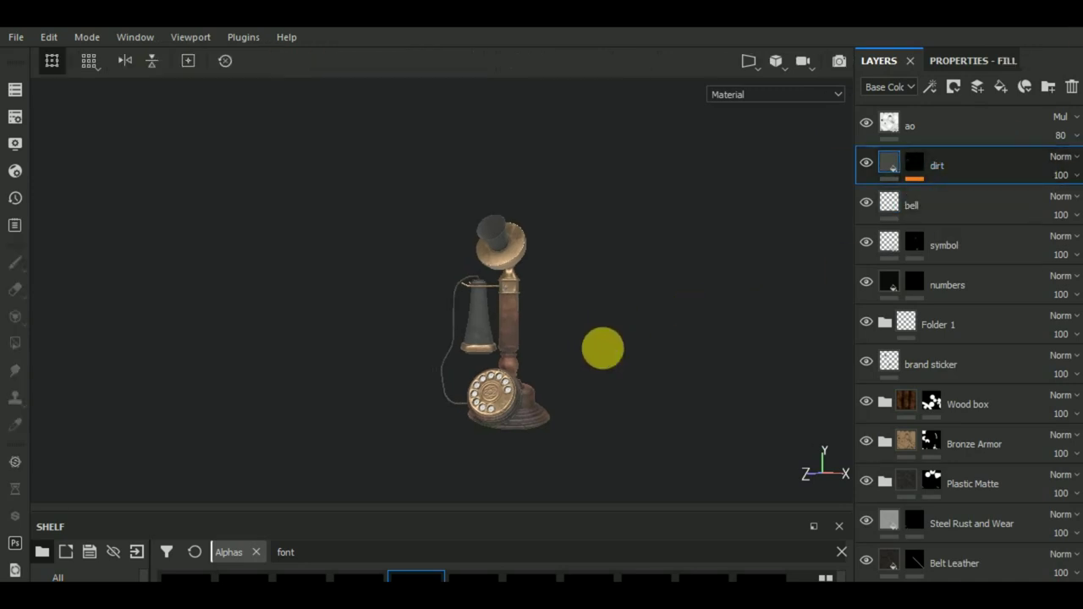
Rotate the environment lighting and orbit the telephone to inspect the finished model.
scroll(524, 329, "up", 2)
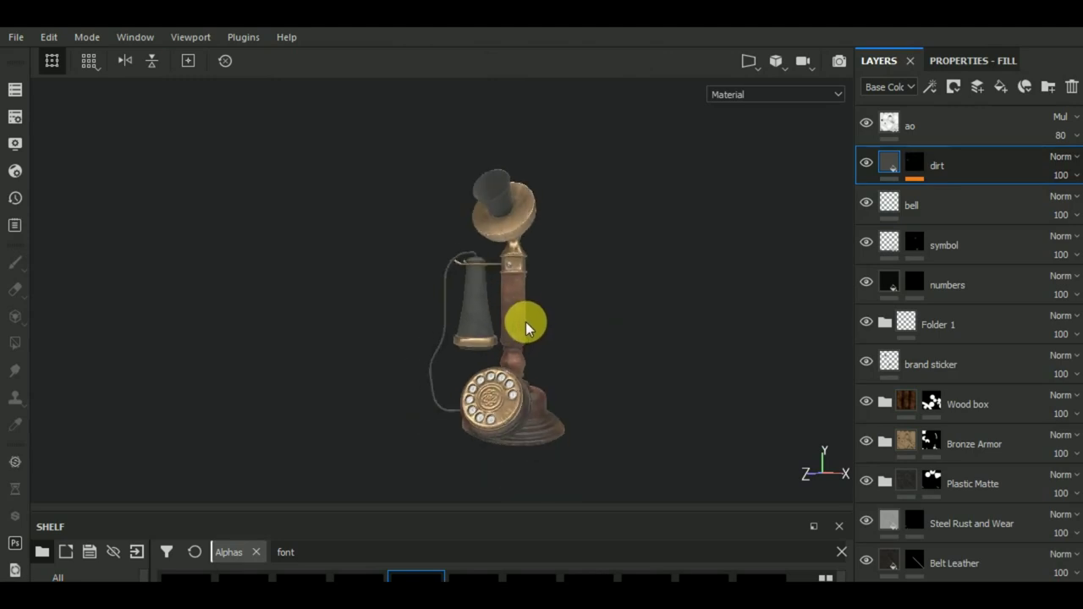
scroll(527, 299, "up", 3)
scroll(527, 299, "up", 2)
scroll(527, 299, "down", 4)
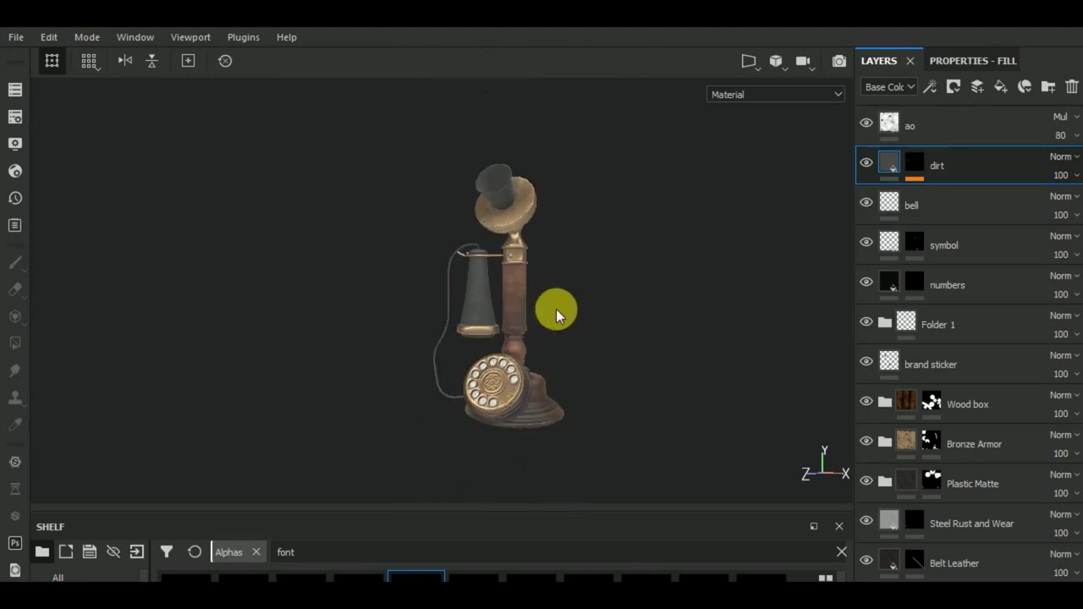
mouse_move(644, 383)
right_mouse_down("shift")
mouse_move(496, 386)
mouse_move(540, 392)
right_mouse_up("shift")
mouse_move(658, 370)
left_mouse_down("alt")
mouse_move(617, 387)
mouse_move(449, 387)
mouse_move(525, 402)
mouse_move(592, 386)
left_mouse_up("alt")
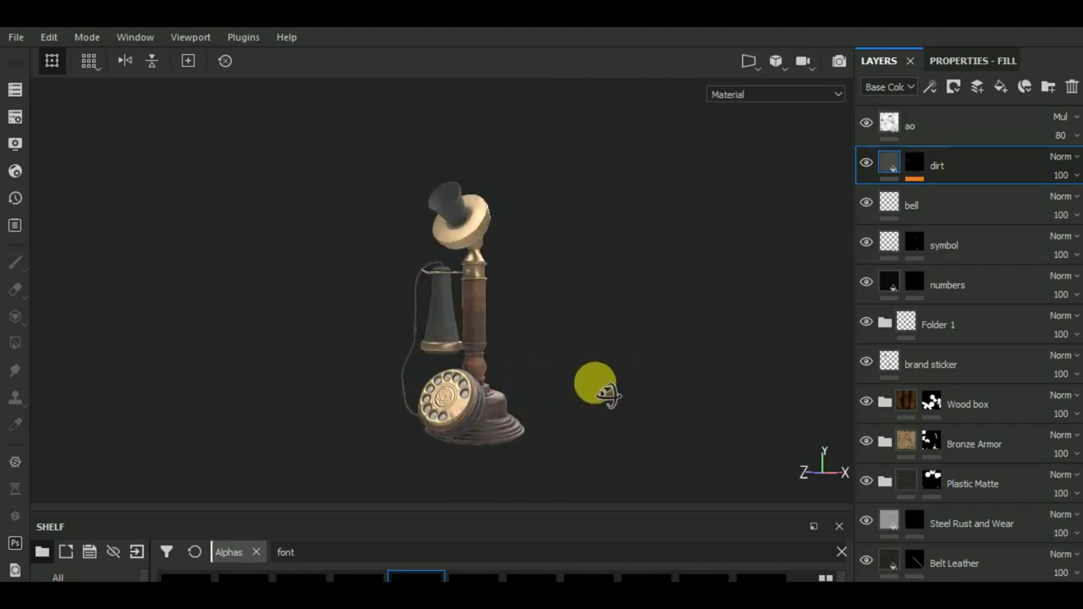
scroll(504, 360, "up", 3)
scroll(504, 360, "down", 2)
scroll(504, 356, "down", 2)
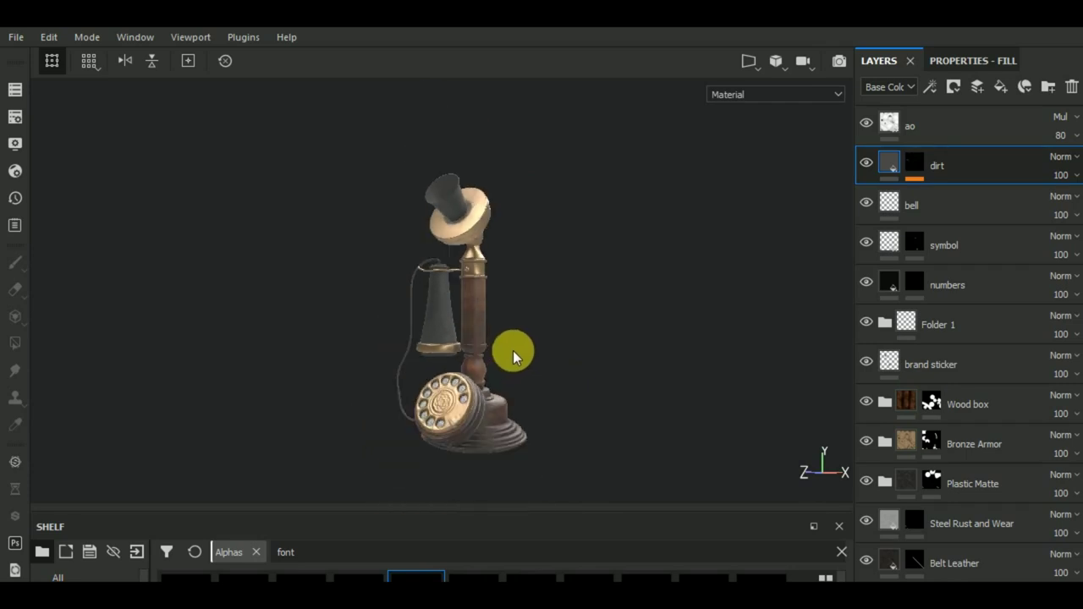